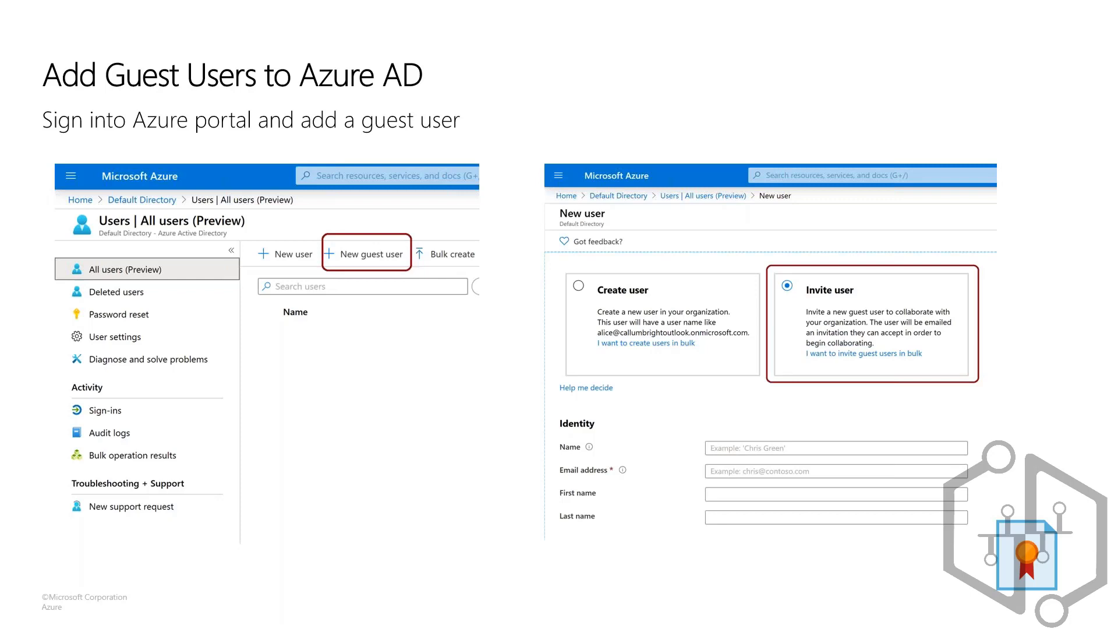
Step: Switch to the Azure portal in Microsoft Edge and open the Azure Active Directory list of all users
{"action": "key", "text": "alt+Tab"}
{"action": "key", "text": "alt+Tab"}
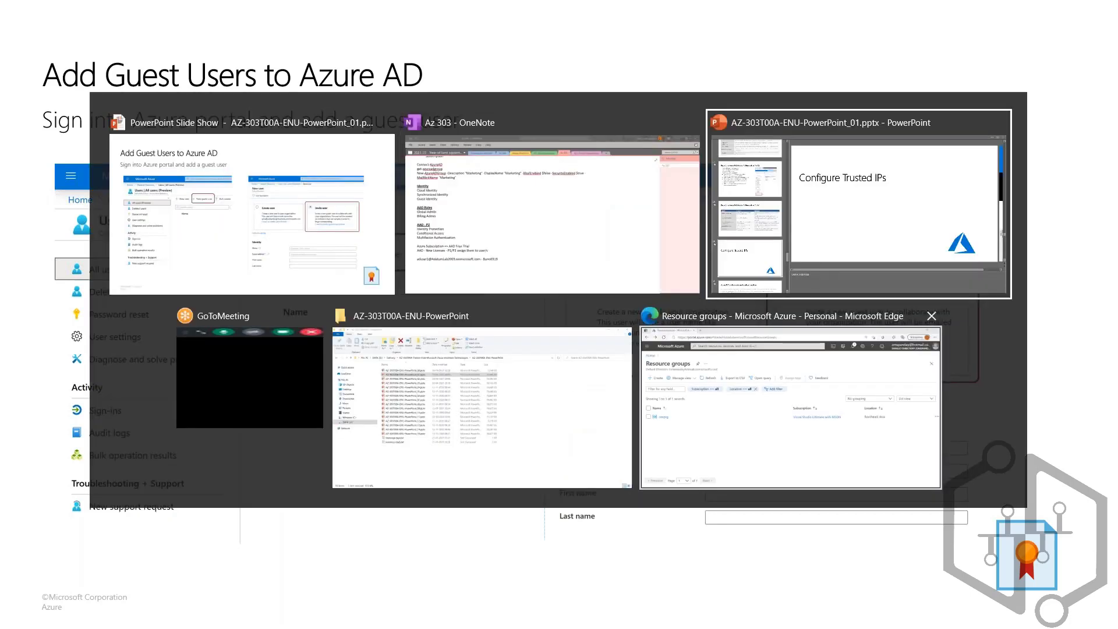
{"action": "key", "text": "alt+Tab"}
{"action": "key", "text": "alt+Tab"}
{"action": "key", "text": "alt+Tab"}
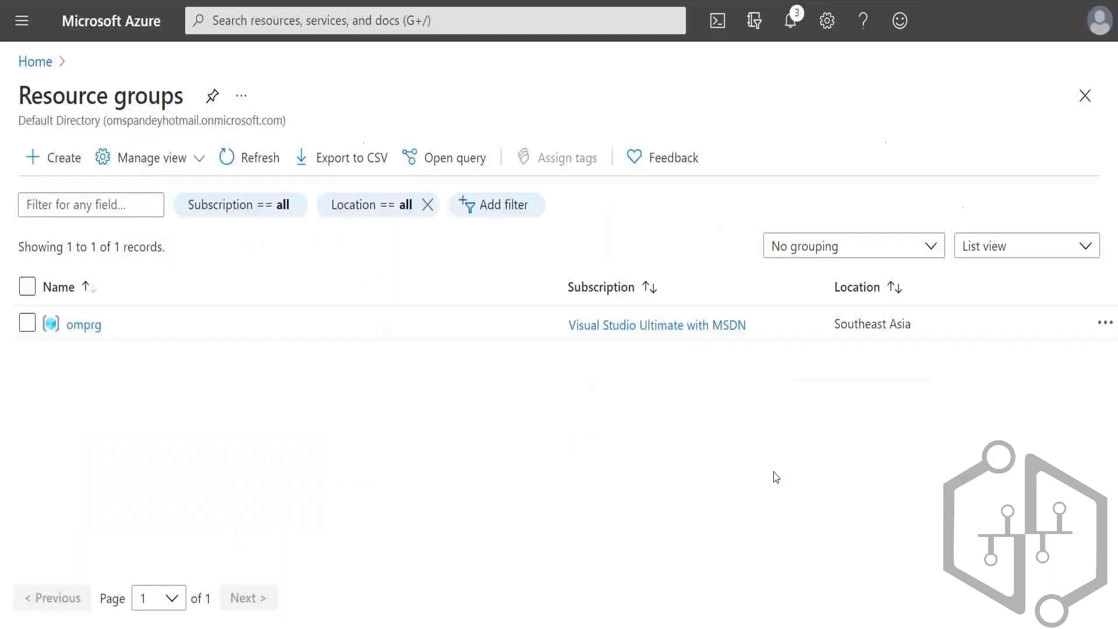
{"action": "left_click", "coordinate": [22, 21]}
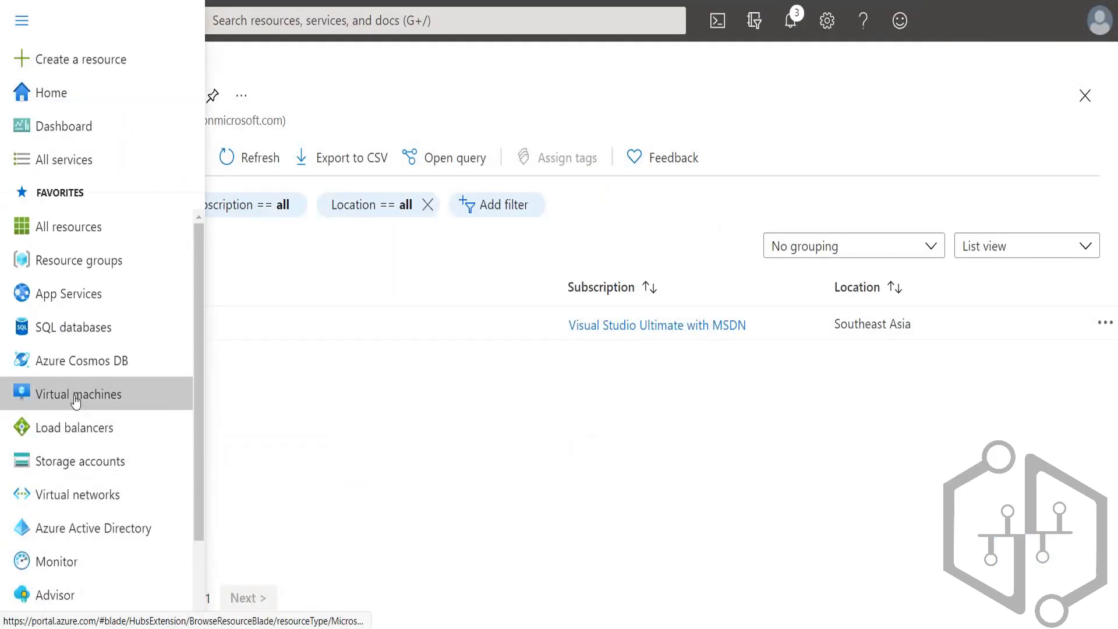
{"action": "left_click", "coordinate": [58, 529]}
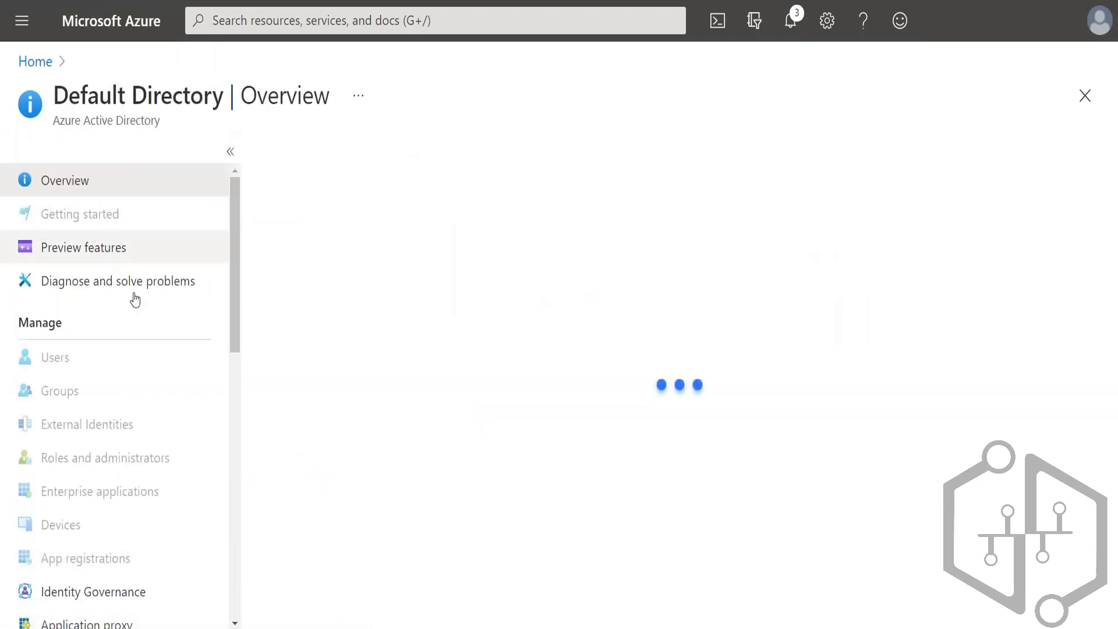
{"action": "left_click", "coordinate": [27, 360]}
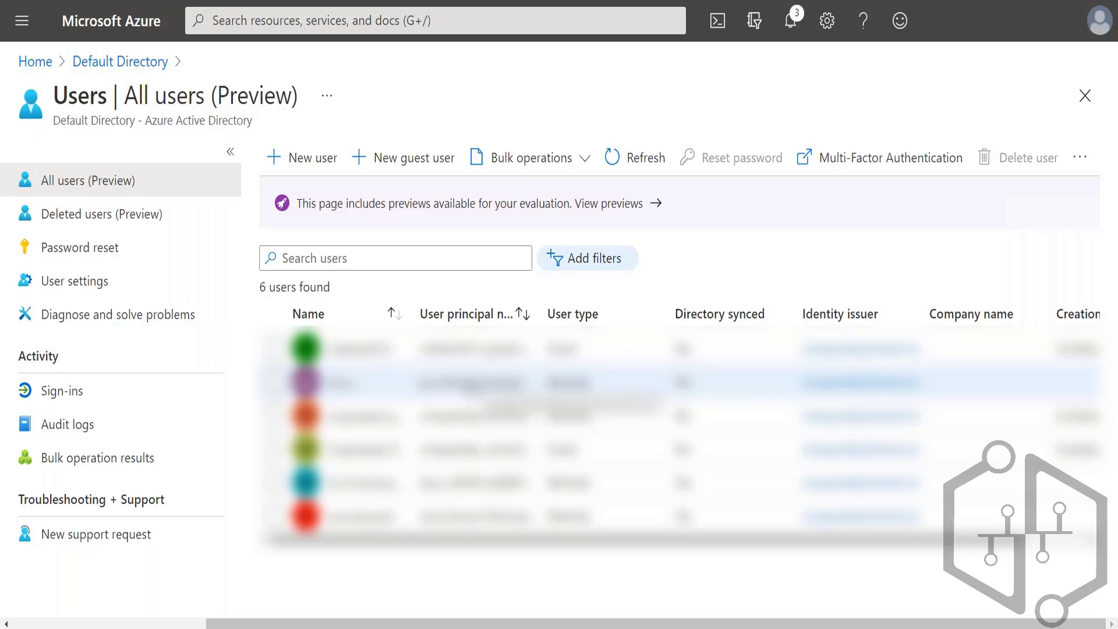
Step: Start a new guest user invitation and look through the fields of its form
{"action": "left_click", "coordinate": [401, 162]}
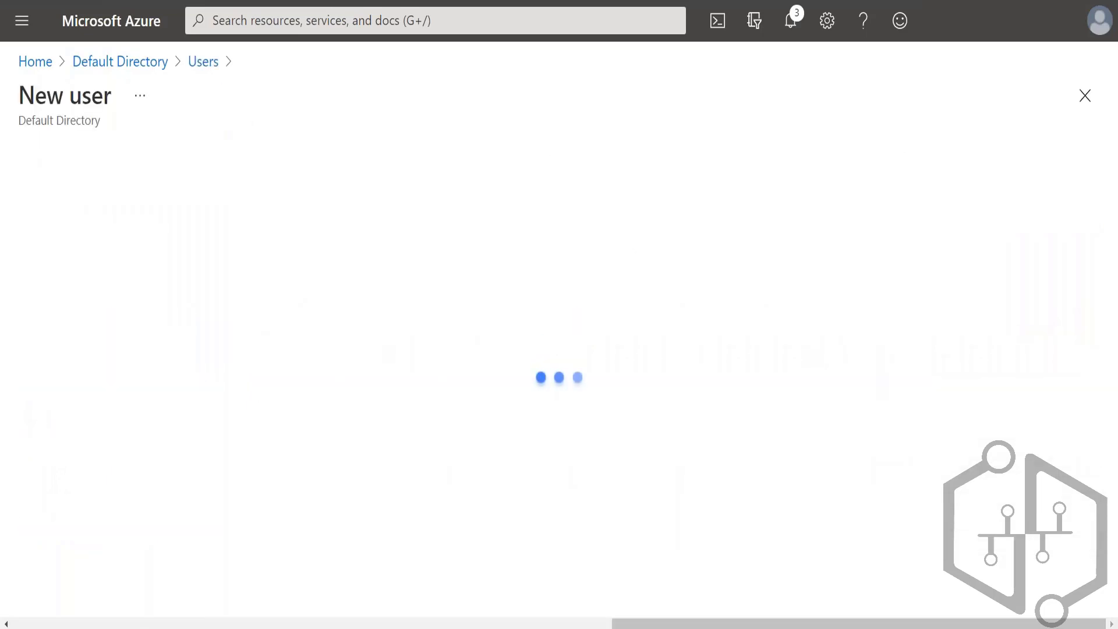
{"action": "scroll", "coordinate": [305, 457], "scroll_direction": "down", "scroll_amount": 6}
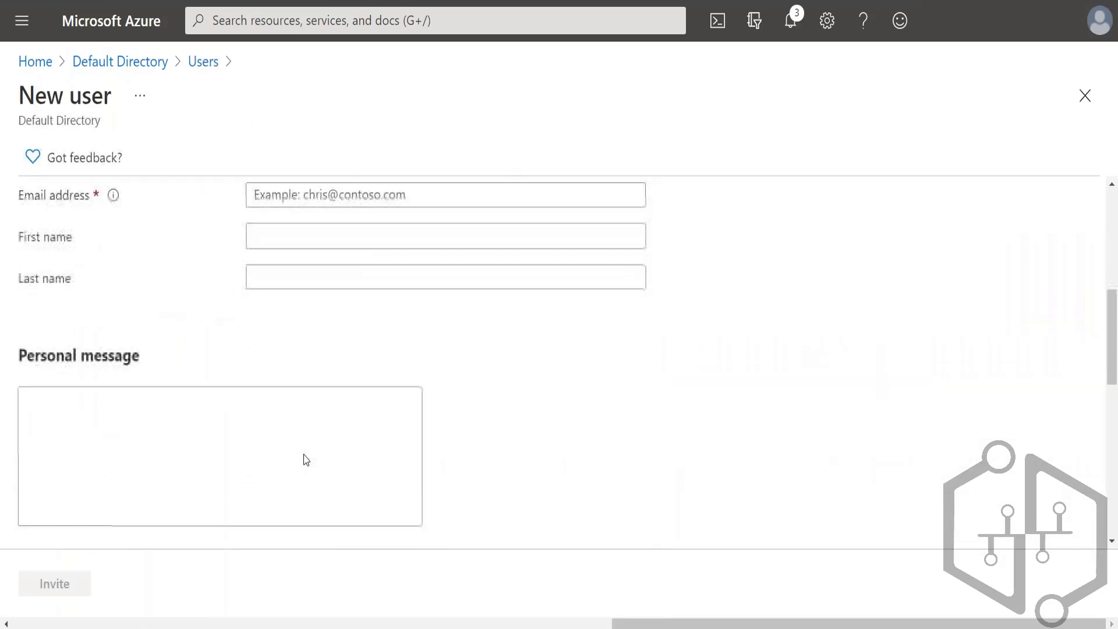
{"action": "scroll", "coordinate": [304, 460], "scroll_direction": "down", "scroll_amount": 10}
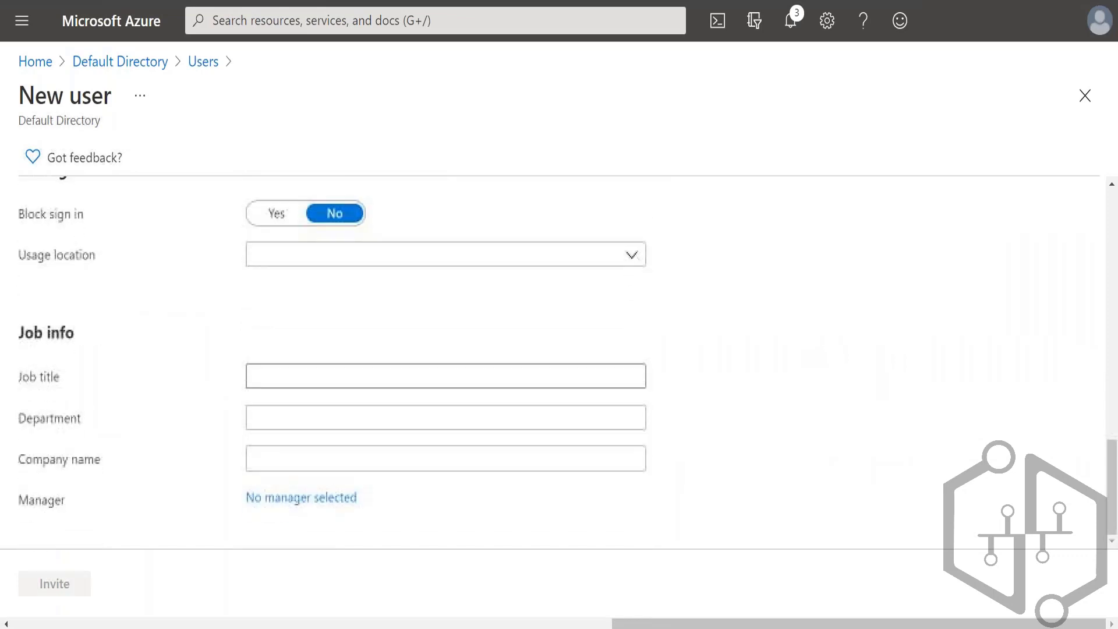
{"action": "scroll", "coordinate": [559, 361], "scroll_direction": "up", "scroll_amount": 12}
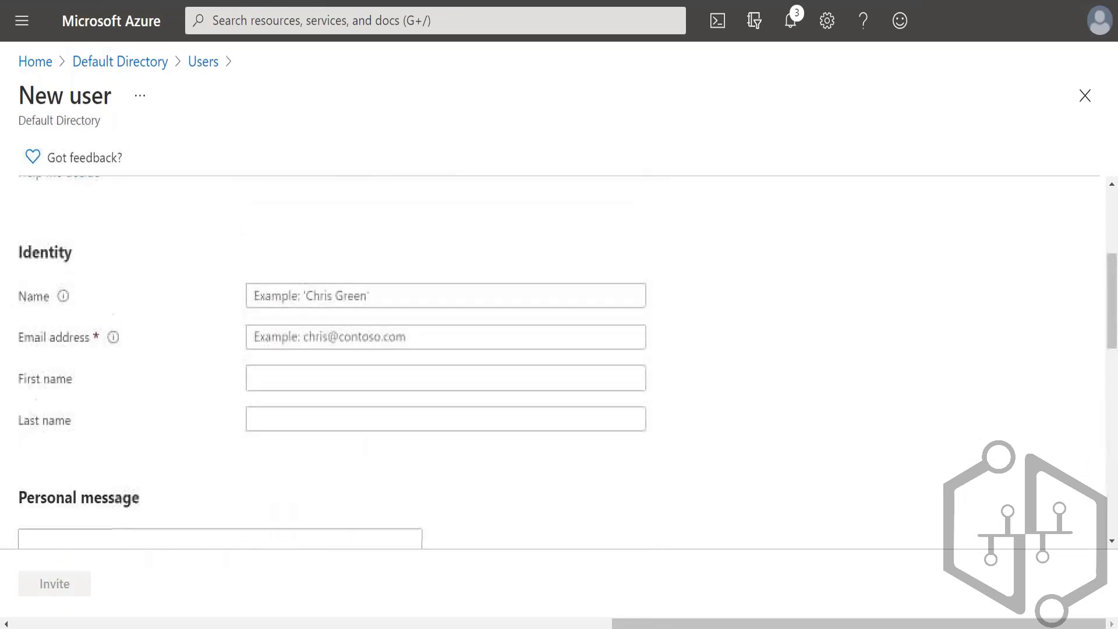
{"action": "scroll", "coordinate": [307, 424], "scroll_direction": "up", "scroll_amount": 4}
{"action": "scroll", "coordinate": [309, 352], "scroll_direction": "down", "scroll_amount": 4}
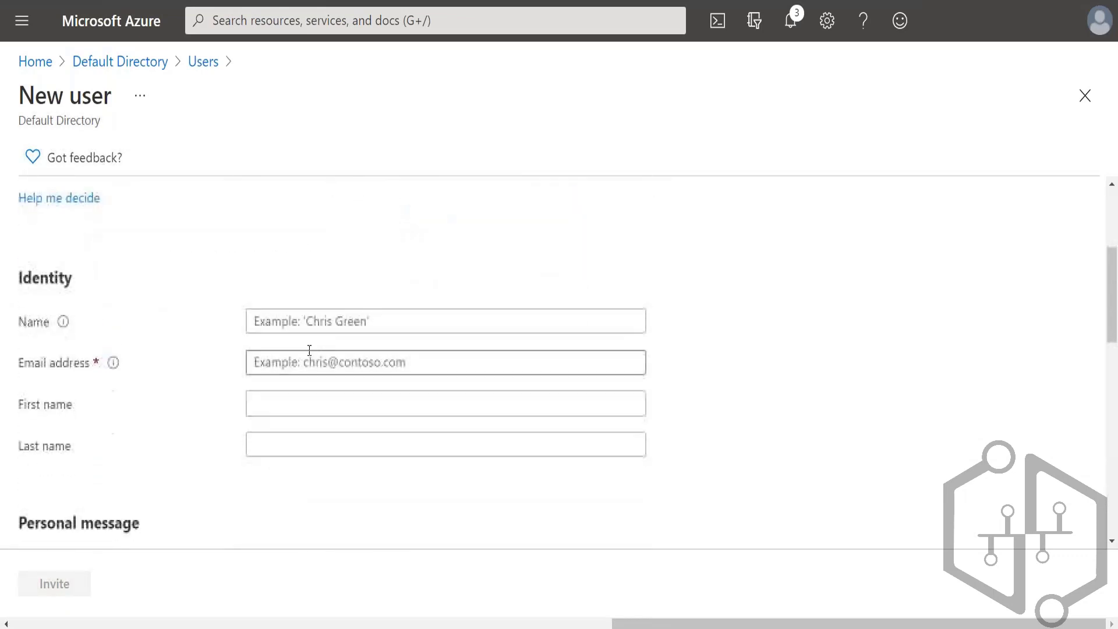
Step: Enter the guest user's name and e-mail address in the identity details
{"action": "left_click", "coordinate": [312, 321]}
{"action": "type", "text": "subh"}
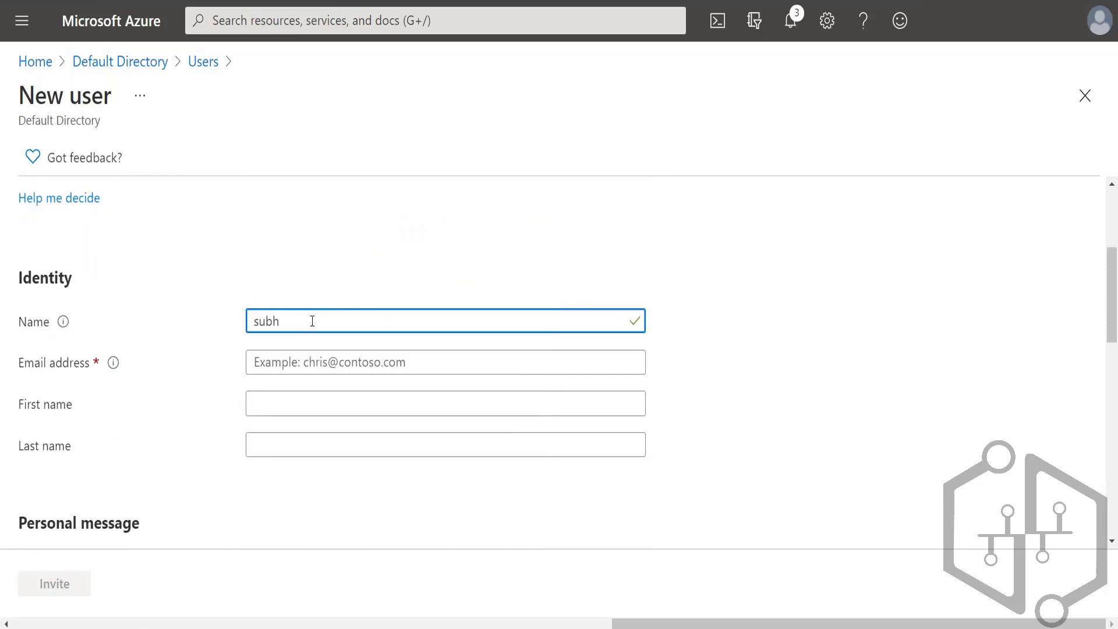
{"action": "key", "text": "BackSpace"}
{"action": "type", "text": "ash"}
{"action": "key", "text": "Tab"}
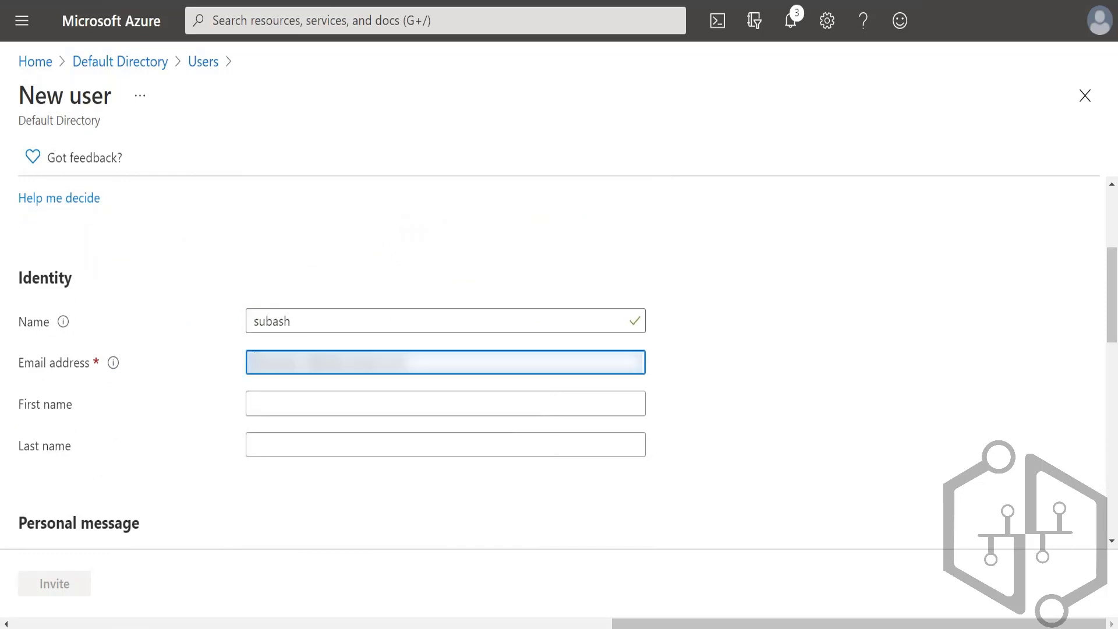
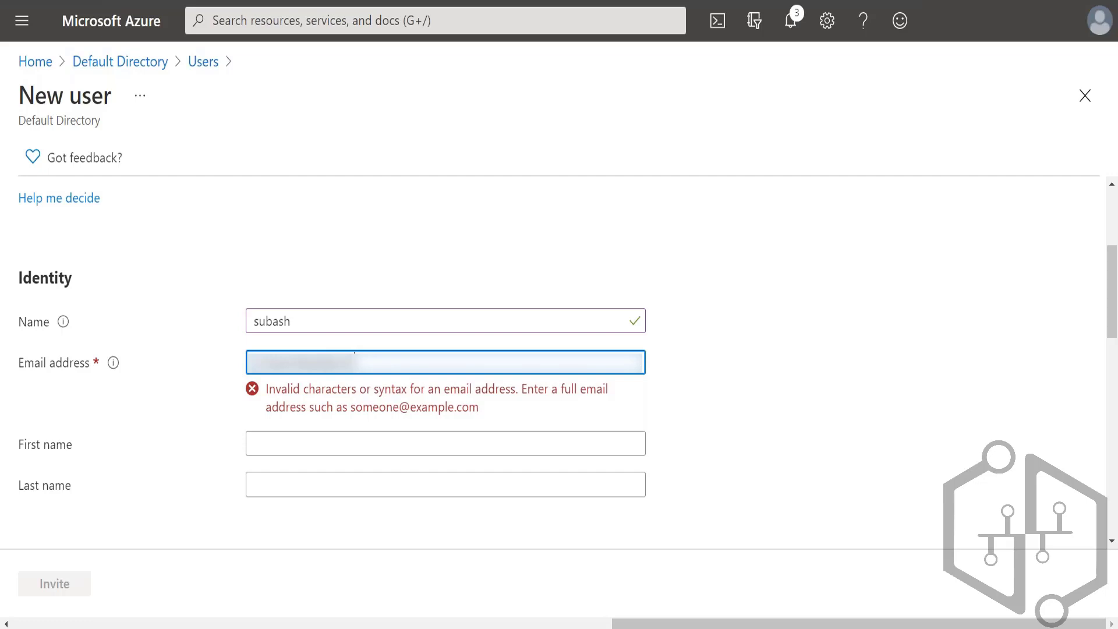
Step: Fill in the guest user's first name, leaving the last name and personal message empty
{"action": "left_click", "coordinate": [320, 402]}
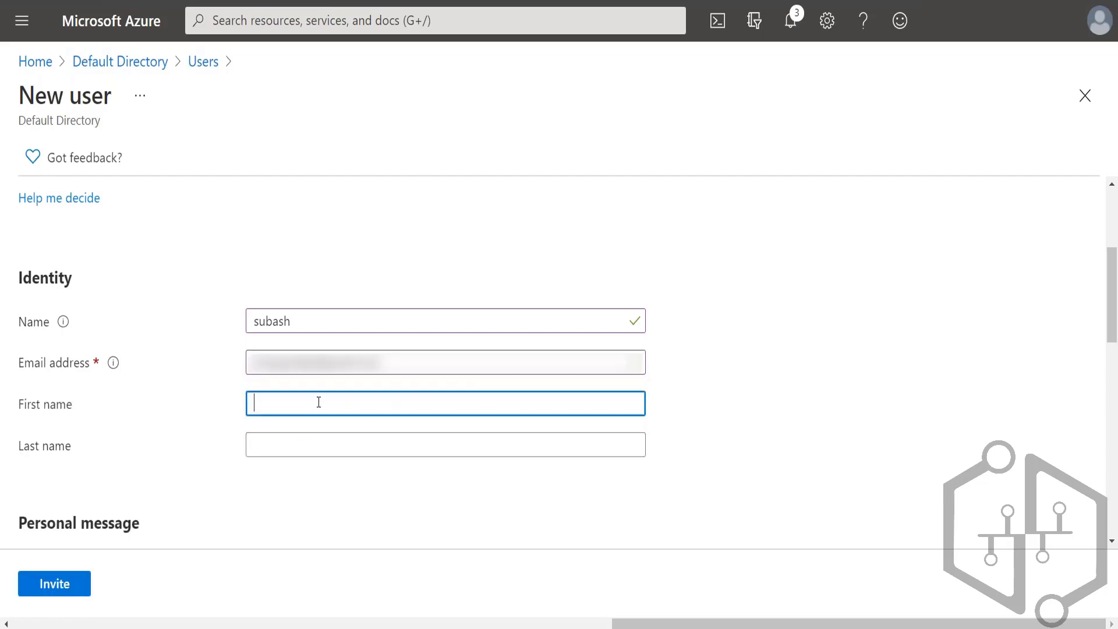
{"action": "type", "text": "subash"}
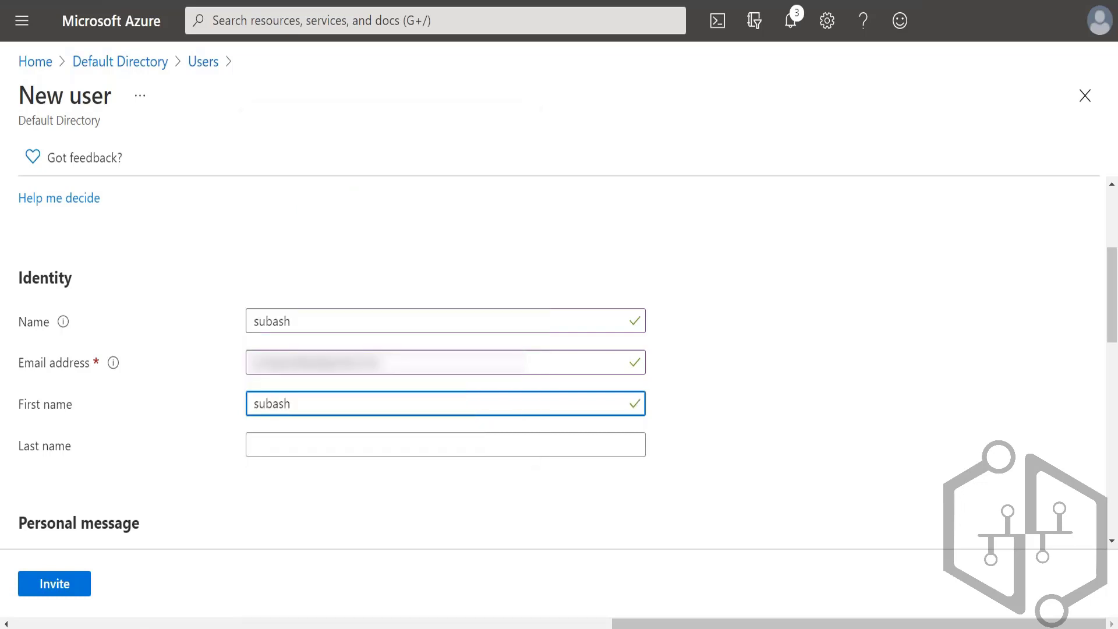
{"action": "left_click", "coordinate": [304, 449]}
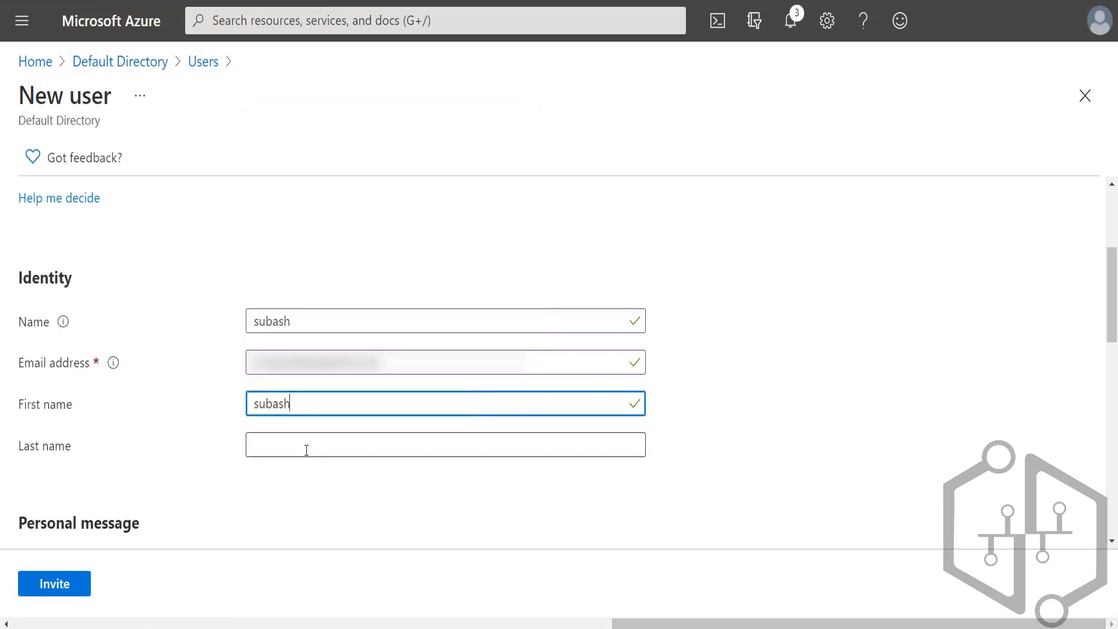
{"action": "left_click", "coordinate": [242, 551]}
{"action": "scroll", "coordinate": [256, 507], "scroll_direction": "down", "scroll_amount": 5}
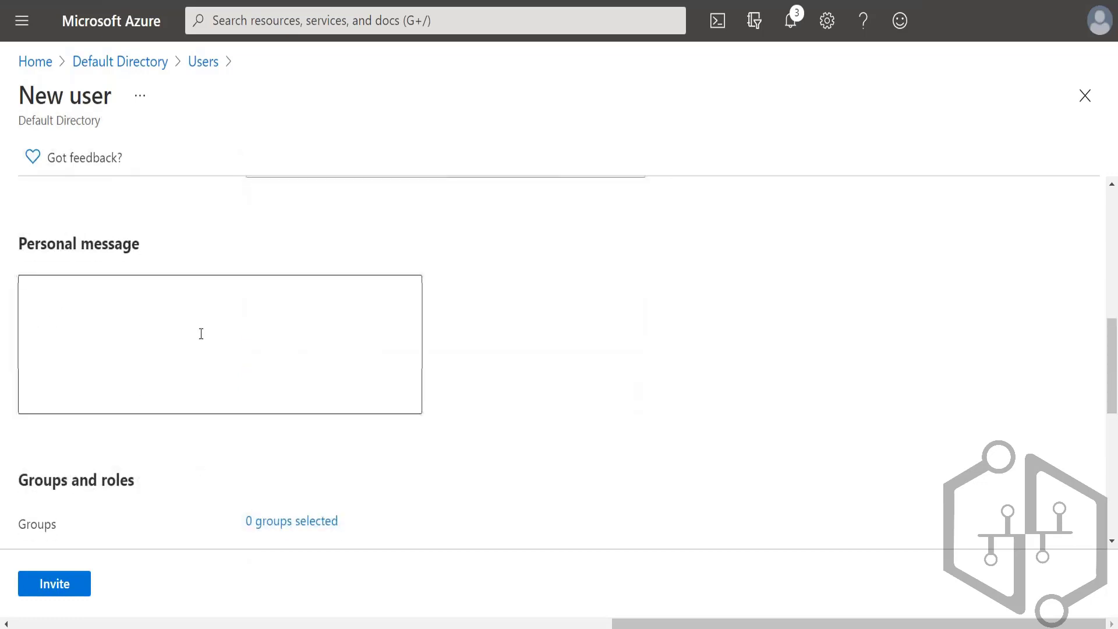
{"action": "left_click", "coordinate": [211, 307]}
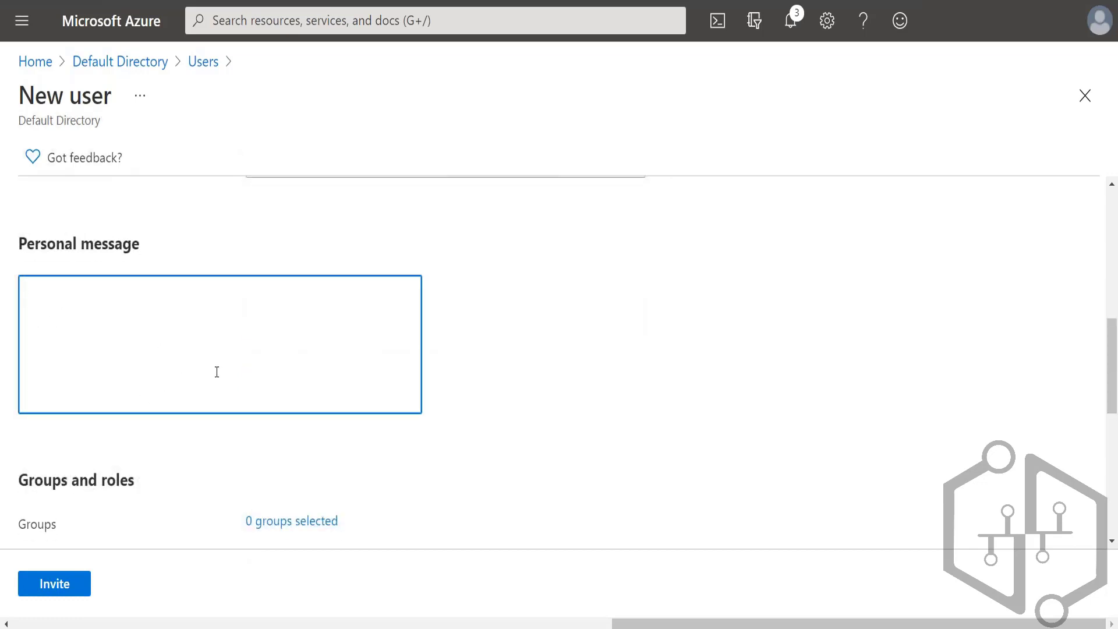
Step: Make the guest user a member of the Marketing group
{"action": "scroll", "coordinate": [194, 332], "scroll_direction": "down", "scroll_amount": 4}
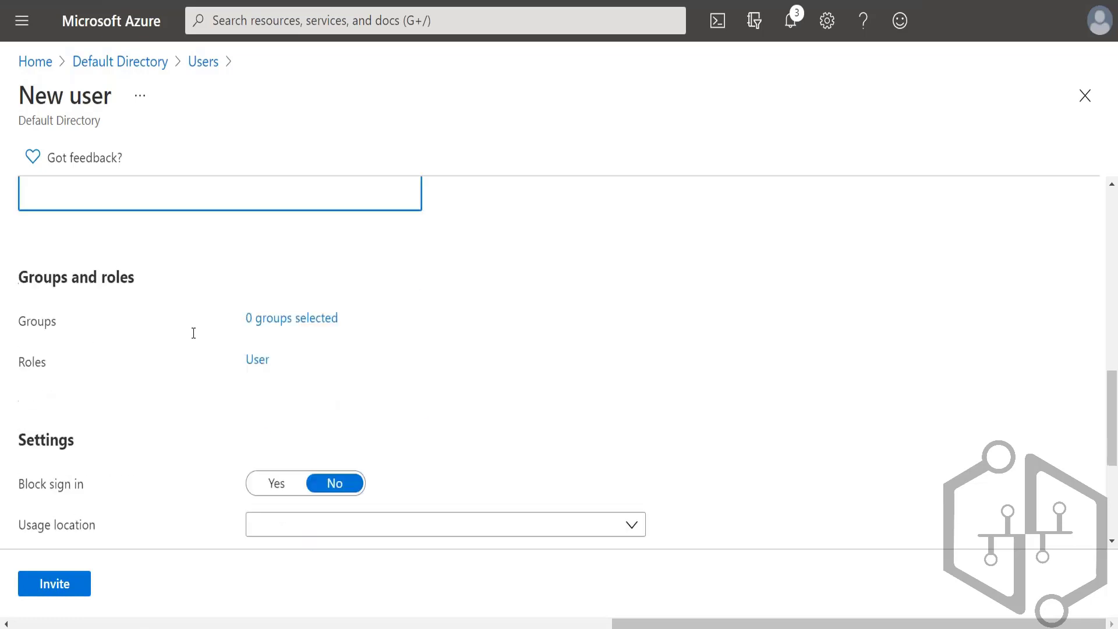
{"action": "left_click", "coordinate": [325, 309]}
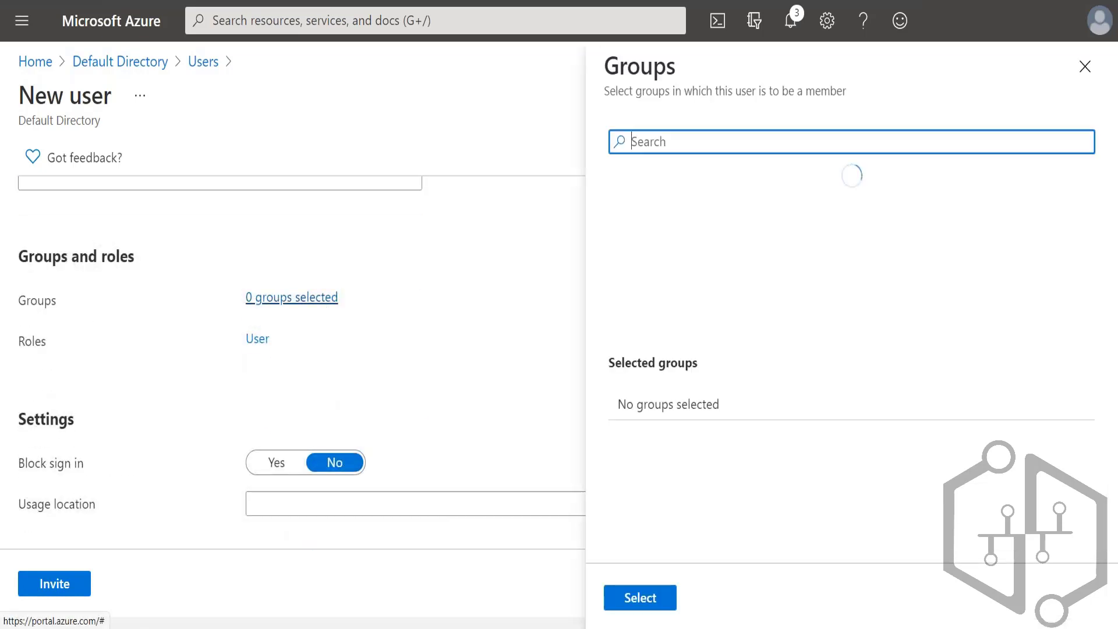
{"action": "left_click", "coordinate": [686, 250]}
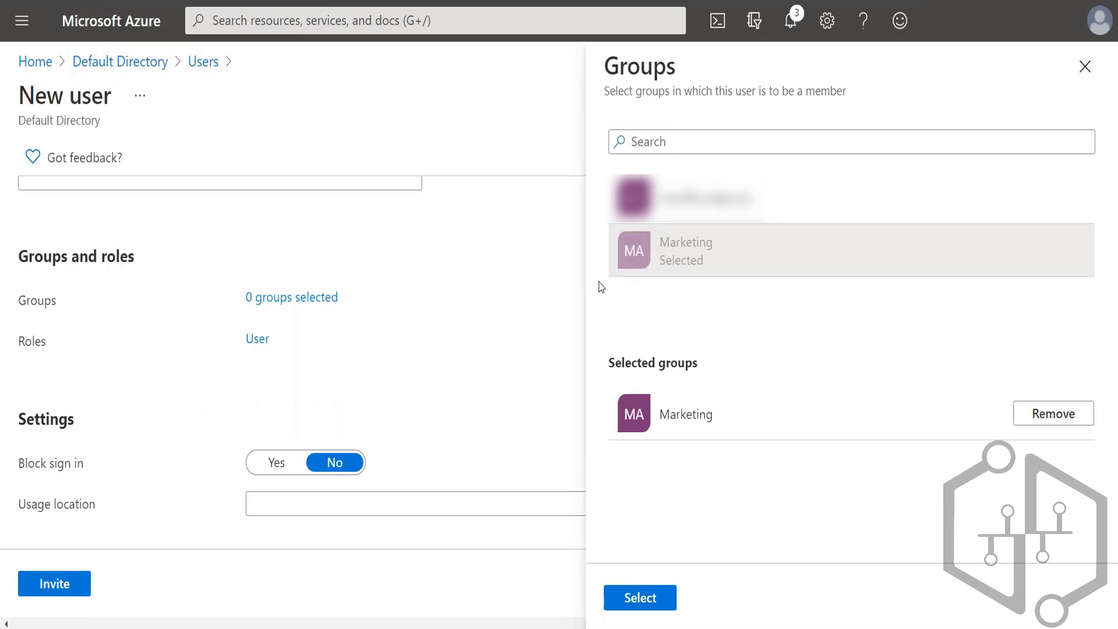
{"action": "left_click", "coordinate": [657, 596]}
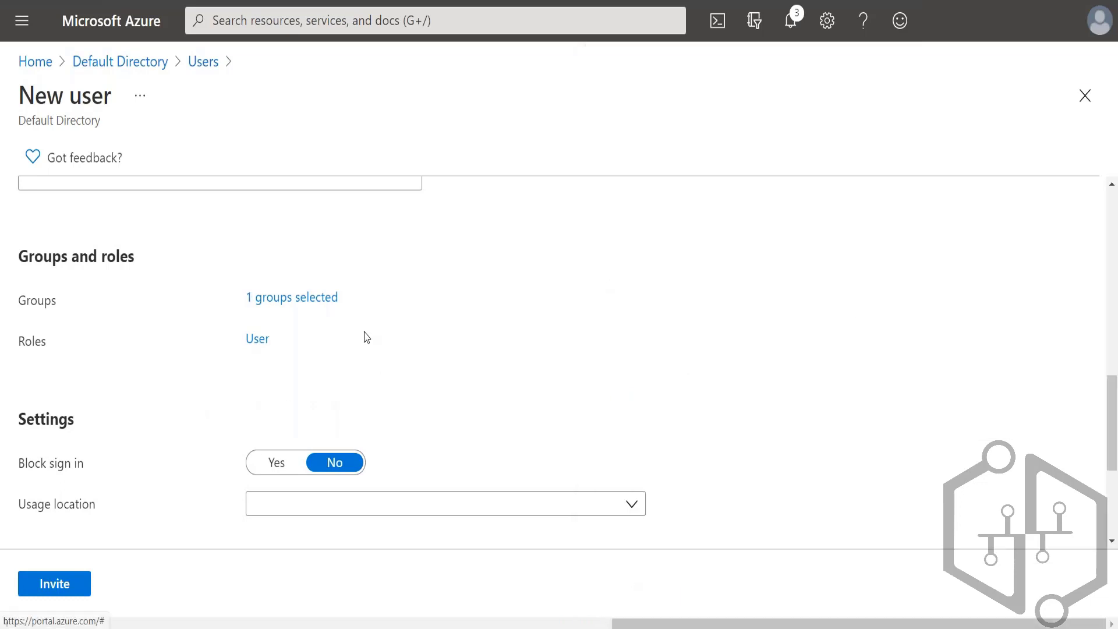
Step: Assign the Application developer directory role to the guest user
{"action": "left_click", "coordinate": [258, 343]}
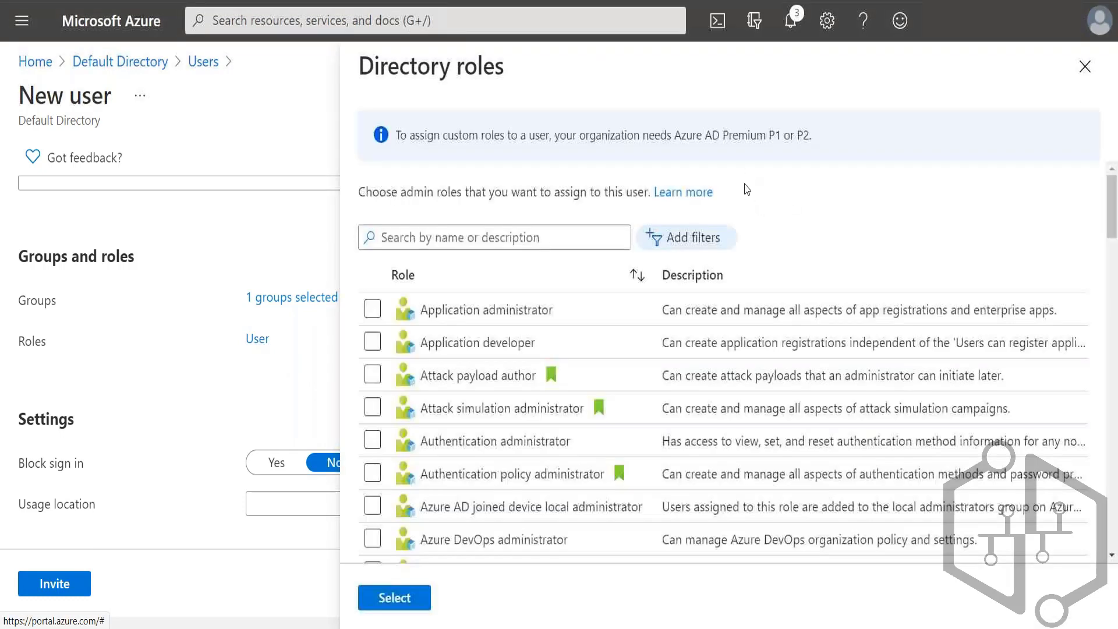
{"action": "left_click", "coordinate": [514, 347]}
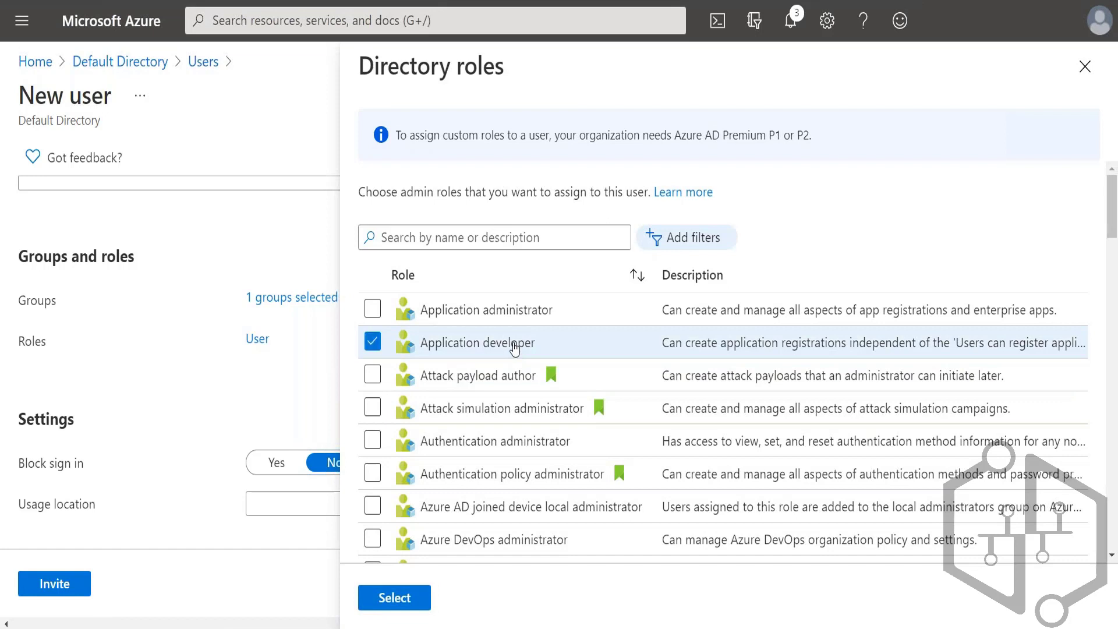
{"action": "left_click", "coordinate": [392, 598]}
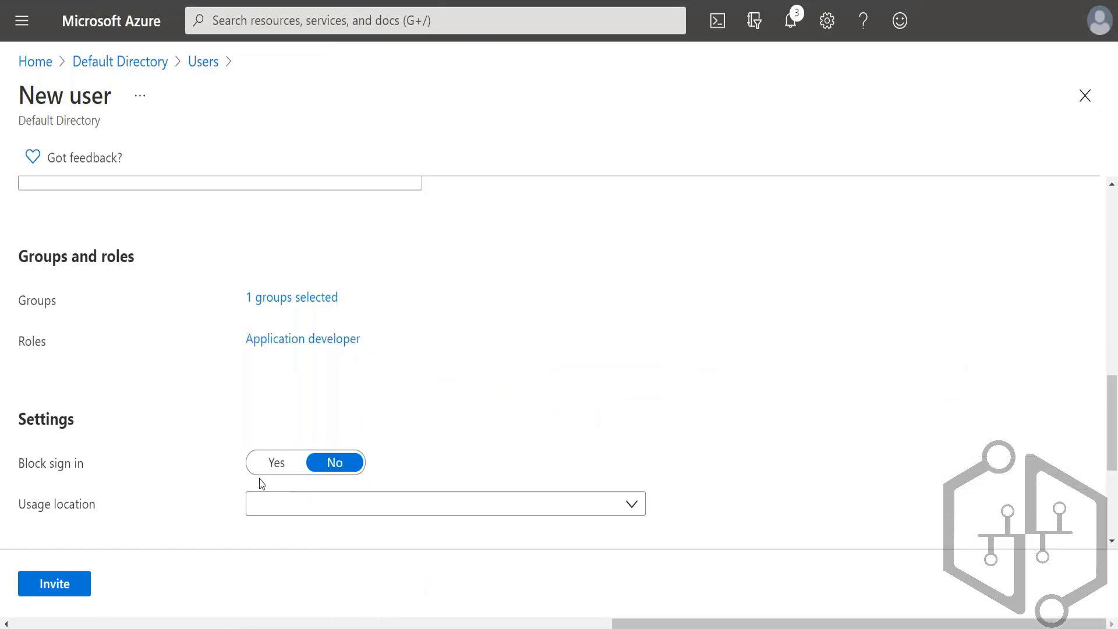
Step: Set the guest user's usage location to India and send the invitation
{"action": "scroll", "coordinate": [311, 378], "scroll_direction": "down", "scroll_amount": 4}
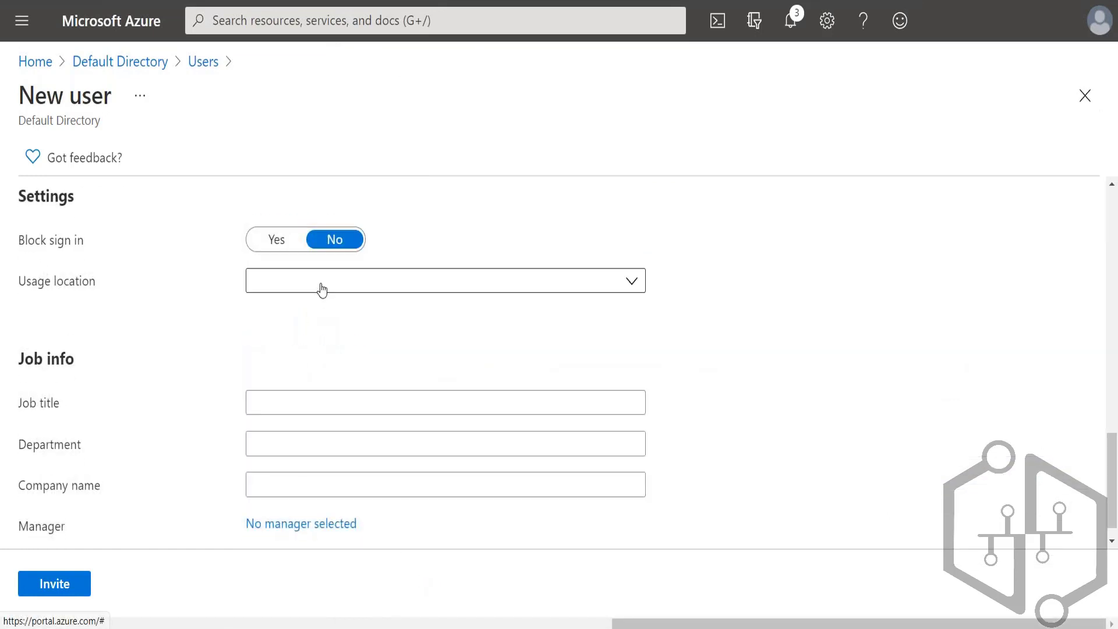
{"action": "left_click", "coordinate": [320, 287]}
{"action": "type", "text": "india"}
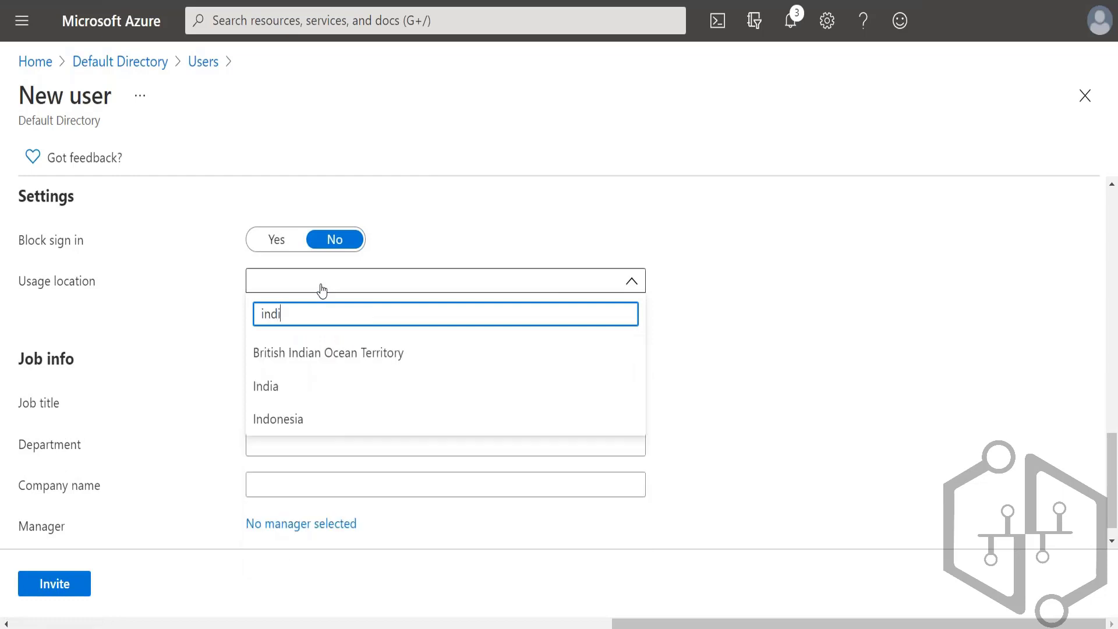
{"action": "left_click", "coordinate": [285, 388]}
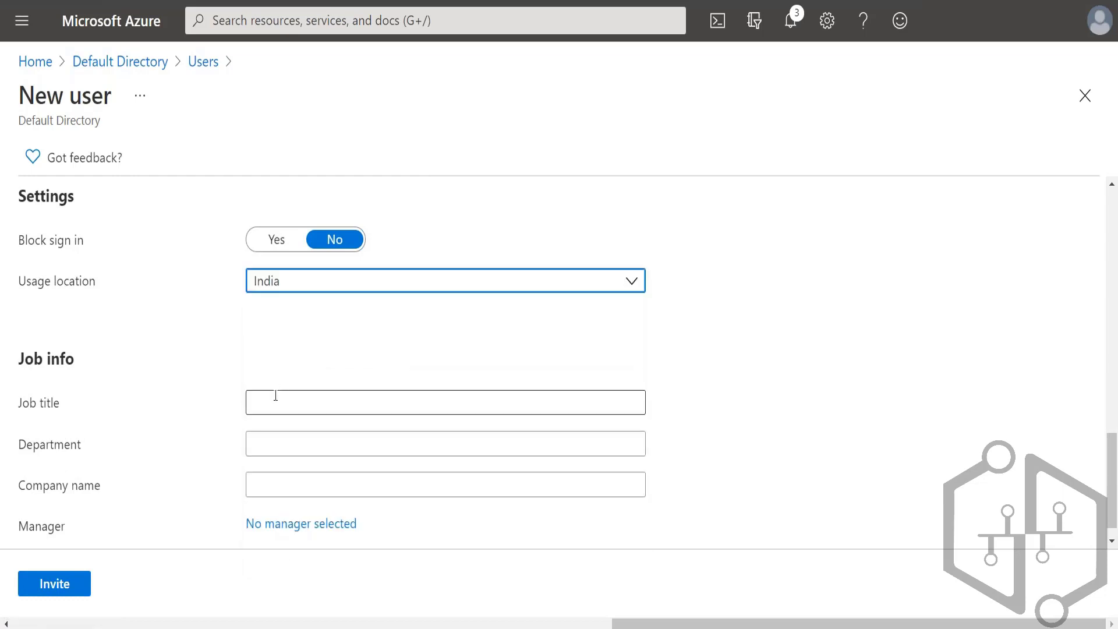
{"action": "scroll", "coordinate": [170, 464], "scroll_direction": "down", "scroll_amount": 1}
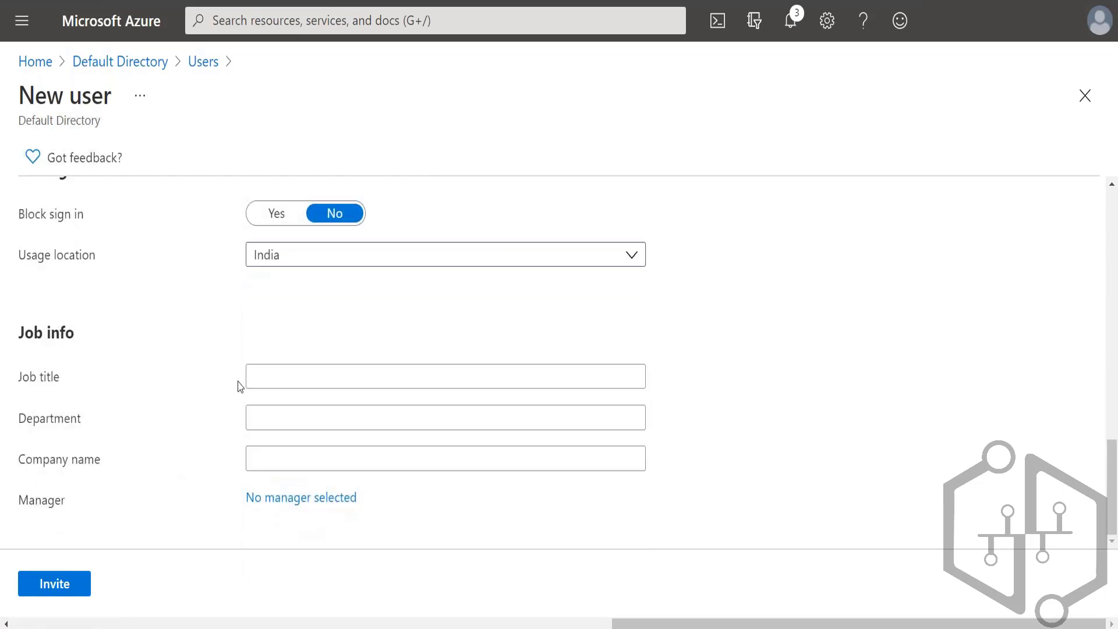
{"action": "left_click", "coordinate": [76, 587]}
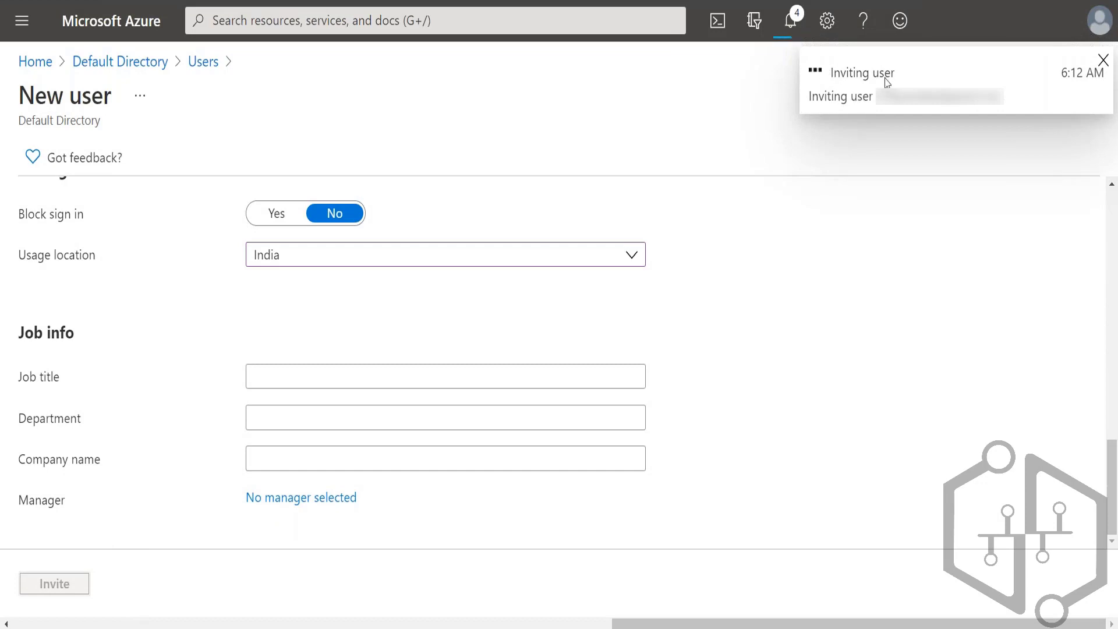
Step: Switch back to the PowerPoint slide show and advance to the "Accept the Guest User Invite" slide
{"action": "key", "text": "alt+Tab"}
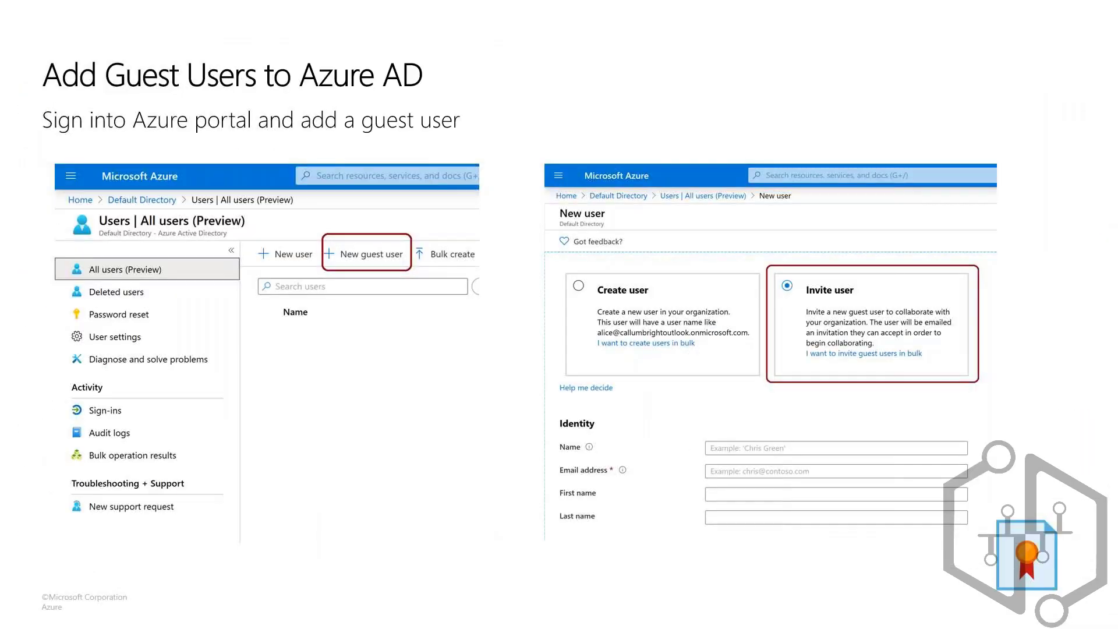
{"action": "left_click", "coordinate": [502, 432]}
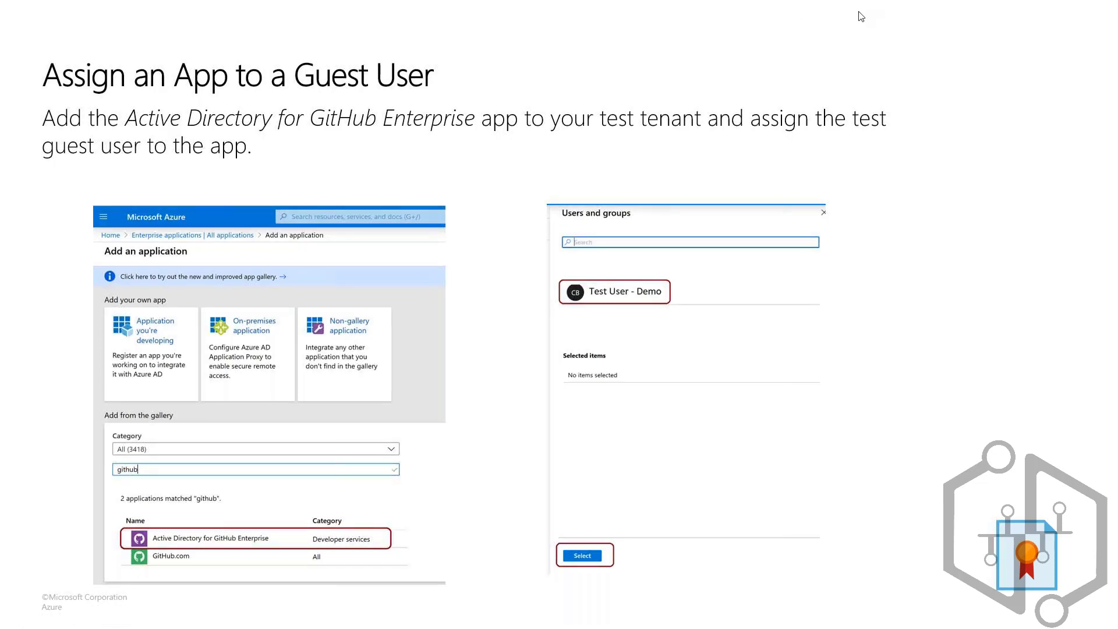
{"action": "left_click", "coordinate": [372, 427]}
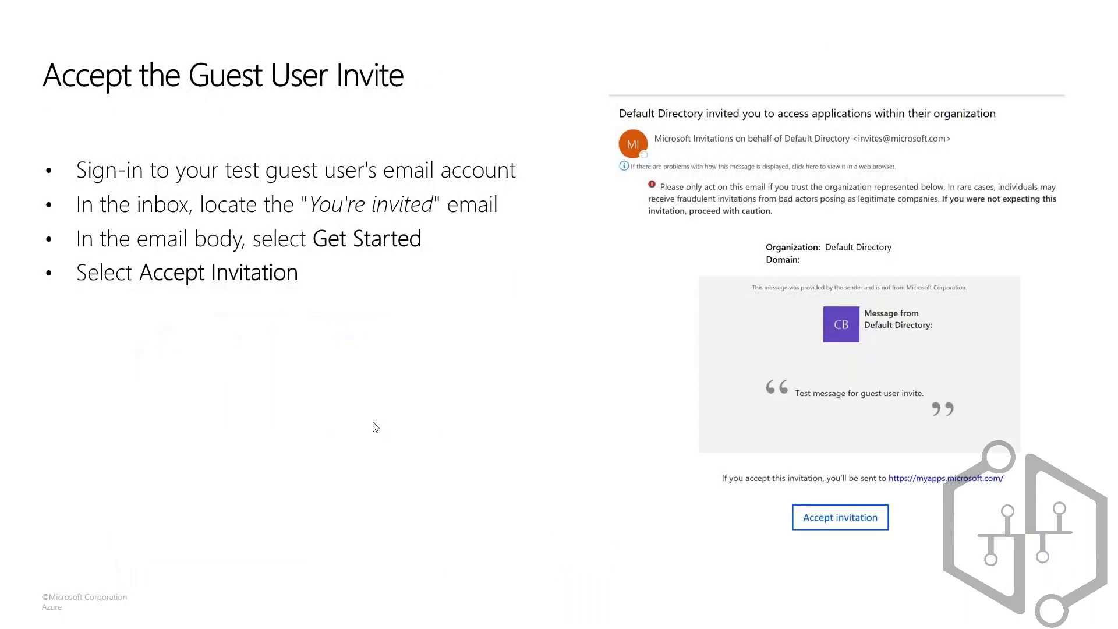
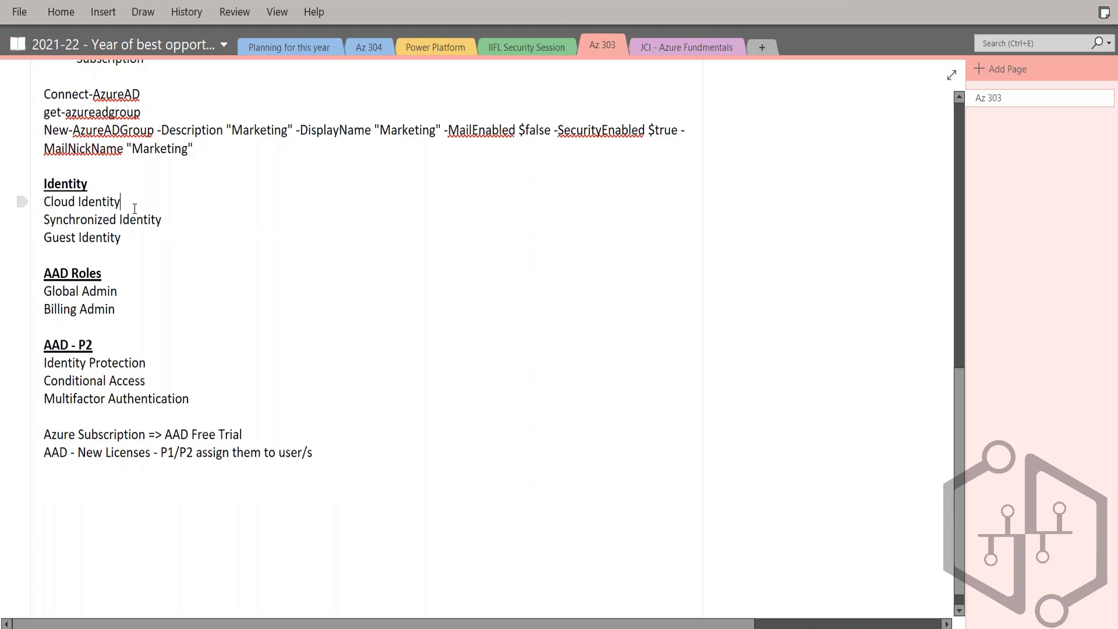
Step: Append "- New User" to the Cloud Identity line and "- Invite User" to the Guest Identity line, and highlight the three identity types
{"action": "type", "text": "- New User"}
{"action": "type", "text": " - Invit"}
{"action": "type", "text": "e User"}
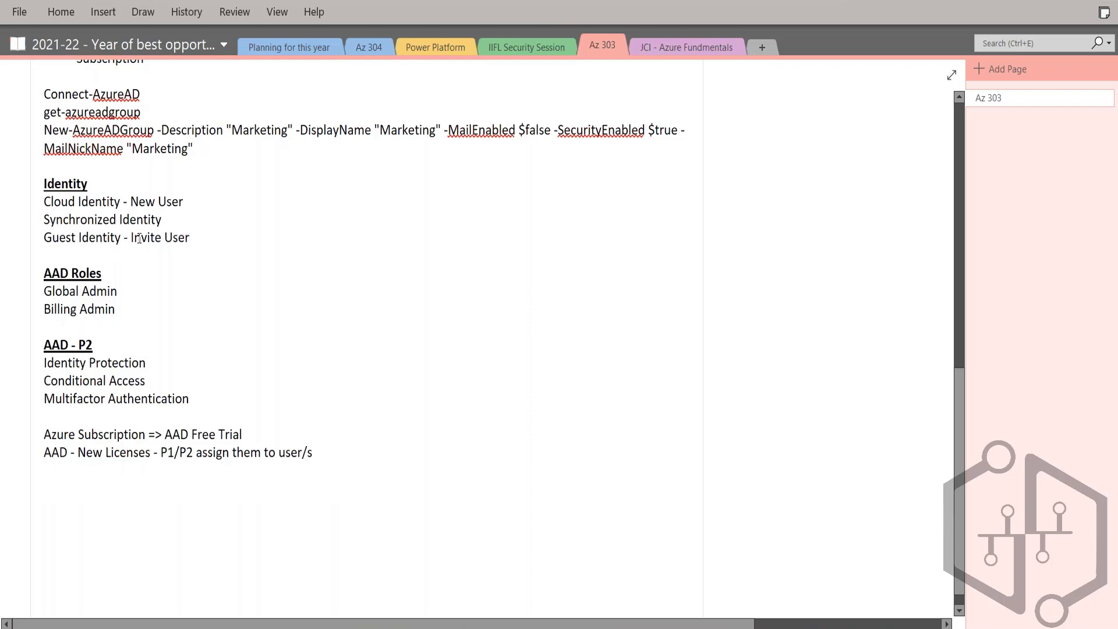
{"action": "left_click_drag", "start_coordinate": [40, 203], "coordinate": [215, 242]}
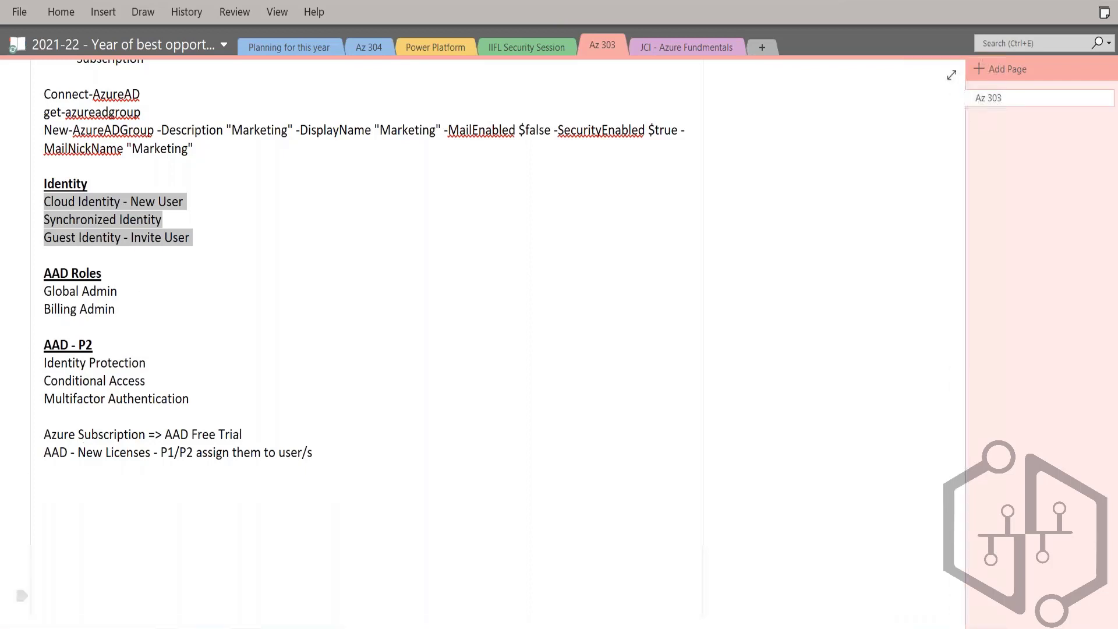
Step: Switch to the Azure portal, open the new guest user form and change it to the Create user option
{"action": "mouse_move", "coordinate": [171, 626]}
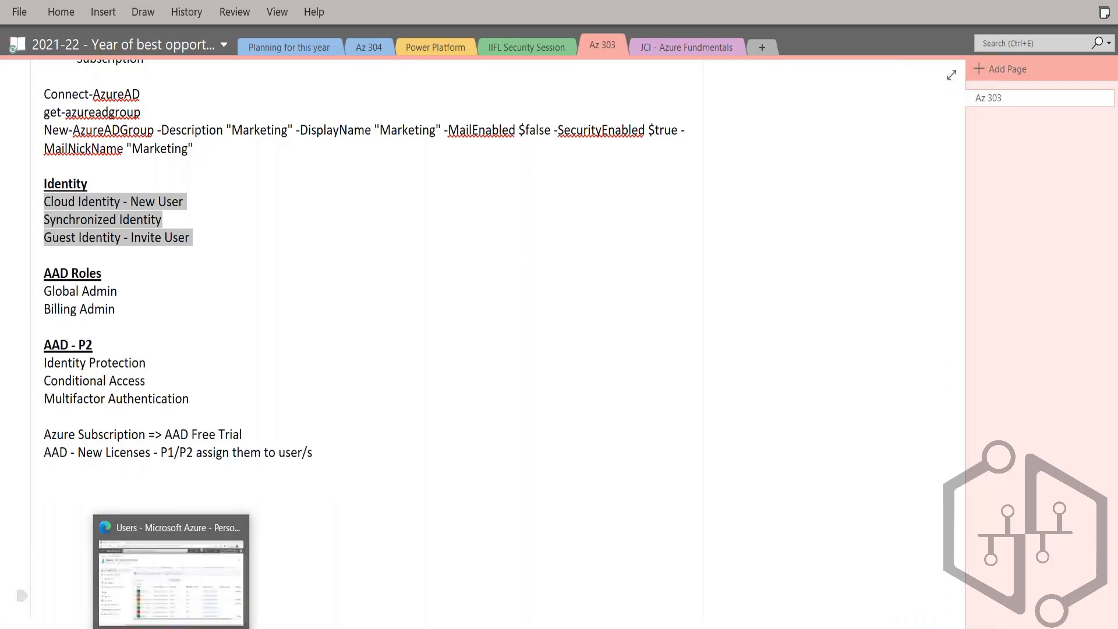
{"action": "left_click", "coordinate": [185, 584]}
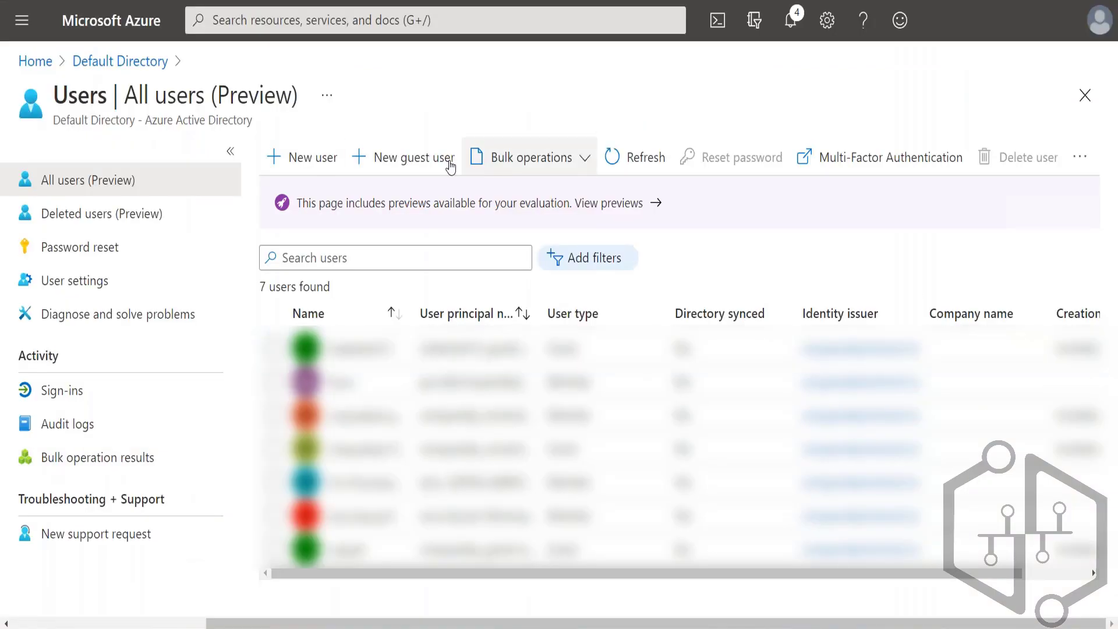
{"action": "left_click", "coordinate": [376, 166]}
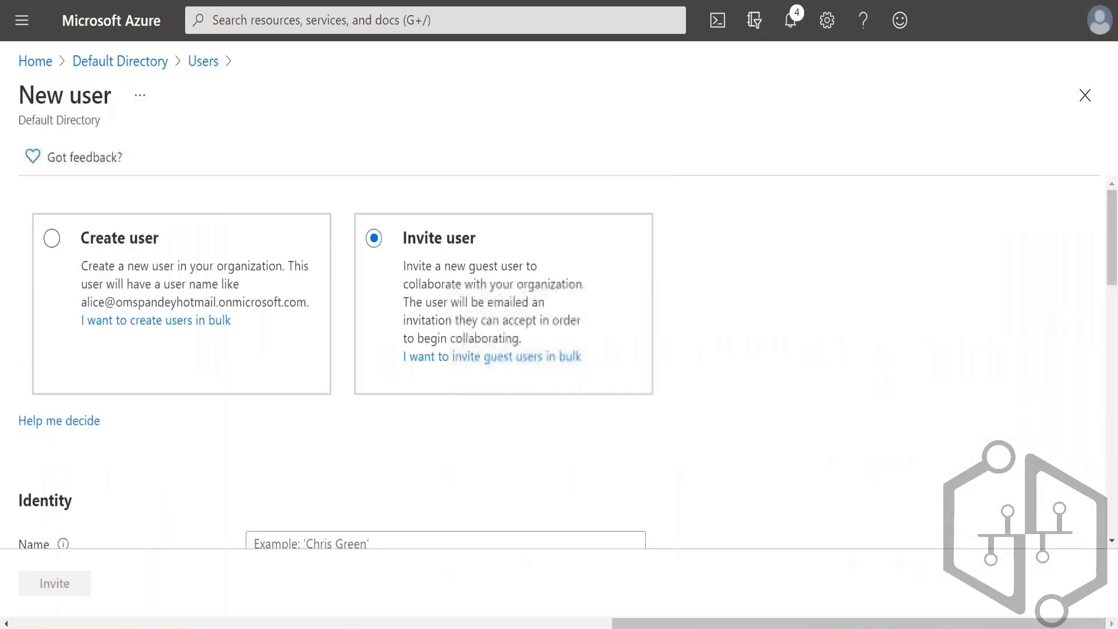
{"action": "scroll", "coordinate": [256, 431], "scroll_direction": "down", "scroll_amount": 1}
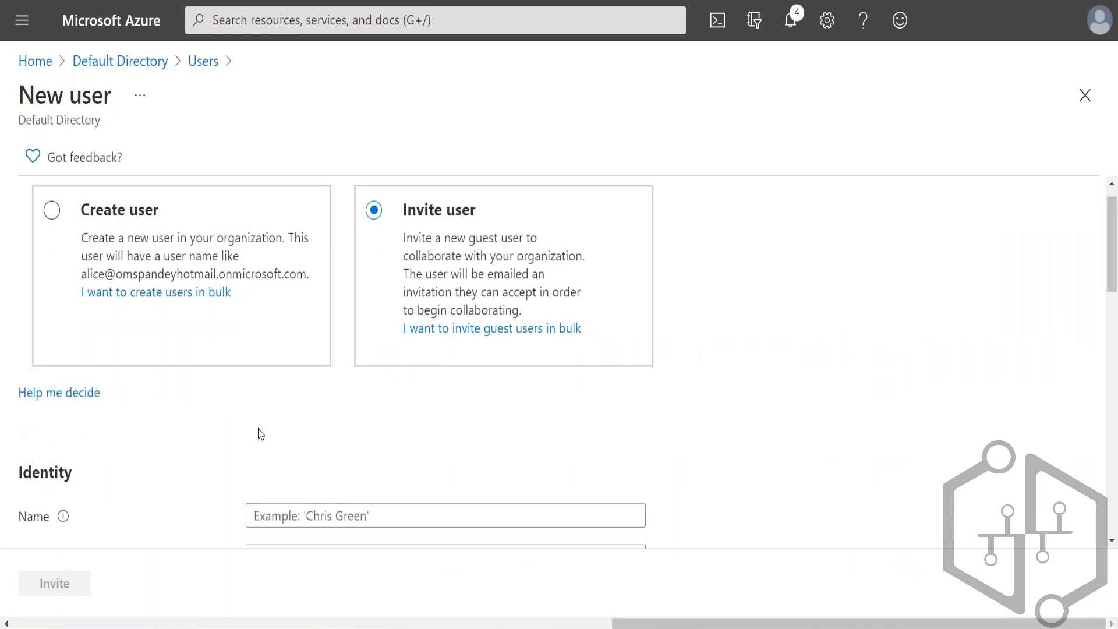
{"action": "scroll", "coordinate": [257, 431], "scroll_direction": "up", "scroll_amount": 1}
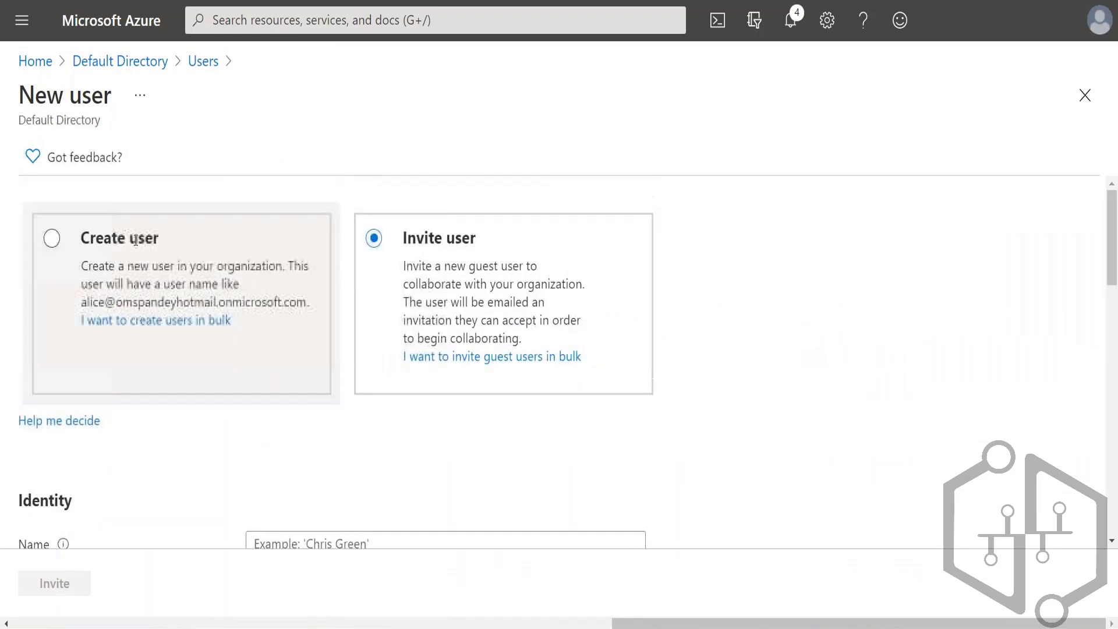
{"action": "left_click", "coordinate": [60, 245]}
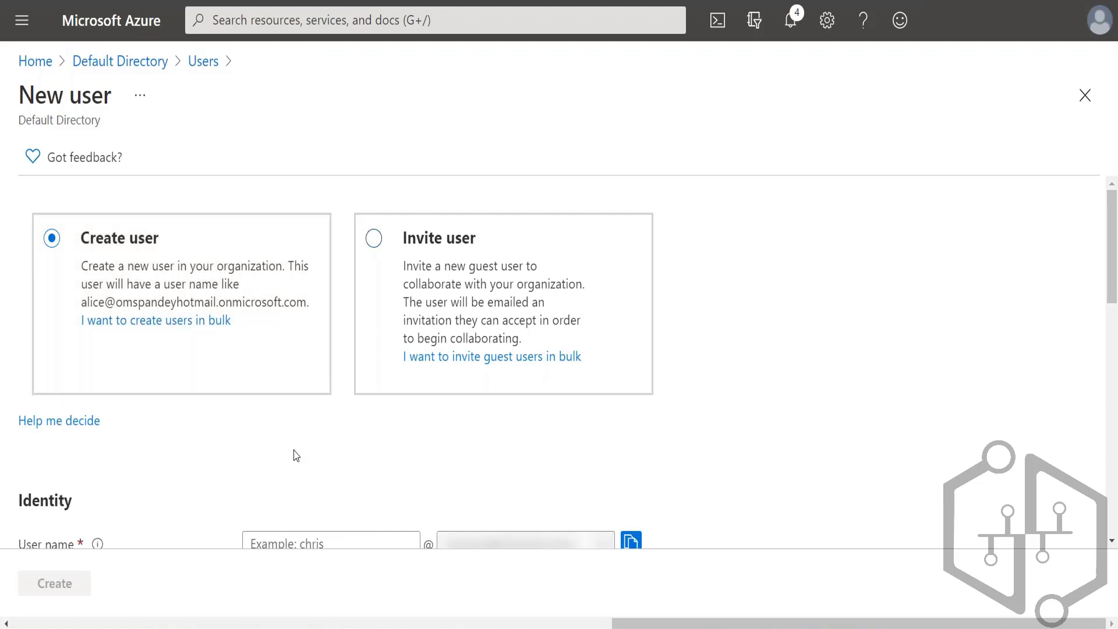
Step: Examine the Identity section and the domain names offered for the new user's user name
{"action": "scroll", "coordinate": [295, 454], "scroll_direction": "down", "scroll_amount": 3}
{"action": "scroll", "coordinate": [294, 454], "scroll_direction": "down", "scroll_amount": 2}
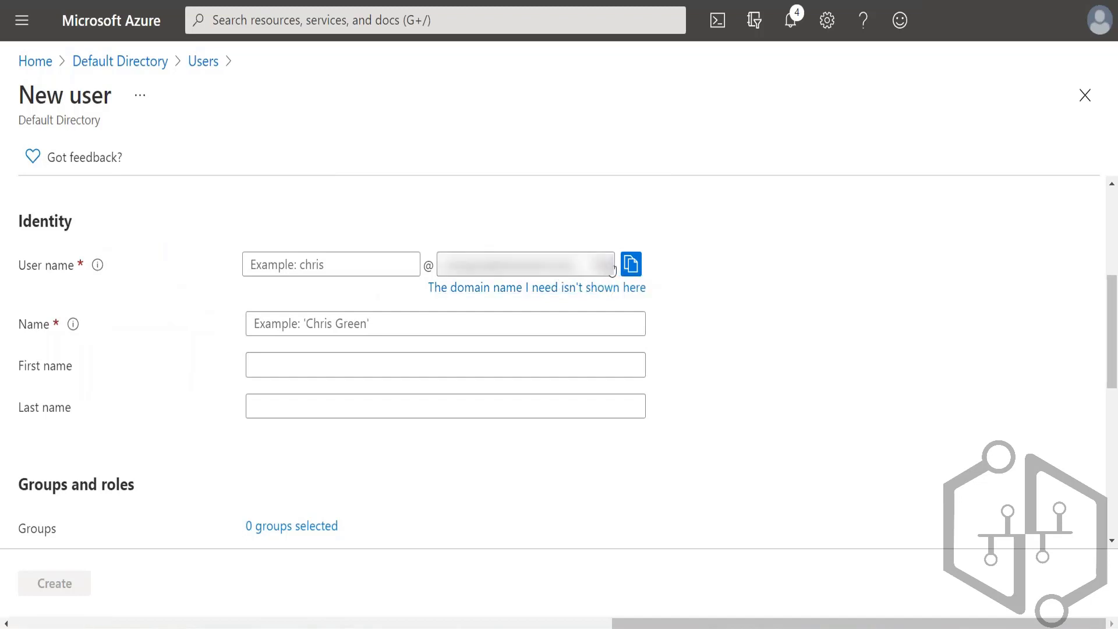
{"action": "left_click", "coordinate": [611, 270]}
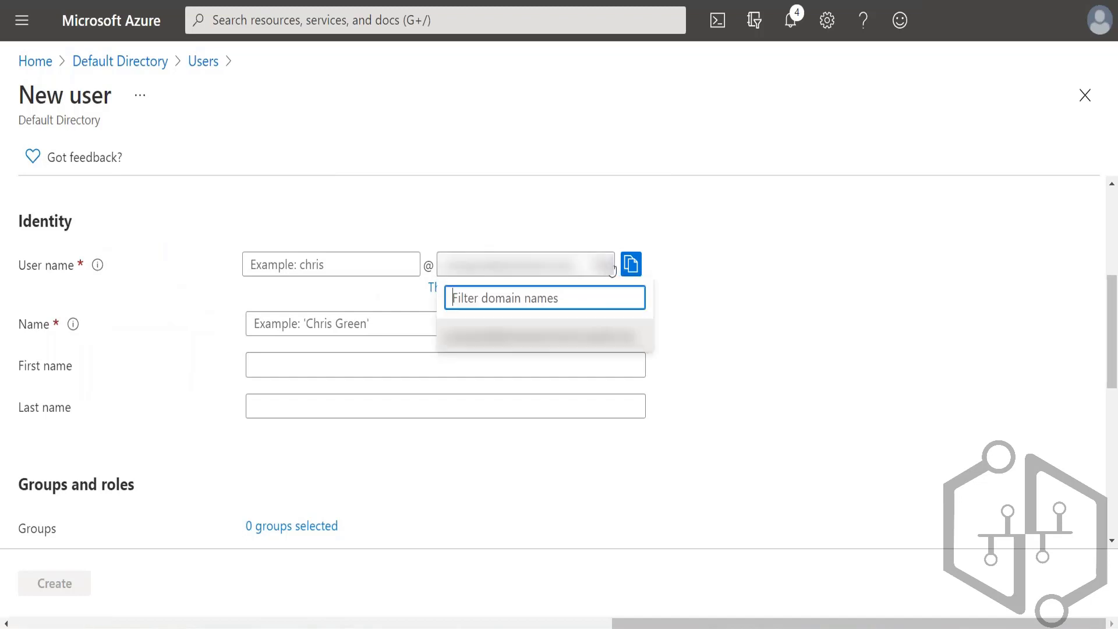
{"action": "left_click", "coordinate": [706, 272]}
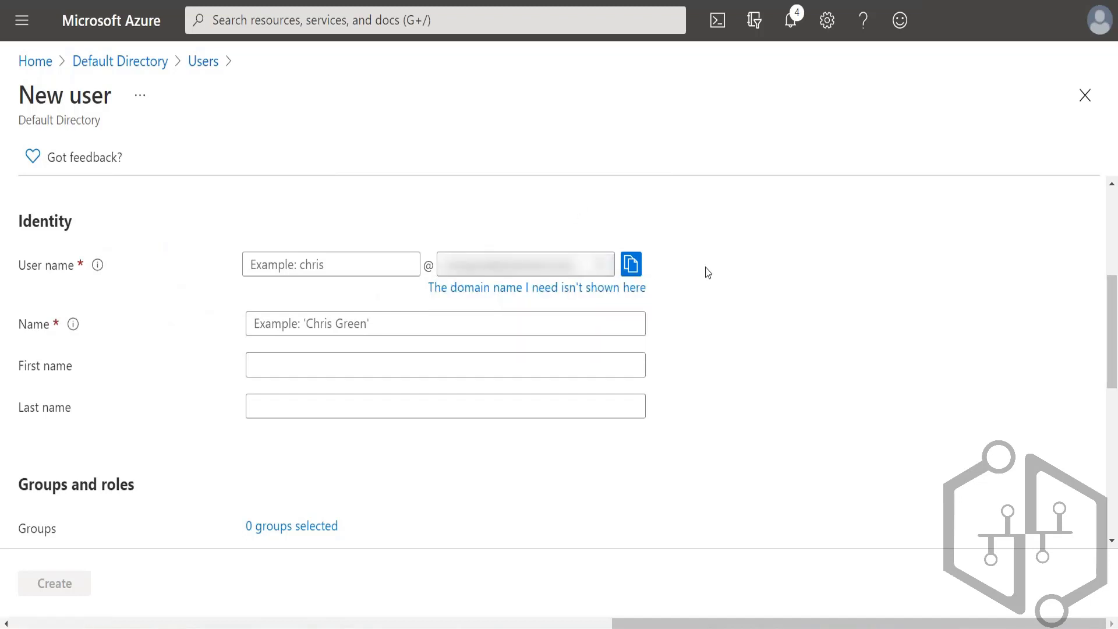
Step: Return to the Default Directory overview and look through its management options, including Custom domain names
{"action": "left_click", "coordinate": [118, 66]}
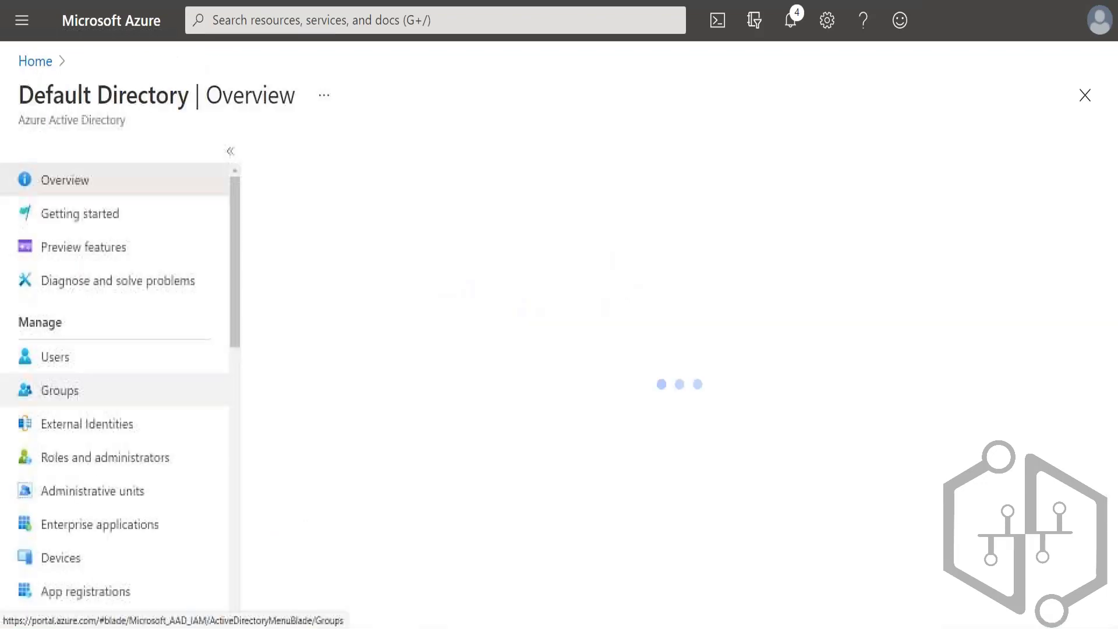
{"action": "scroll", "coordinate": [96, 424], "scroll_direction": "down", "scroll_amount": 3}
{"action": "scroll", "coordinate": [97, 423], "scroll_direction": "down", "scroll_amount": 6}
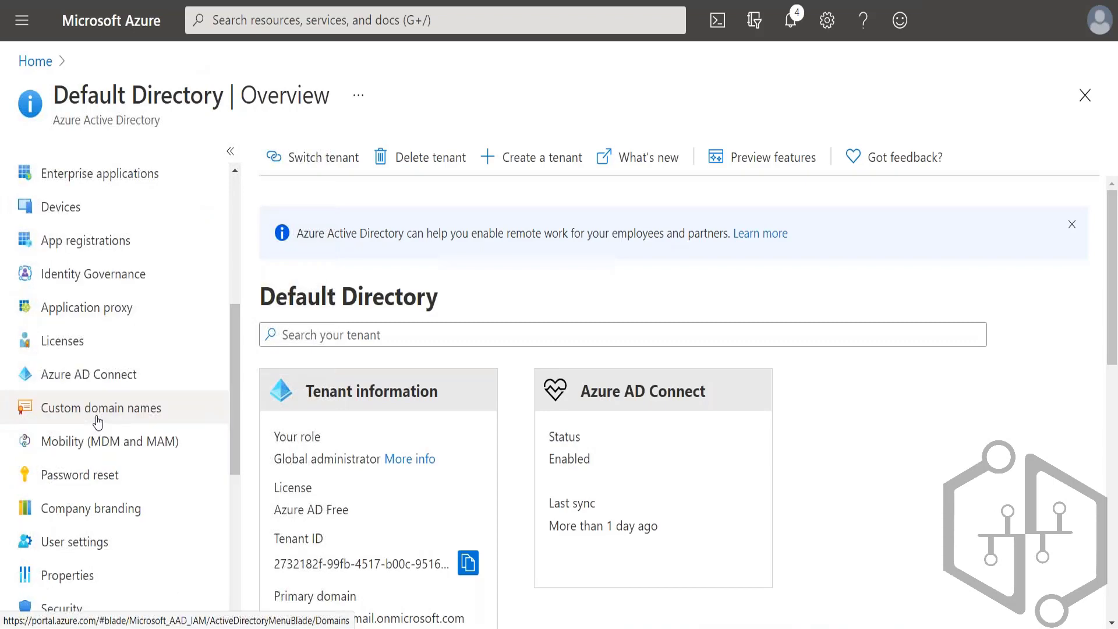
{"action": "scroll", "coordinate": [97, 423], "scroll_direction": "down", "scroll_amount": 1}
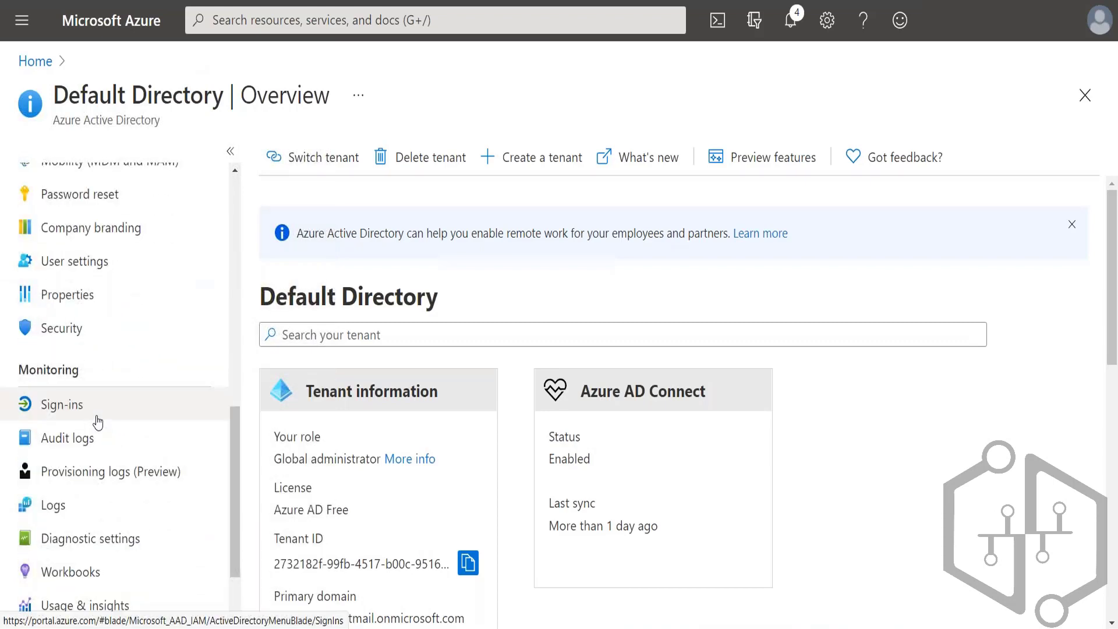
{"action": "scroll", "coordinate": [97, 423], "scroll_direction": "down", "scroll_amount": 3}
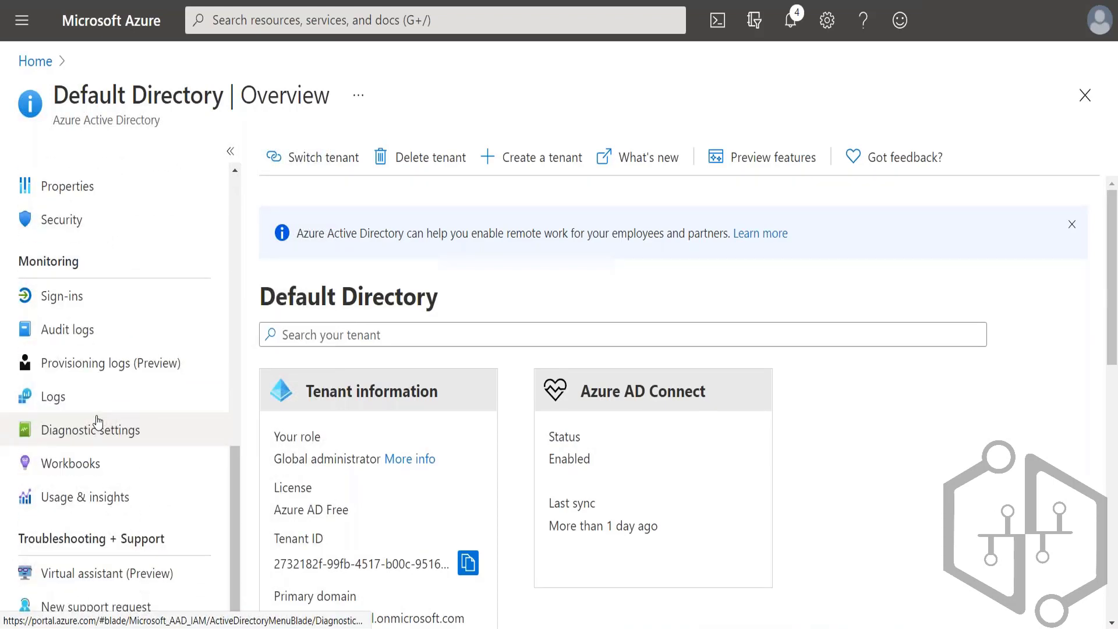
{"action": "scroll", "coordinate": [97, 420], "scroll_direction": "up", "scroll_amount": 8}
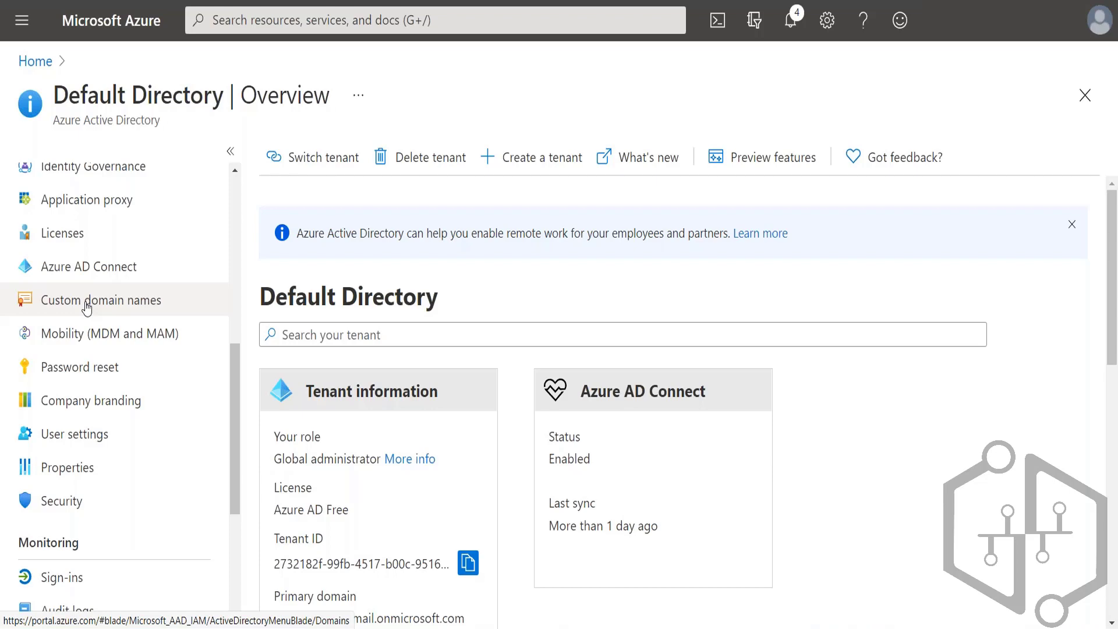
{"action": "scroll", "coordinate": [86, 308], "scroll_direction": "up", "scroll_amount": 5}
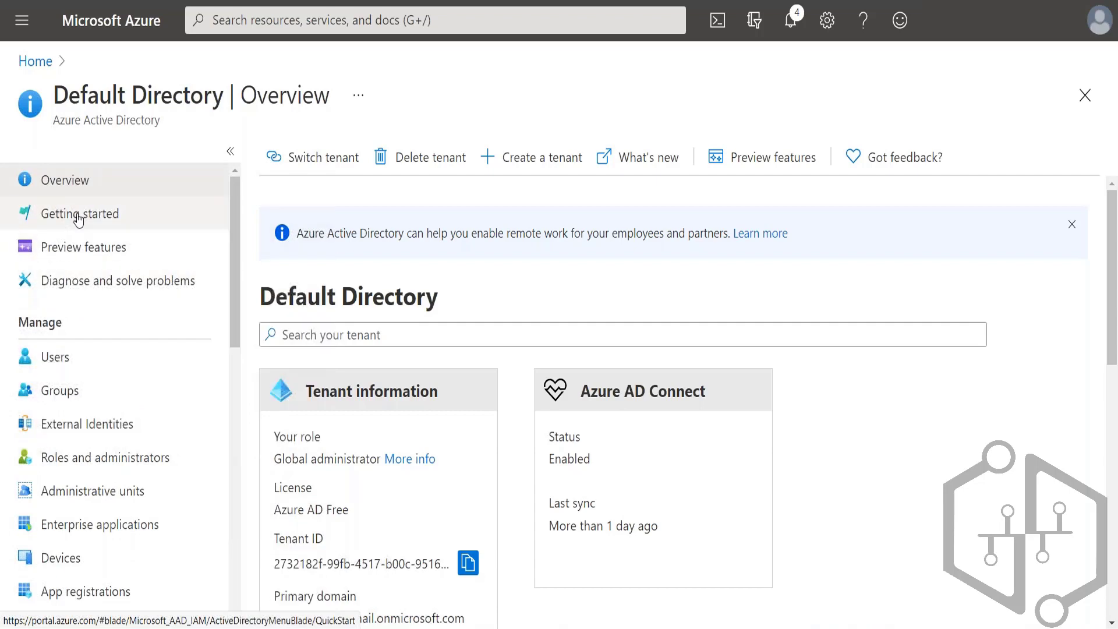
Step: Open a new user form from the directory's user list and review the domain choices for the user name
{"action": "left_click", "coordinate": [65, 361]}
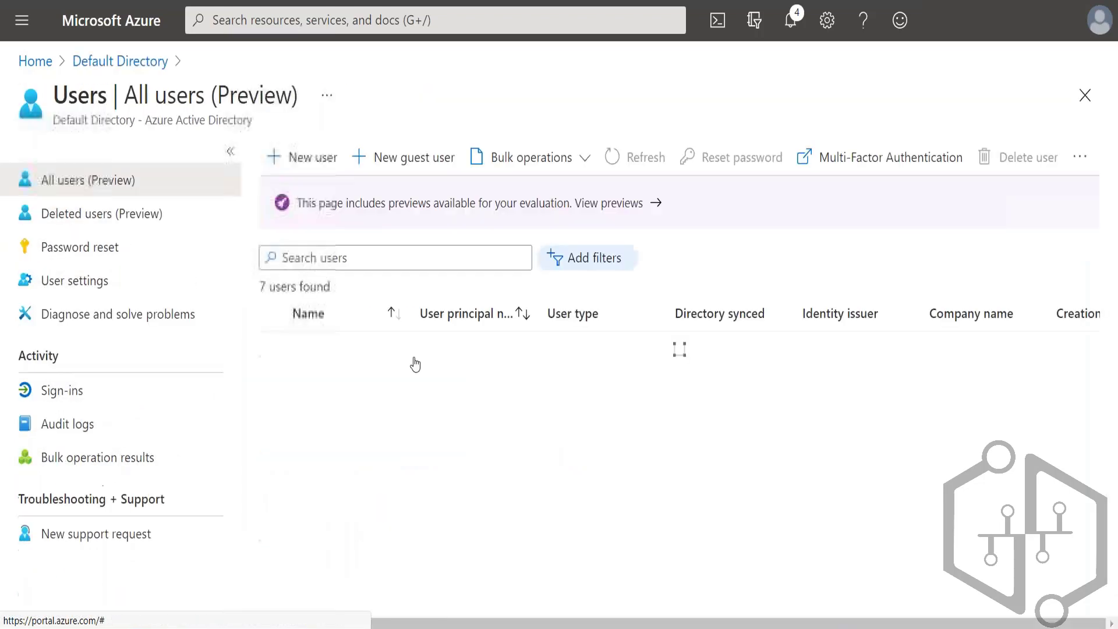
{"action": "left_click", "coordinate": [302, 158]}
{"action": "scroll", "coordinate": [449, 442], "scroll_direction": "down", "scroll_amount": 3}
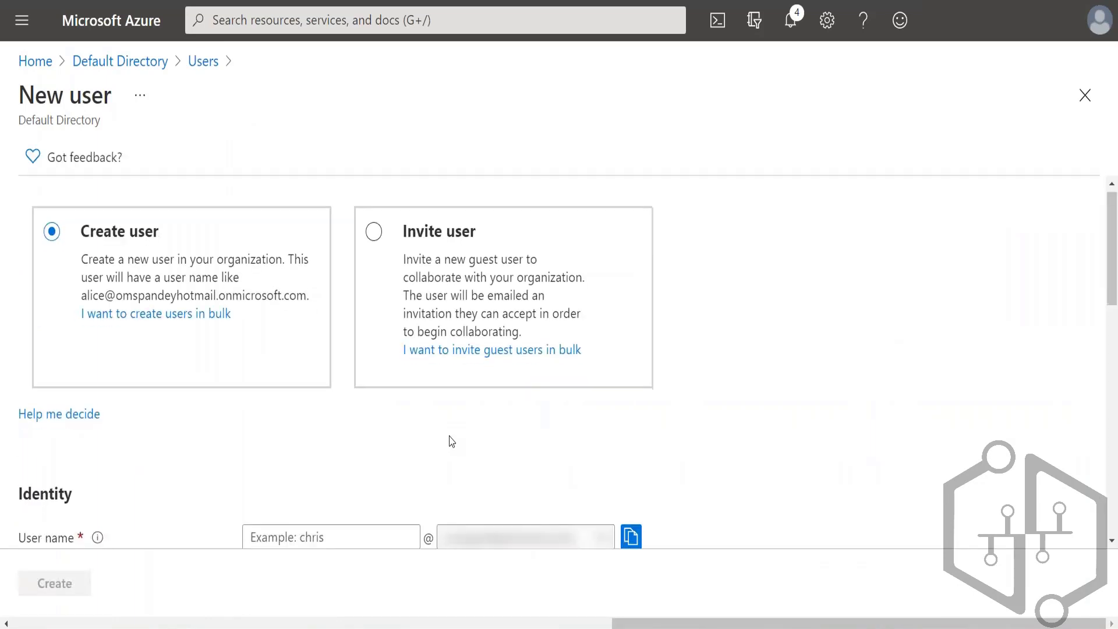
{"action": "left_click", "coordinate": [602, 376]}
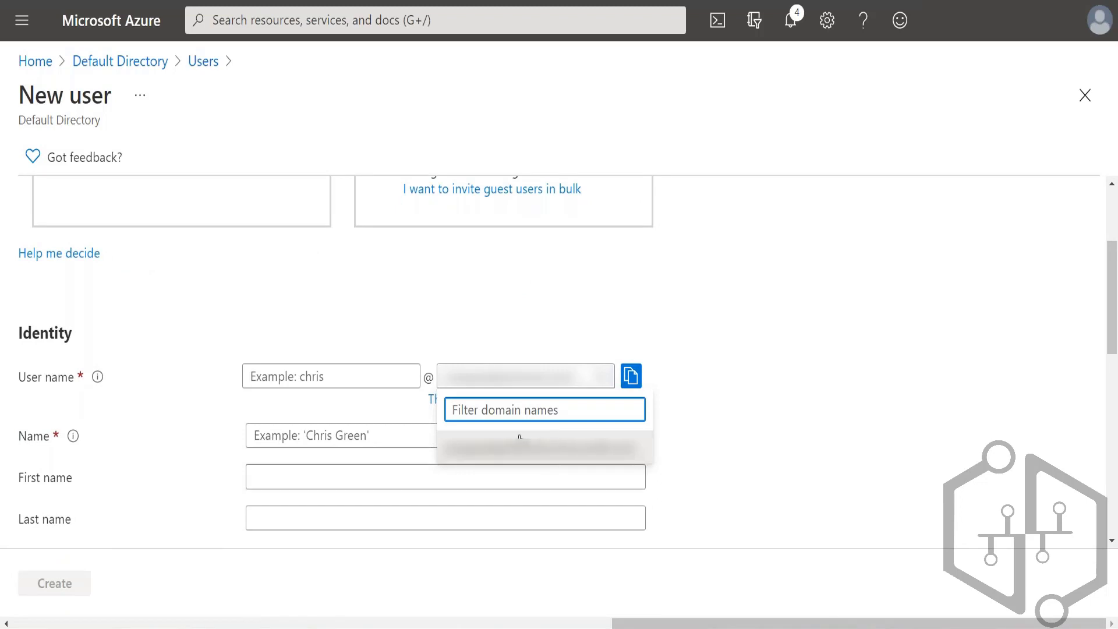
{"action": "left_click", "coordinate": [742, 405]}
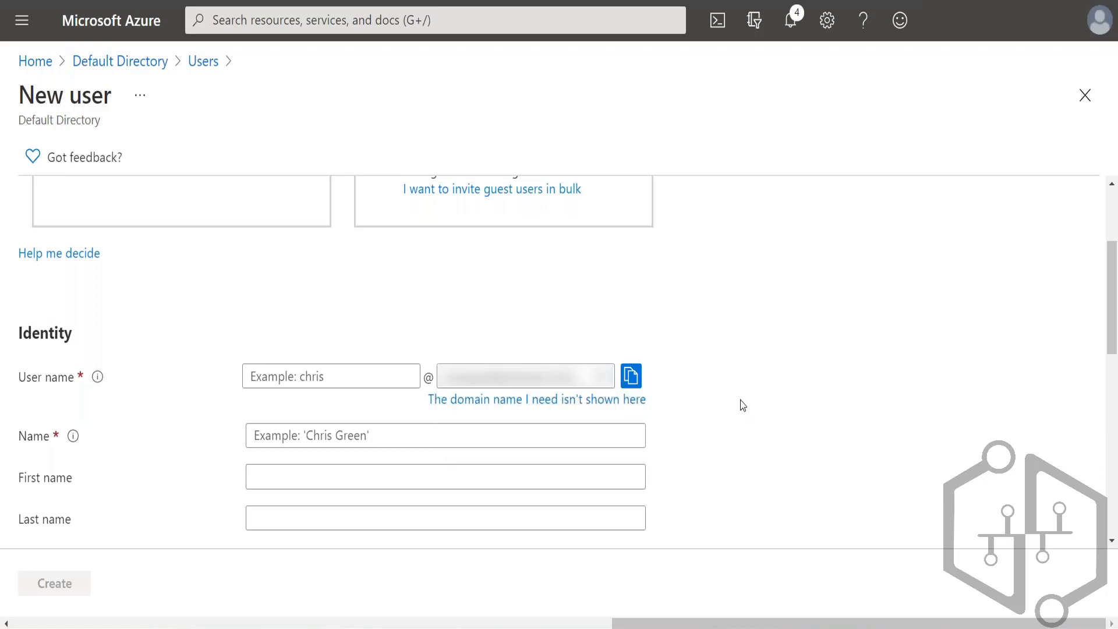
{"action": "scroll", "coordinate": [600, 507], "scroll_direction": "down", "scroll_amount": 6}
{"action": "scroll", "coordinate": [601, 507], "scroll_direction": "up", "scroll_amount": 5}
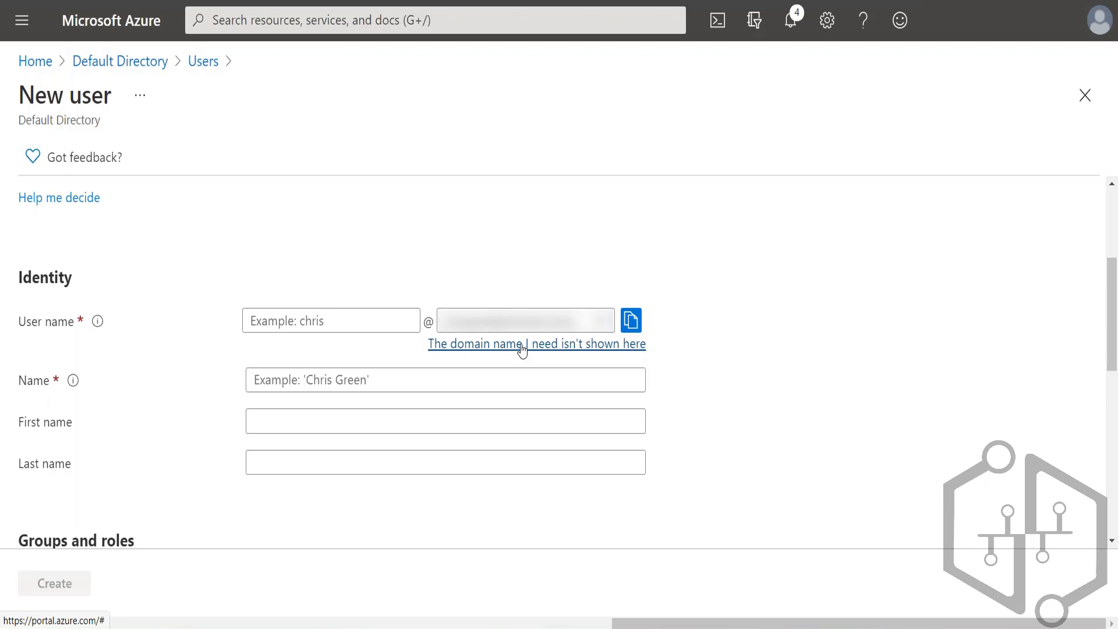
Step: Open the help on missing domain names, highlight the user name and verified custom domain passages, and close it
{"action": "left_click", "coordinate": [522, 348]}
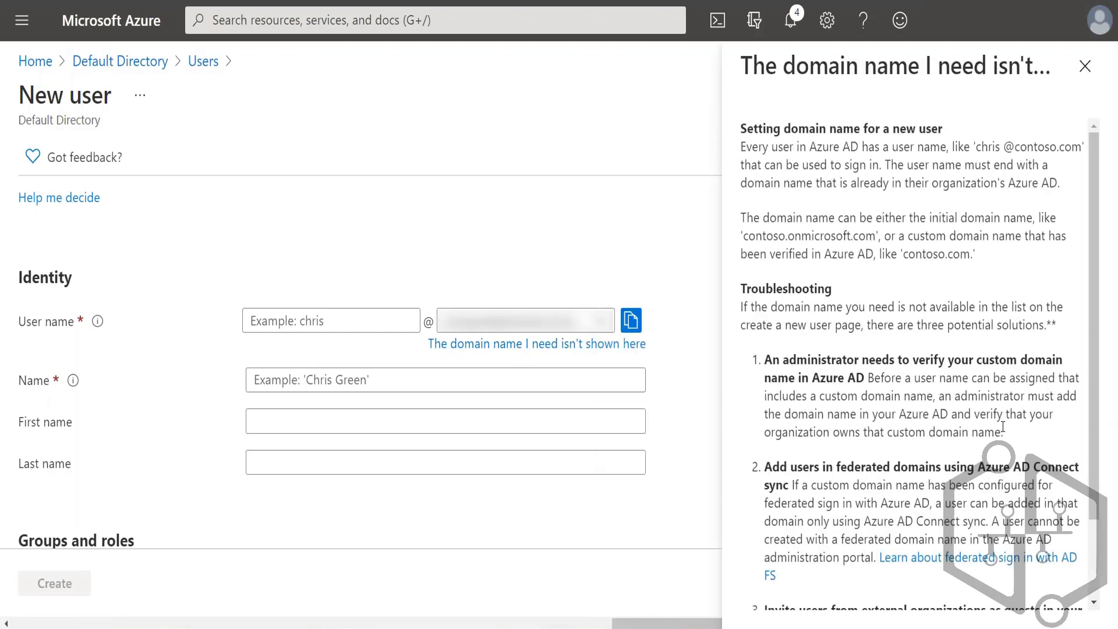
{"action": "scroll", "coordinate": [910, 330], "scroll_direction": "down", "scroll_amount": 3}
{"action": "scroll", "coordinate": [976, 386], "scroll_direction": "up", "scroll_amount": 3}
{"action": "left_click_drag", "start_coordinate": [974, 148], "coordinate": [1069, 190]}
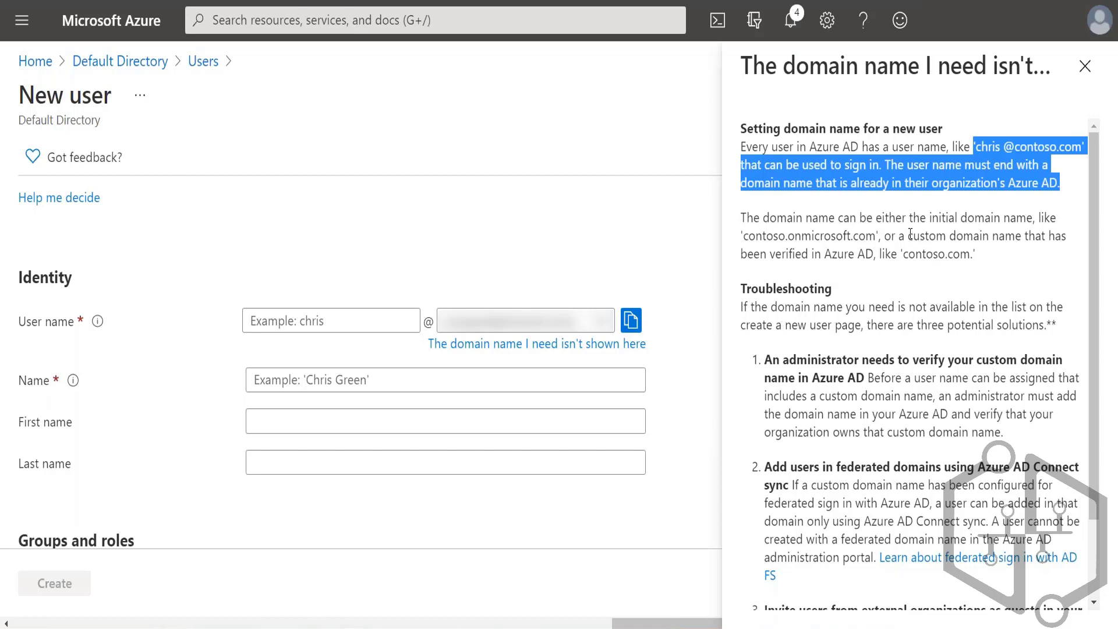
{"action": "left_click_drag", "start_coordinate": [909, 236], "coordinate": [988, 263]}
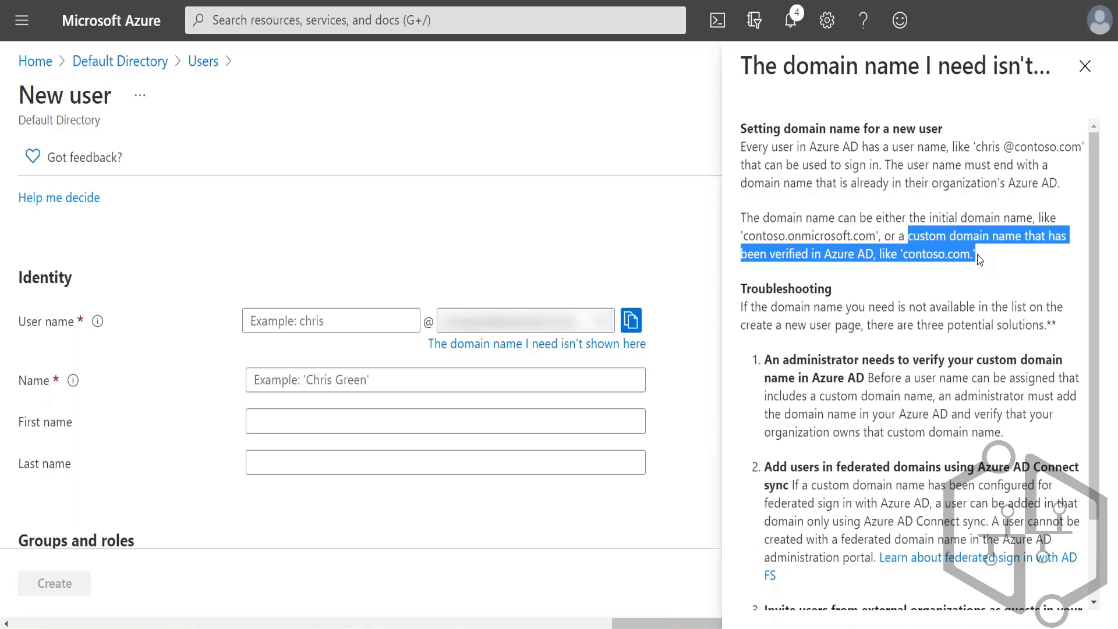
{"action": "left_click", "coordinate": [1085, 68]}
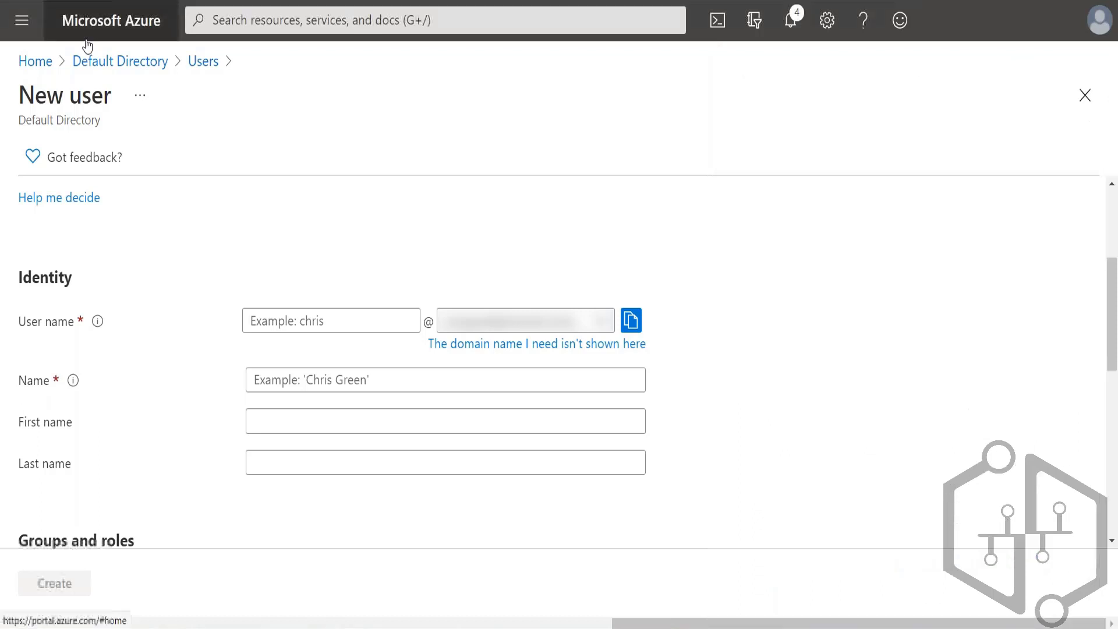
Step: Go back to the Default Directory's user list and review the available bulk operations
{"action": "left_click", "coordinate": [152, 67]}
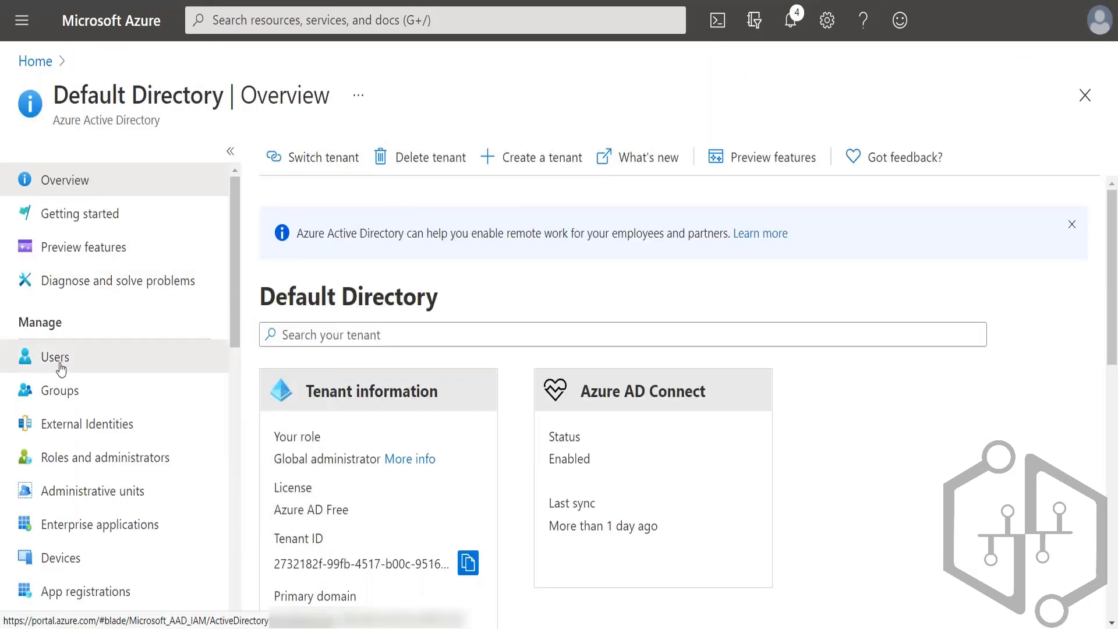
{"action": "left_click", "coordinate": [43, 366]}
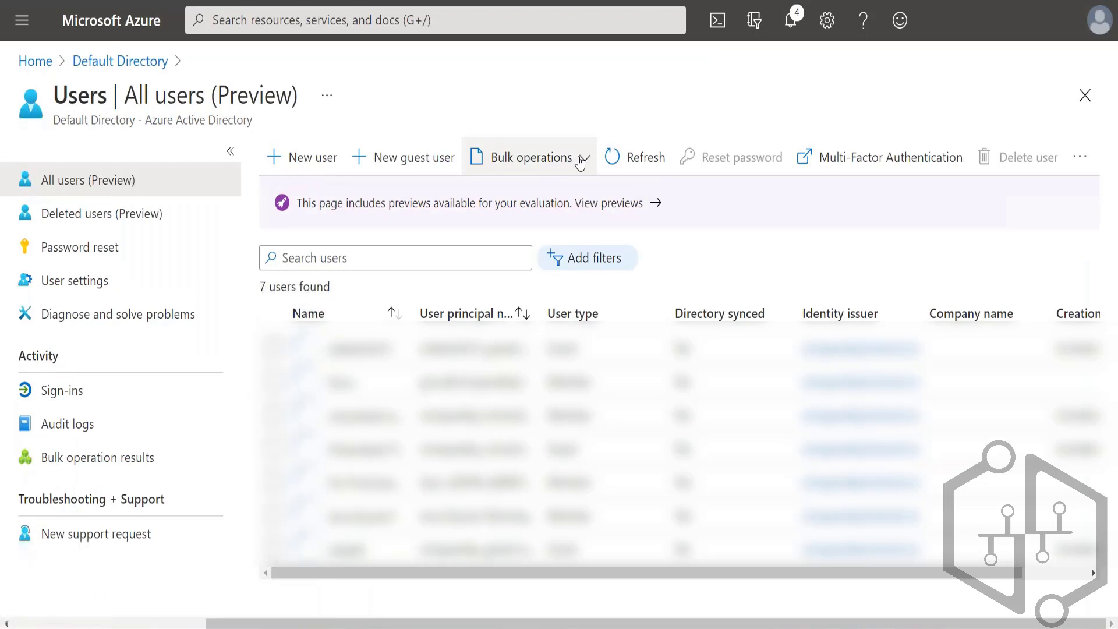
{"action": "left_click", "coordinate": [533, 159]}
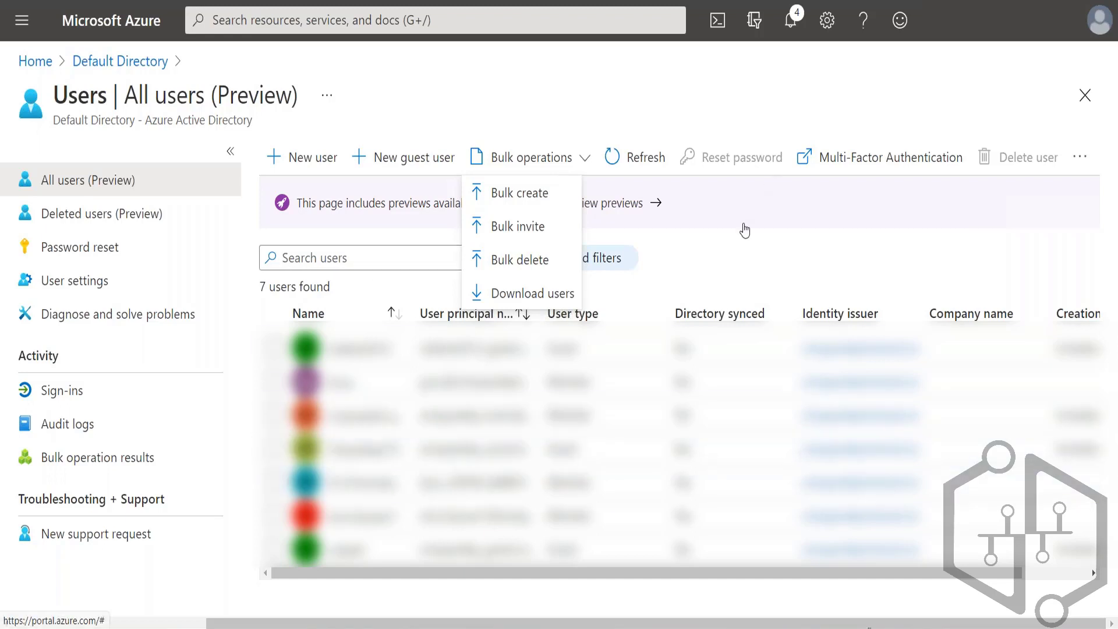
{"action": "left_click", "coordinate": [518, 89]}
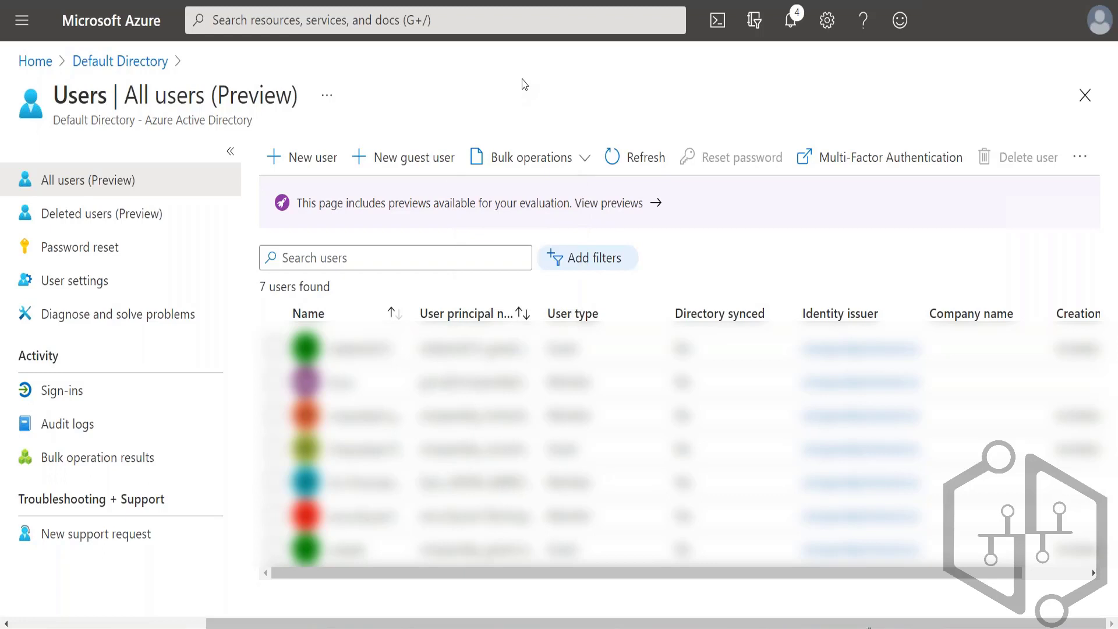
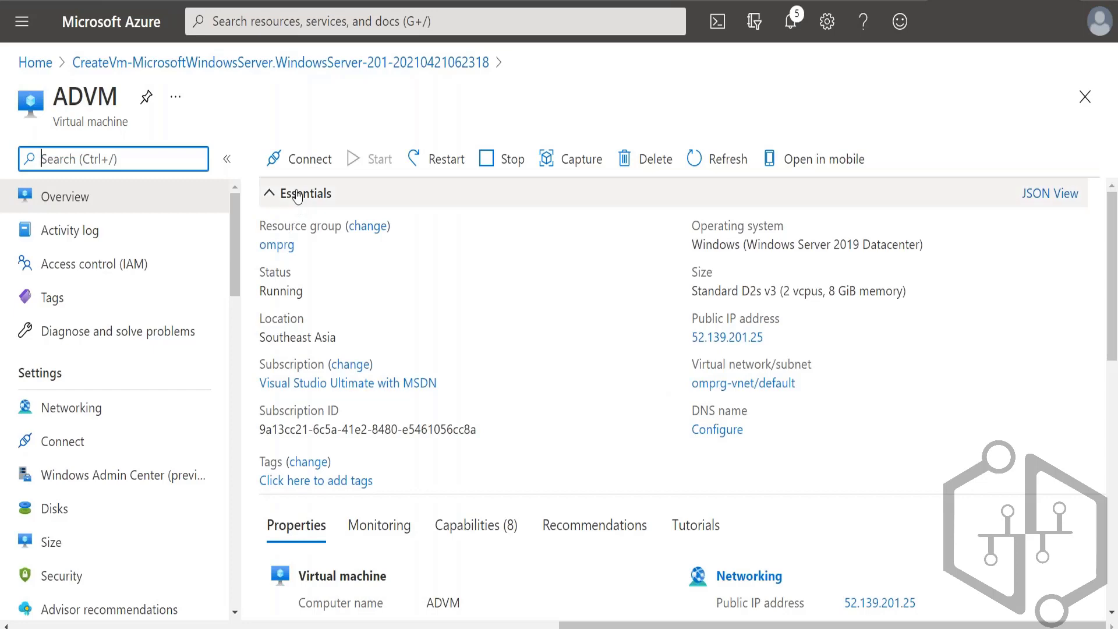
Step: Download the RDP file for the ADVM virtual machine, open it and connect despite the unknown publisher
{"action": "left_click", "coordinate": [301, 163]}
{"action": "left_click", "coordinate": [278, 190]}
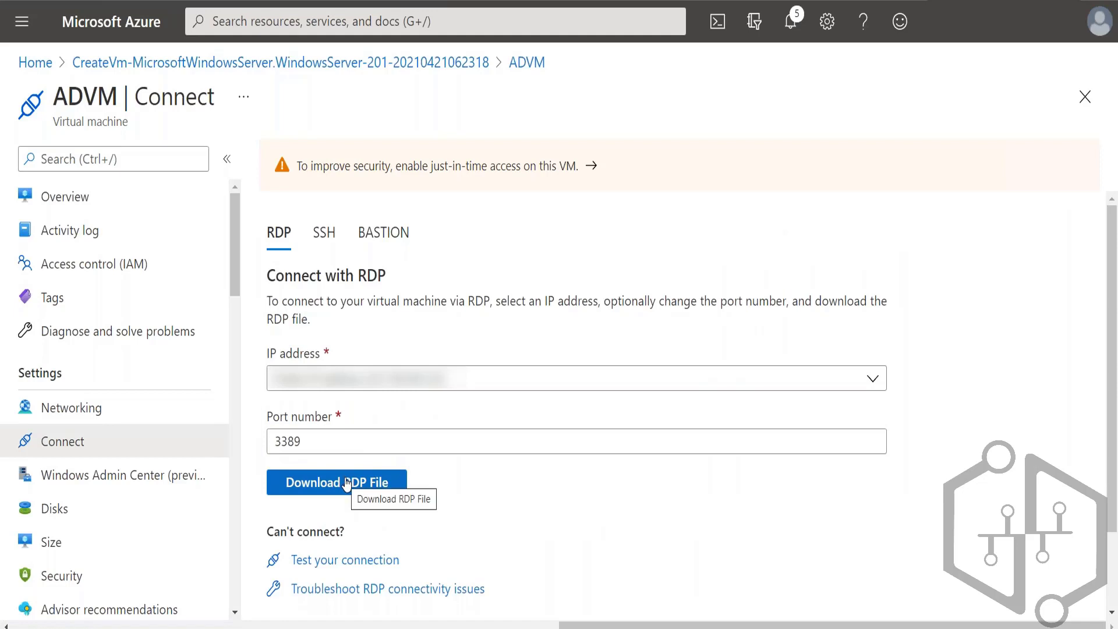
{"action": "left_click", "coordinate": [347, 483]}
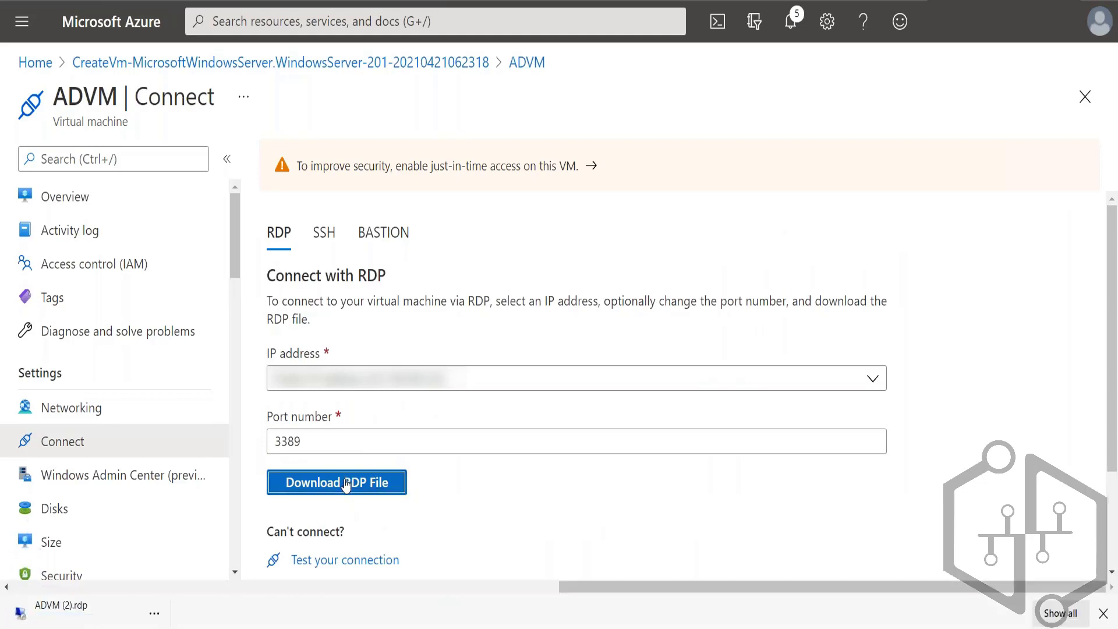
{"action": "left_click", "coordinate": [74, 620]}
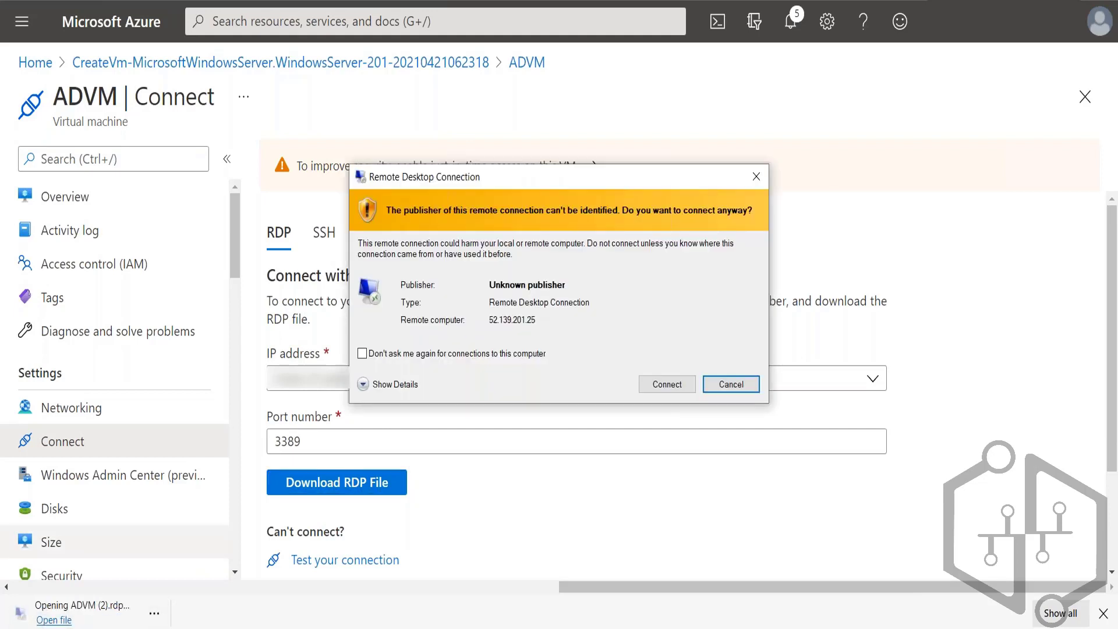
{"action": "left_click", "coordinate": [664, 385]}
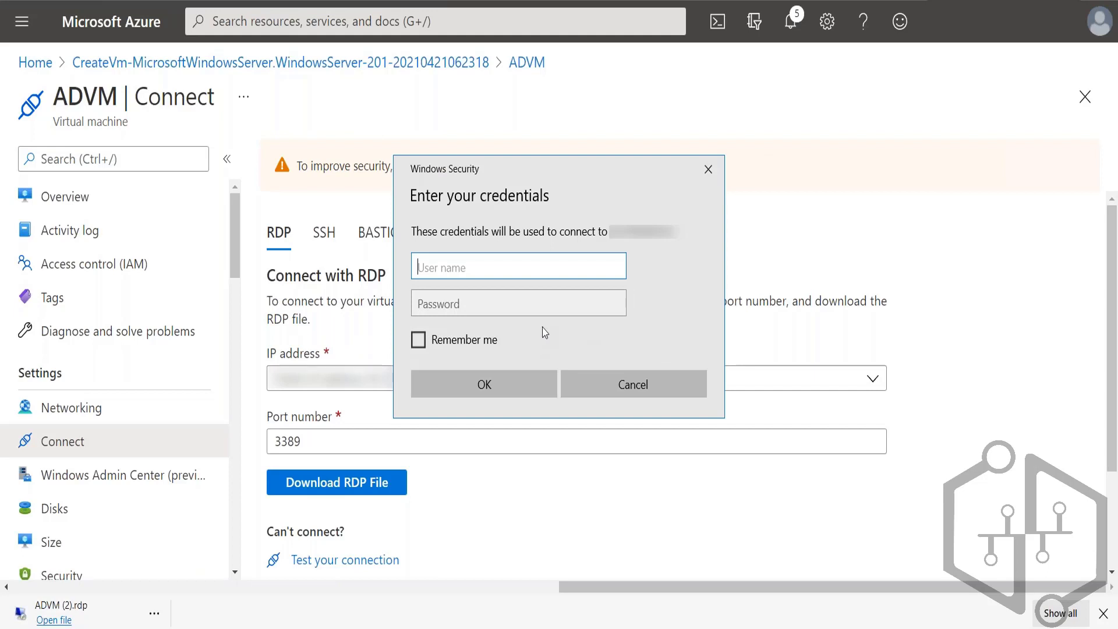
Step: Sign in to the virtual machine with the administrator's user name and password, and accept its untrusted certificate
{"action": "type", "text": "suba"}
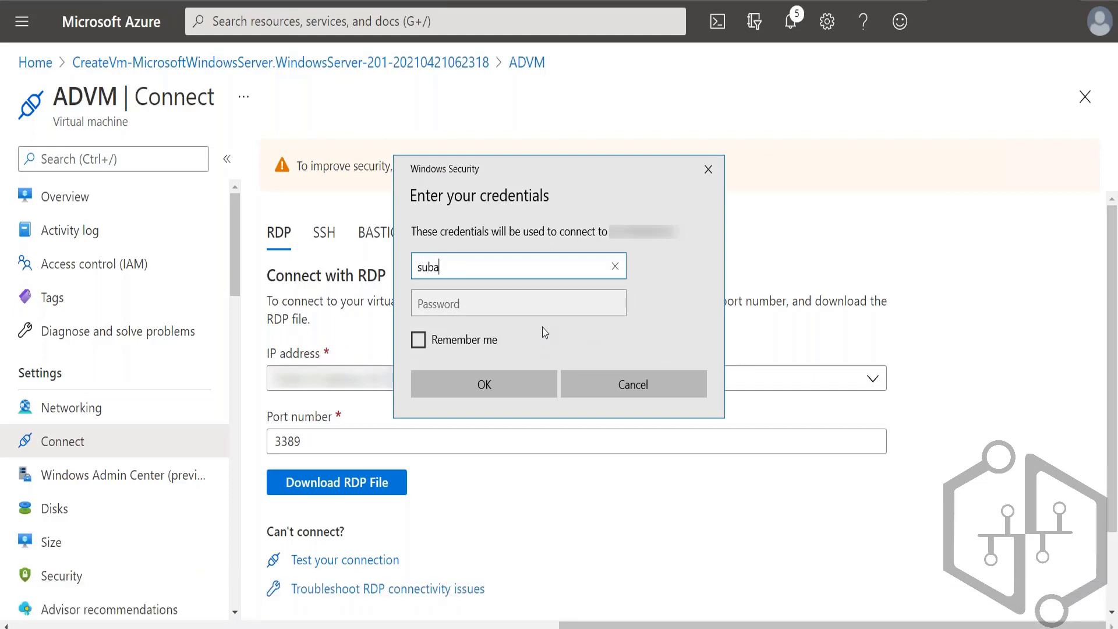
{"action": "type", "text": "sh"}
{"action": "key", "text": "Tab"}
{"action": "type", "text": "********"}
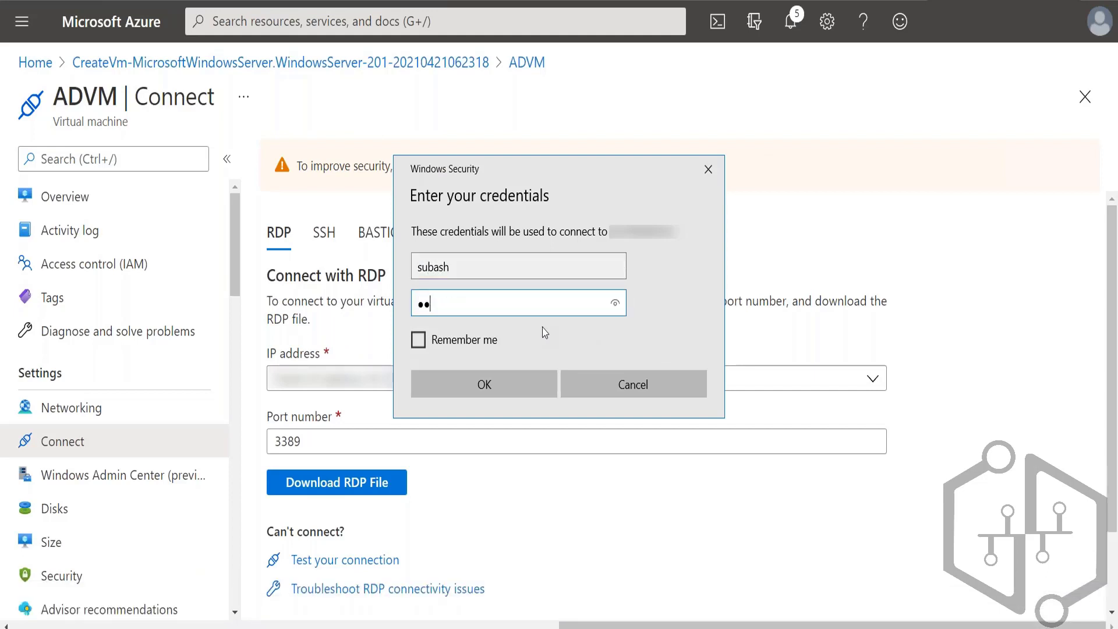
{"action": "type", "text": "****"}
{"action": "key", "text": "Return"}
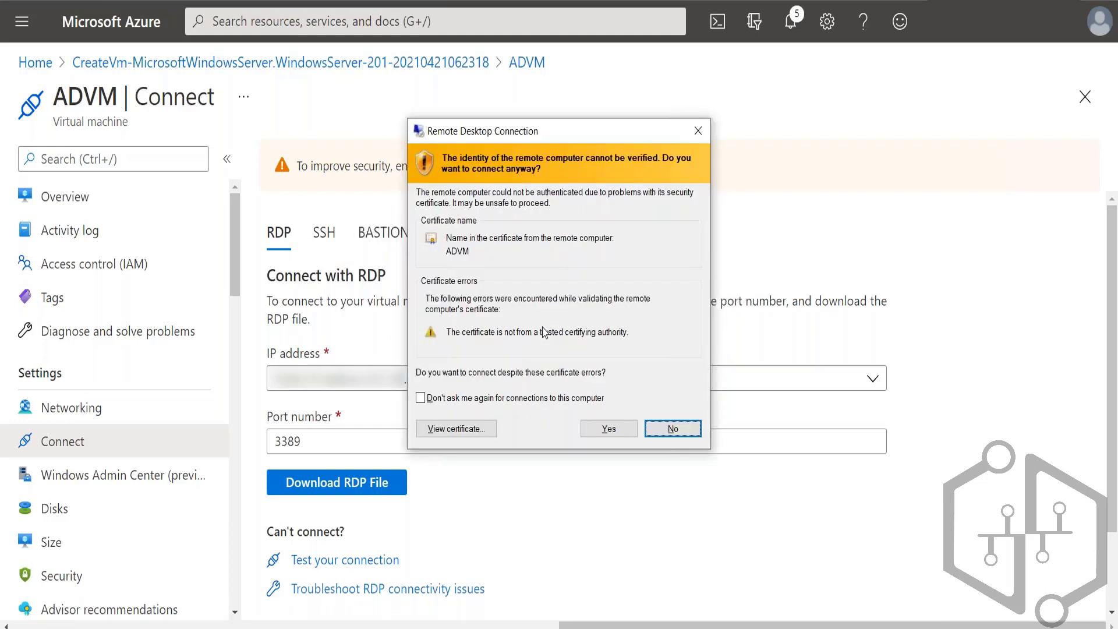
{"action": "key", "text": "Left"}
{"action": "key", "text": "Return"}
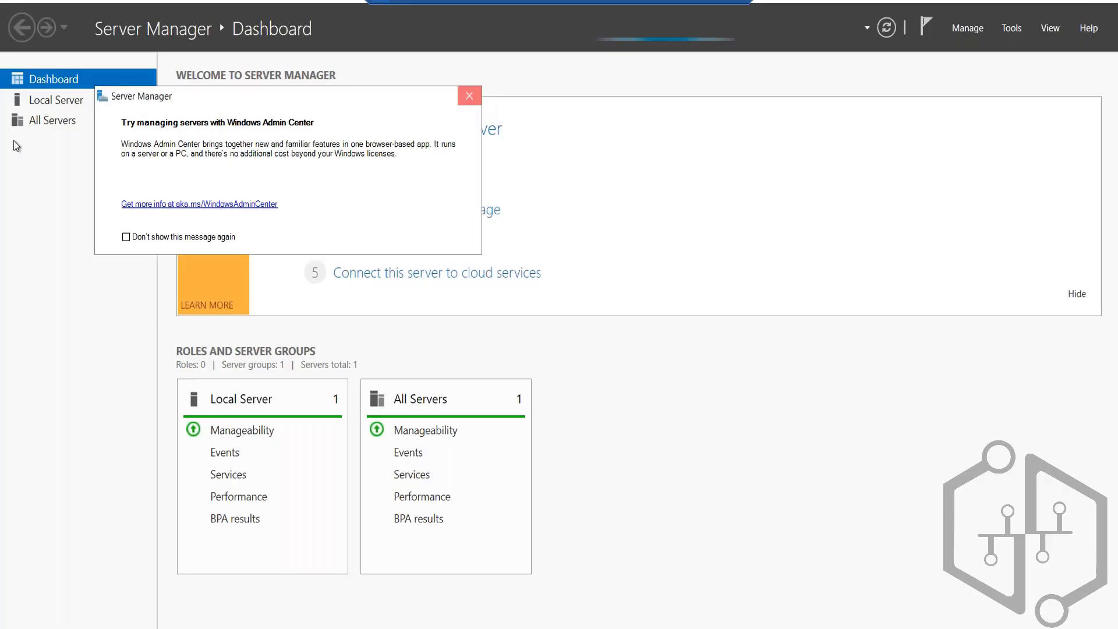
Step: Dismiss the Windows Admin Center message and turn off IE Enhanced Security Configuration for Administrators and Users, refreshing the local server's properties
{"action": "key", "text": "Escape"}
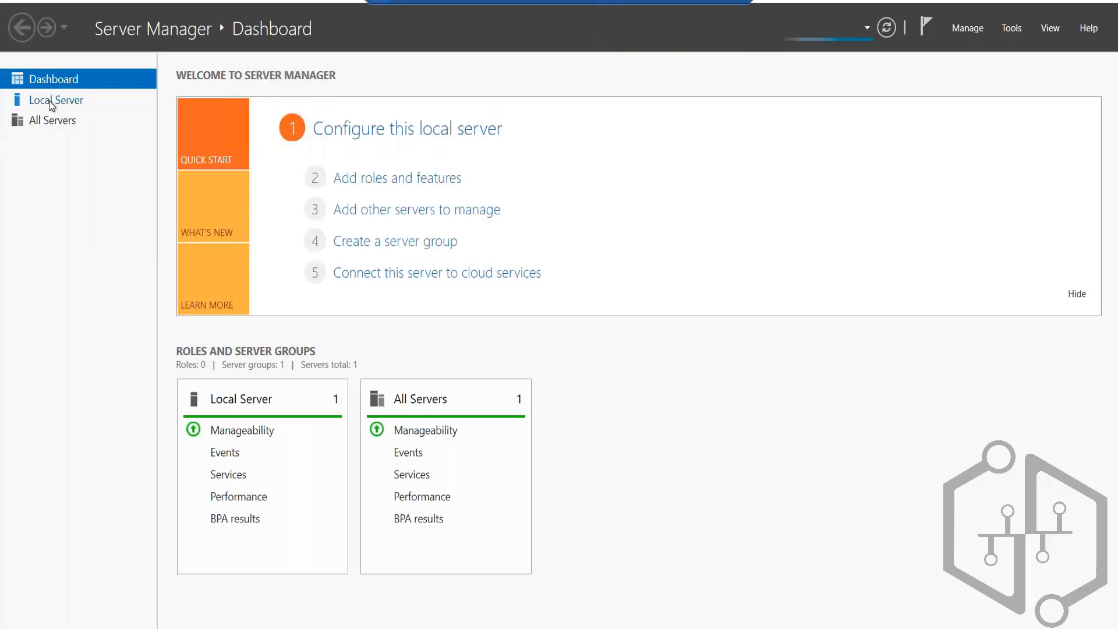
{"action": "left_click", "coordinate": [51, 105]}
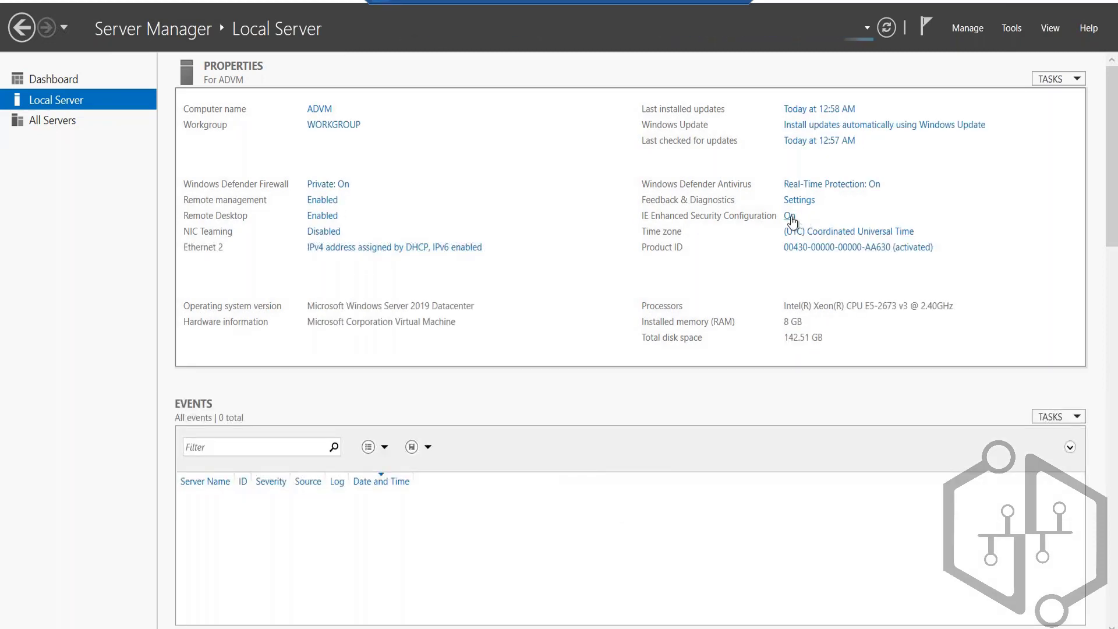
{"action": "left_click", "coordinate": [790, 218]}
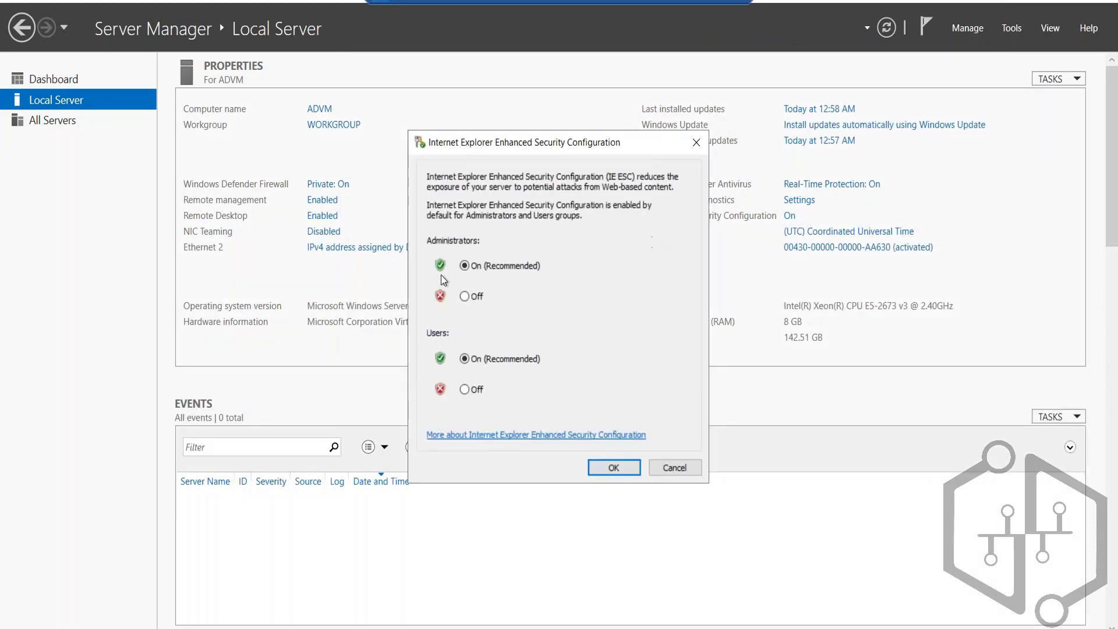
{"action": "left_click", "coordinate": [464, 295]}
{"action": "left_click", "coordinate": [479, 391]}
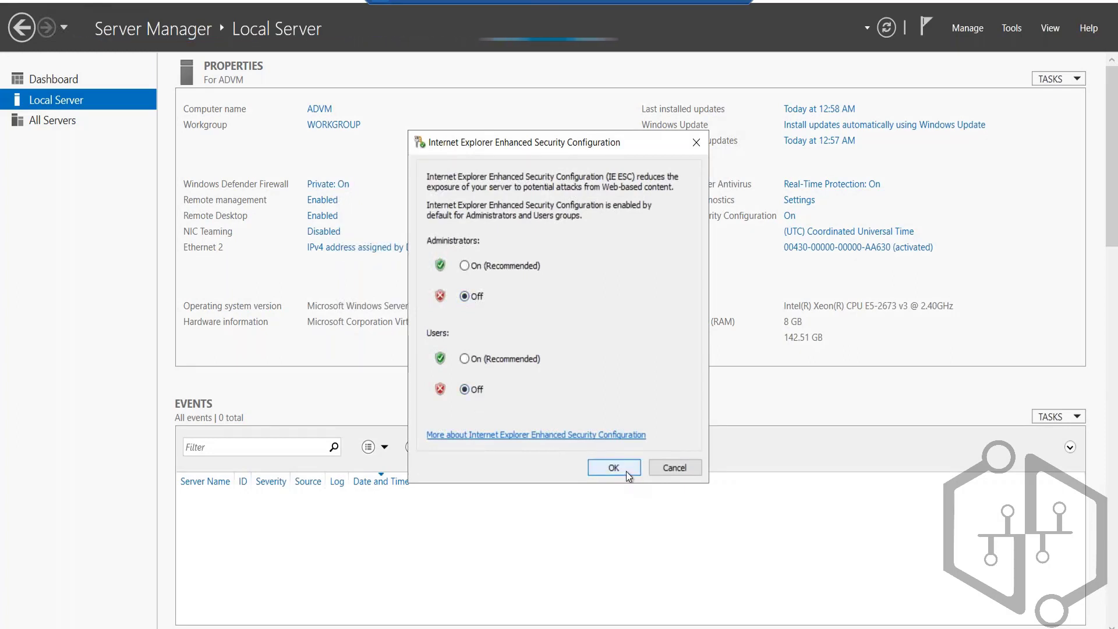
{"action": "left_click", "coordinate": [627, 471]}
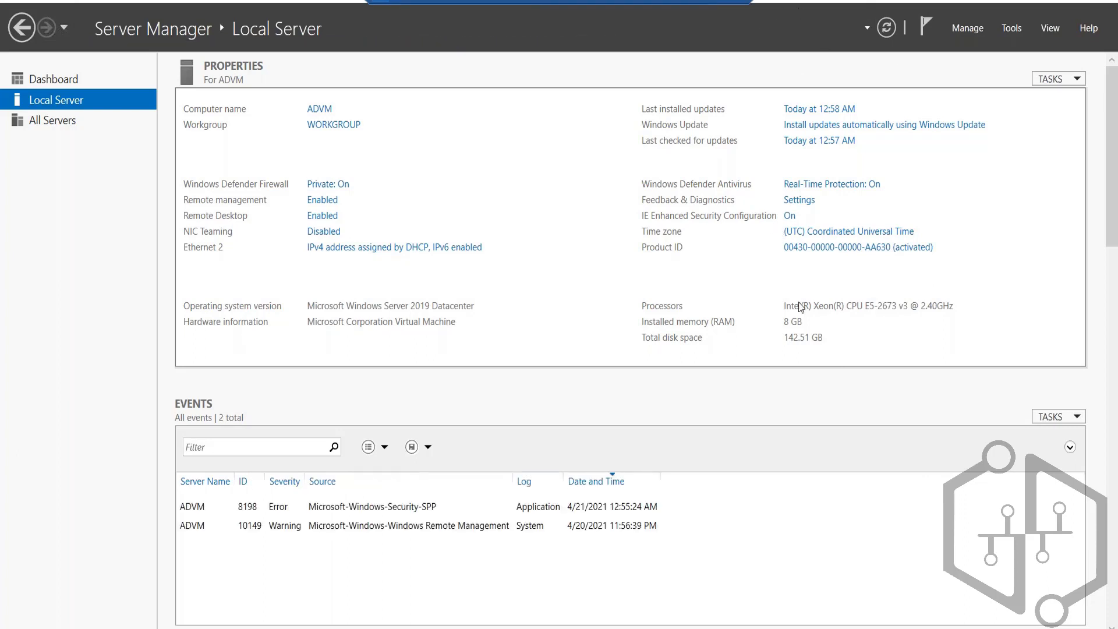
{"action": "left_click", "coordinate": [887, 27]}
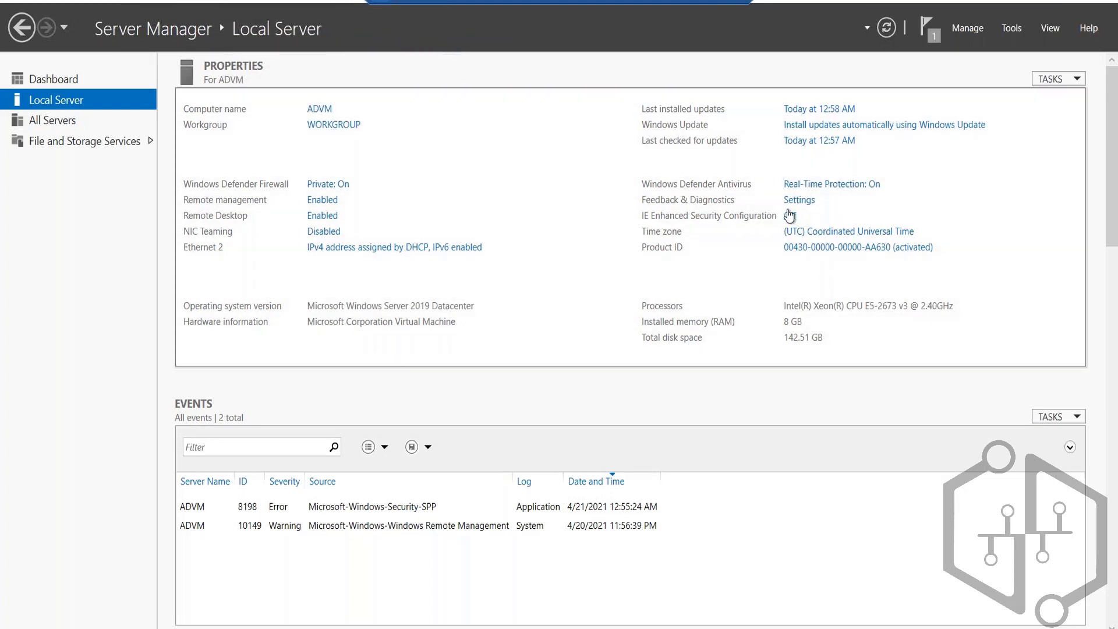
Step: Start adding roles and features from the dashboard, using a role-based installation with ADVM as the destination server
{"action": "left_click", "coordinate": [68, 80]}
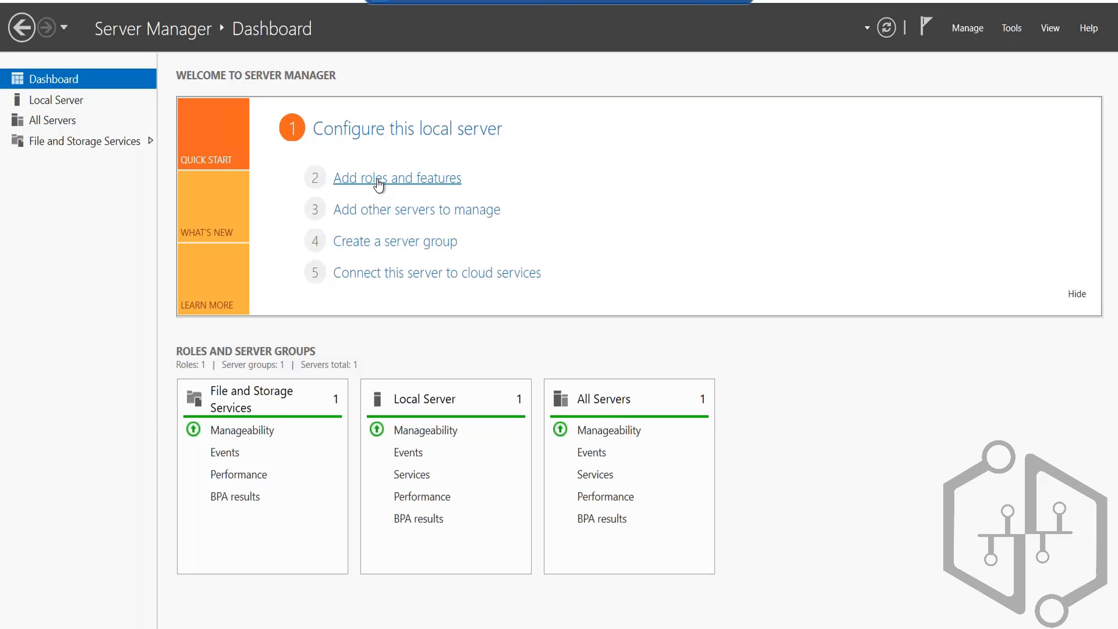
{"action": "left_click", "coordinate": [378, 181]}
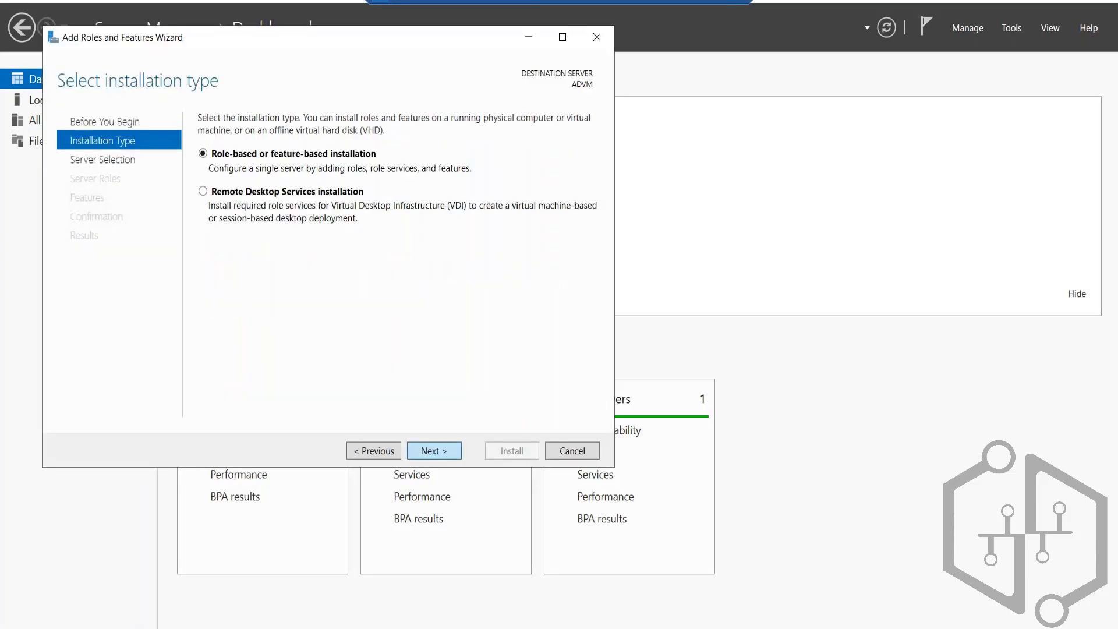
{"action": "left_click", "coordinate": [434, 451]}
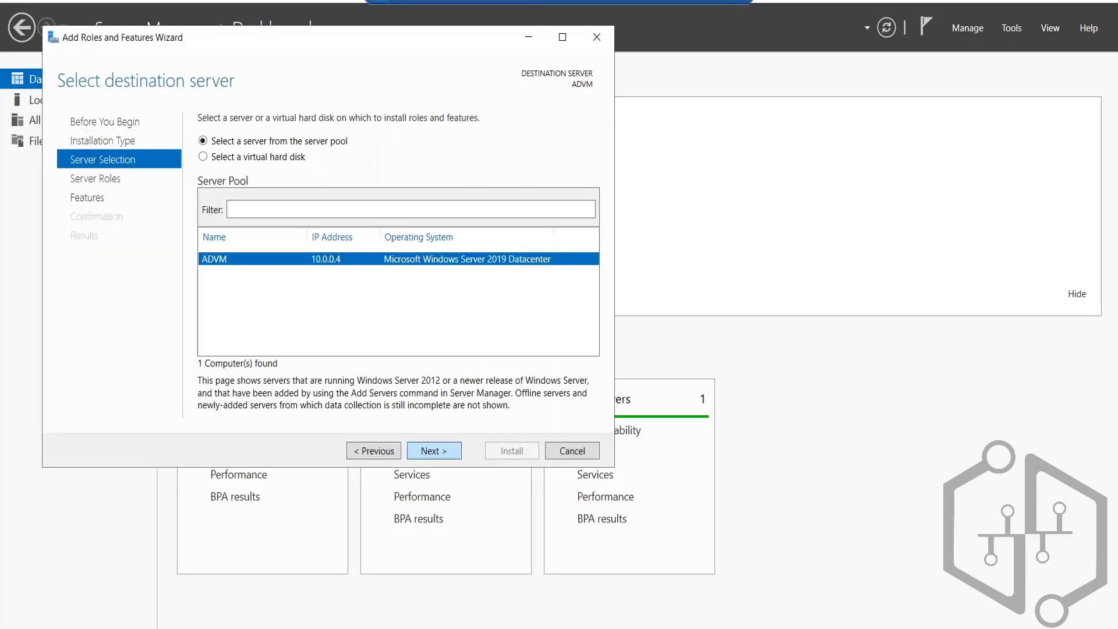
{"action": "left_click", "coordinate": [433, 451]}
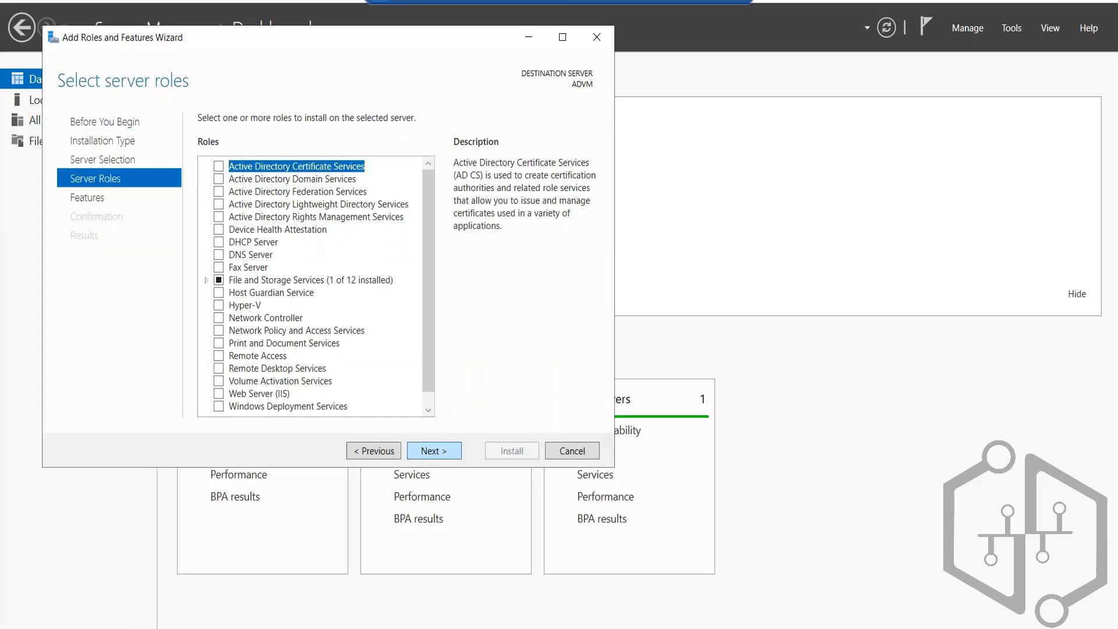
Step: Review the descriptions of the Active Directory Domain, Federation, Lightweight Directory and Rights Management Services roles
{"action": "left_click", "coordinate": [285, 179]}
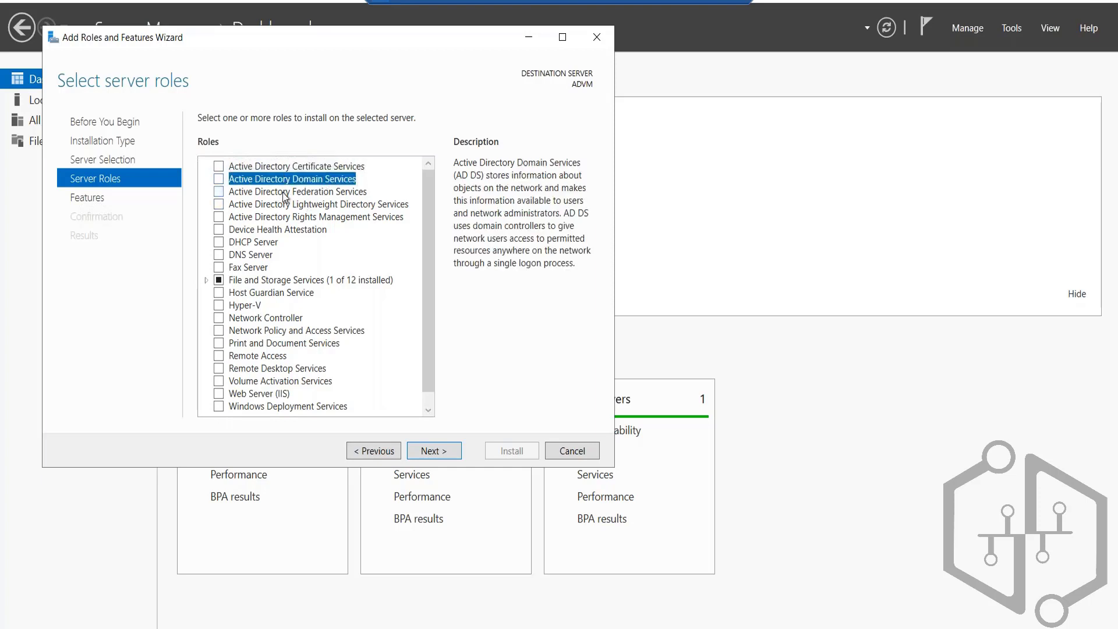
{"action": "left_click", "coordinate": [283, 193]}
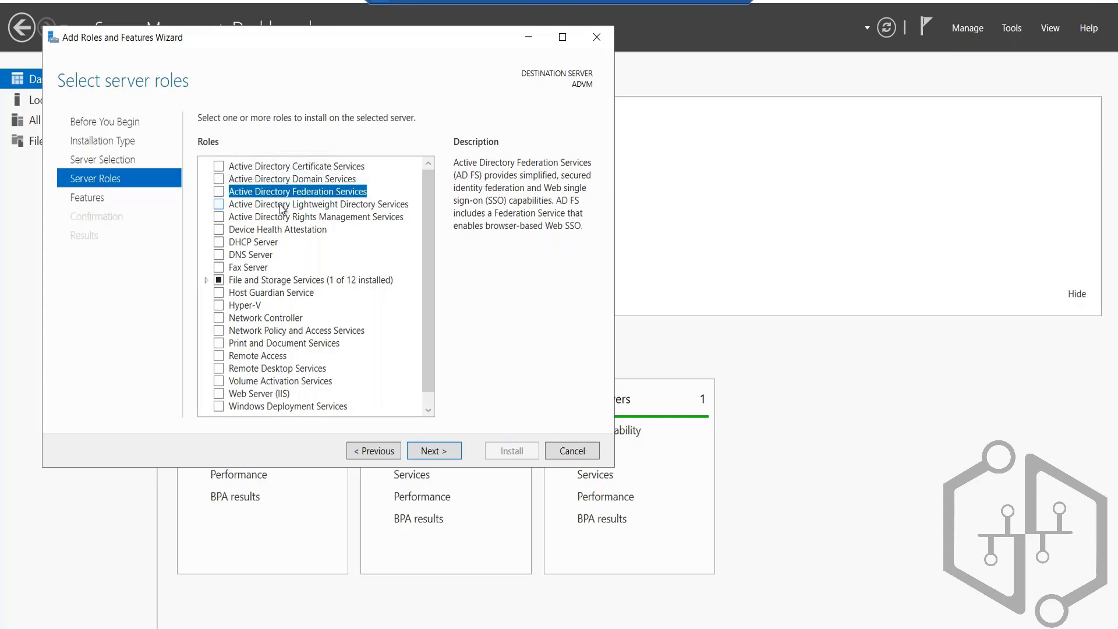
{"action": "left_click", "coordinate": [280, 204]}
{"action": "left_click", "coordinate": [278, 218]}
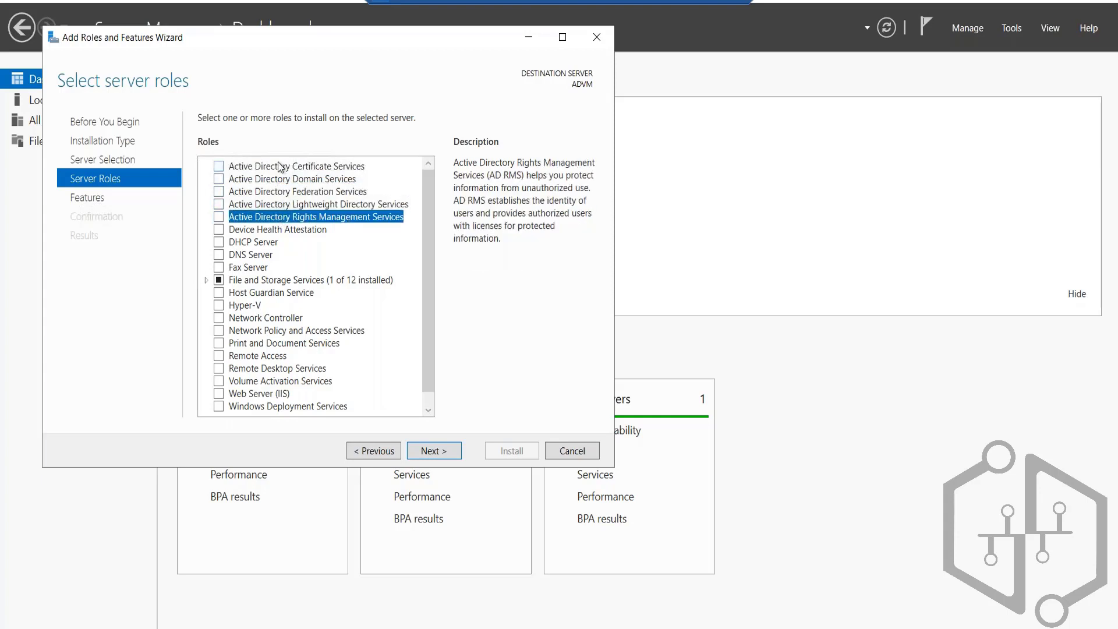
Step: Select the Active Directory Domain Services role with its required features, keep the default feature selection and install it
{"action": "left_click", "coordinate": [219, 180]}
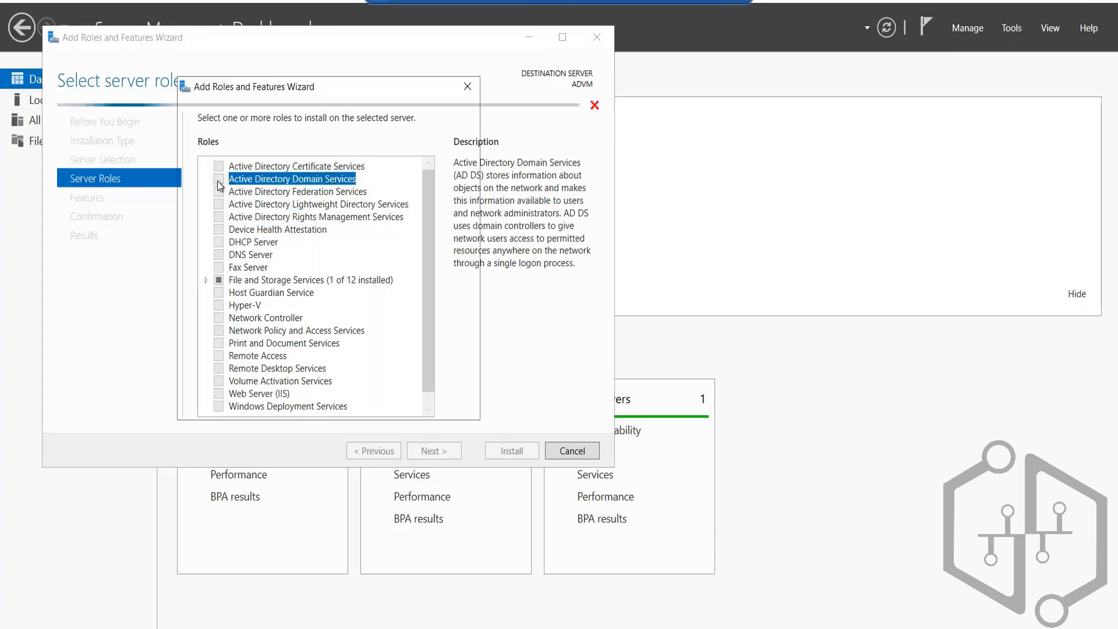
{"action": "left_click", "coordinate": [381, 391]}
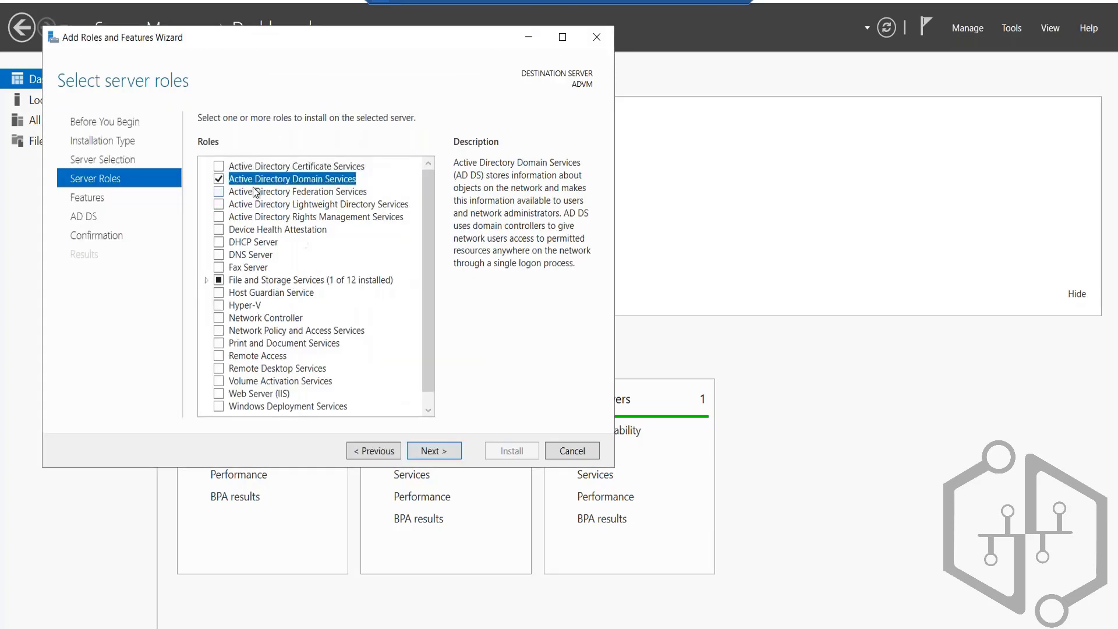
{"action": "left_click", "coordinate": [431, 450]}
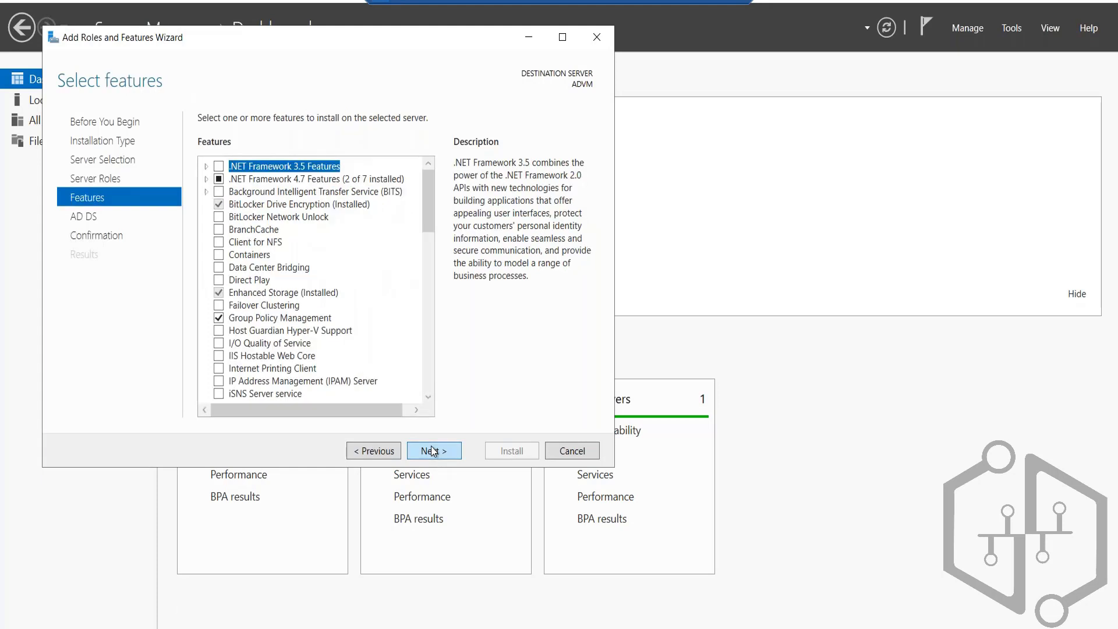
{"action": "left_click", "coordinate": [431, 450]}
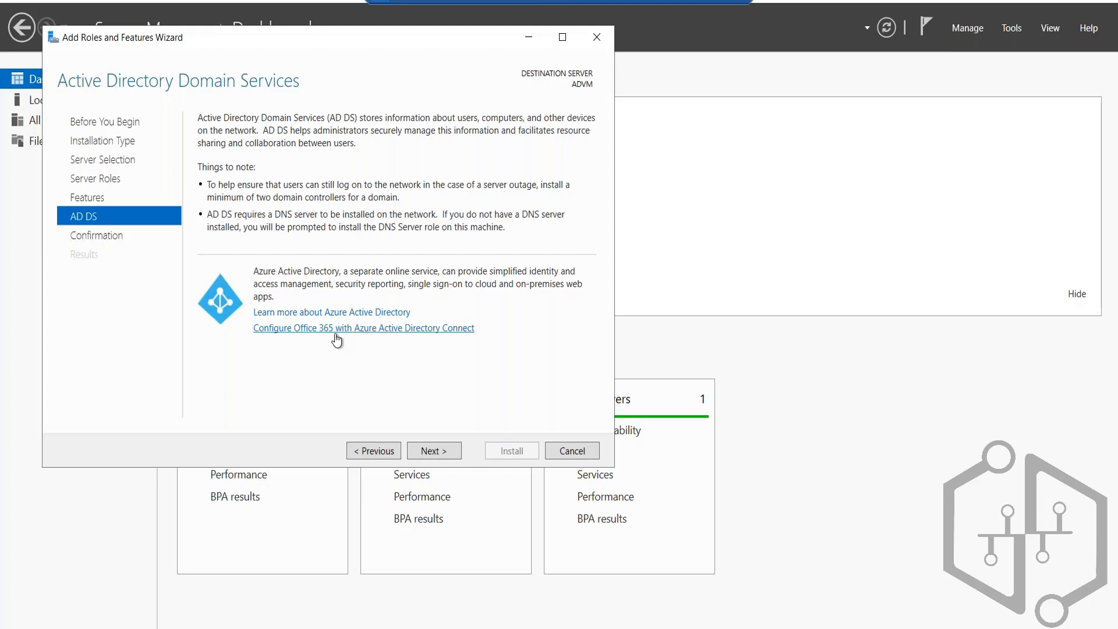
{"action": "left_click", "coordinate": [429, 453]}
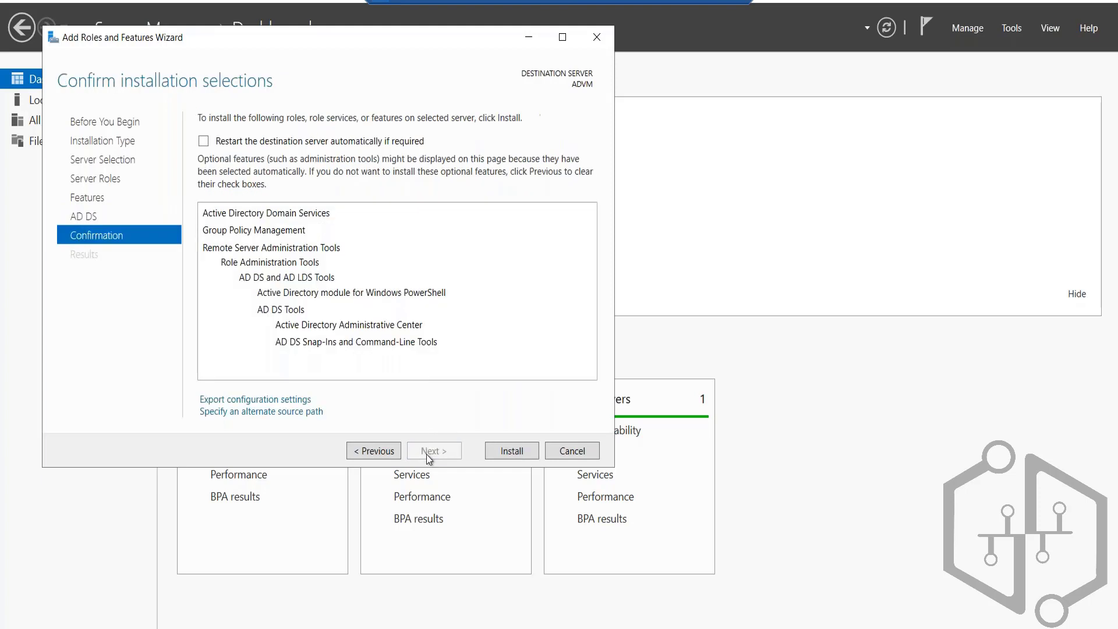
{"action": "left_click", "coordinate": [509, 453]}
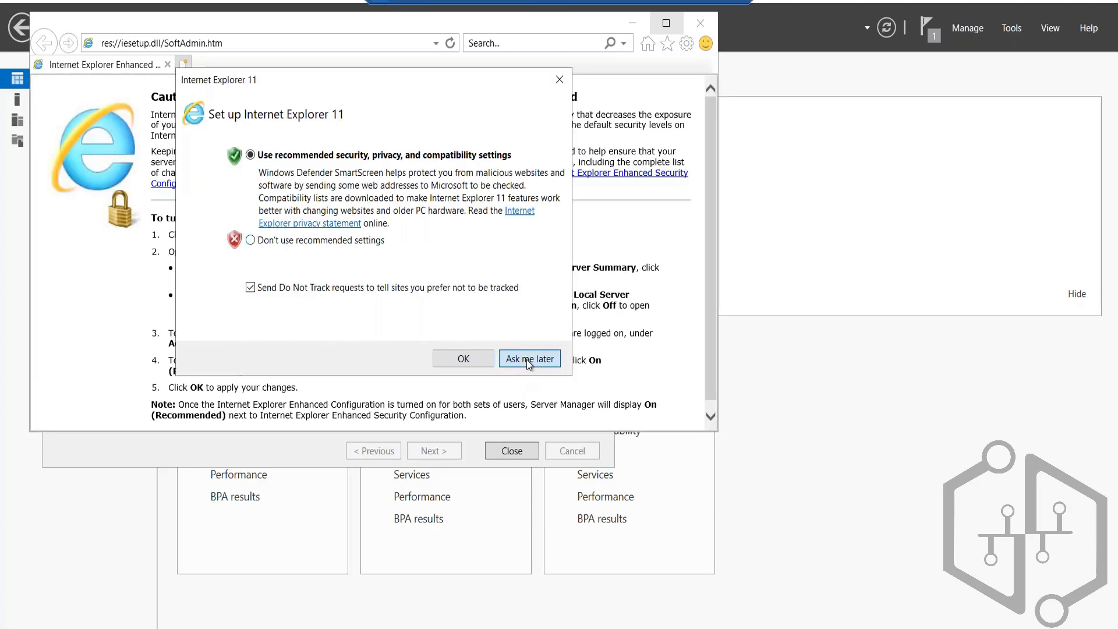
Step: Postpone the Internet Explorer 11 setup and search the web for "azure ad connect"
{"action": "left_click", "coordinate": [527, 359]}
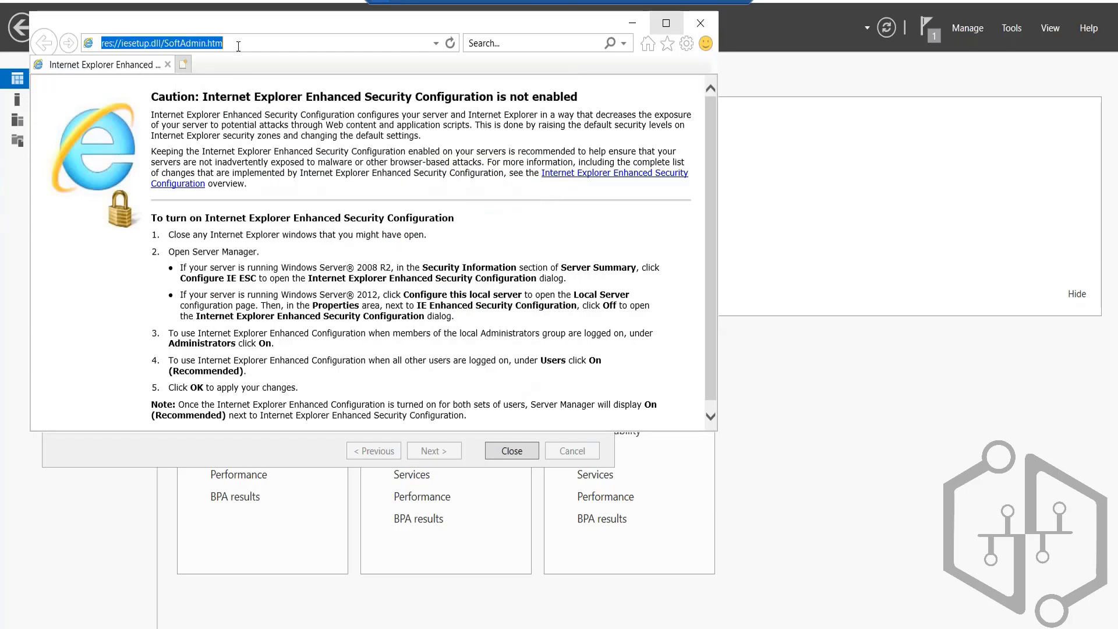
{"action": "type", "text": "azure ad"}
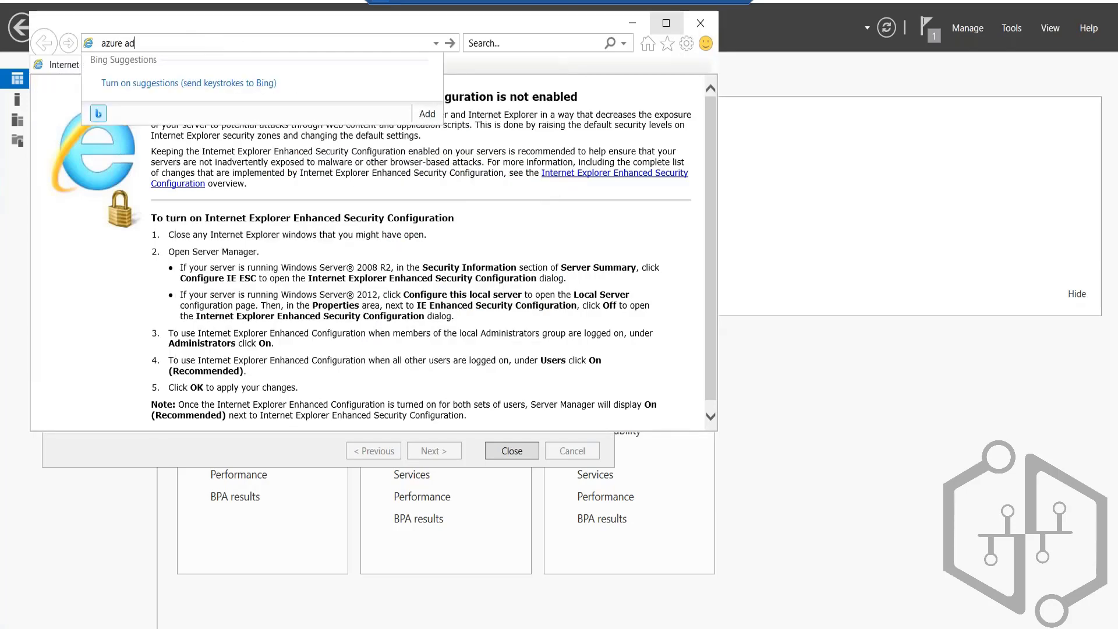
{"action": "type", "text": " connect"}
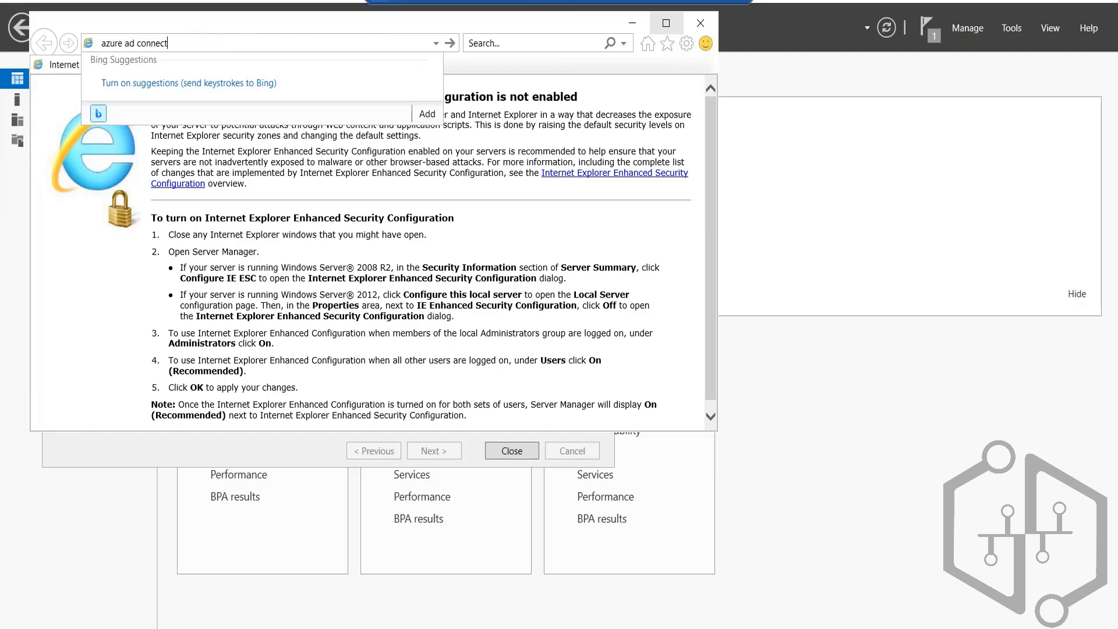
{"action": "key", "text": "Return"}
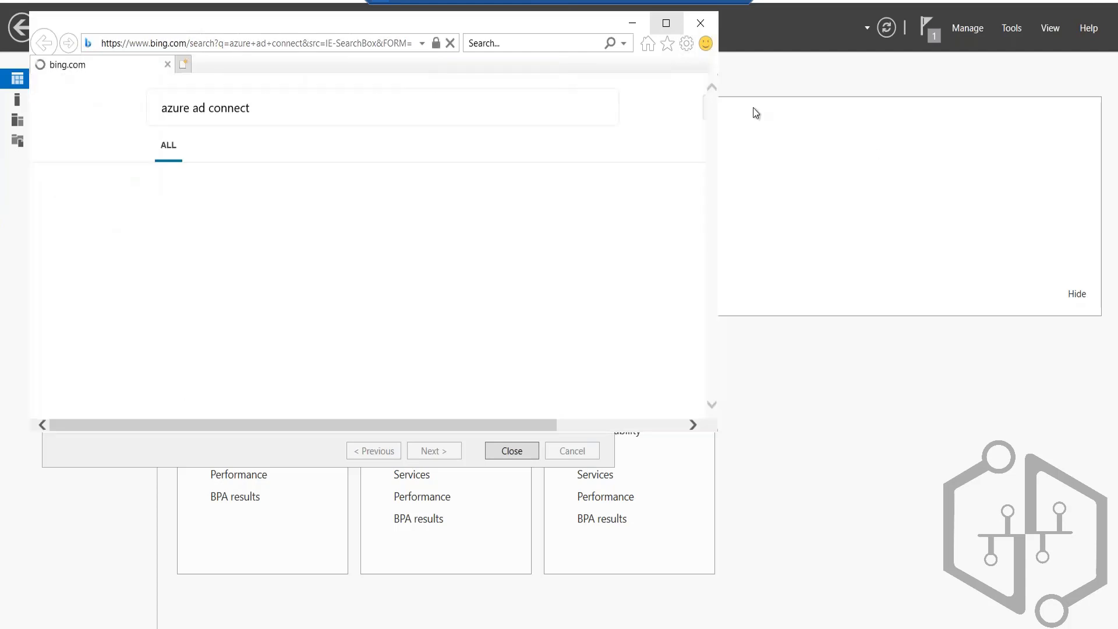
Step: Maximize the browser and open the Microsoft Azure Active Directory Connect download page from the search results
{"action": "left_click", "coordinate": [668, 23]}
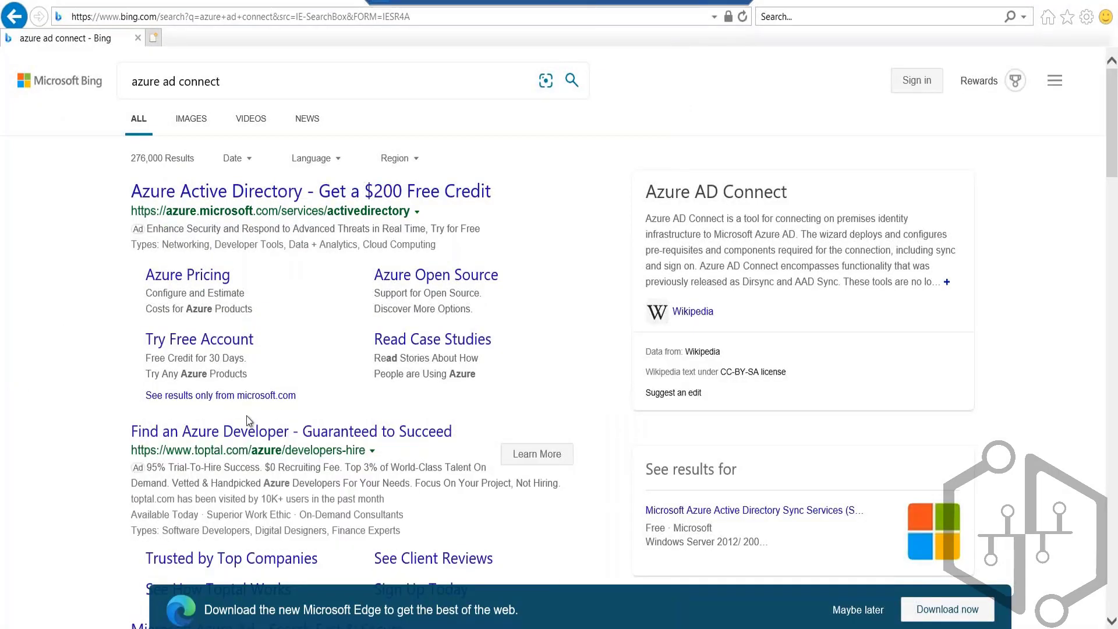
{"action": "scroll", "coordinate": [256, 483], "scroll_direction": "down", "scroll_amount": 9}
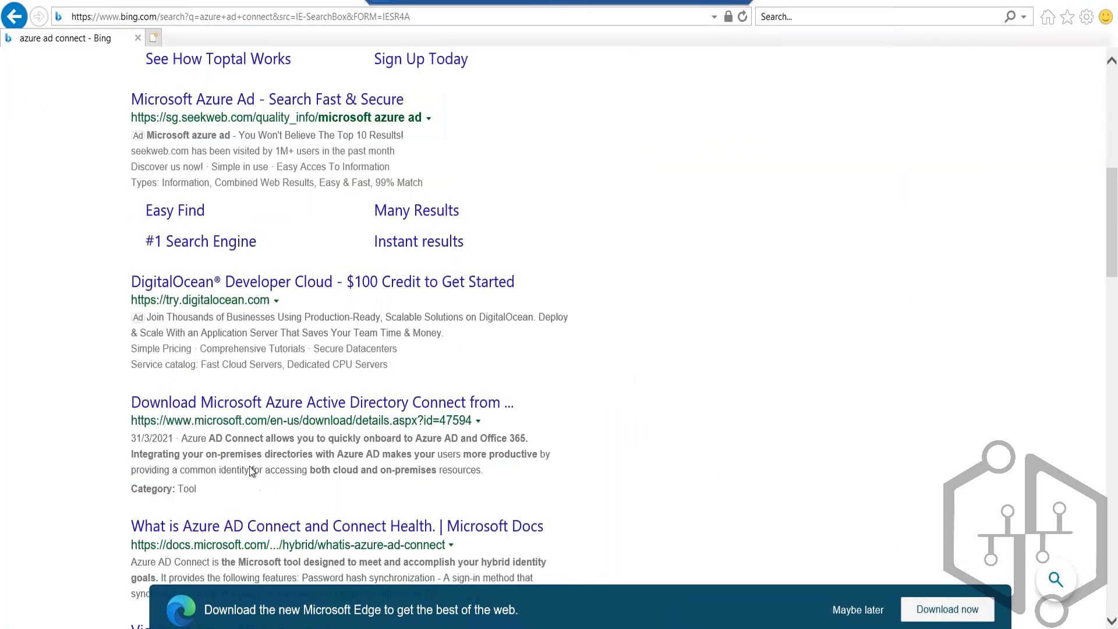
{"action": "scroll", "coordinate": [252, 471], "scroll_direction": "down", "scroll_amount": 2}
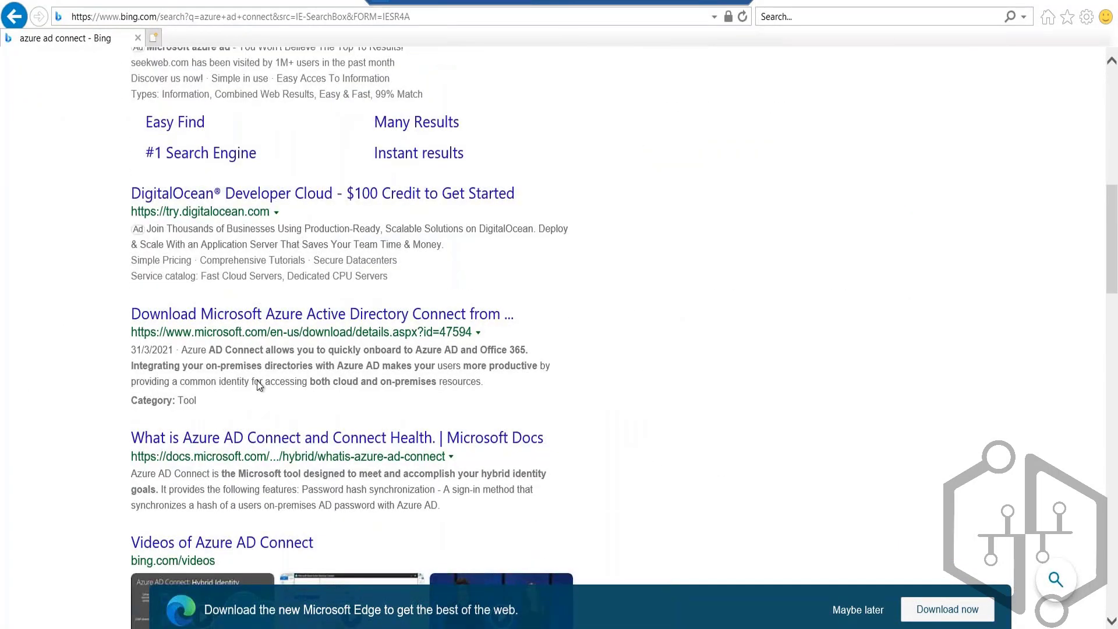
{"action": "left_click", "coordinate": [269, 316]}
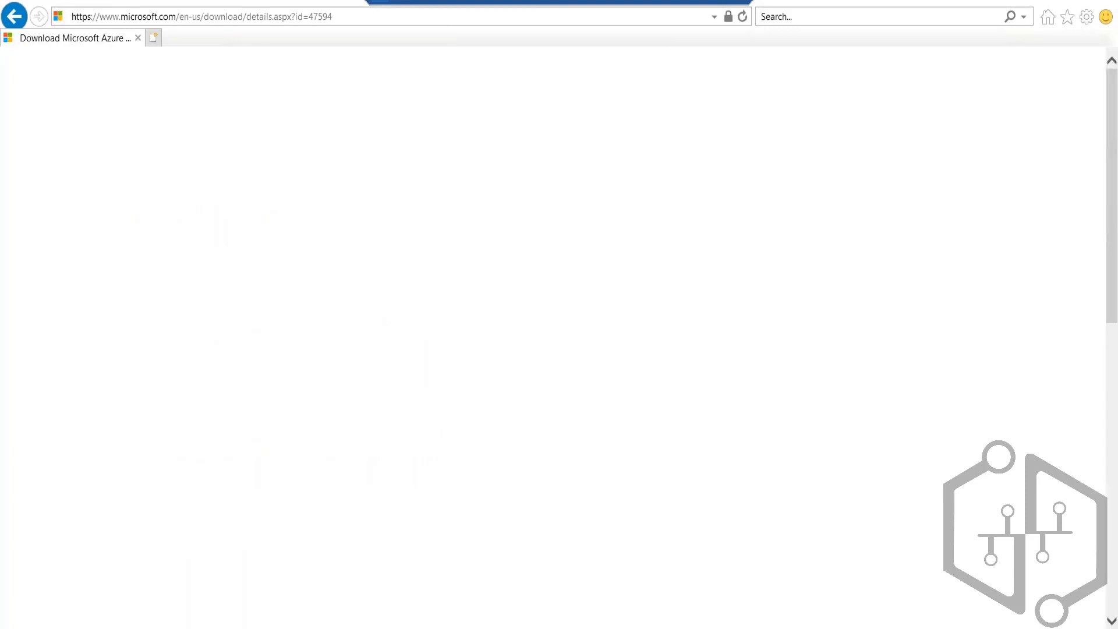
Step: Download the Azure AD Connect installer and save it as AzureADConnect in the Downloads folder
{"action": "scroll", "coordinate": [519, 400], "scroll_direction": "down", "scroll_amount": 5}
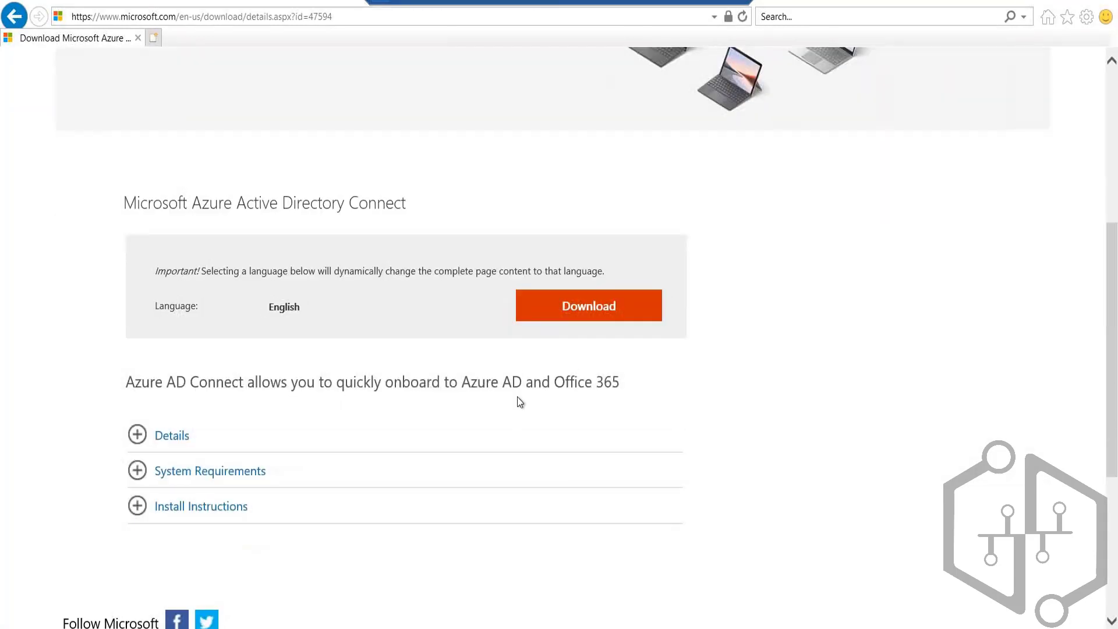
{"action": "left_click", "coordinate": [607, 312]}
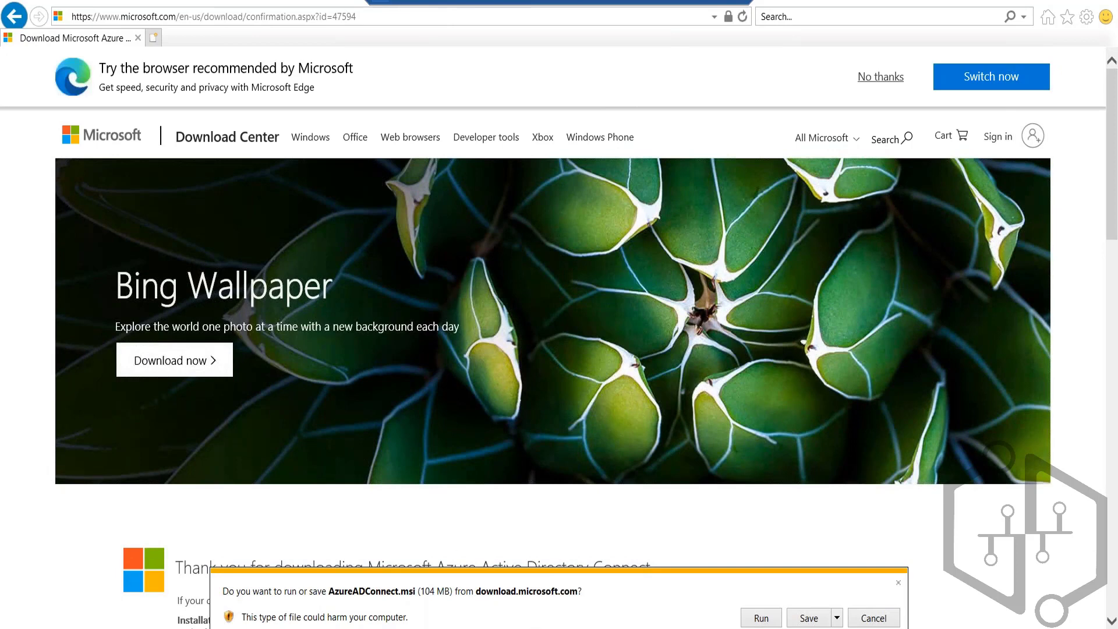
{"action": "left_click", "coordinate": [838, 620]}
{"action": "left_click", "coordinate": [867, 603]}
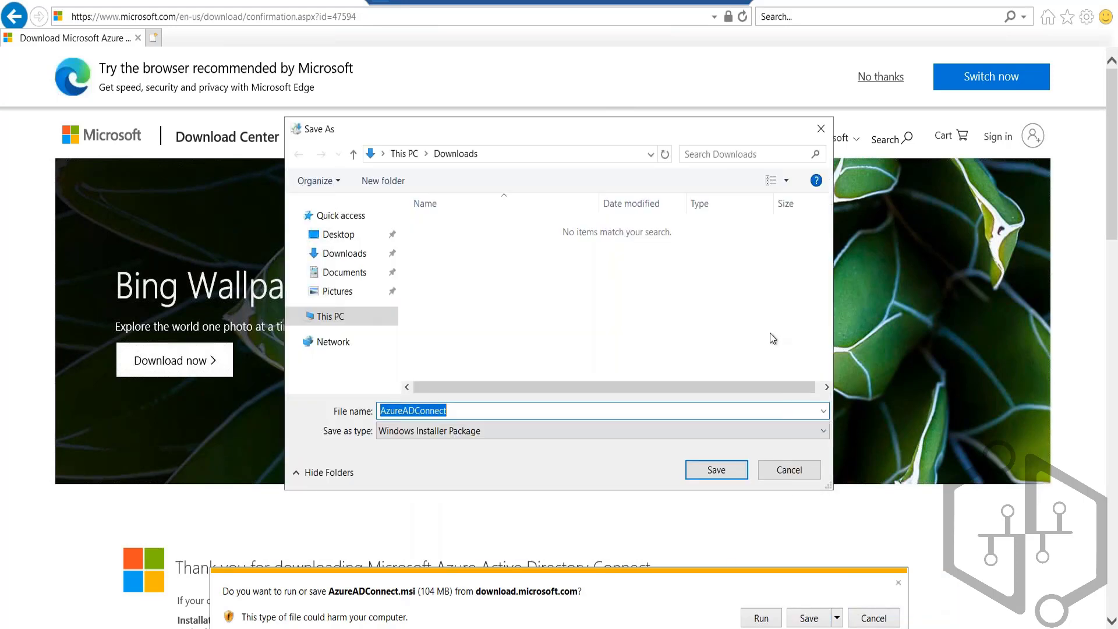
{"action": "left_click", "coordinate": [732, 470]}
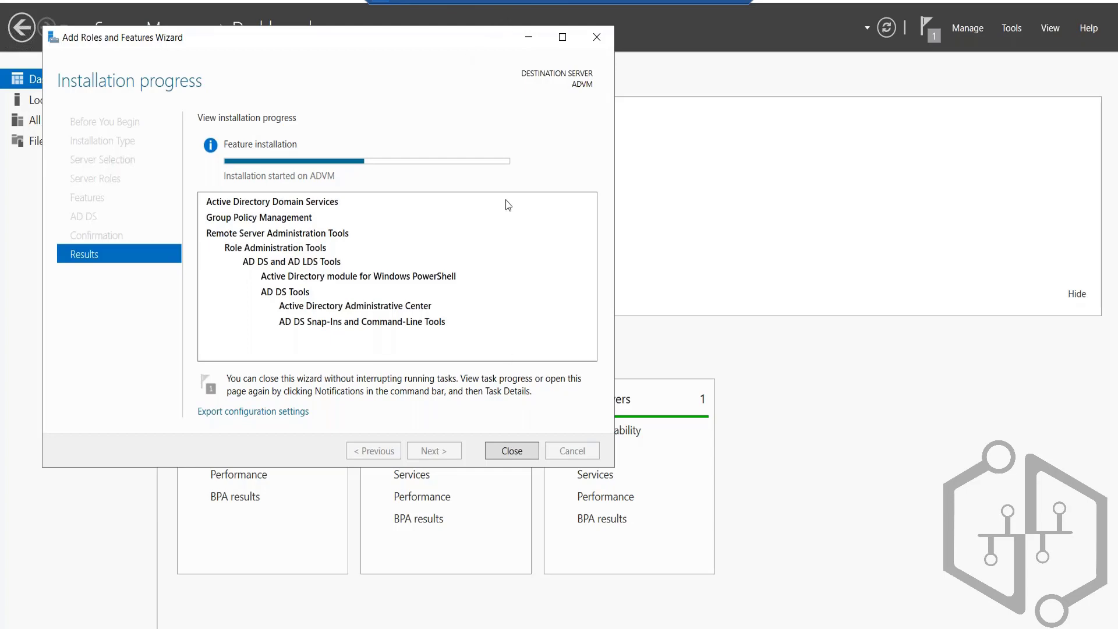
Step: Switch to the Azure portal and change the active directory to AdatumLab500-04
{"action": "left_click", "coordinate": [706, 3]}
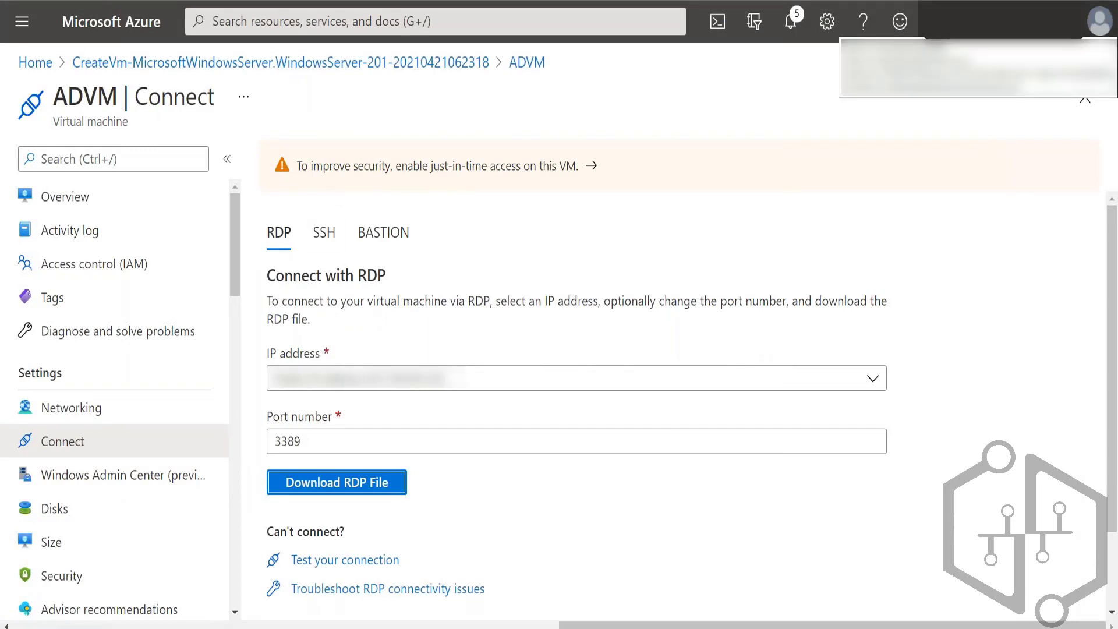
{"action": "left_click", "coordinate": [1099, 21]}
{"action": "left_click", "coordinate": [902, 265]}
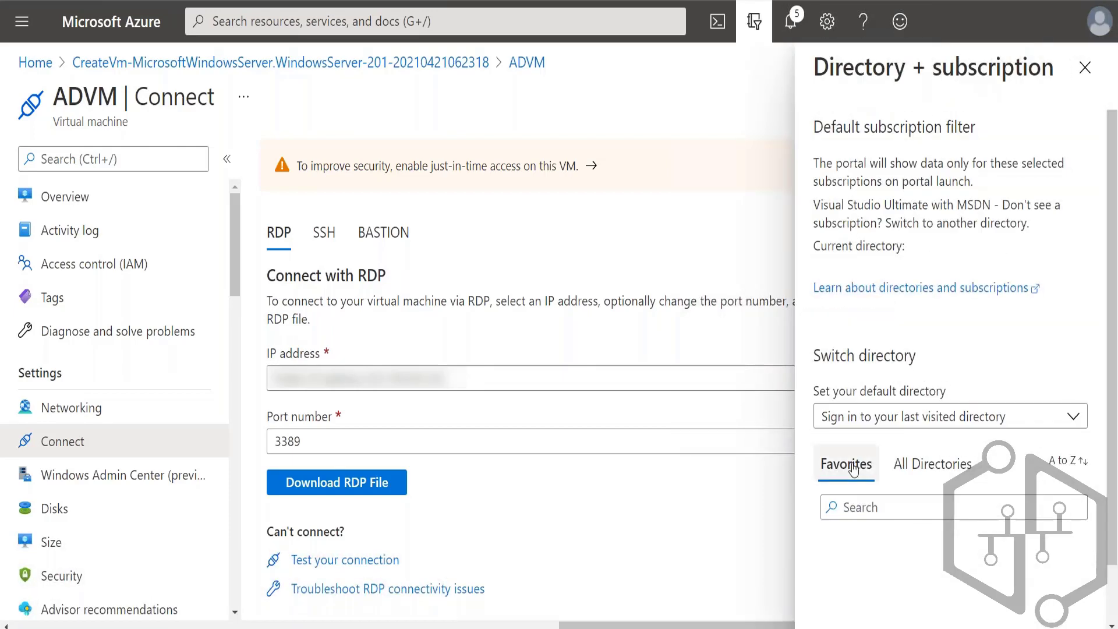
{"action": "scroll", "coordinate": [928, 469], "scroll_direction": "down", "scroll_amount": 1}
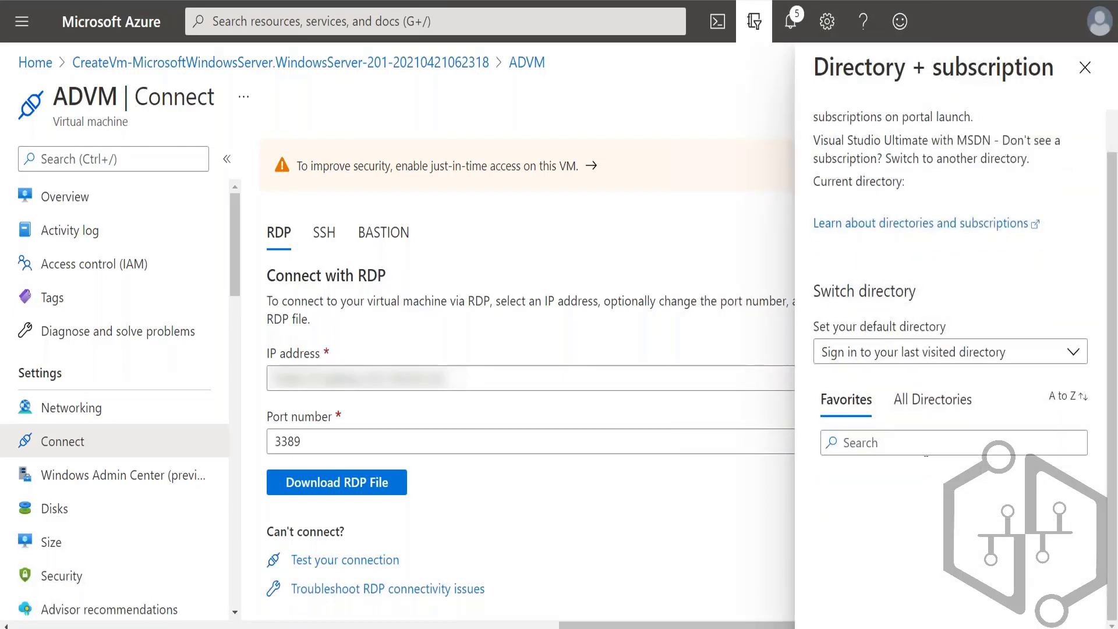
{"action": "left_click", "coordinate": [926, 415]}
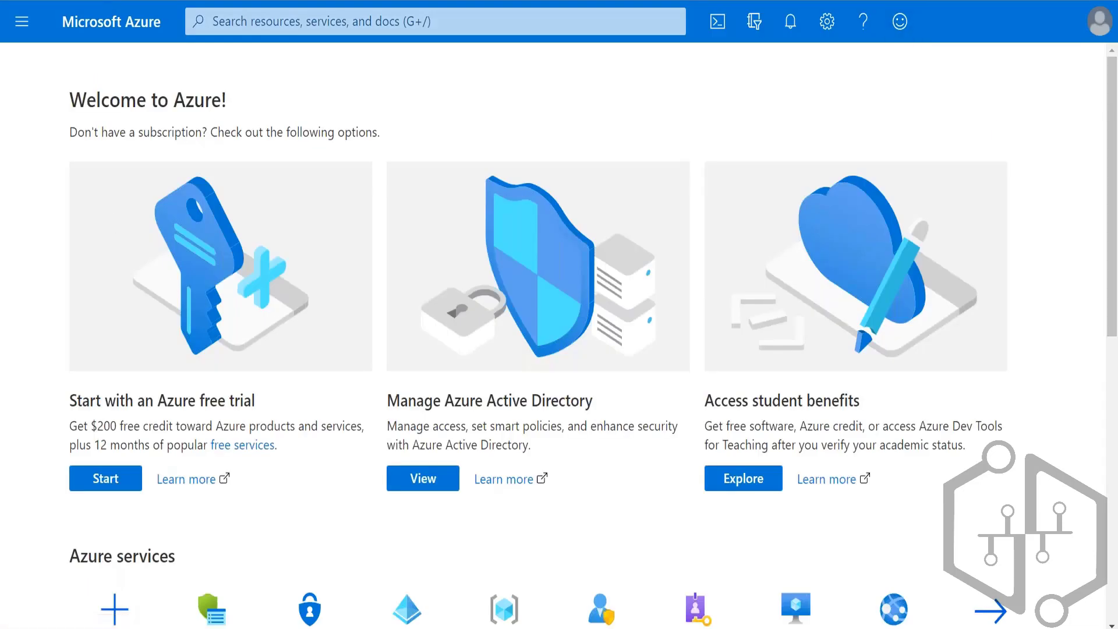
Step: Open Azure Active Directory for the AdatumLab500-04 tenant and show all of its users
{"action": "left_click", "coordinate": [21, 21]}
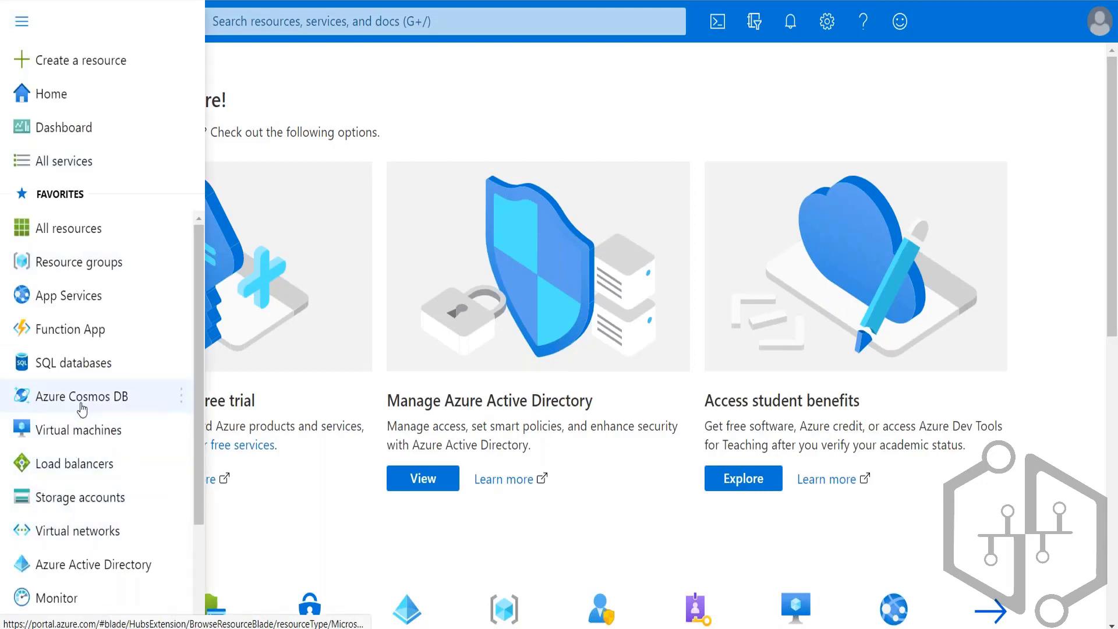
{"action": "left_click", "coordinate": [92, 567]}
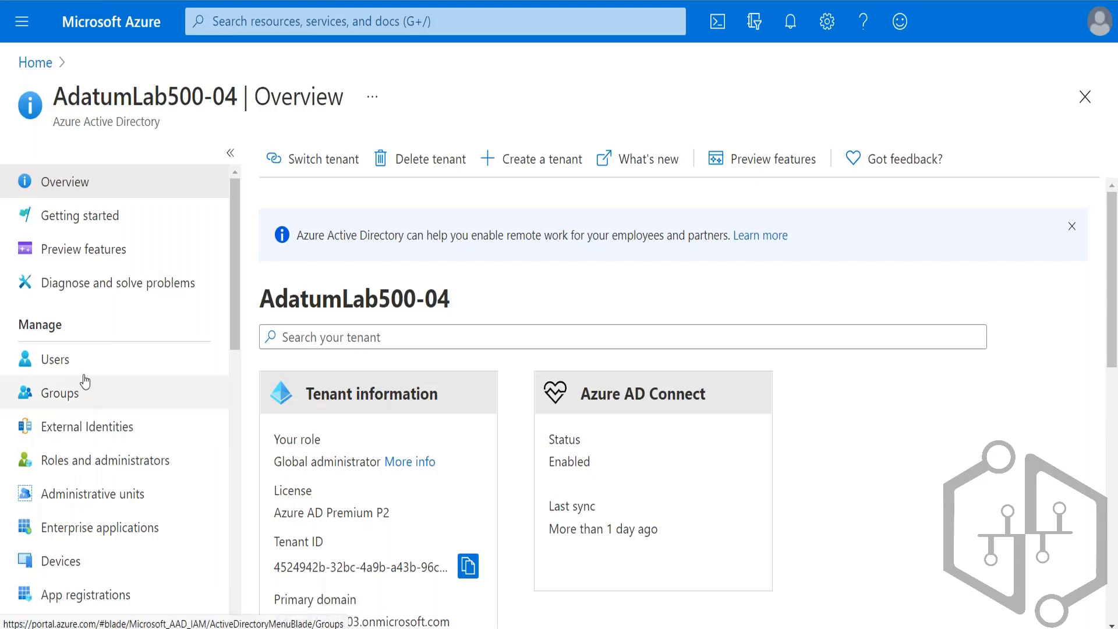
{"action": "scroll", "coordinate": [85, 369], "scroll_direction": "down", "scroll_amount": 2}
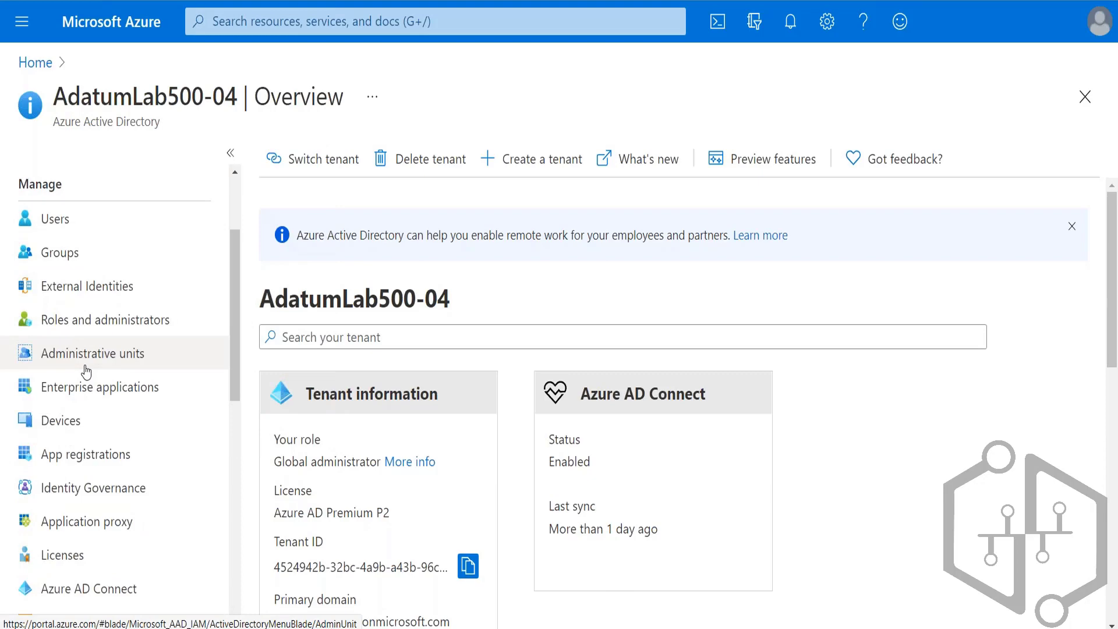
{"action": "left_click", "coordinate": [56, 225]}
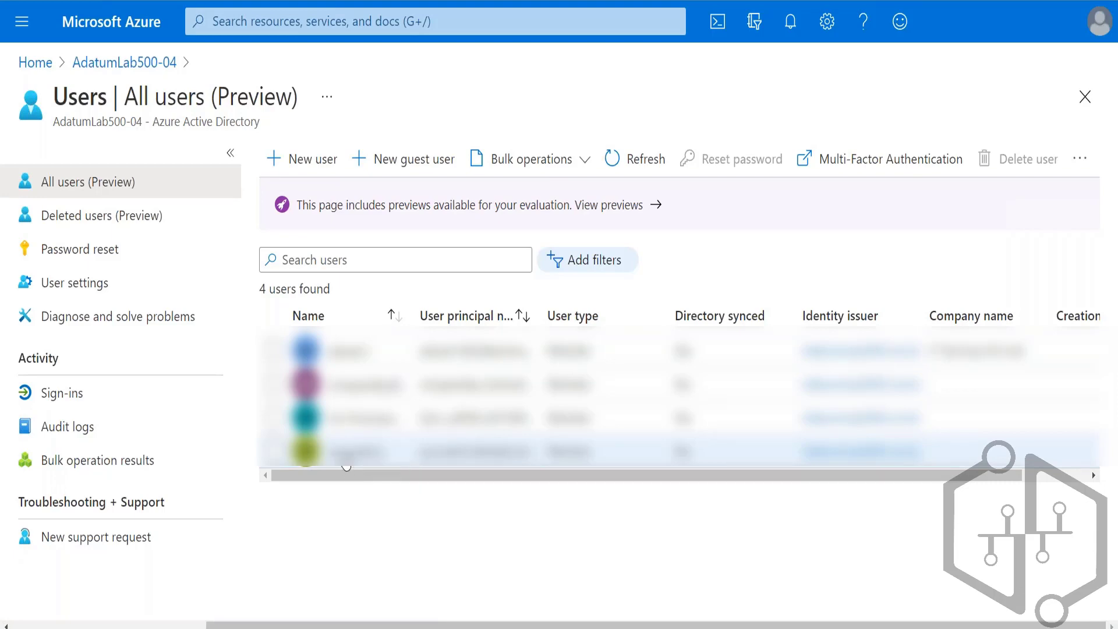
Step: Examine the syncadmin user's profile and its active role assignments
{"action": "left_click", "coordinate": [348, 454]}
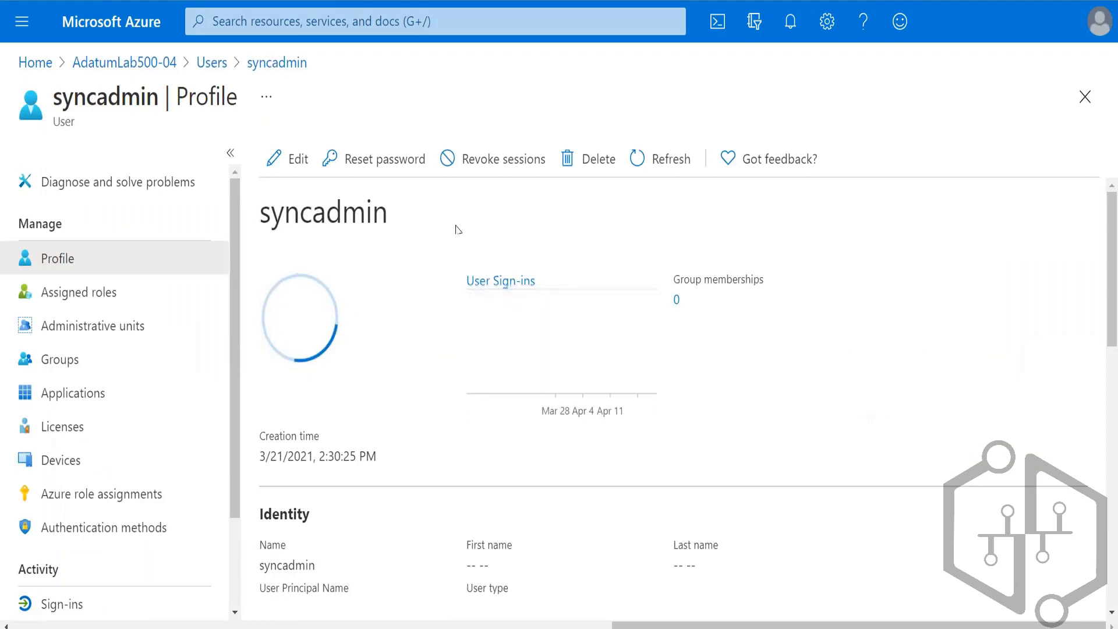
{"action": "double_click", "coordinate": [306, 214]}
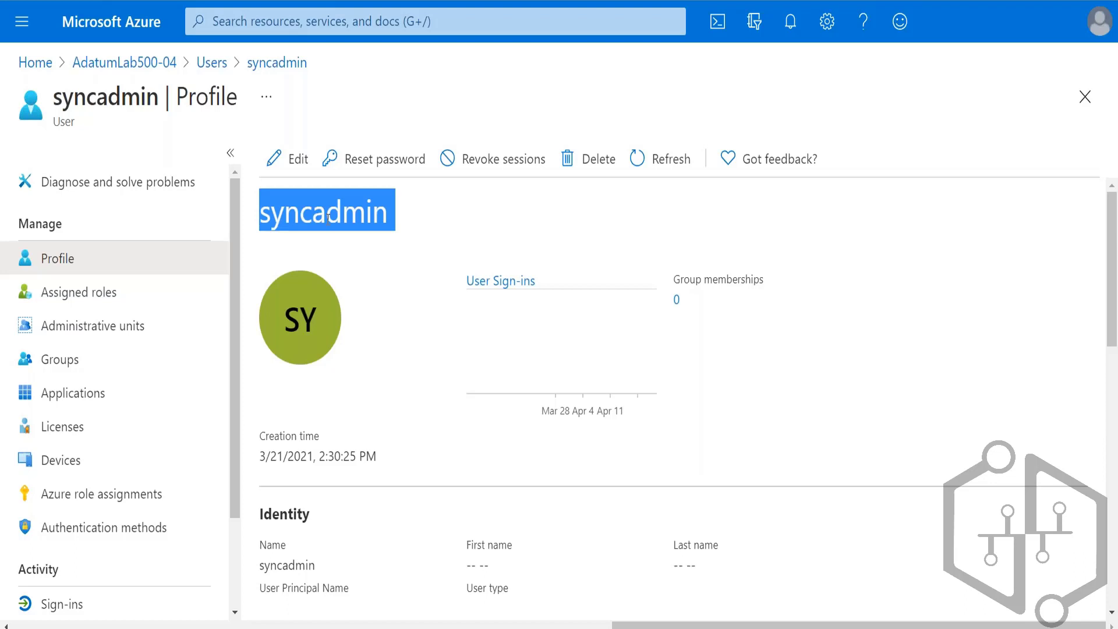
{"action": "left_click_drag", "start_coordinate": [315, 302], "coordinate": [574, 293]}
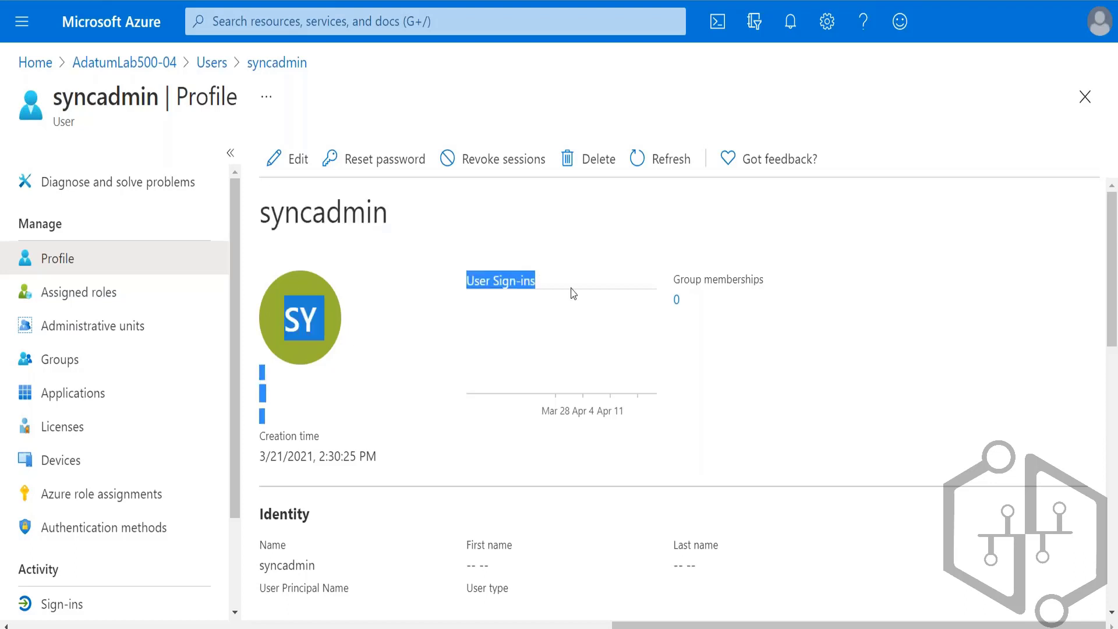
{"action": "left_click", "coordinate": [574, 268]}
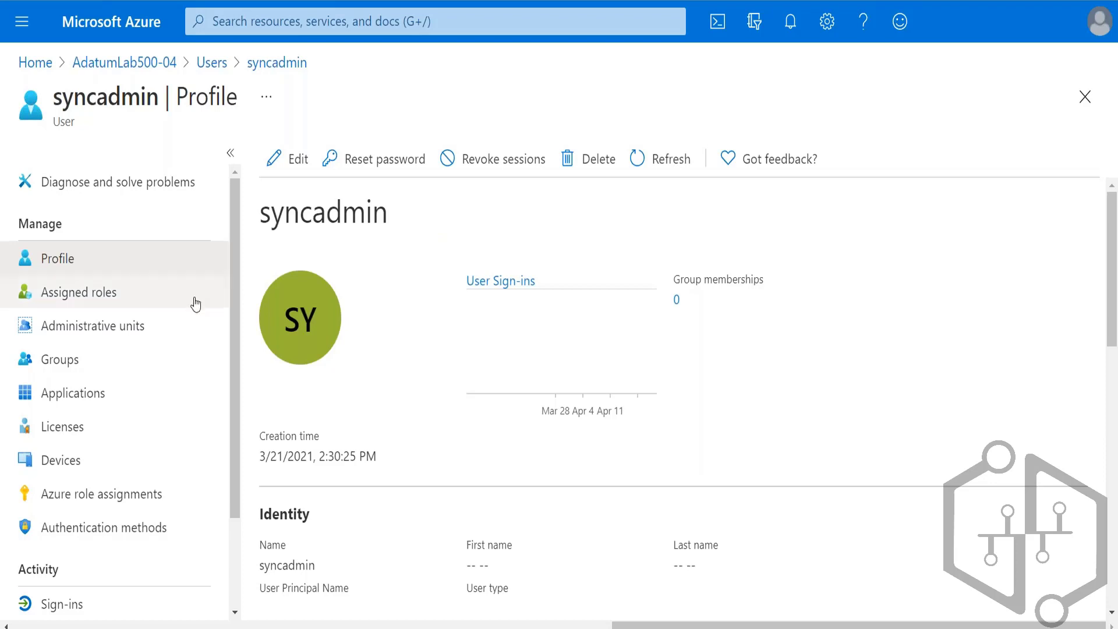
{"action": "left_click", "coordinate": [78, 296]}
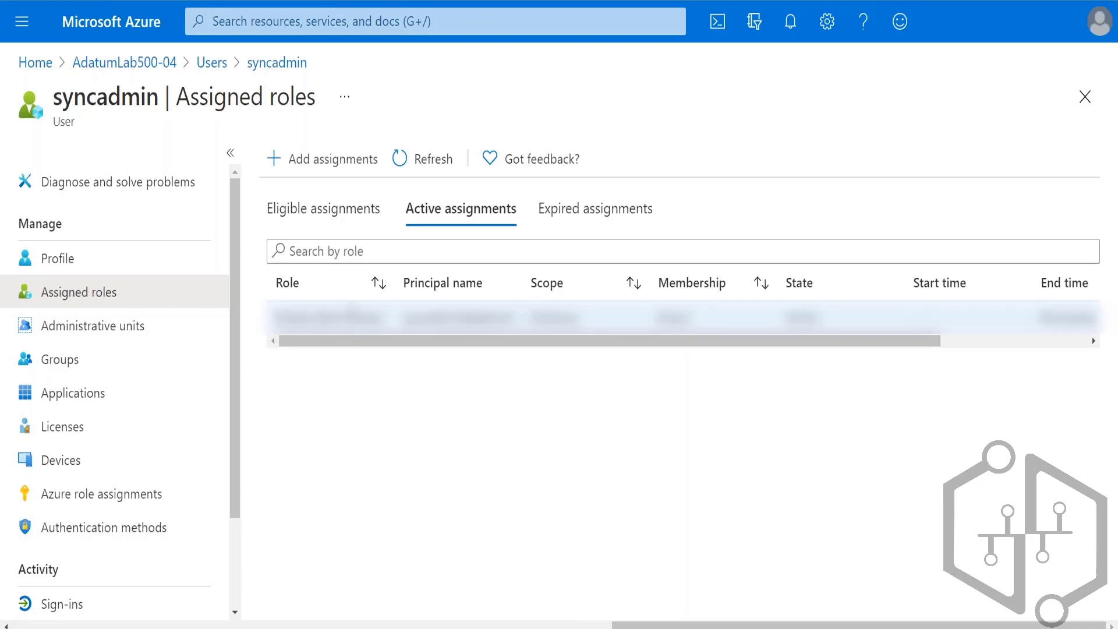
{"action": "mouse_move", "coordinate": [324, 344]}
{"action": "left_mouse_down"}
{"action": "mouse_move", "coordinate": [615, 361]}
{"action": "mouse_move", "coordinate": [332, 365]}
{"action": "left_mouse_up"}
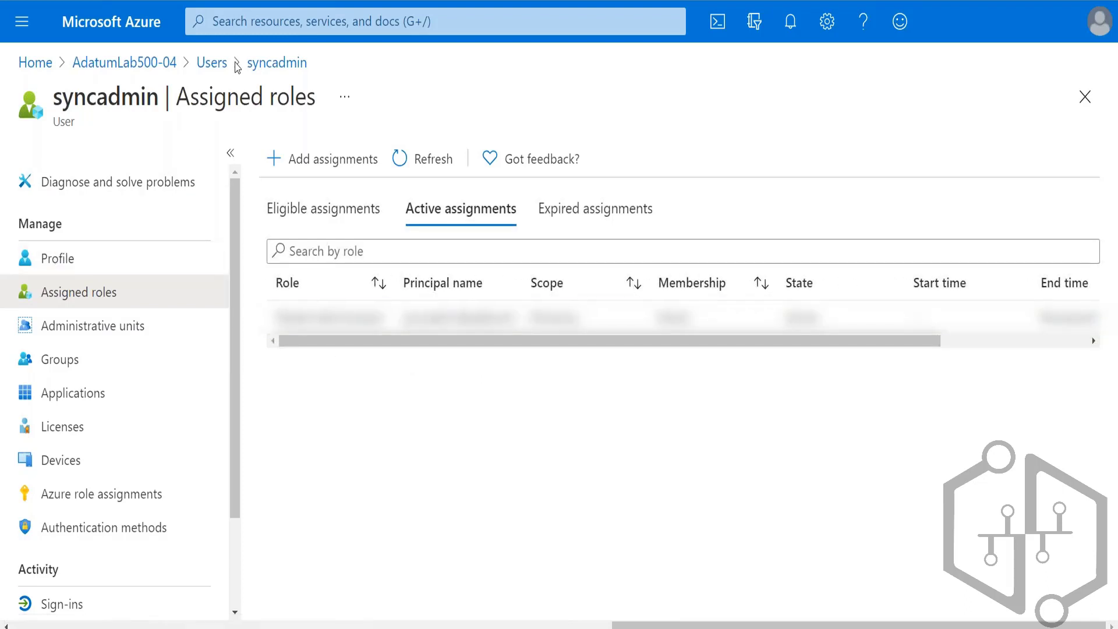
Step: Return to the tenant's list of all users and deselect the syncadmin user
{"action": "left_click", "coordinate": [252, 64]}
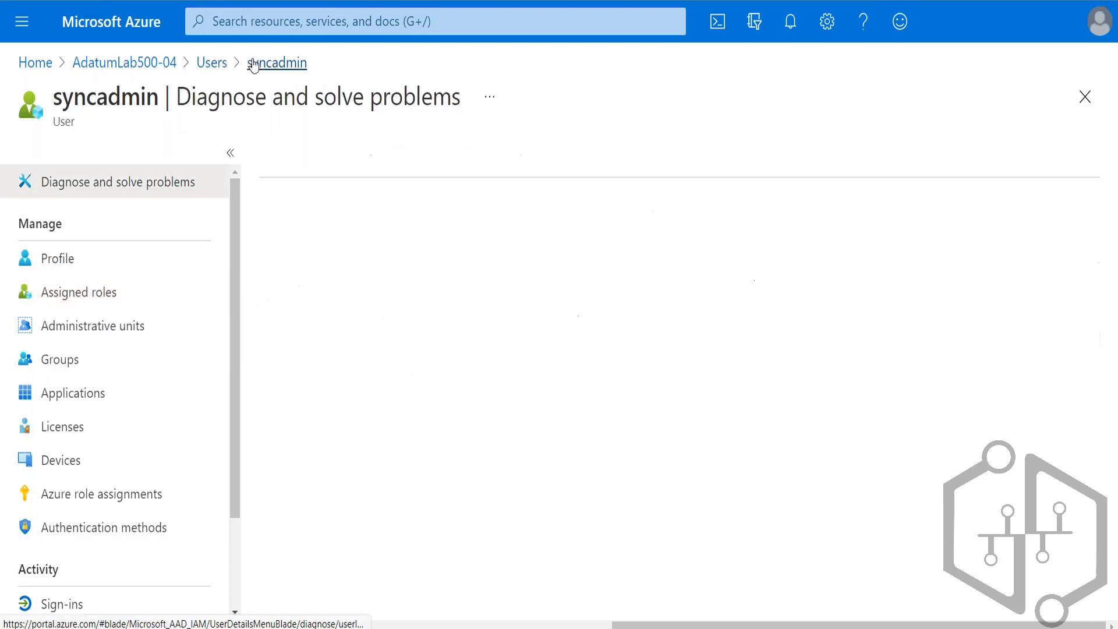
{"action": "left_click", "coordinate": [213, 65]}
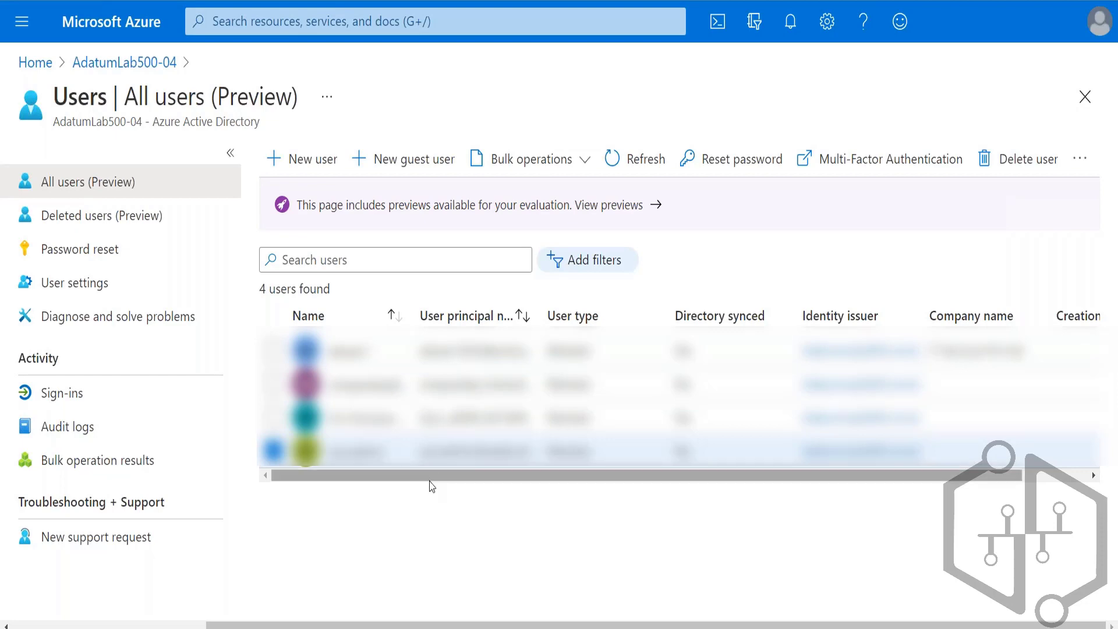
{"action": "mouse_move", "coordinate": [489, 477]}
{"action": "left_mouse_down"}
{"action": "mouse_move", "coordinate": [303, 490]}
{"action": "mouse_move", "coordinate": [487, 499]}
{"action": "left_mouse_up"}
{"action": "left_click", "coordinate": [273, 449]}
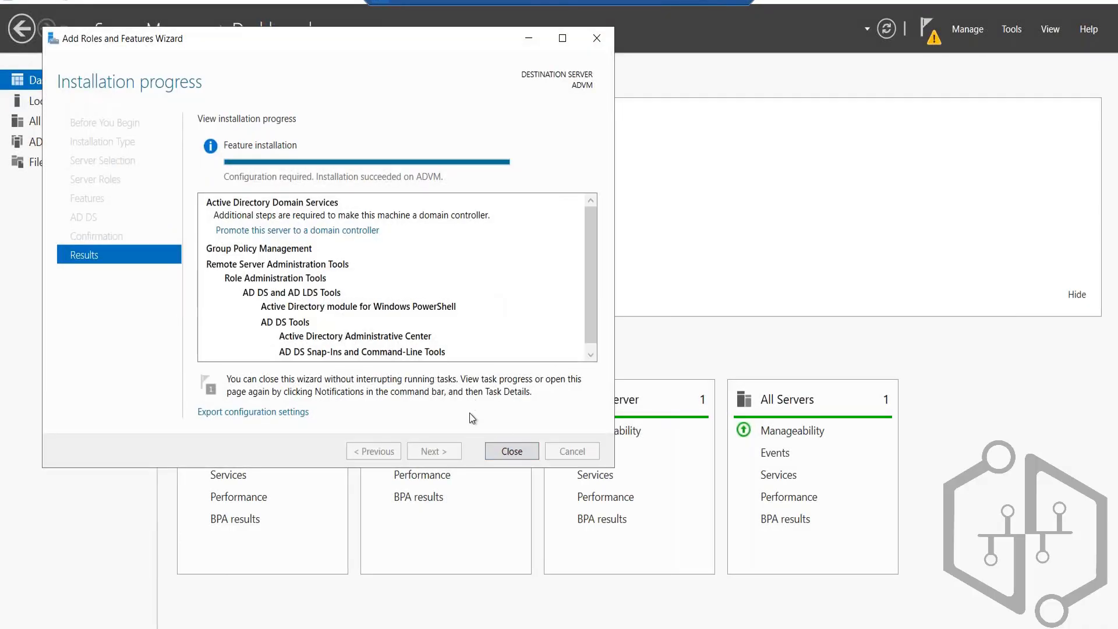
Step: Close the Add Roles and Features Wizard and start promoting the ADVM server to a domain controller
{"action": "left_click", "coordinate": [521, 451]}
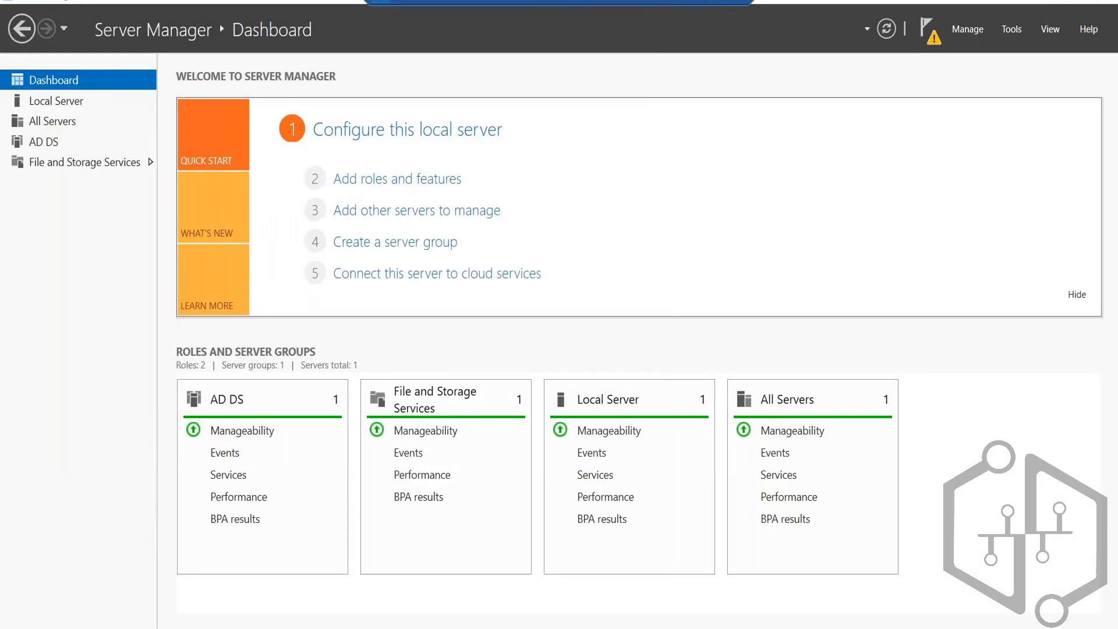
{"action": "left_click", "coordinate": [930, 40]}
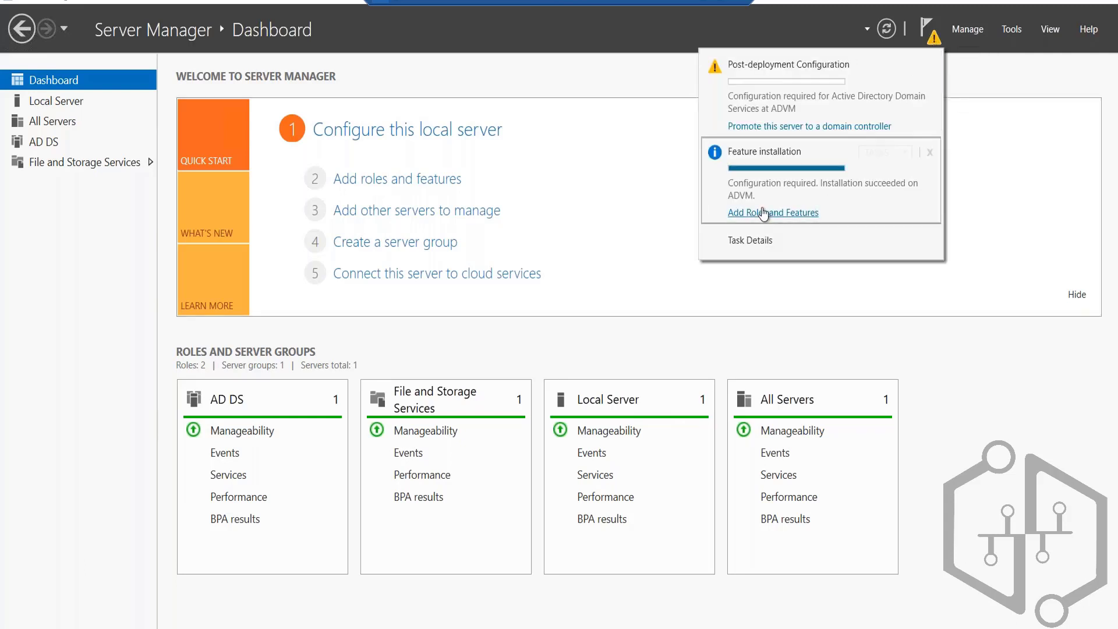
{"action": "left_click", "coordinate": [772, 127]}
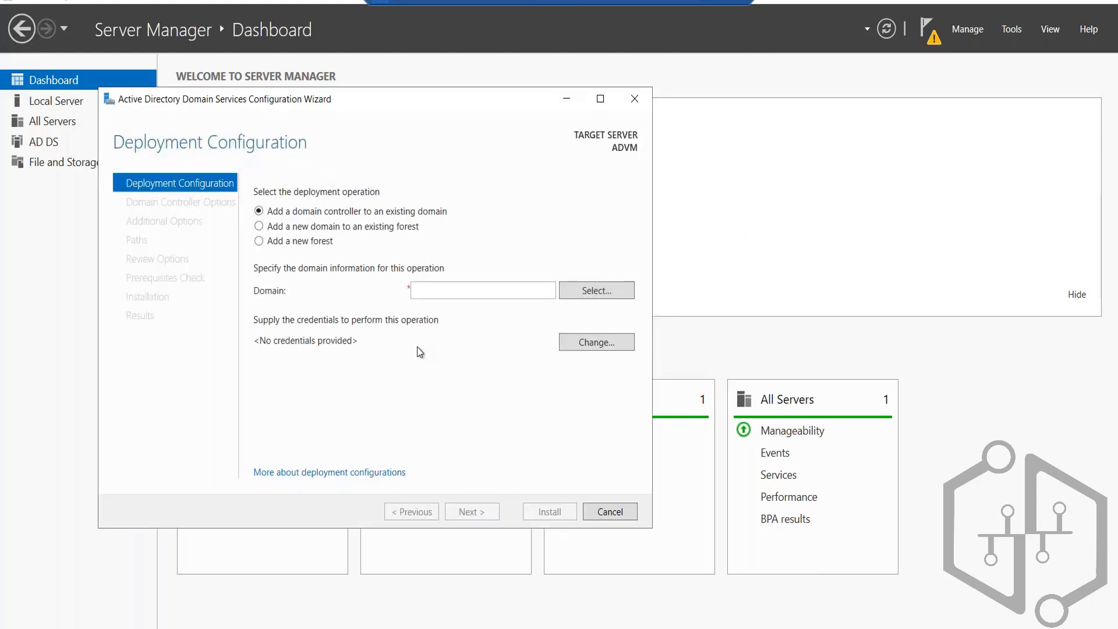
Step: Set the deployment operation to add a new forest with the root domain name contoso.com and continue to the domain controller options
{"action": "left_click", "coordinate": [428, 290]}
{"action": "type", "text": "co"}
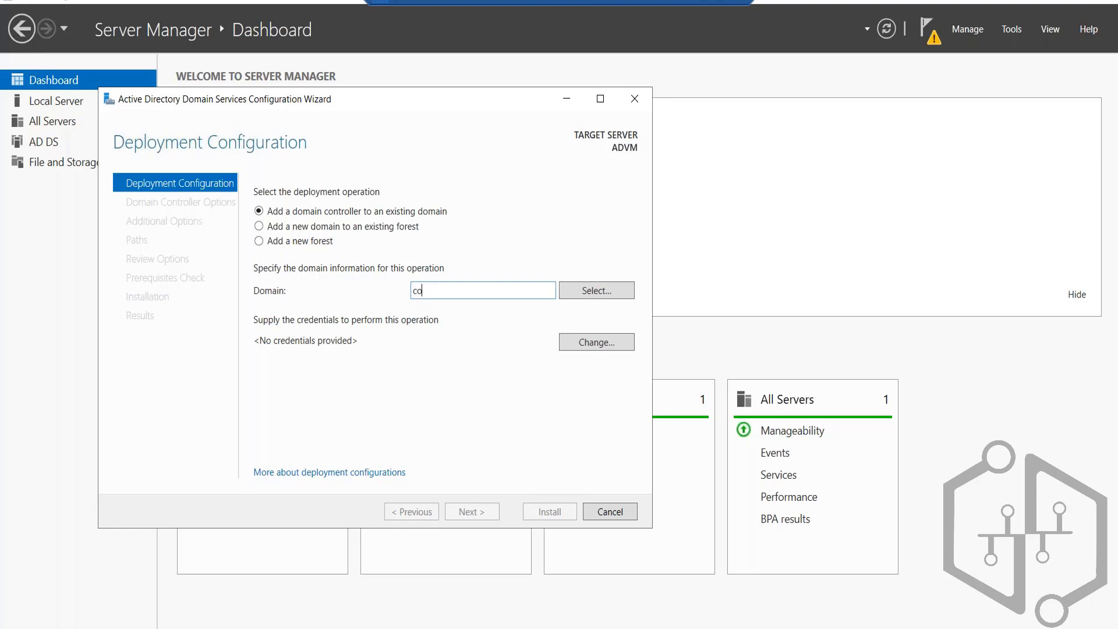
{"action": "type", "text": "ntoso.com"}
{"action": "key", "text": "ctrl+a"}
{"action": "key", "text": "ctrl+c"}
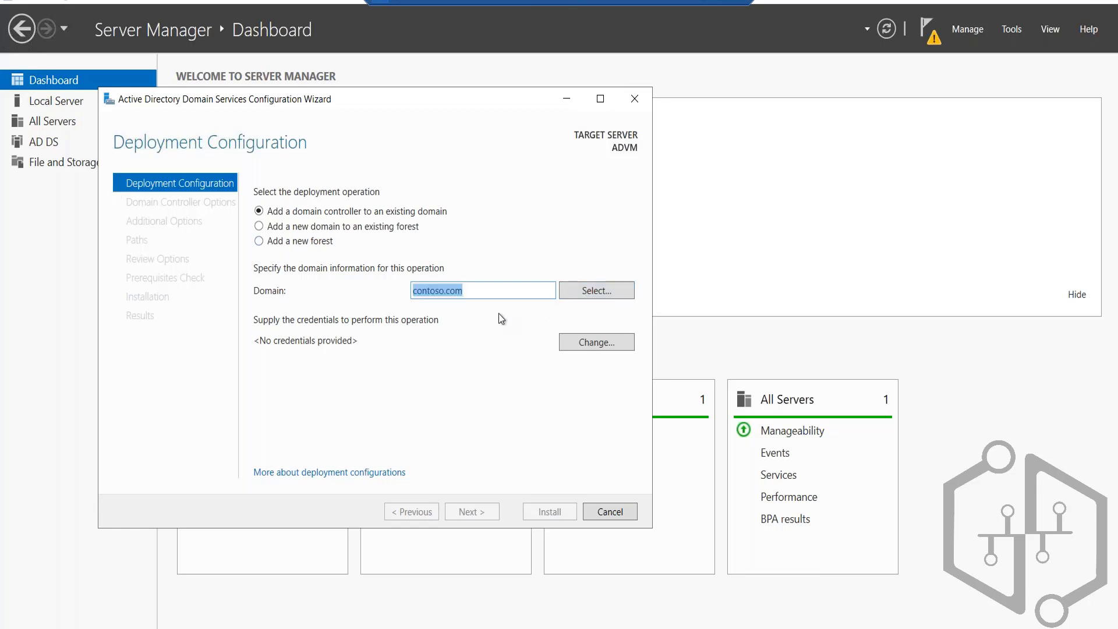
{"action": "left_click", "coordinate": [267, 243]}
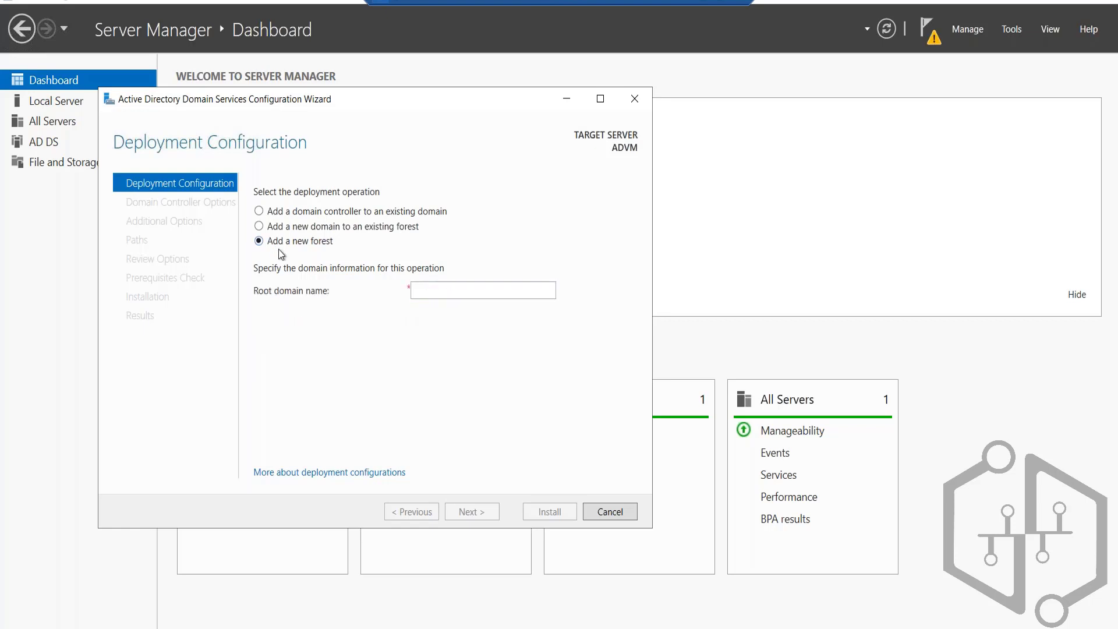
{"action": "left_click", "coordinate": [449, 290]}
{"action": "key", "text": "ctrl+v"}
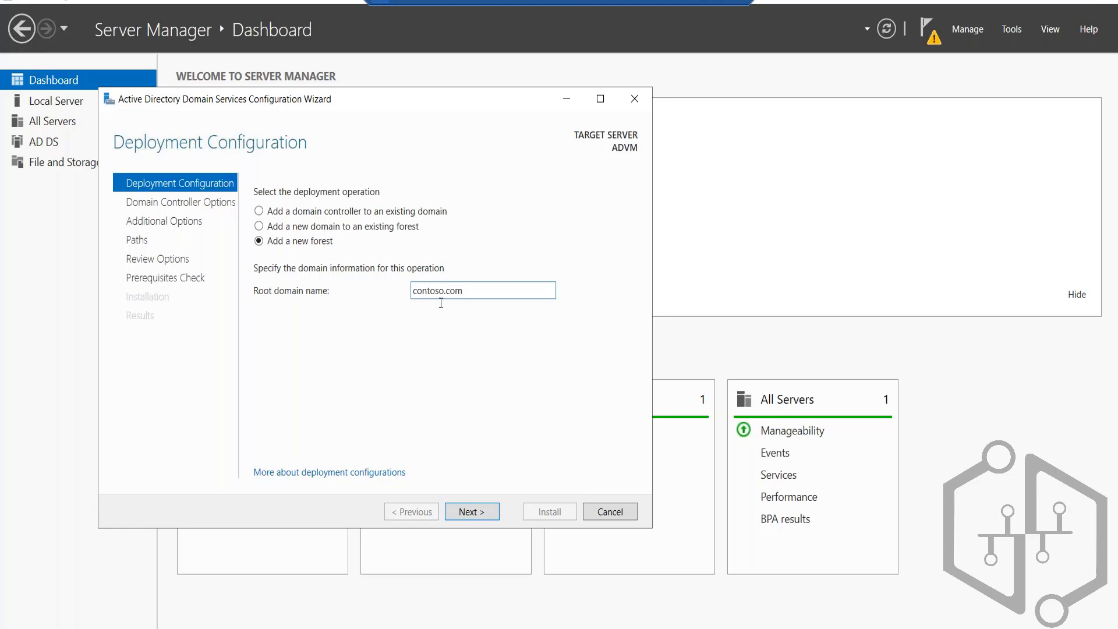
{"action": "left_click", "coordinate": [476, 510]}
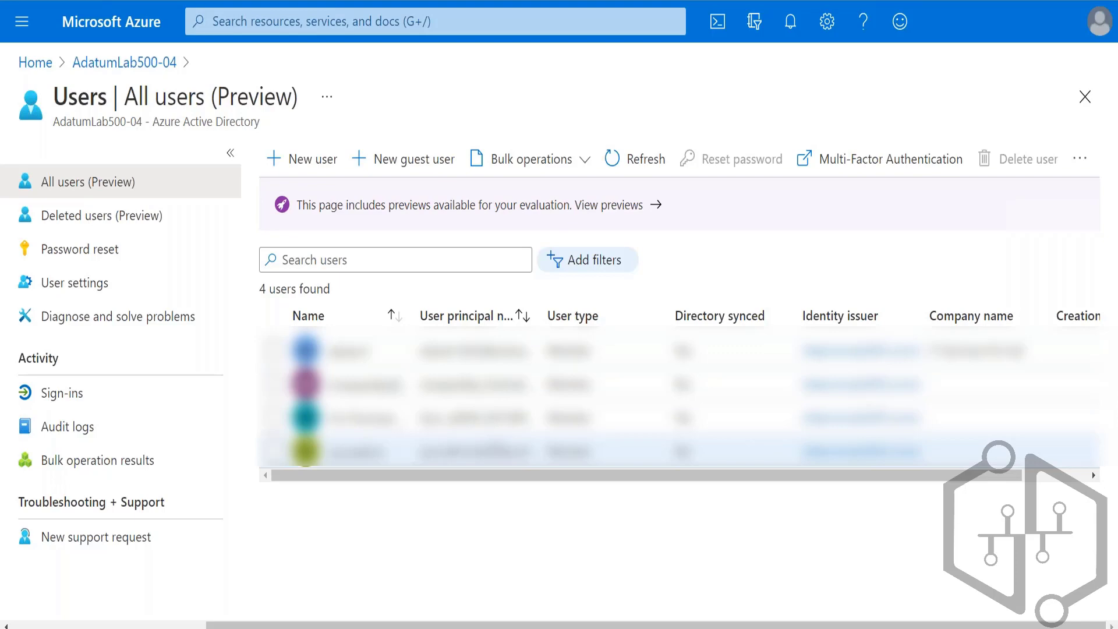
Step: Switch back to the ADVM server, enter and confirm the Directory Services Restore Mode password, and keep the default domain controller options
{"action": "key", "text": "alt+Tab"}
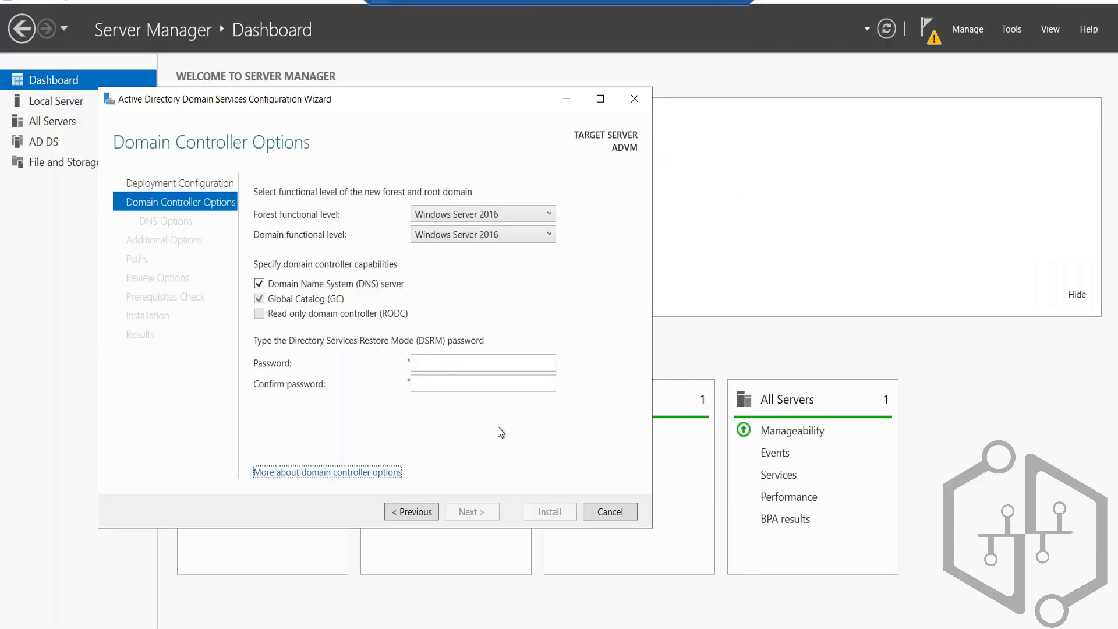
{"action": "left_click", "coordinate": [427, 361]}
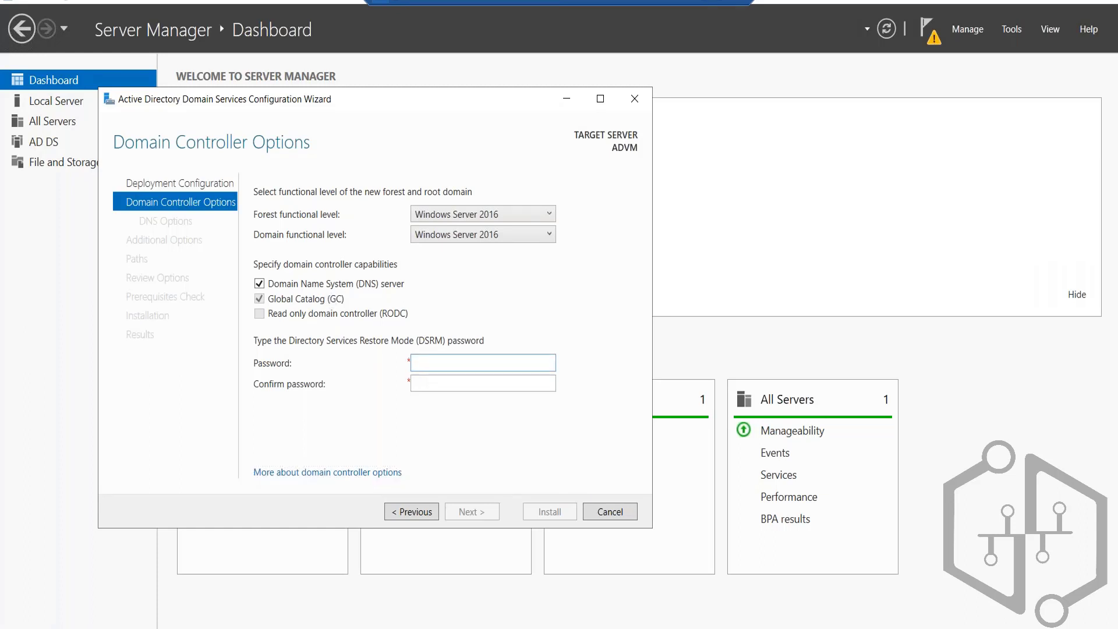
{"action": "type", "text": "Pa$$w0rd12345"}
{"action": "key", "text": "Tab"}
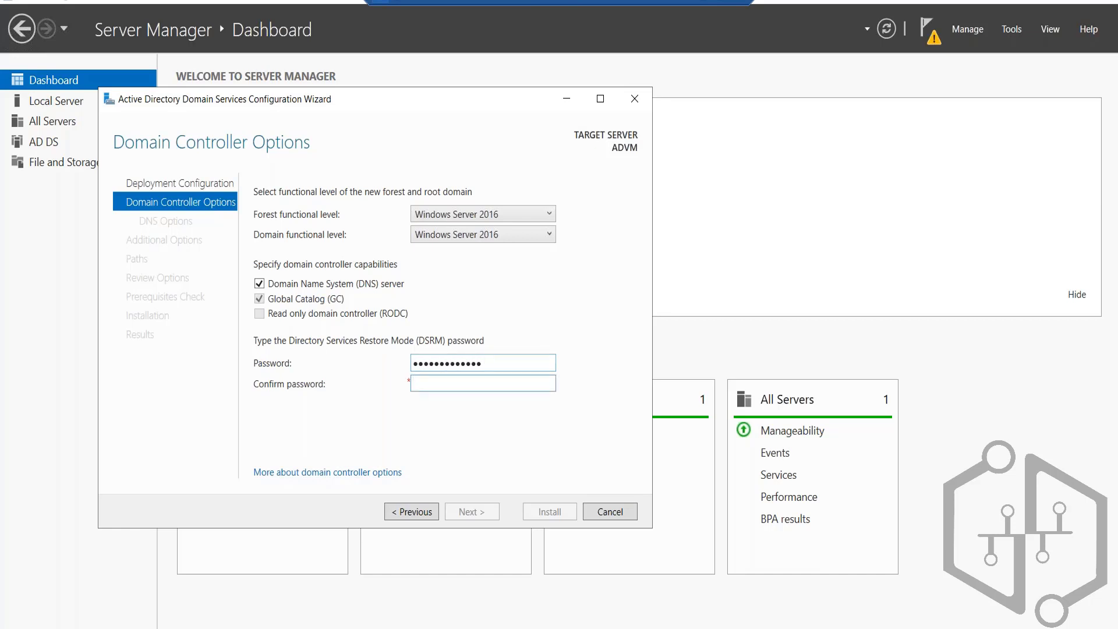
{"action": "type", "text": "Pa$$w0rd12345"}
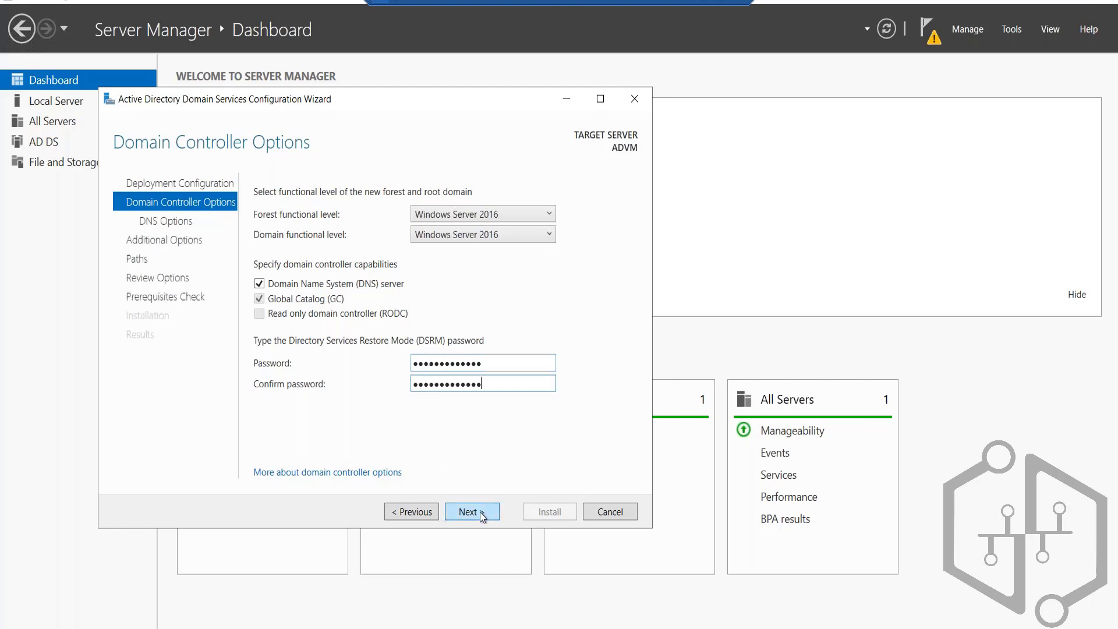
{"action": "left_click", "coordinate": [479, 512]}
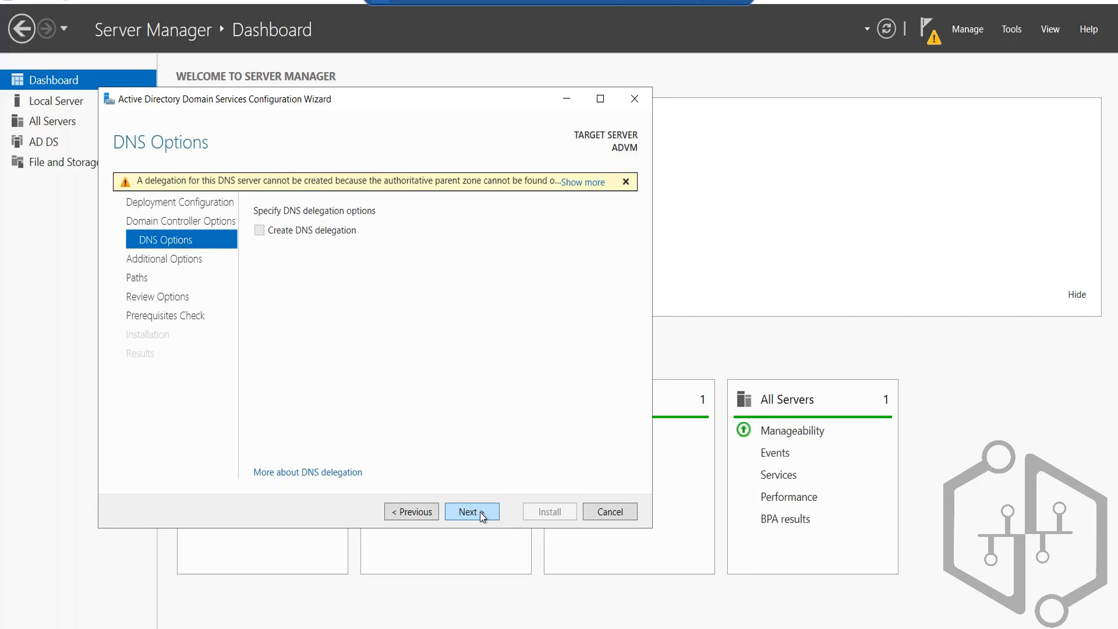
Step: Accept the default DNS options, NetBIOS name CONTOSO and folder paths, run the prerequisites check and install the domain controller
{"action": "left_click", "coordinate": [480, 512]}
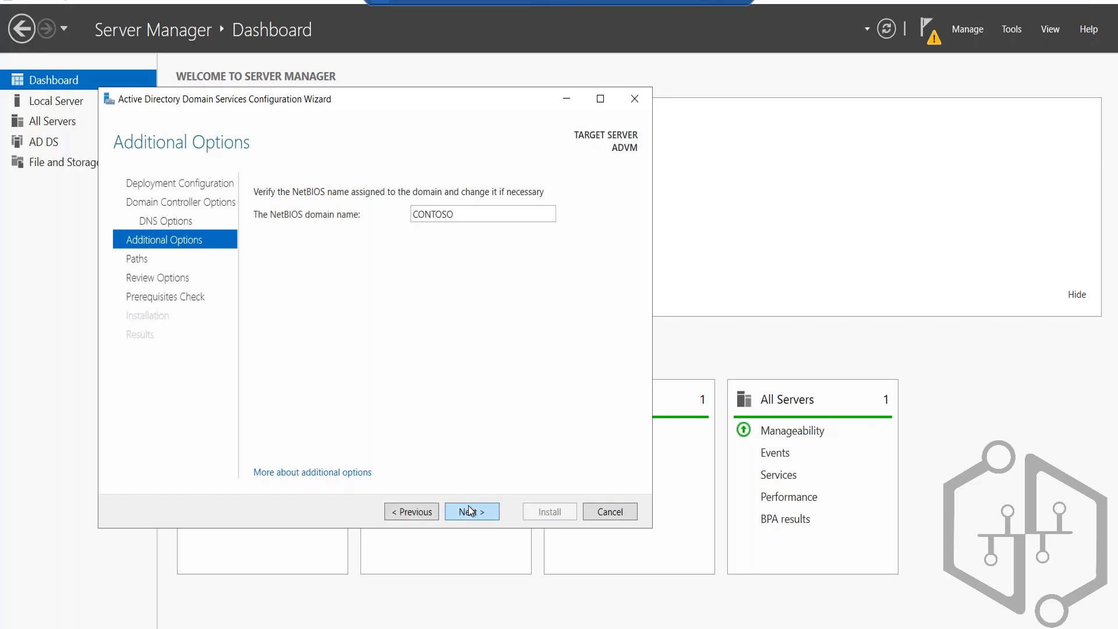
{"action": "left_click", "coordinate": [466, 509]}
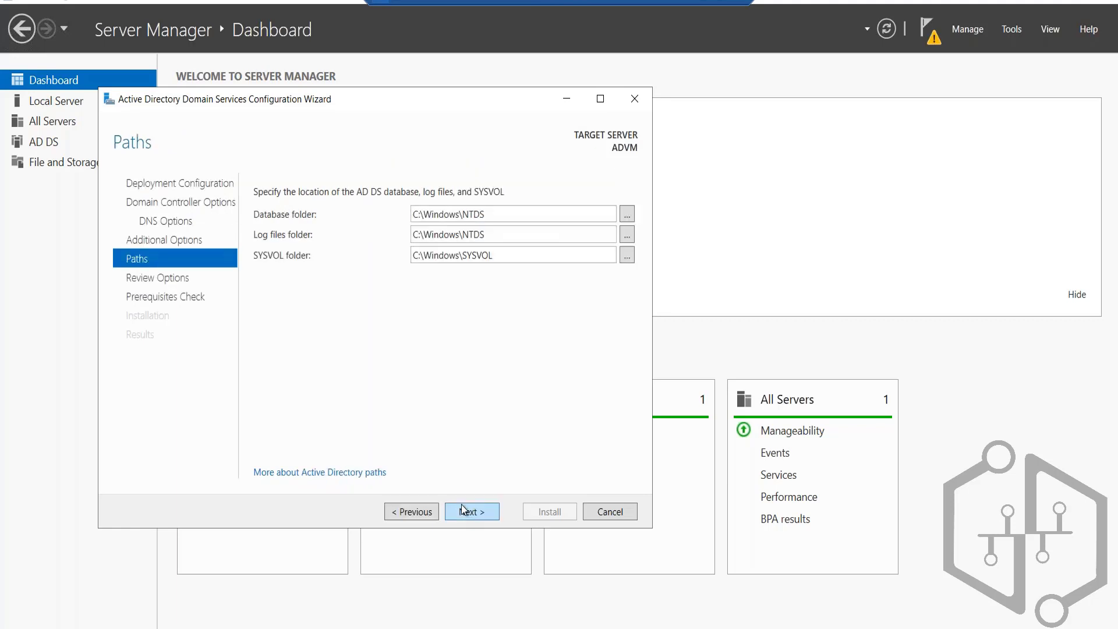
{"action": "left_click", "coordinate": [461, 504]}
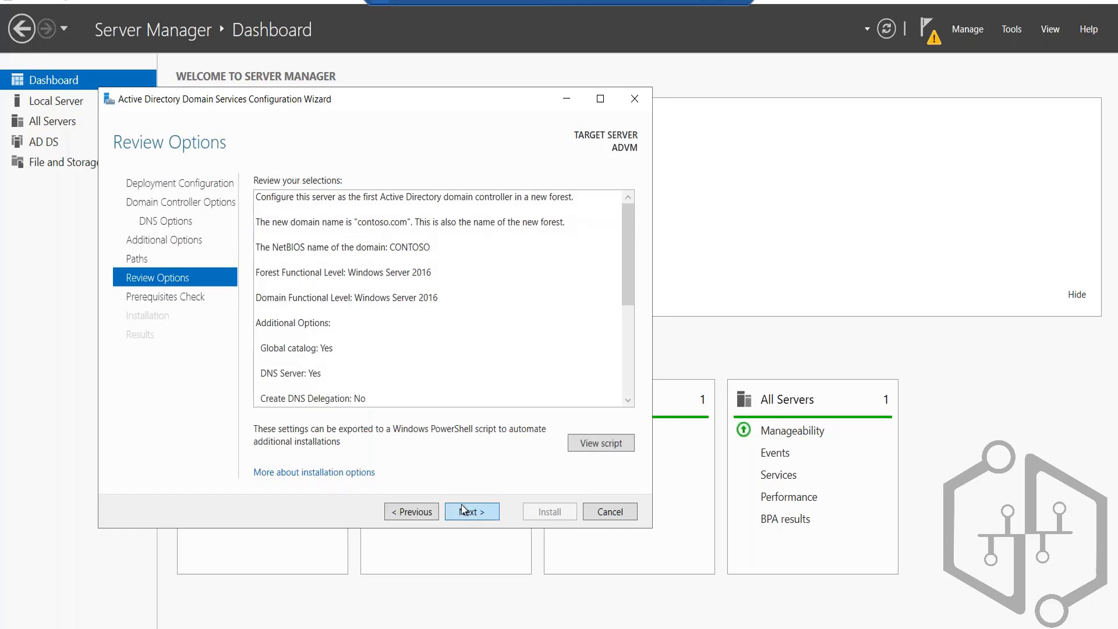
{"action": "left_click", "coordinate": [461, 504]}
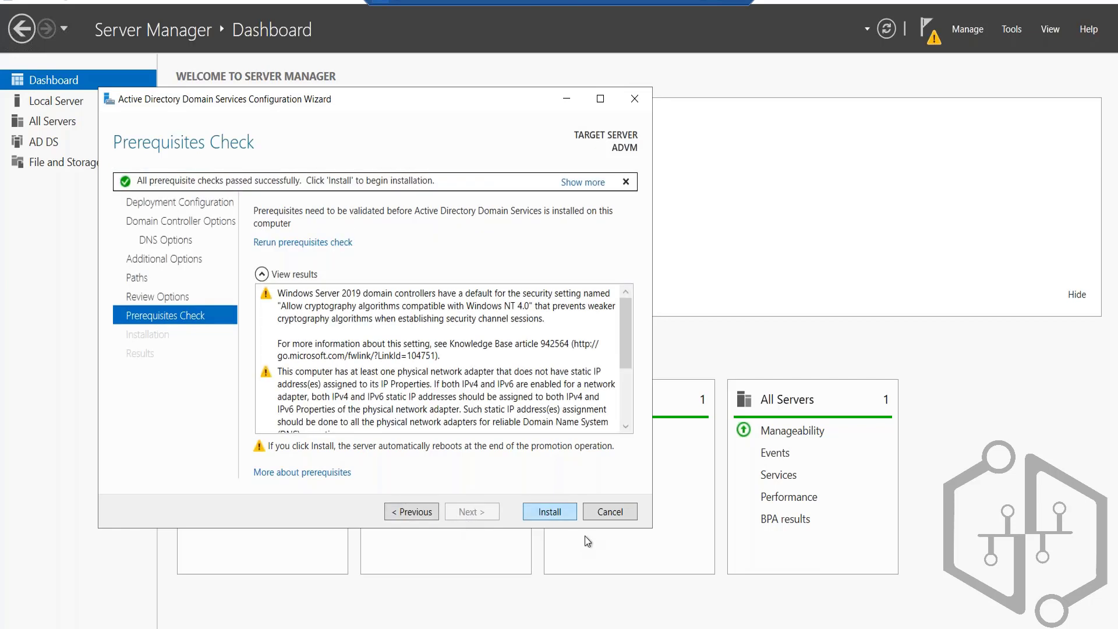
{"action": "left_click", "coordinate": [564, 511]}
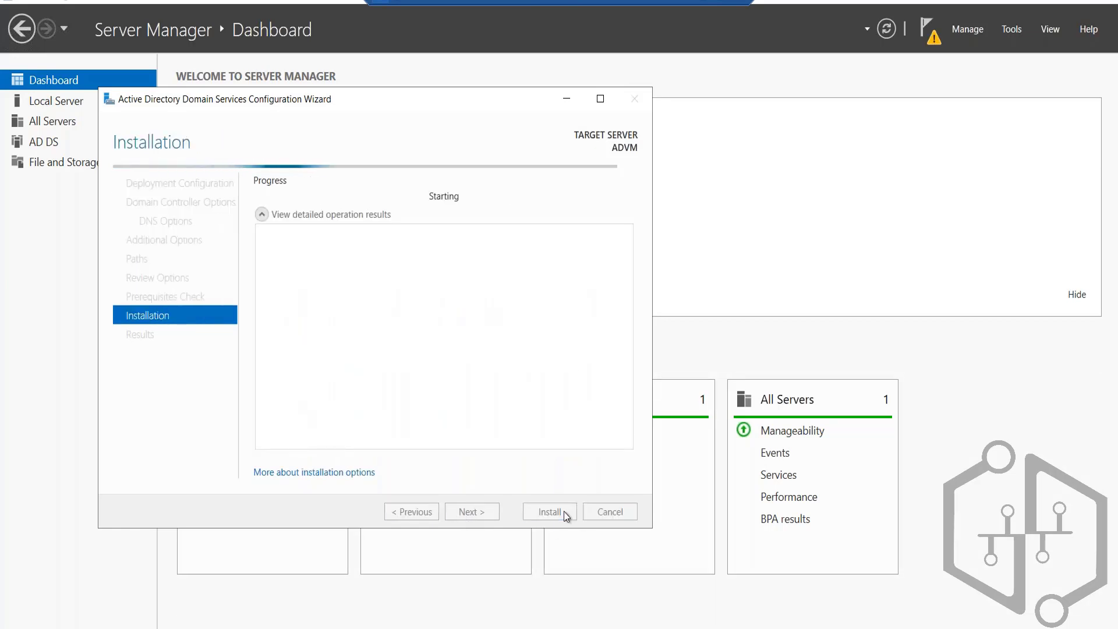
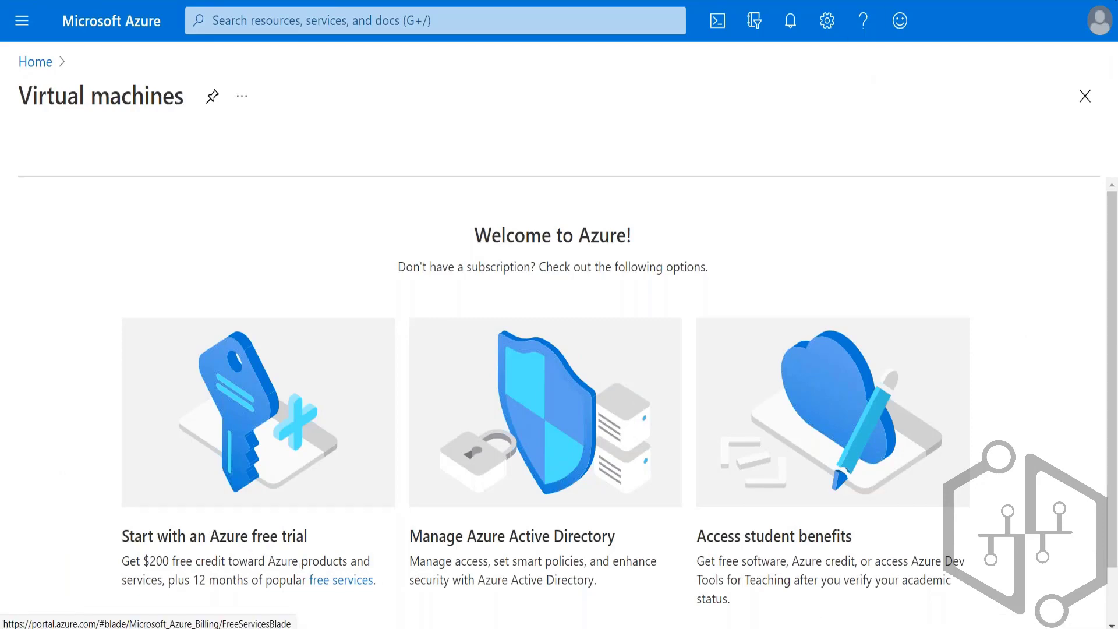
Step: Switch the Azure portal directory, open the ADVM virtual machine's overview and refresh it
{"action": "left_click", "coordinate": [1067, 26]}
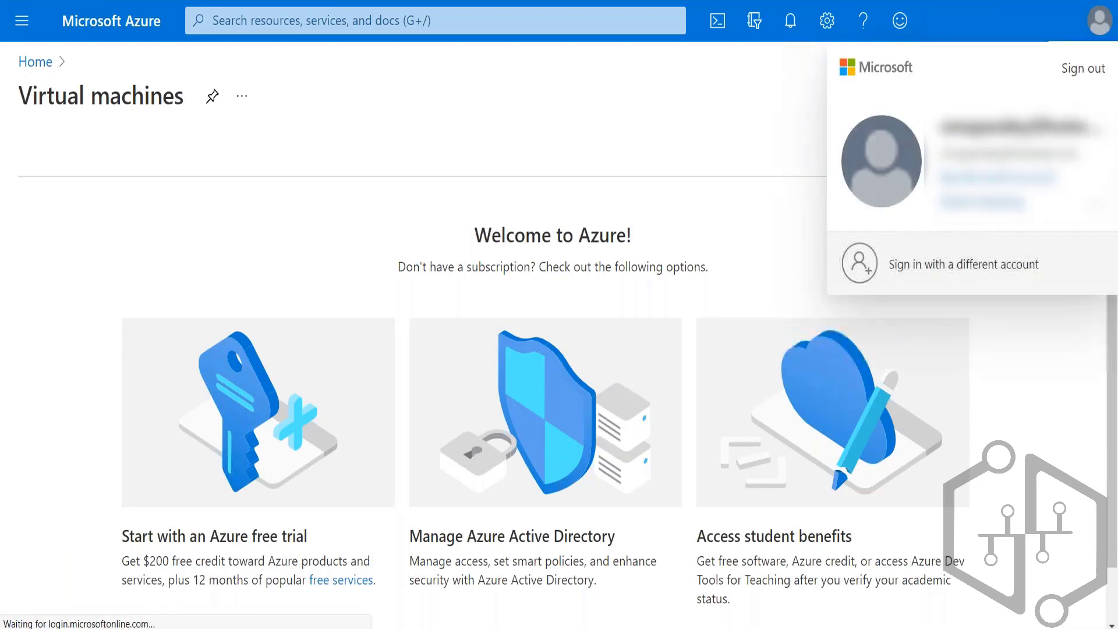
{"action": "left_click", "coordinate": [997, 205]}
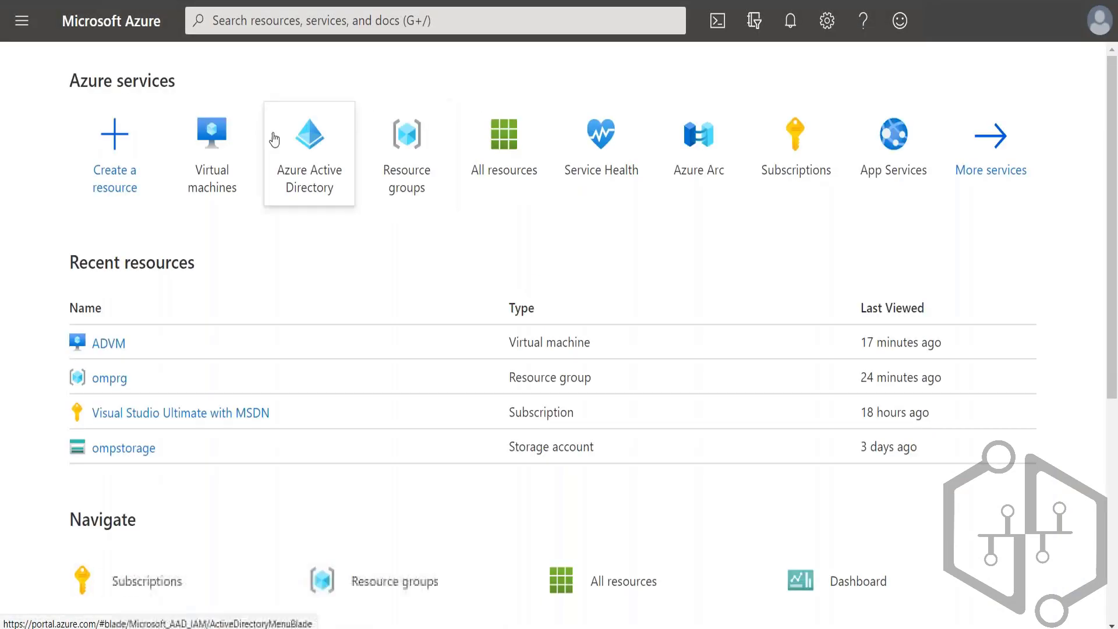
{"action": "mouse_move", "coordinate": [213, 177]}
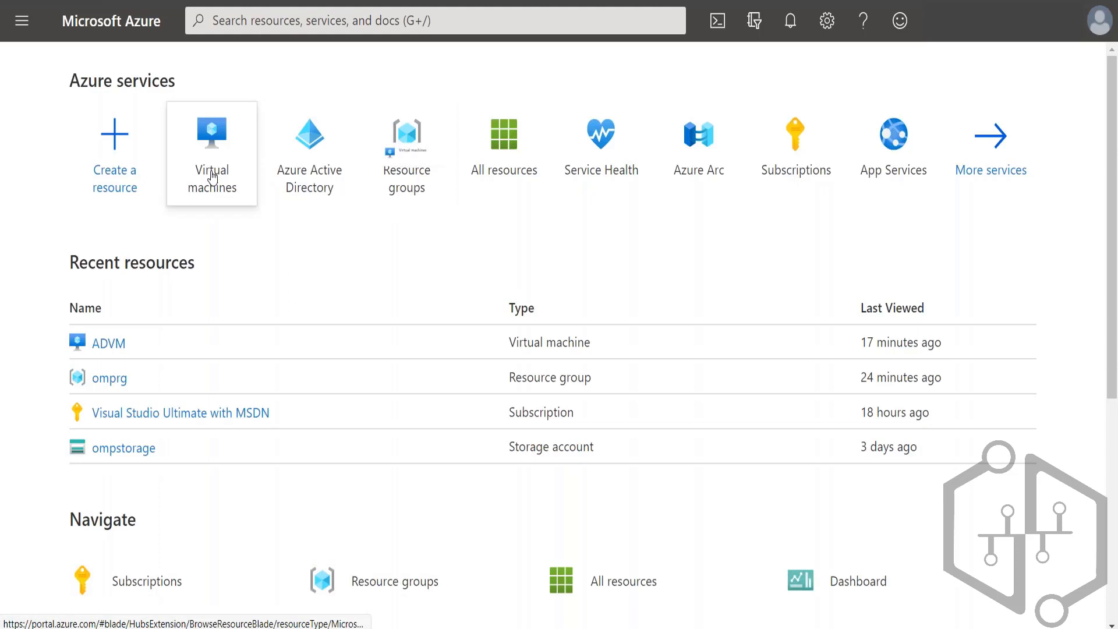
{"action": "left_click", "coordinate": [213, 178]}
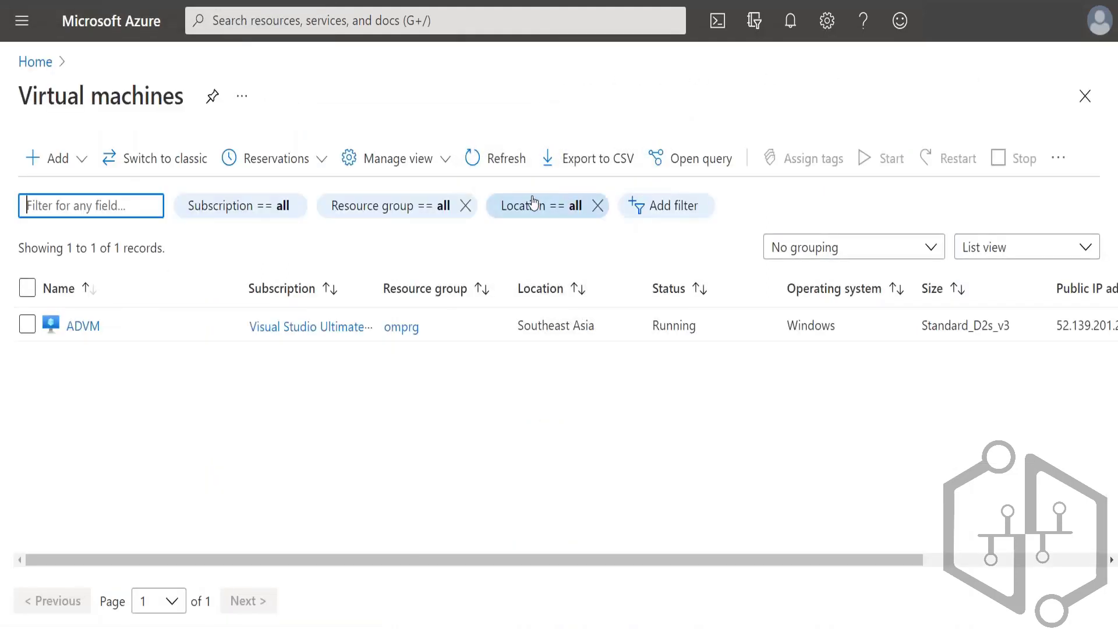
{"action": "left_click", "coordinate": [81, 326]}
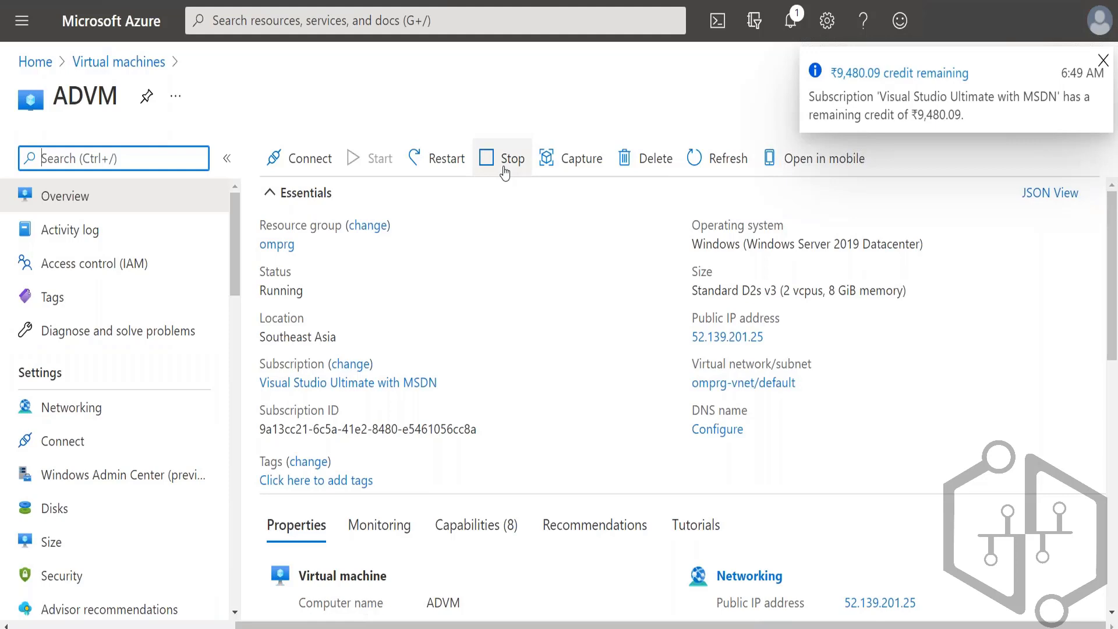
{"action": "left_click", "coordinate": [737, 165]}
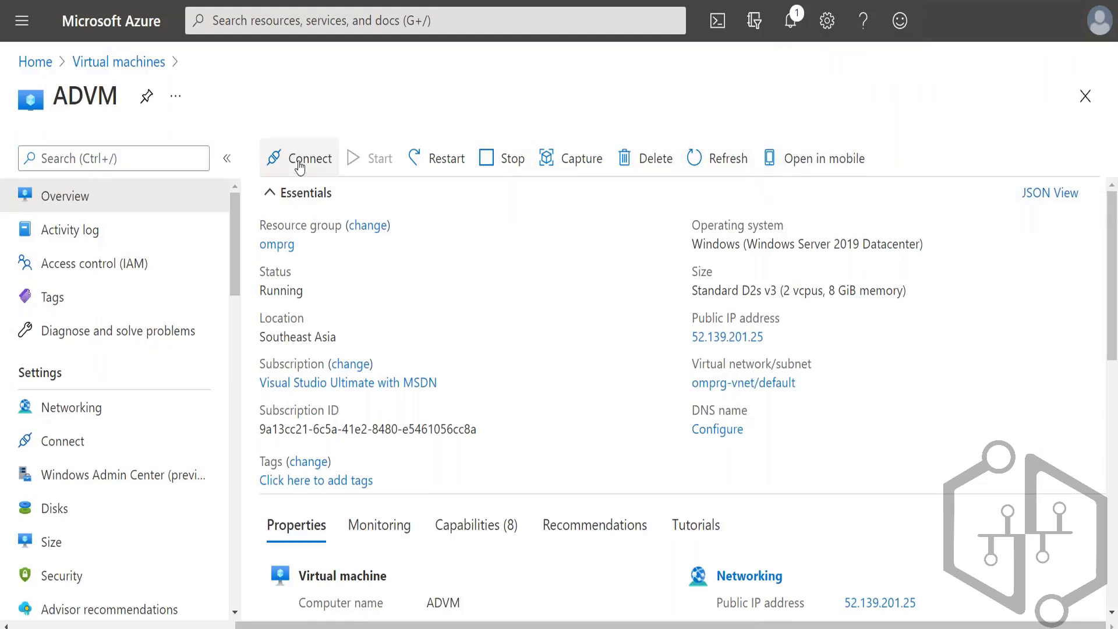
Step: Choose the RDP connection for ADVM, open ADVM (2).rdp from the Downloads folder and accept connecting to the unknown publisher
{"action": "left_click", "coordinate": [300, 166]}
{"action": "left_click", "coordinate": [279, 195]}
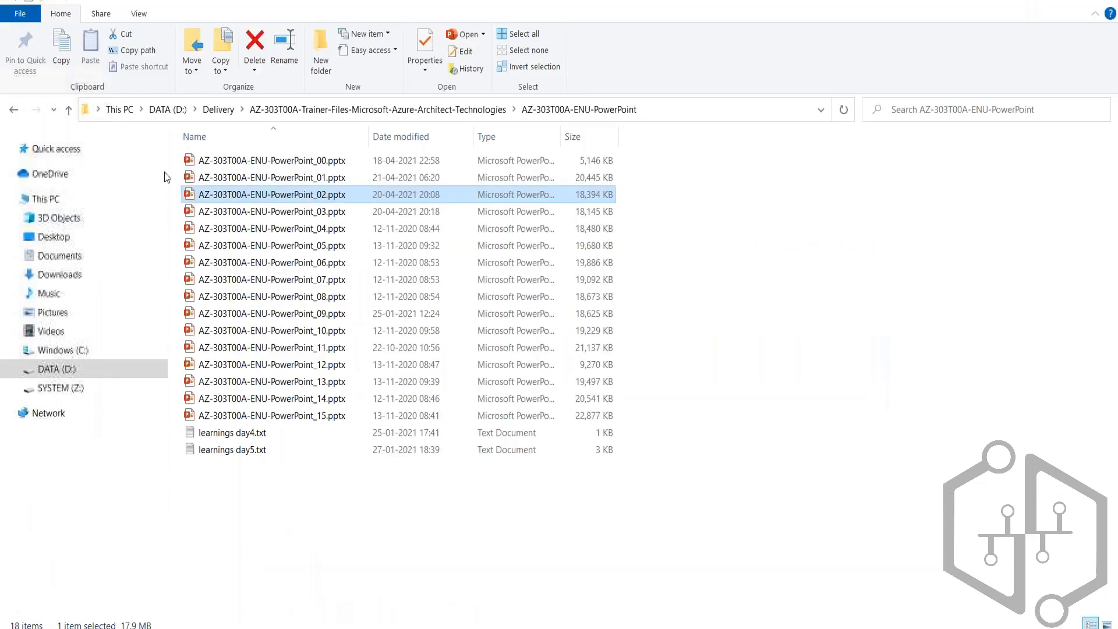
{"action": "left_click", "coordinate": [58, 276]}
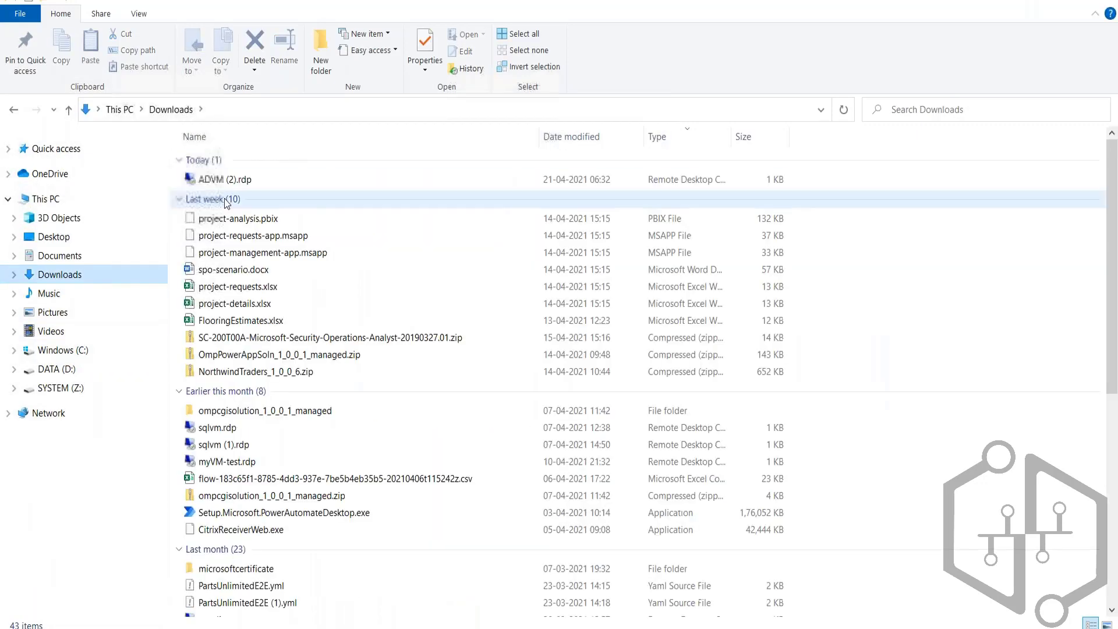
{"action": "double_click", "coordinate": [225, 180]}
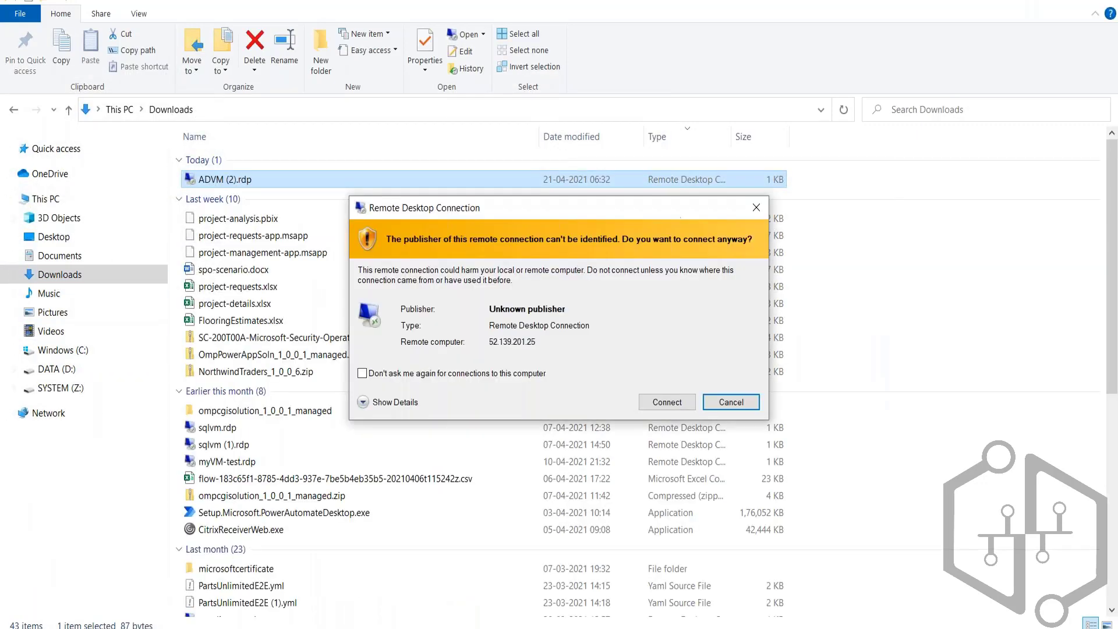
{"action": "left_click", "coordinate": [667, 403]}
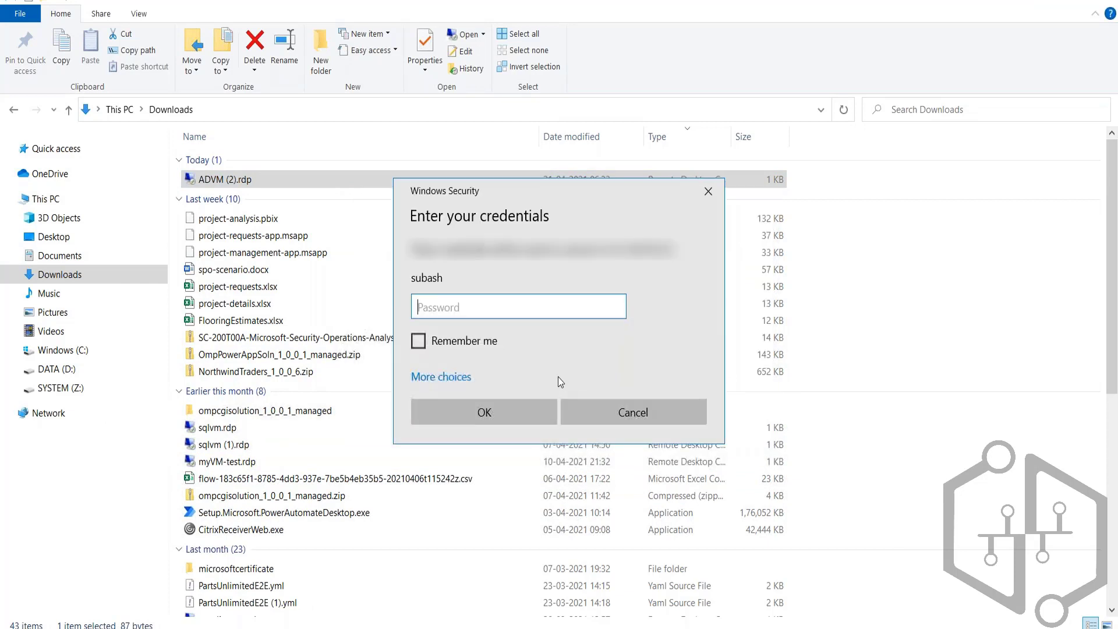
Step: Sign in to ADVM with the account password, accept the certificate warning and dismiss the Windows Admin Center message
{"action": "type", "text": "*************"}
{"action": "left_click", "coordinate": [516, 407]}
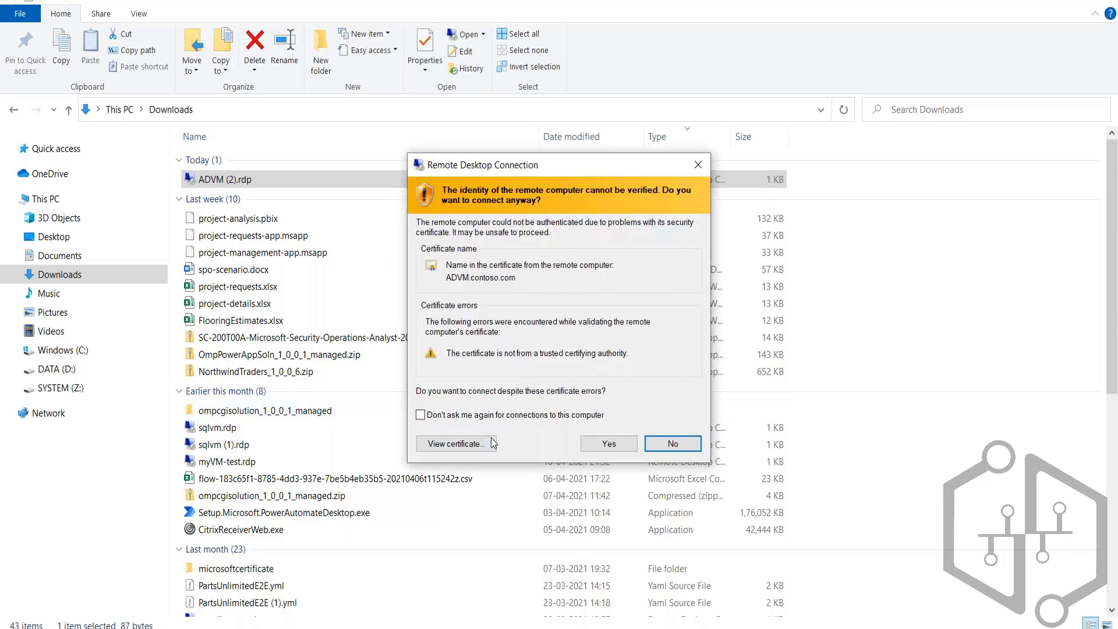
{"action": "left_click", "coordinate": [624, 442]}
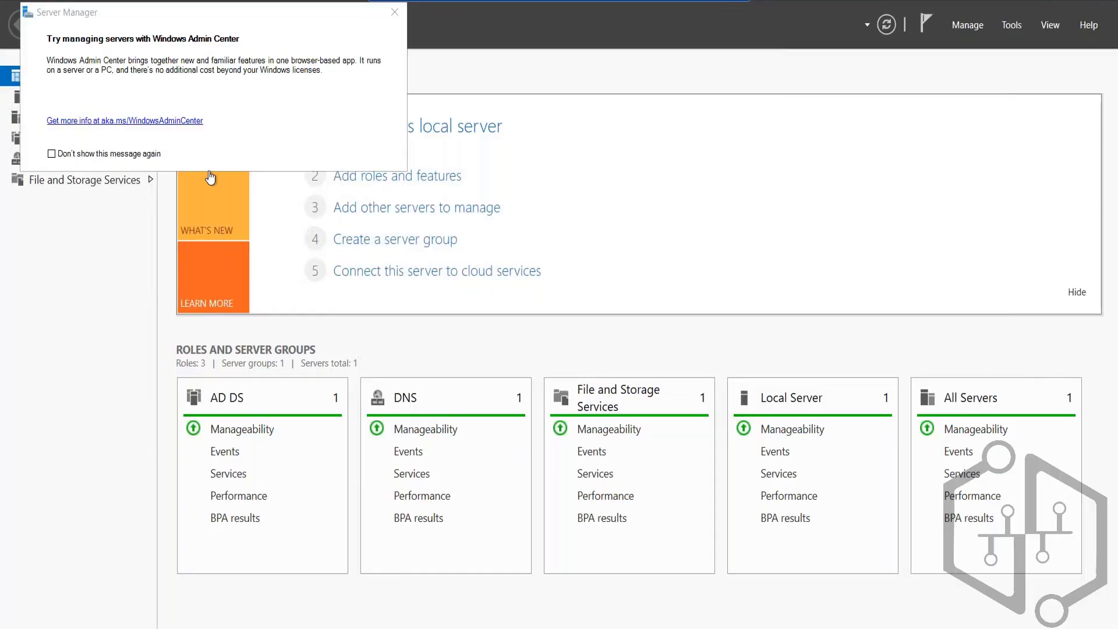
{"action": "left_click", "coordinate": [395, 11]}
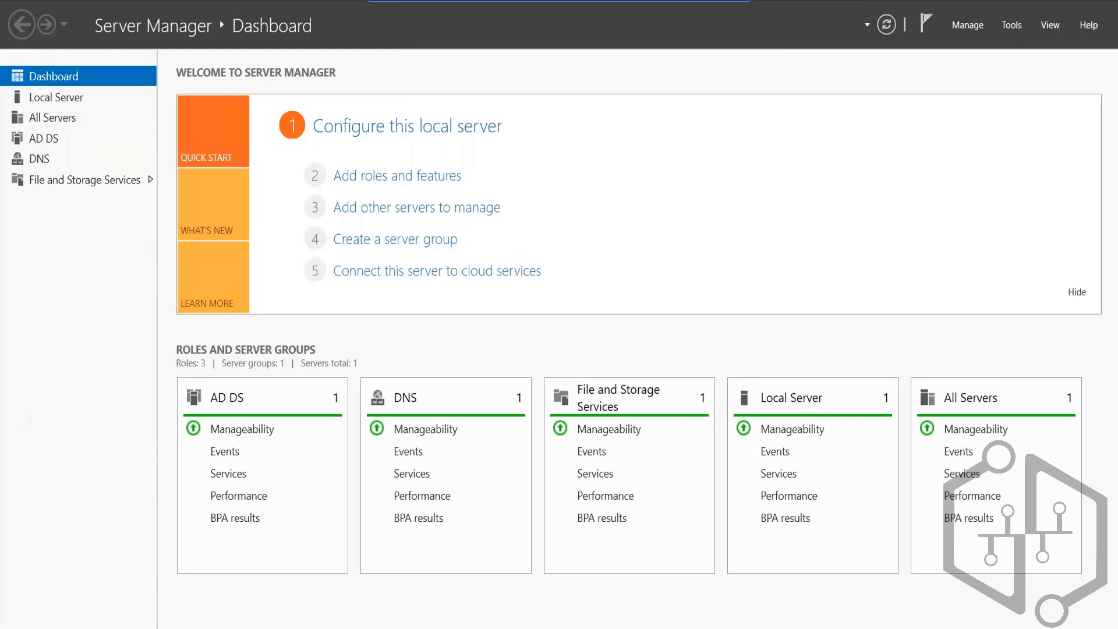
Step: Look over the AD DS and DNS role pages of the ADVM server in Server Manager
{"action": "left_click", "coordinate": [47, 142]}
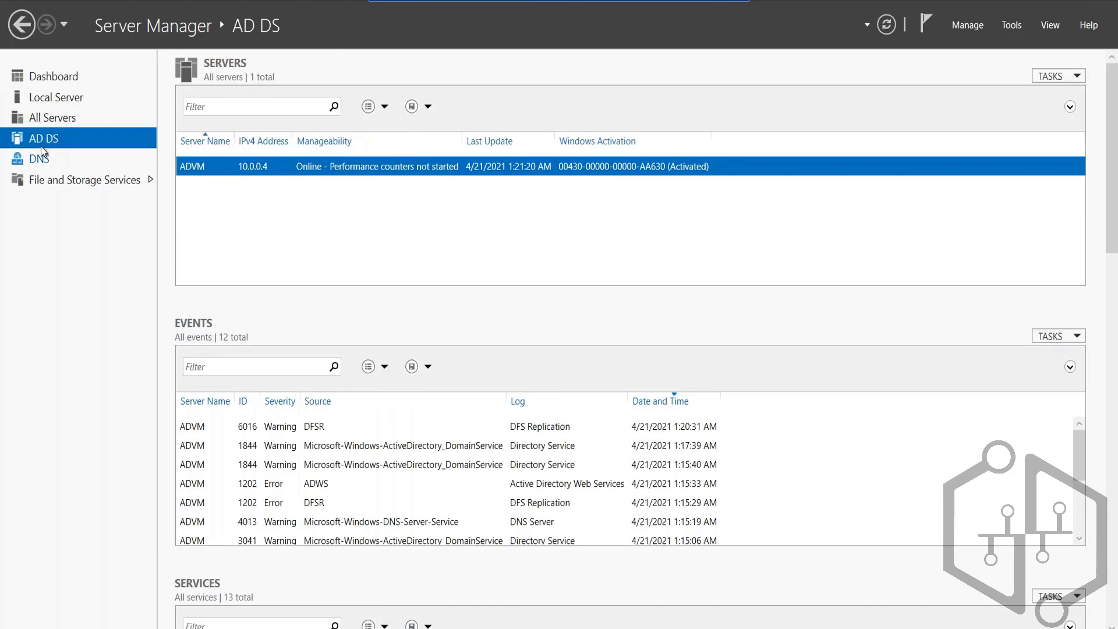
{"action": "left_click", "coordinate": [34, 159]}
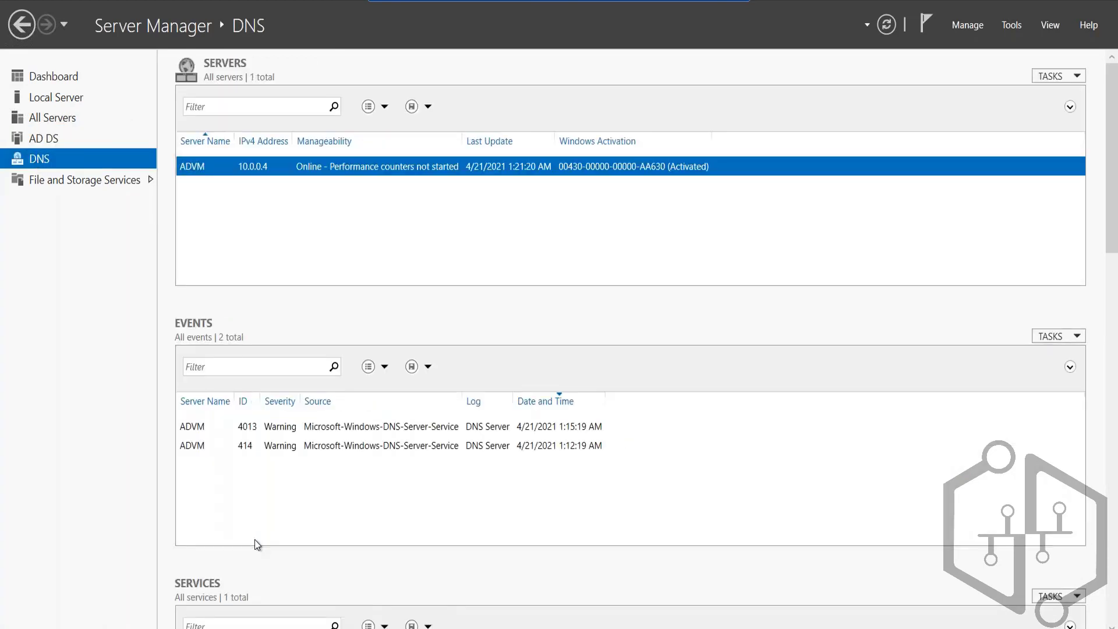
{"action": "key", "text": "super"}
{"action": "left_click", "coordinate": [849, 269]}
Step: Open Active Directory Users and Computers in a maximized window and expand the contoso.com domain
{"action": "left_click", "coordinate": [1011, 25]}
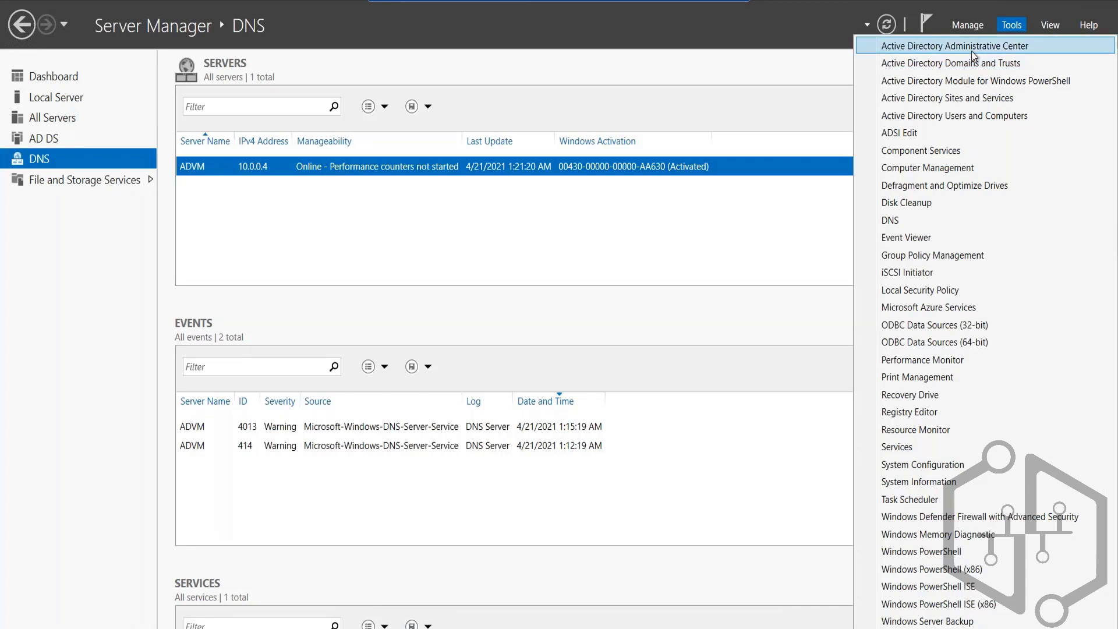
{"action": "left_click", "coordinate": [962, 119]}
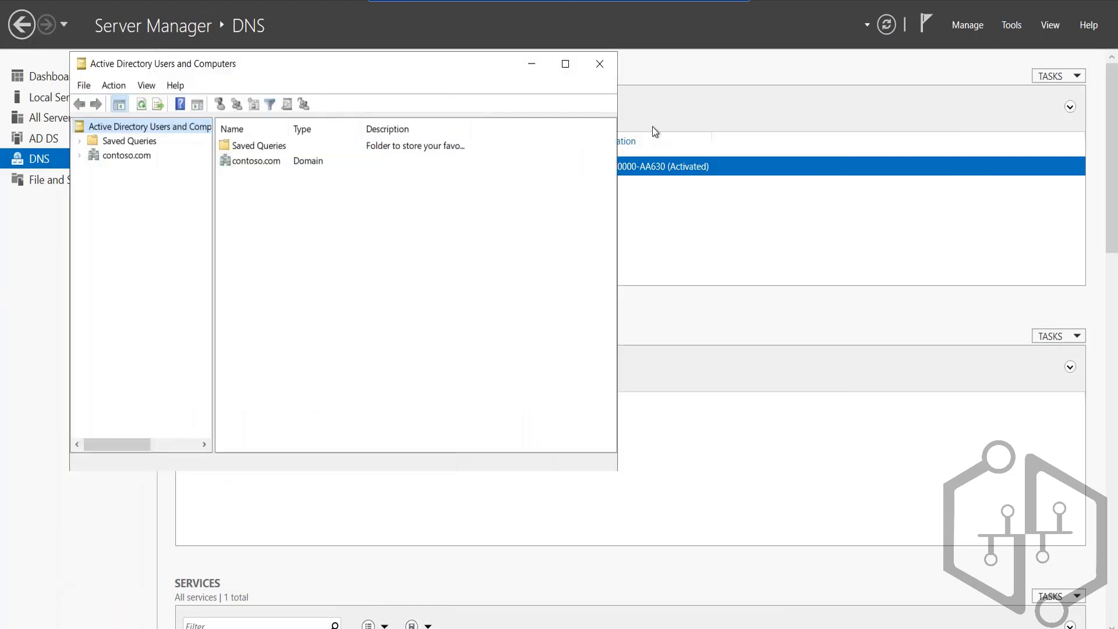
{"action": "left_click", "coordinate": [565, 64]}
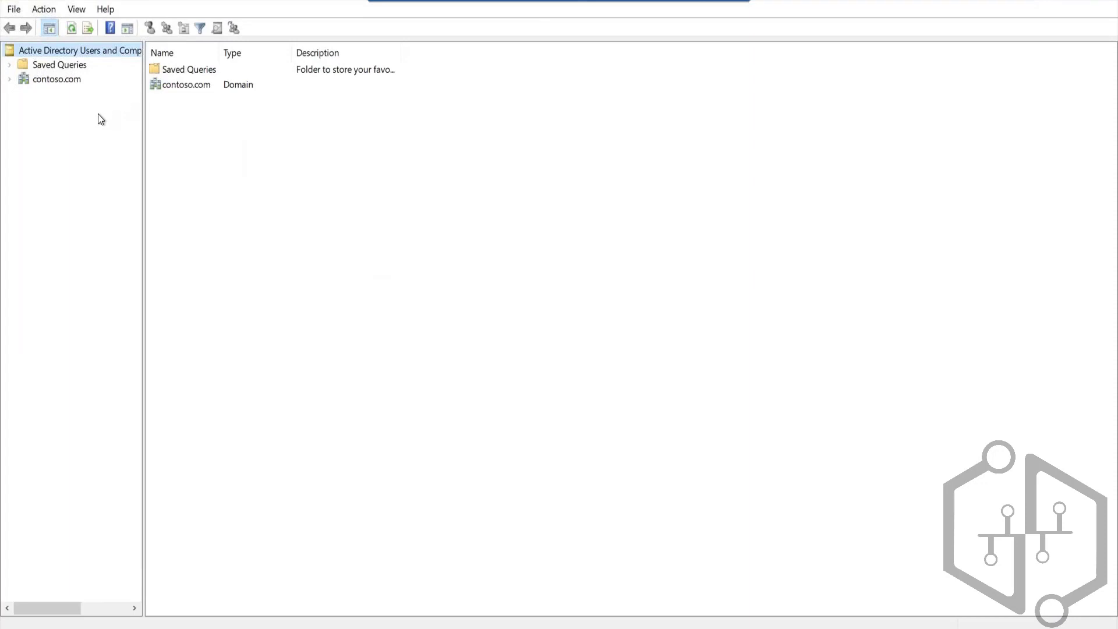
{"action": "left_click", "coordinate": [10, 79]}
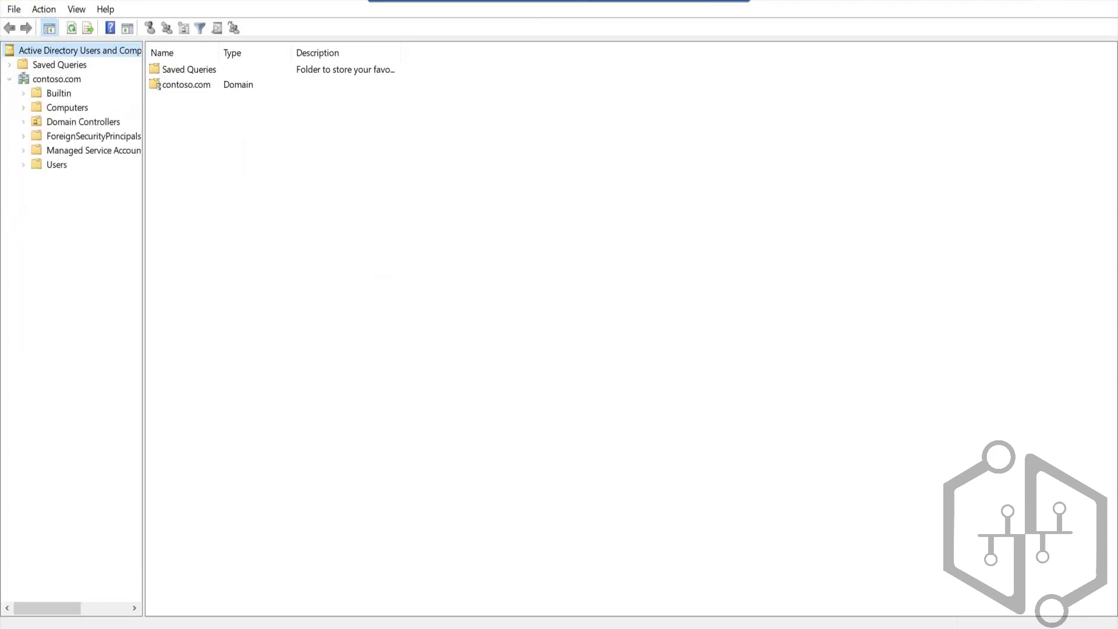
Step: Start a new user in the contoso.com Users container, enter the user's first name and logon name, and continue to the password settings
{"action": "right_click", "coordinate": [57, 165]}
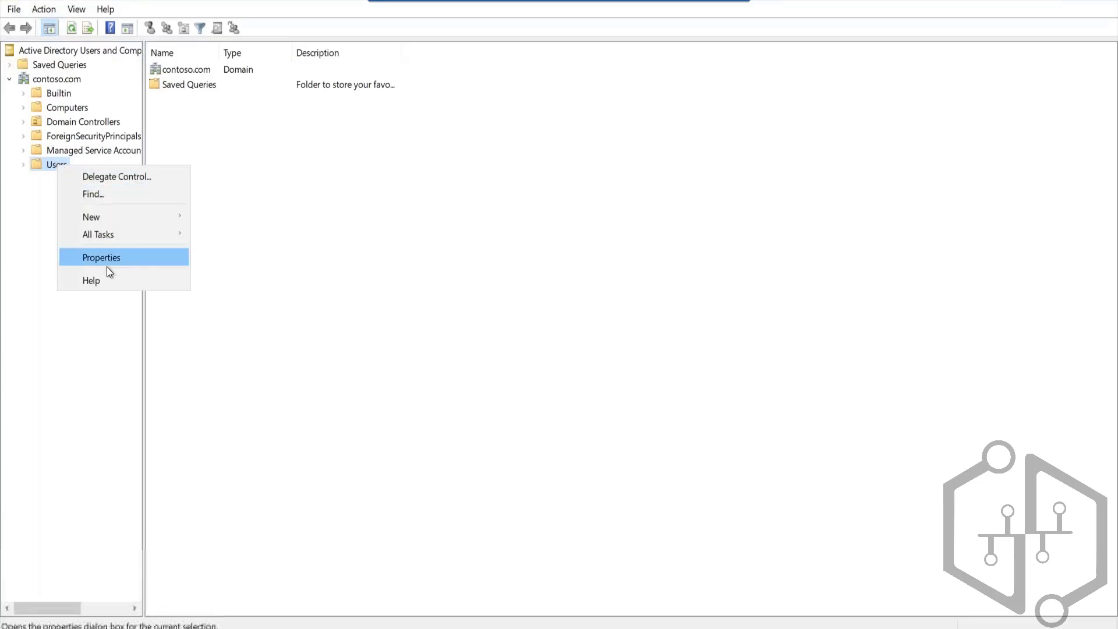
{"action": "mouse_move", "coordinate": [106, 217]}
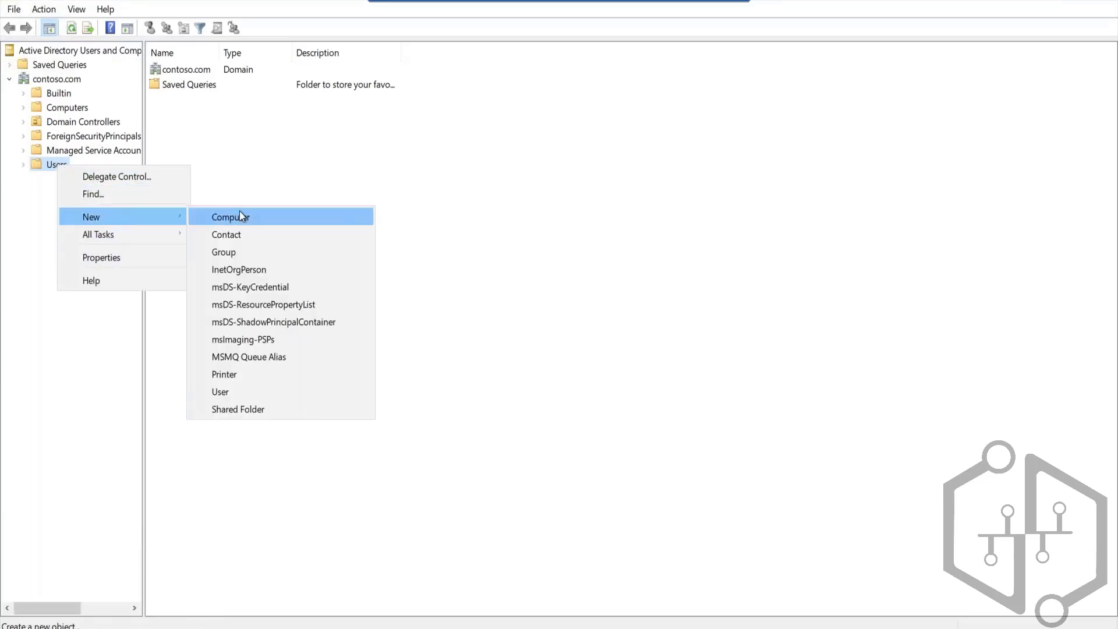
{"action": "left_click", "coordinate": [225, 391]}
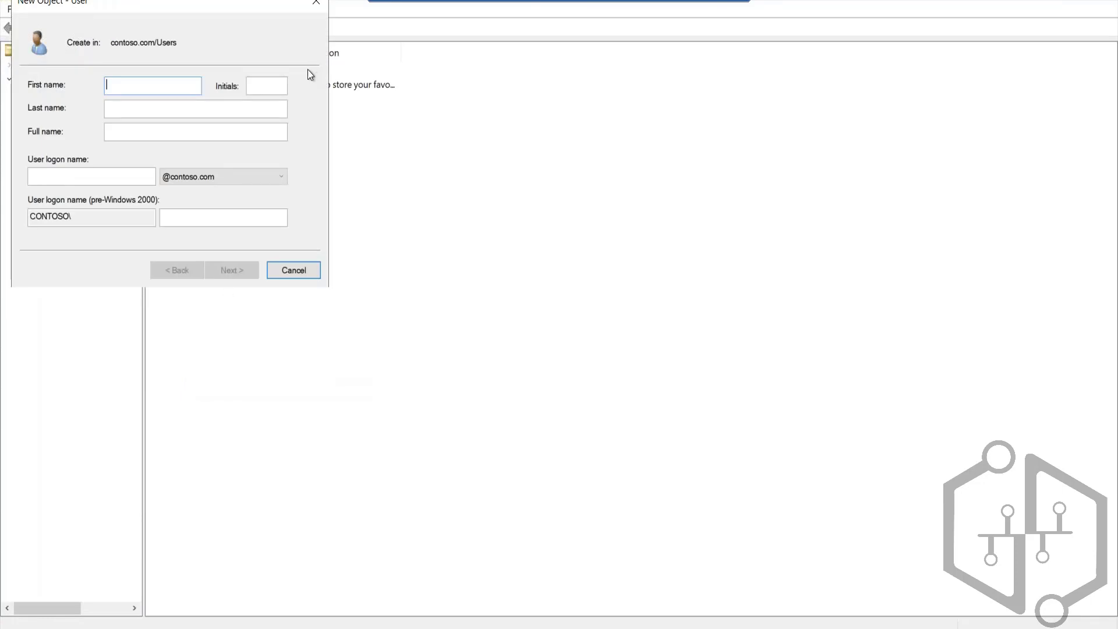
{"action": "type", "text": "aduser1"}
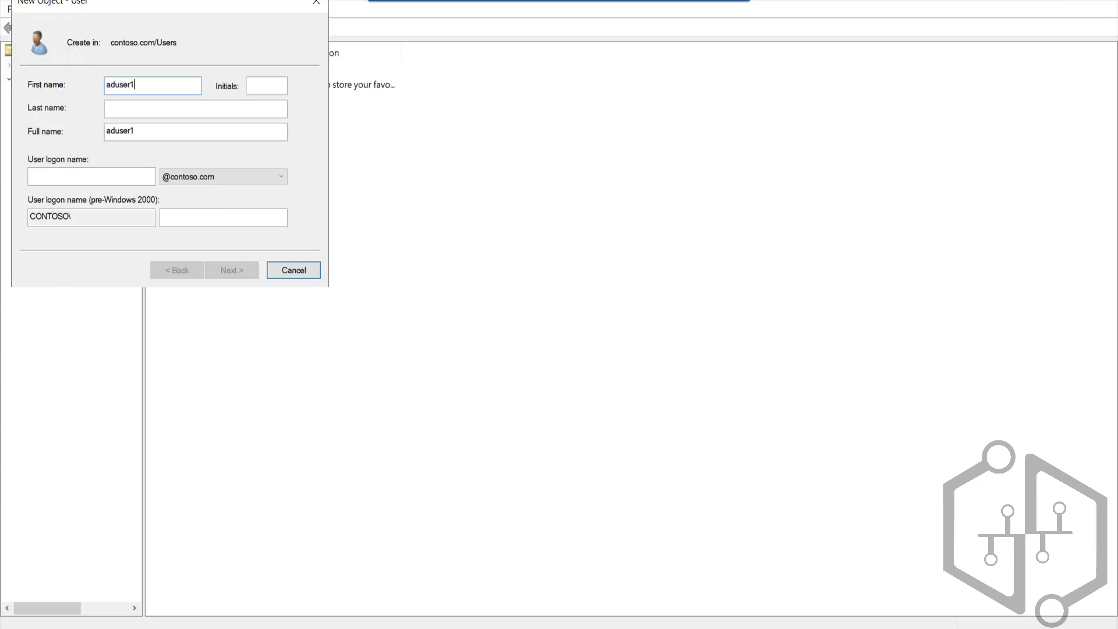
{"action": "key", "text": "ctrl+a"}
{"action": "type", "text": "chinna"}
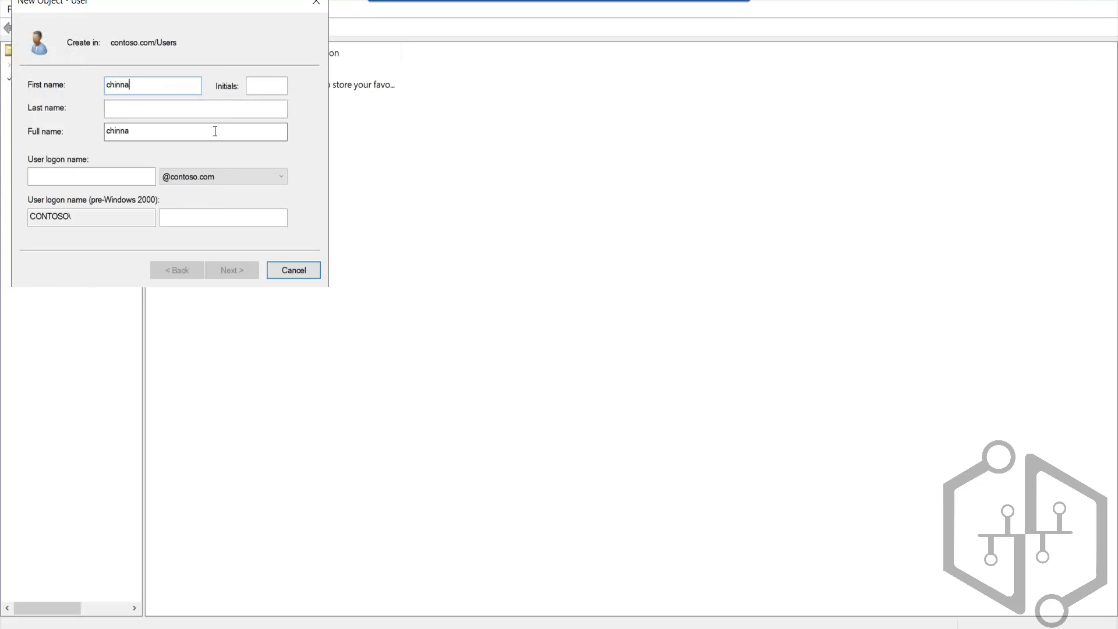
{"action": "left_click", "coordinate": [120, 181]}
{"action": "type", "text": "chinna"}
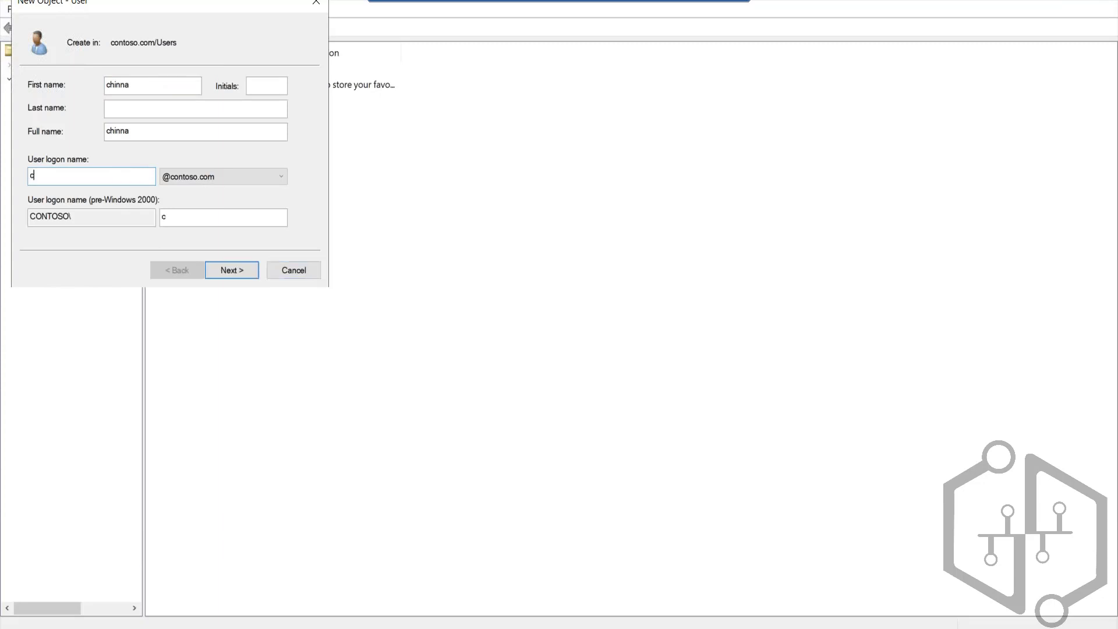
{"action": "left_click", "coordinate": [251, 275]}
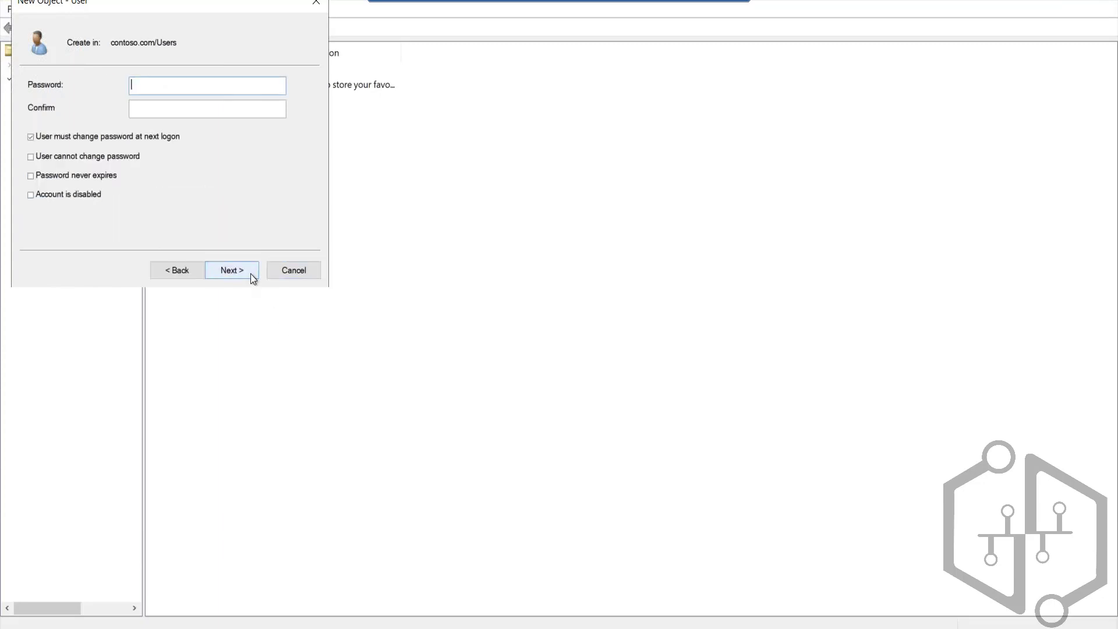
Step: Enter and confirm a password for the new domain user
{"action": "type", "text": "************"}
{"action": "key", "text": "Tab"}
{"action": "type", "text": "********"}
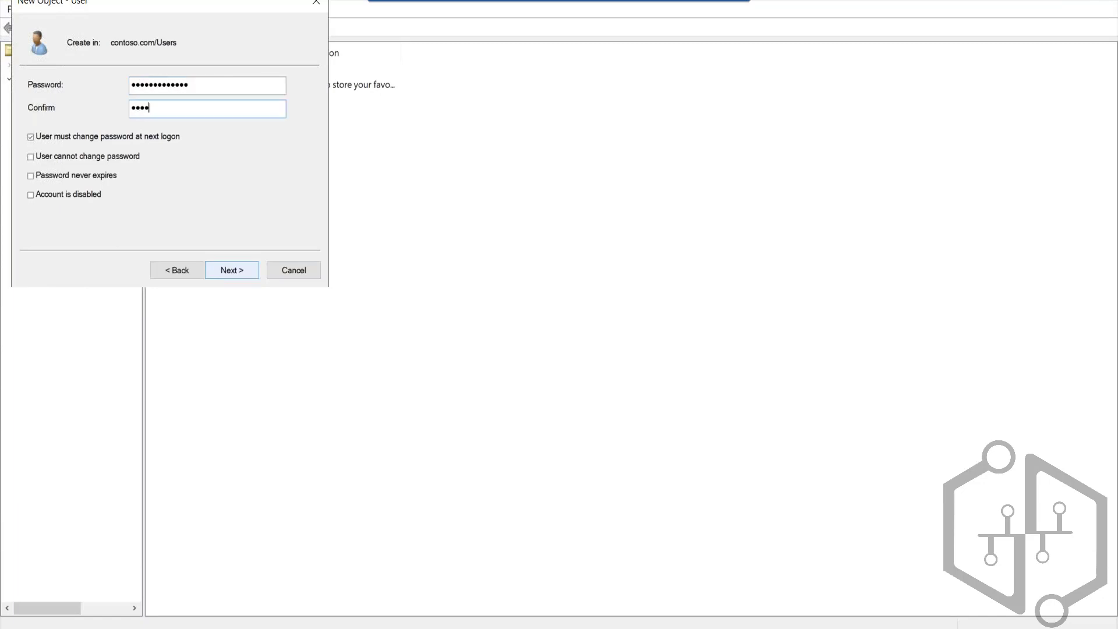
{"action": "type", "text": "*****"}
Step: Disable the password change at next logon, enable User cannot change password and Password never expires, and try to continue
{"action": "left_click", "coordinate": [58, 141]}
{"action": "left_click", "coordinate": [54, 157]}
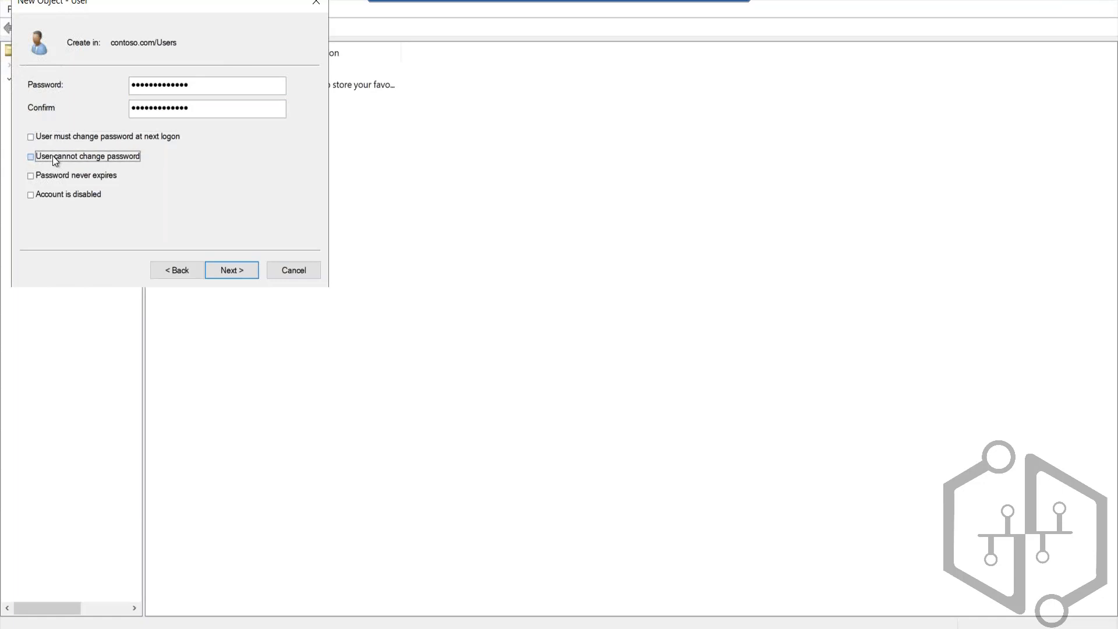
{"action": "left_click", "coordinate": [54, 177]}
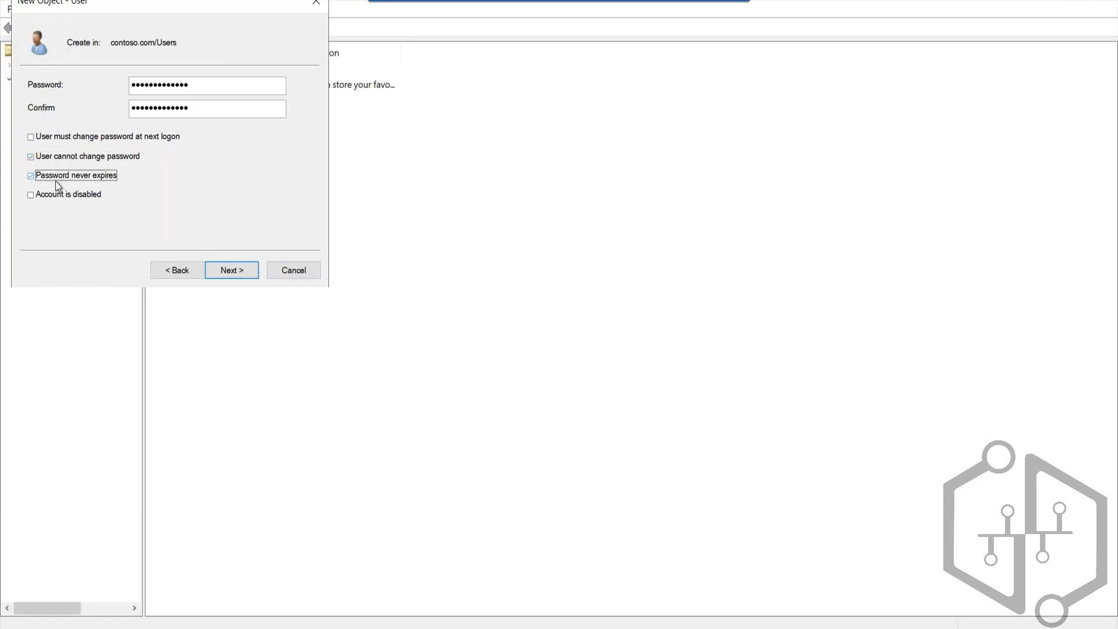
{"action": "left_click", "coordinate": [242, 270]}
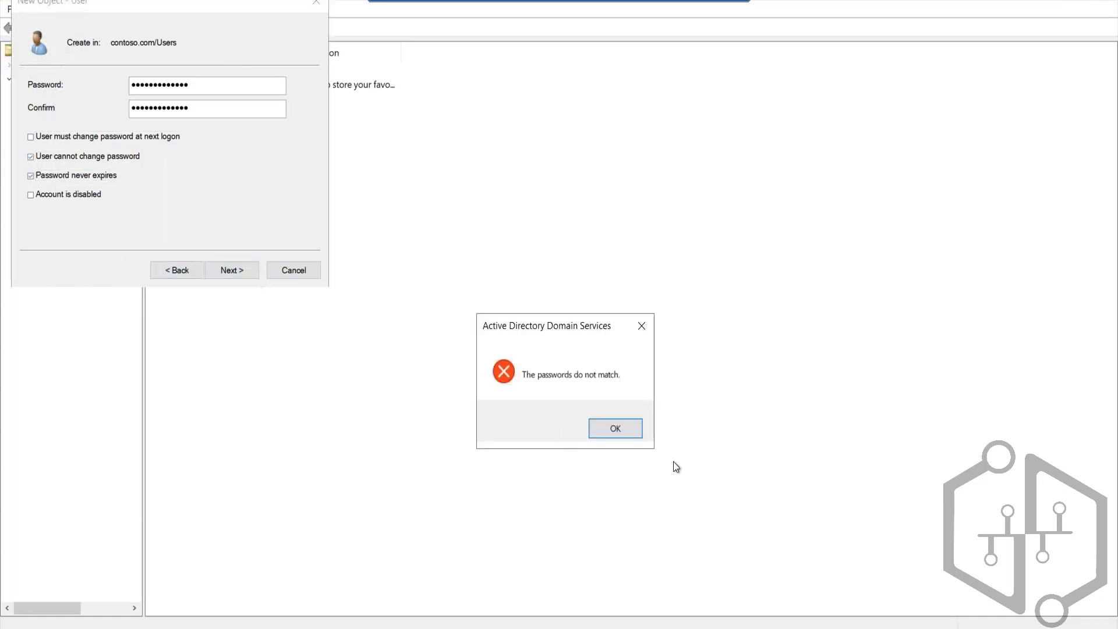
{"action": "left_click", "coordinate": [616, 429]}
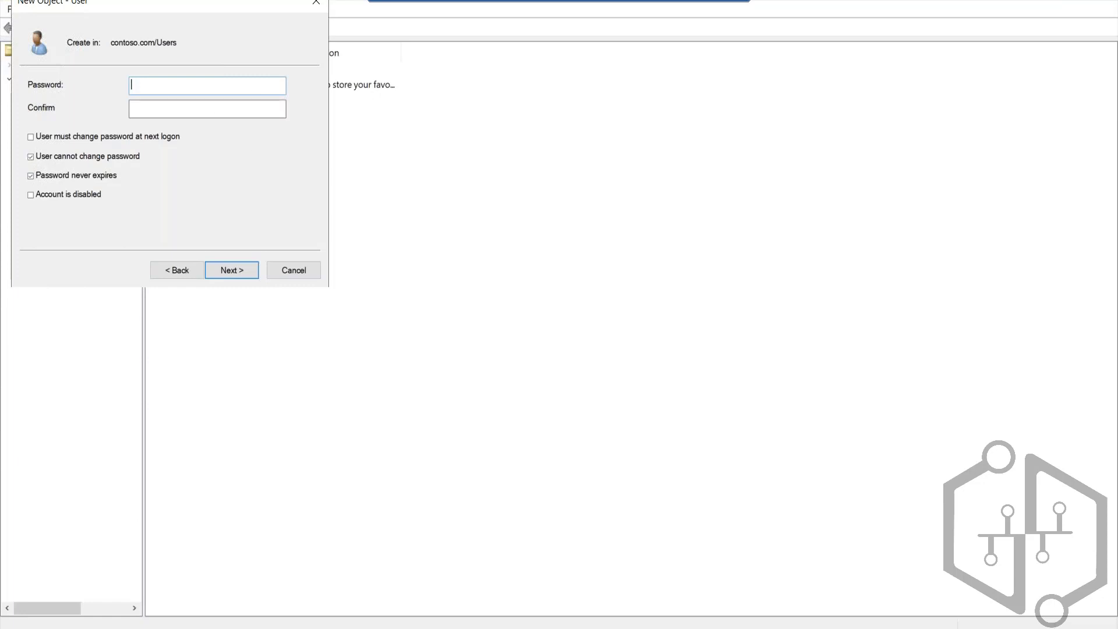
Step: Re-enter and confirm the new user's password and finish creating the account
{"action": "type", "text": "*************"}
{"action": "key", "text": "Tab"}
{"action": "type", "text": "********"}
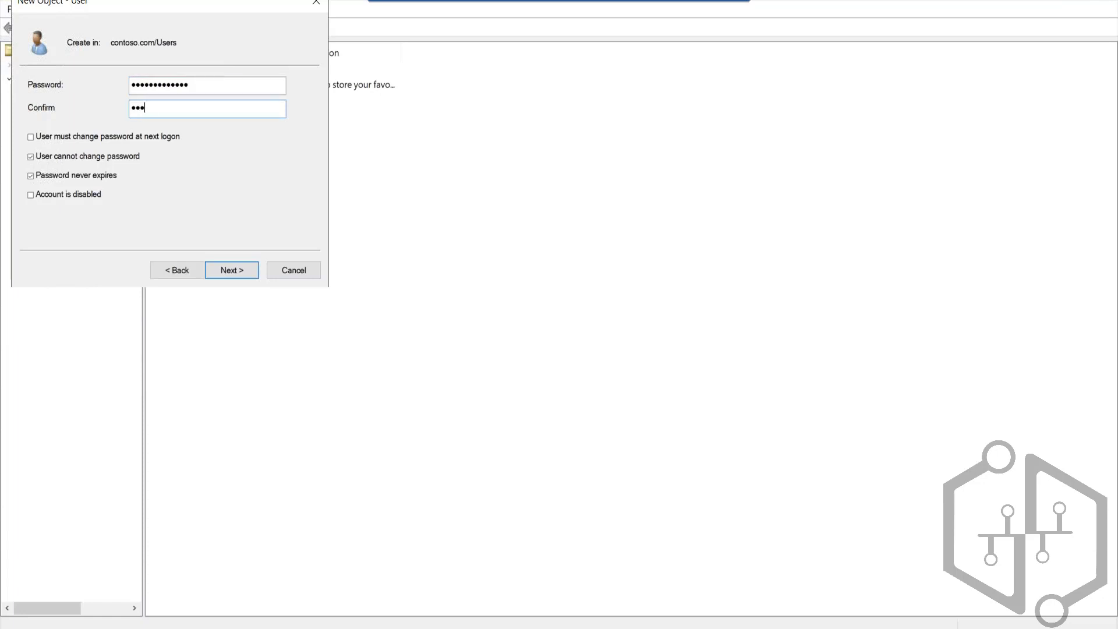
{"action": "type", "text": "****"}
{"action": "left_click", "coordinate": [231, 270]}
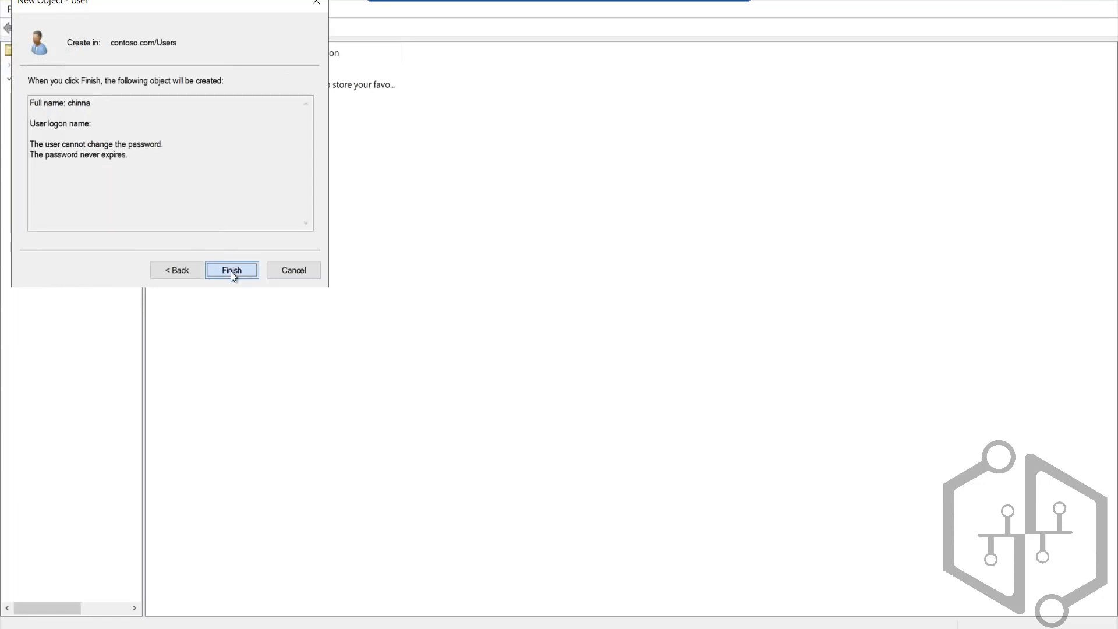
{"action": "left_click", "coordinate": [231, 271]}
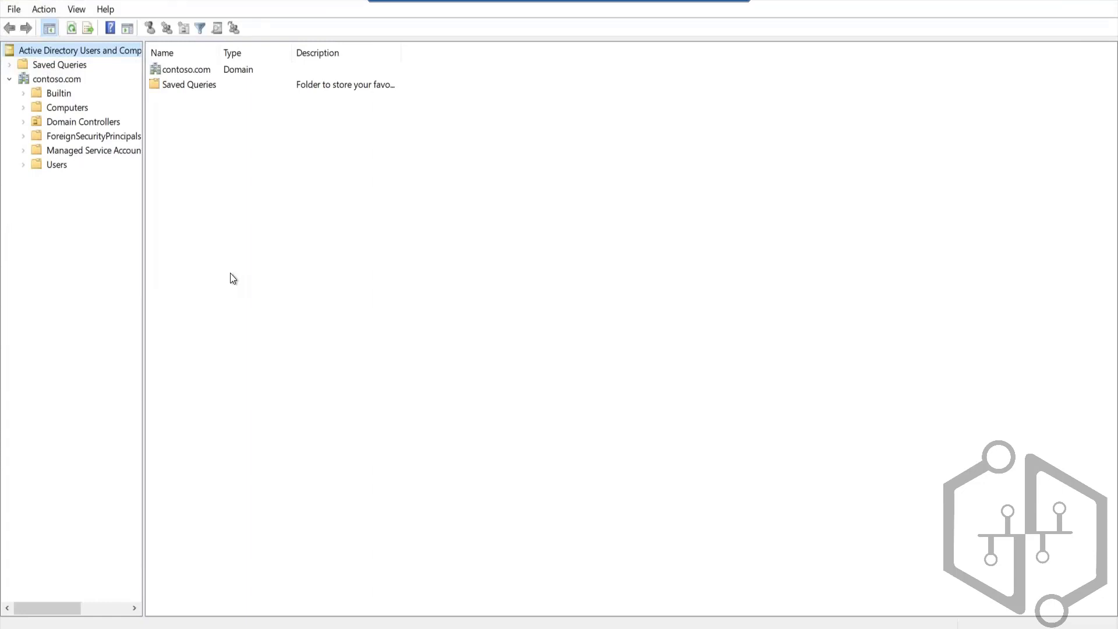
Step: Create a global security group named adgroup in the contoso.com Users container
{"action": "right_click", "coordinate": [55, 170]}
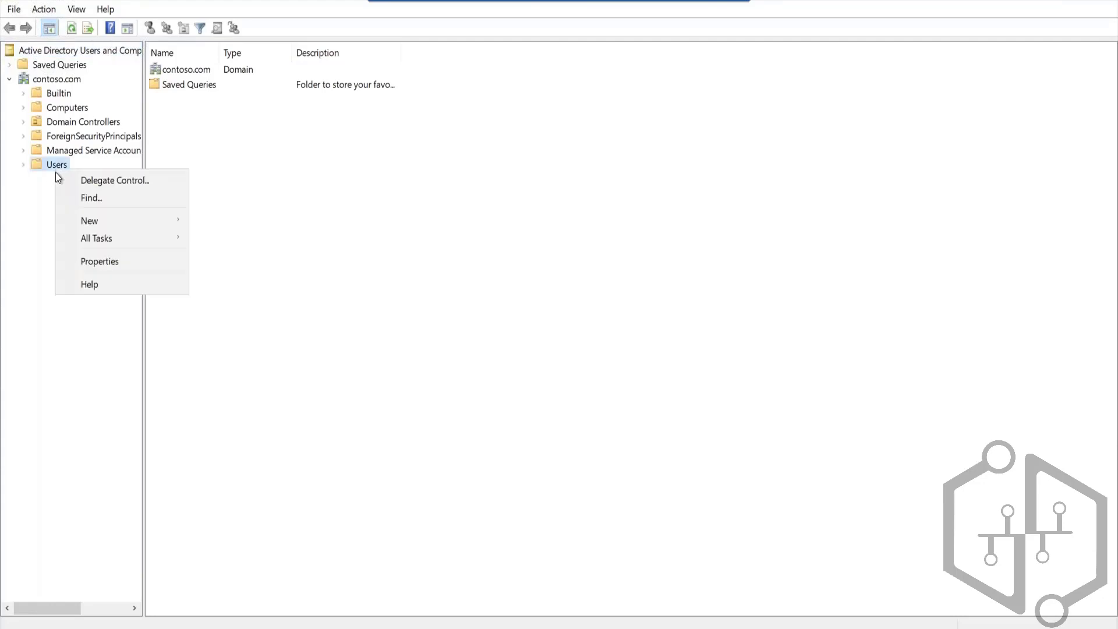
{"action": "mouse_move", "coordinate": [110, 220]}
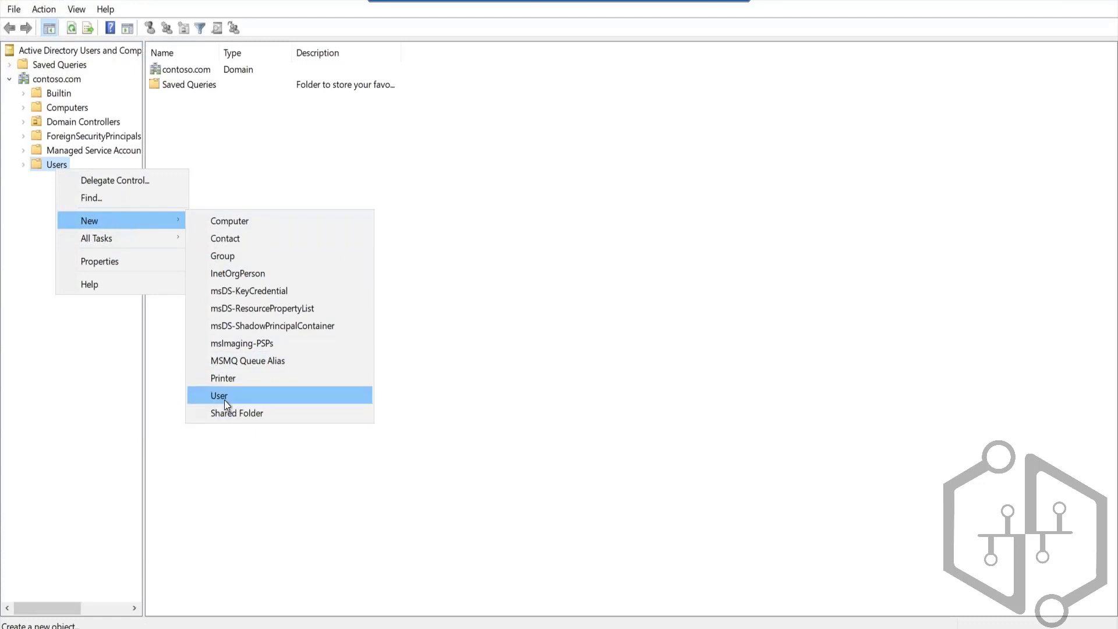
{"action": "left_click", "coordinate": [233, 256]}
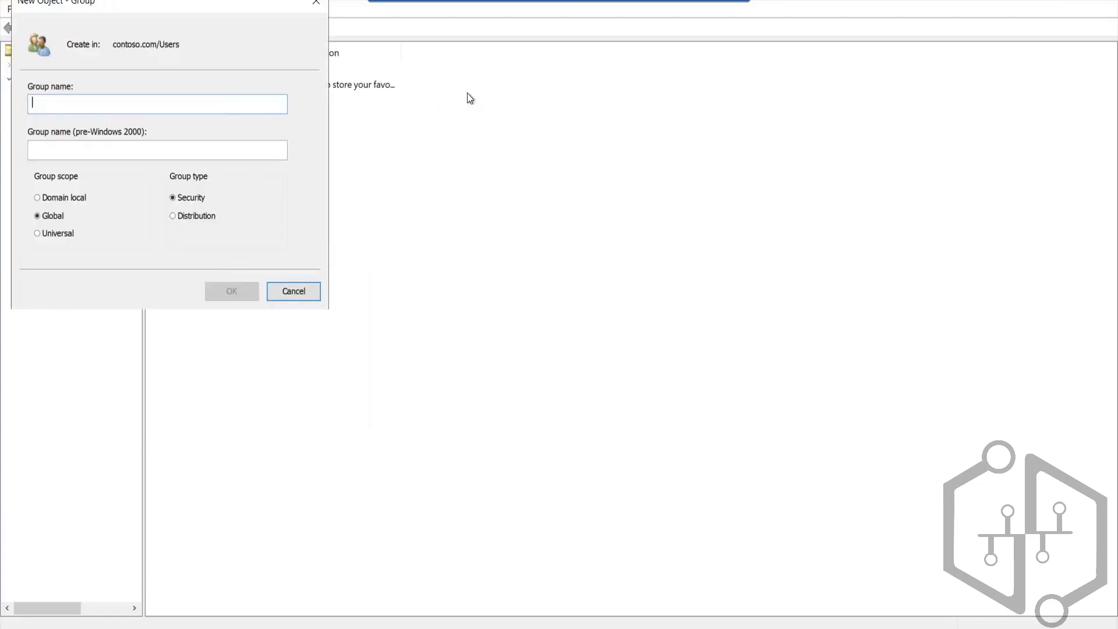
{"action": "type", "text": "adgroup"}
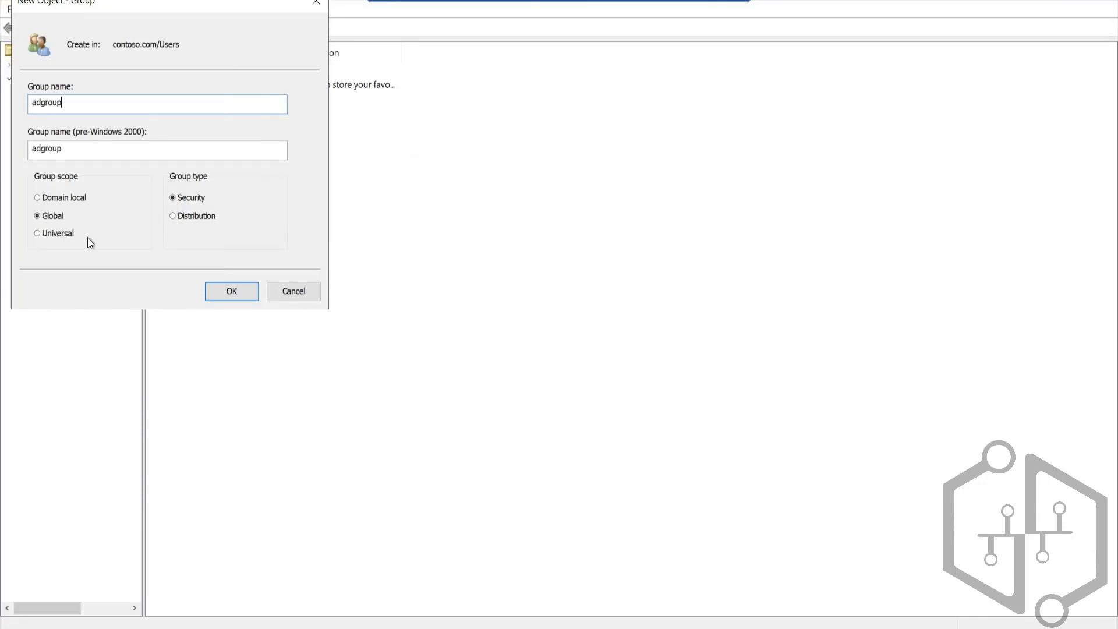
{"action": "left_click", "coordinate": [242, 293]}
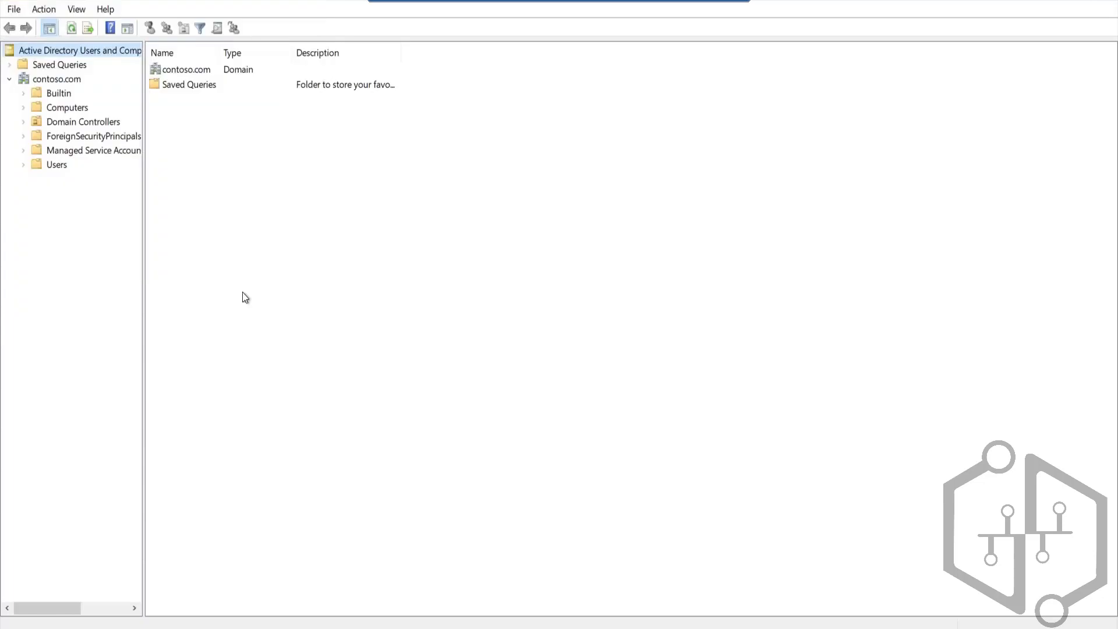
Step: Open the Users container and check its entries for the new adgroup group and the recently created domain user
{"action": "left_click", "coordinate": [56, 165]}
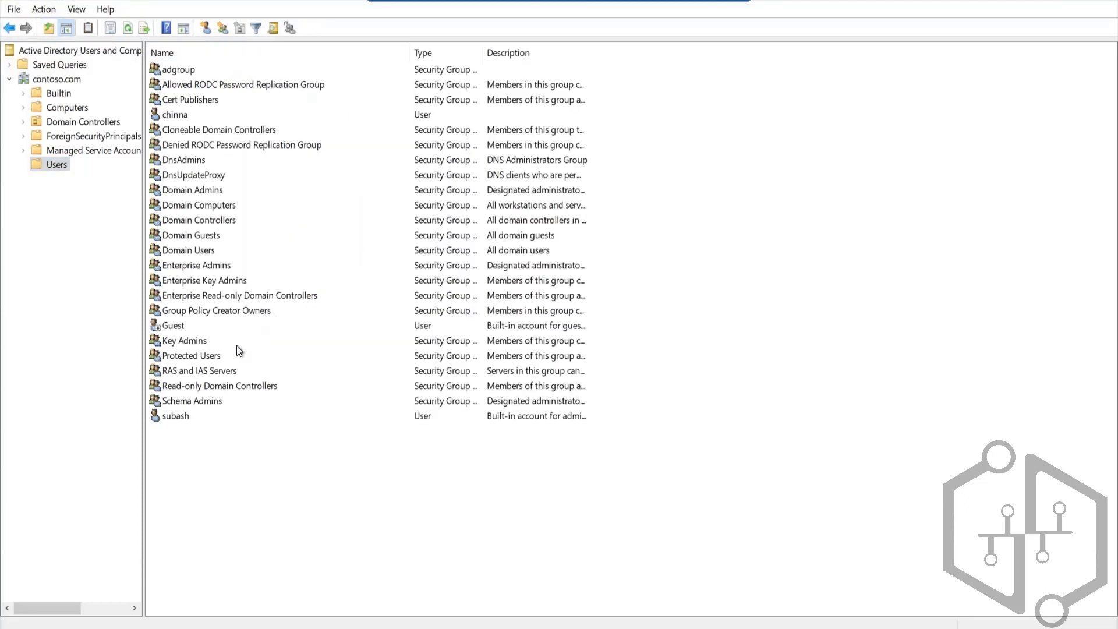
{"action": "left_click", "coordinate": [182, 71]}
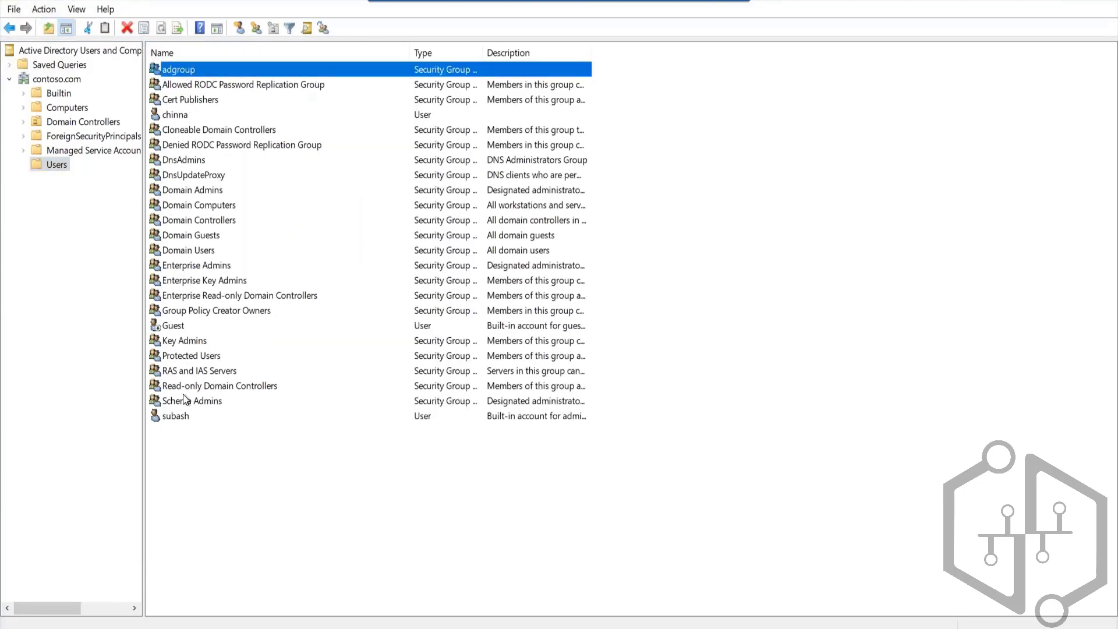
{"action": "left_click", "coordinate": [187, 115]}
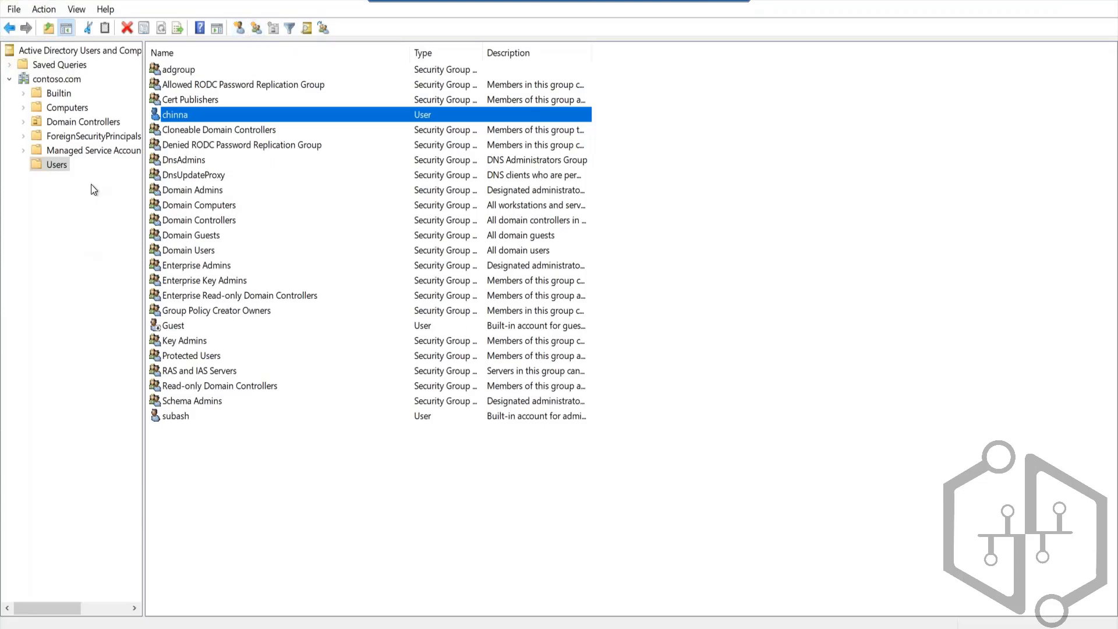
{"action": "right_click", "coordinate": [62, 170]}
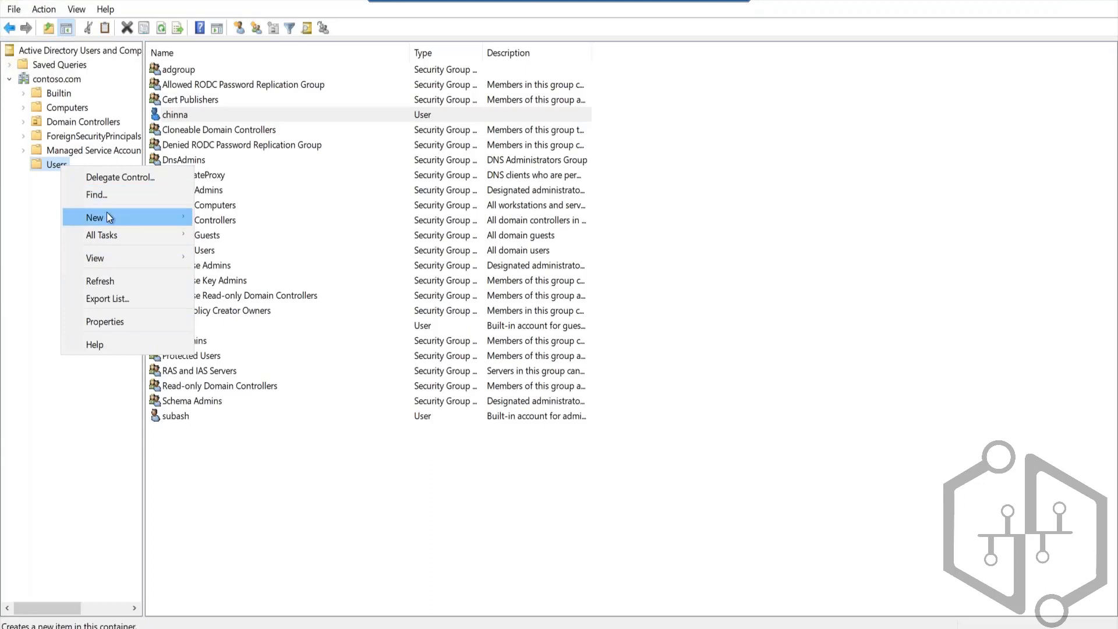
{"action": "mouse_move", "coordinate": [107, 212]}
{"action": "left_click", "coordinate": [229, 401]}
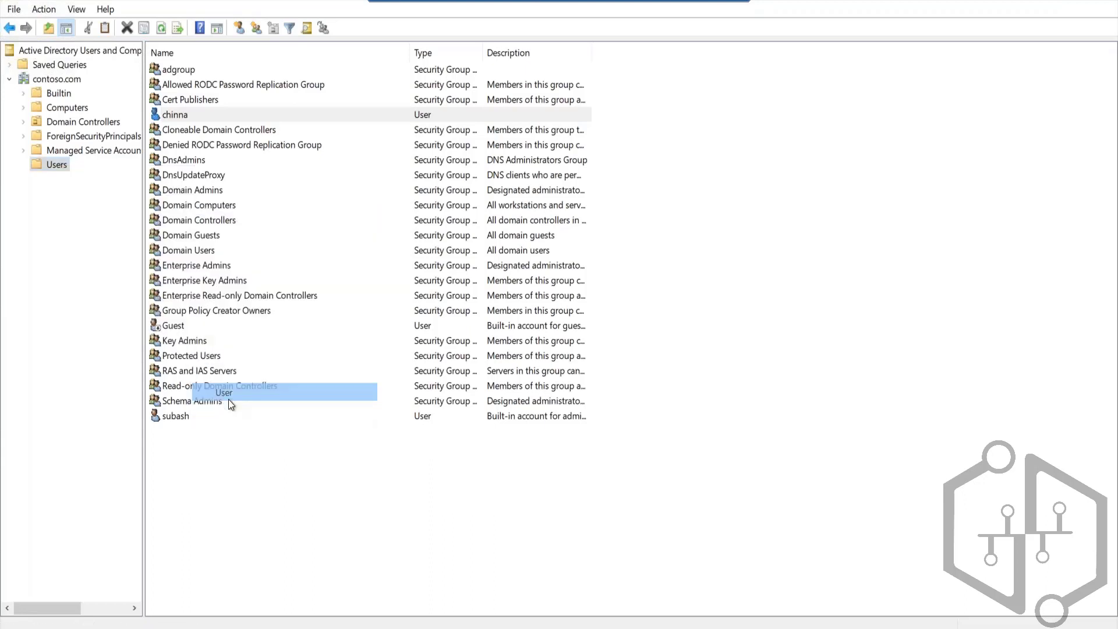
{"action": "left_click", "coordinate": [290, 272]}
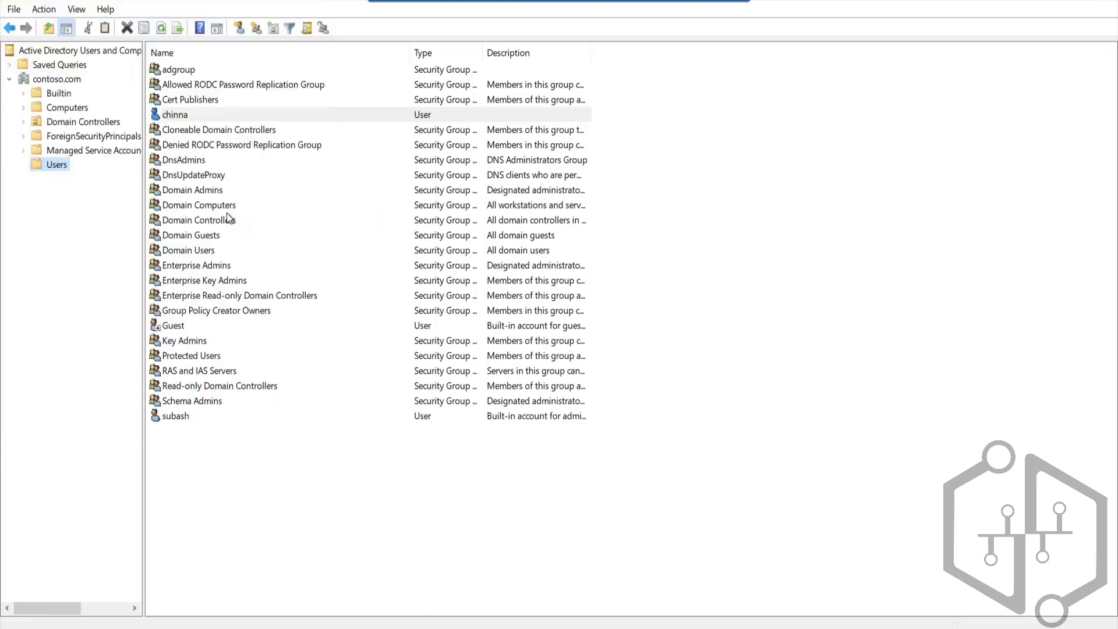
Step: Start another new user in the Users container, enter the first name and logon name at contoso.com, and continue to the password settings
{"action": "right_click", "coordinate": [64, 165]}
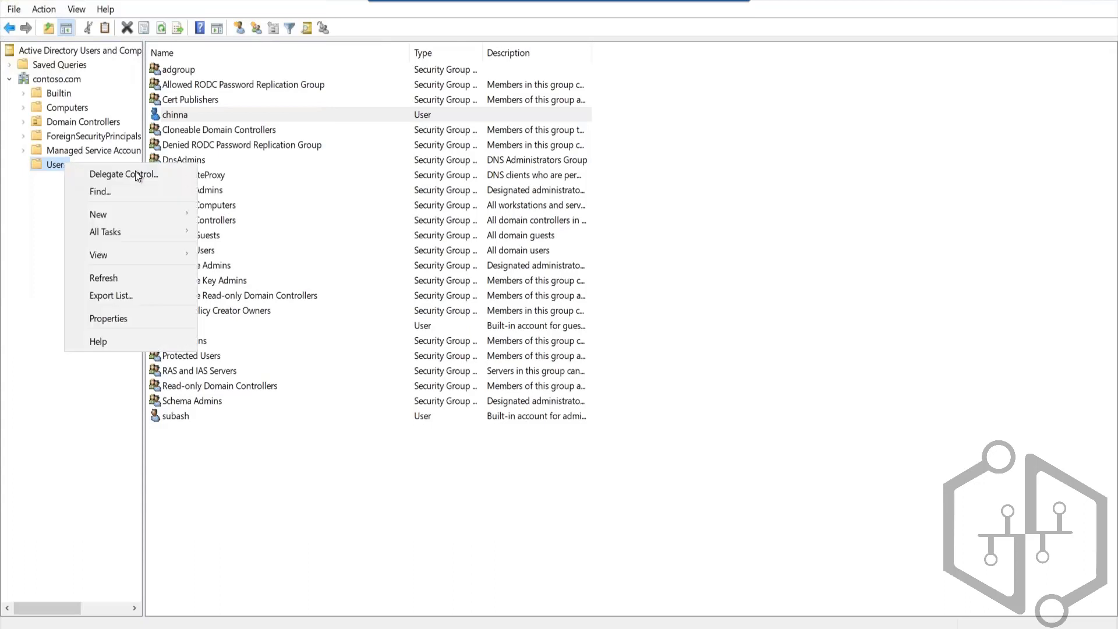
{"action": "mouse_move", "coordinate": [157, 215]}
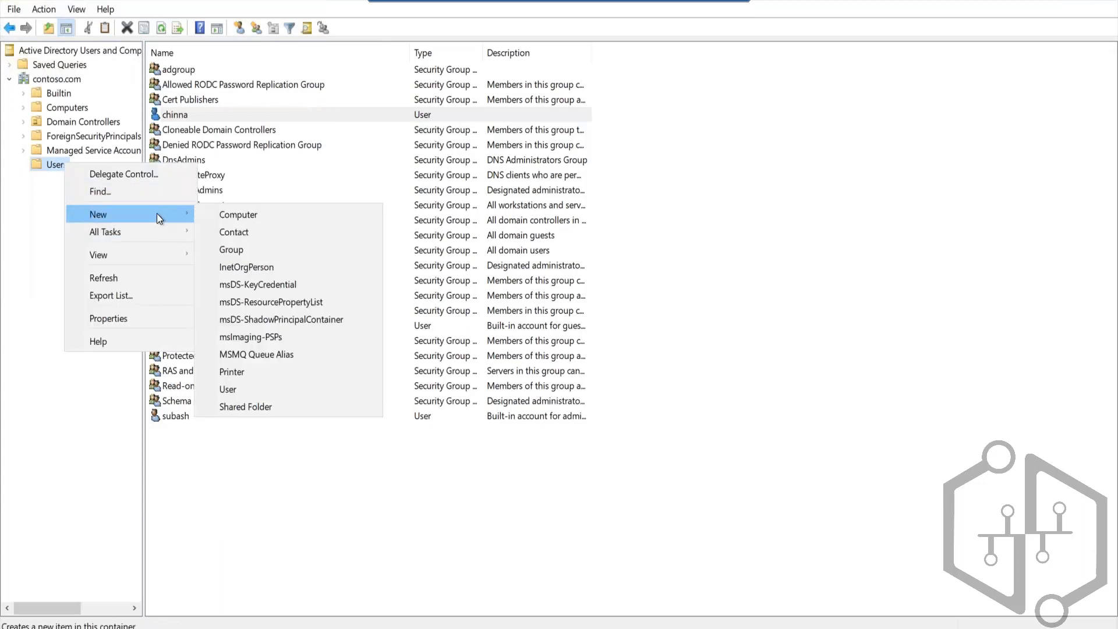
{"action": "left_click", "coordinate": [236, 388]}
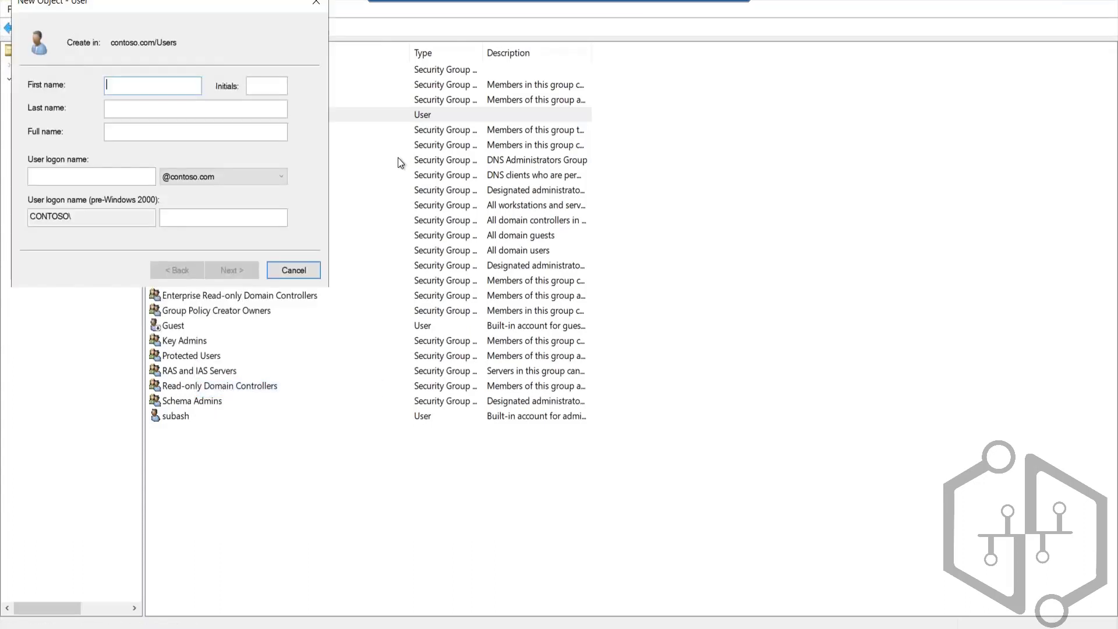
{"action": "type", "text": "guru"}
{"action": "key", "text": "Tab"}
{"action": "key", "text": "Tab"}
{"action": "key", "text": "Tab"}
{"action": "key", "text": "Tab"}
{"action": "key", "text": "Tab"}
{"action": "key", "text": "shift+Tab"}
{"action": "type", "text": "guru"}
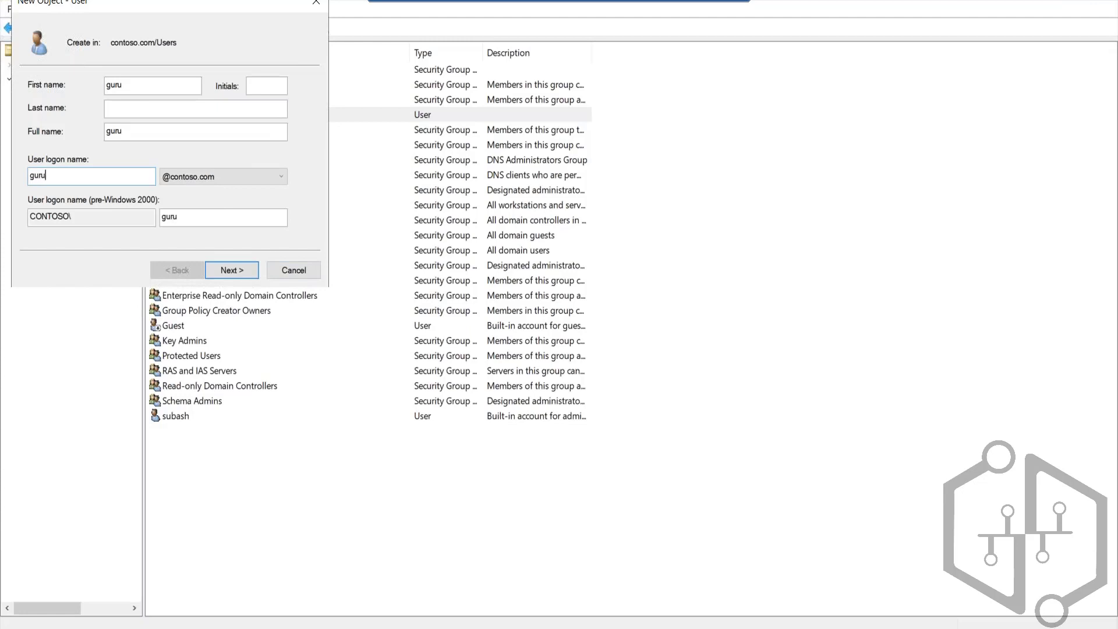
{"action": "left_click", "coordinate": [246, 275]}
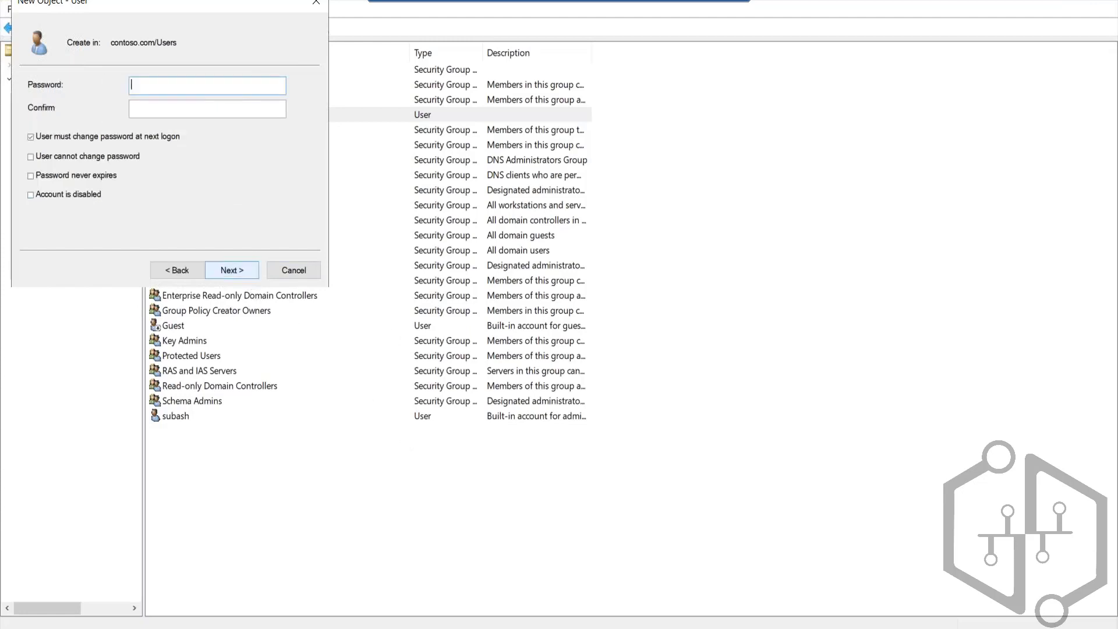
Step: Enable Password never expires and User cannot change password for the new user, dropping the password change at next logon
{"action": "left_click", "coordinate": [100, 172]}
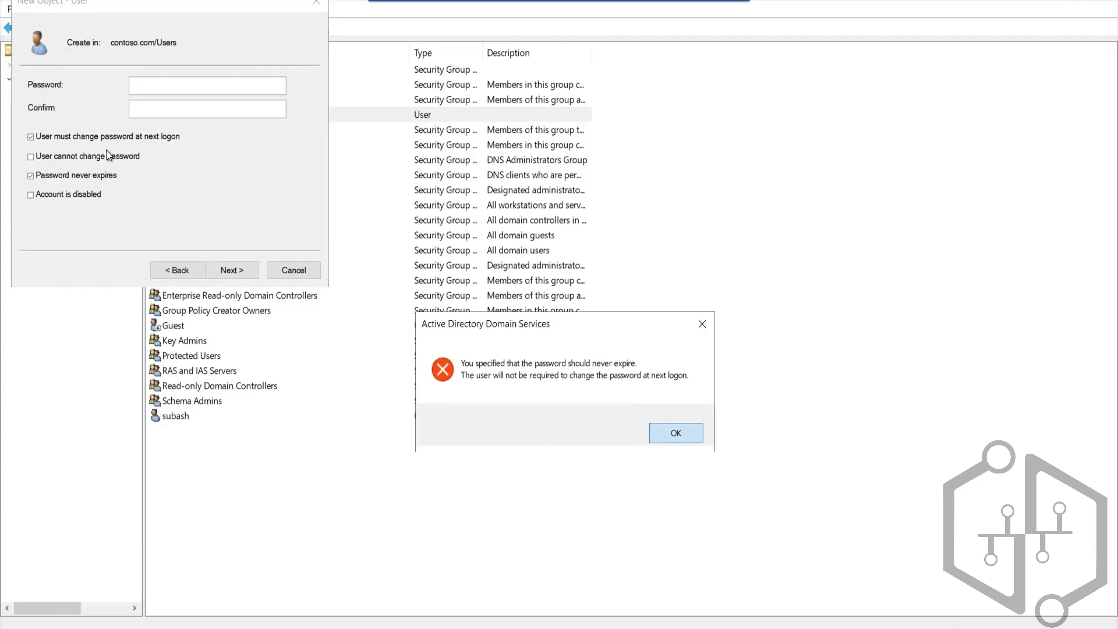
{"action": "key", "text": "Return"}
{"action": "left_click", "coordinate": [100, 155]}
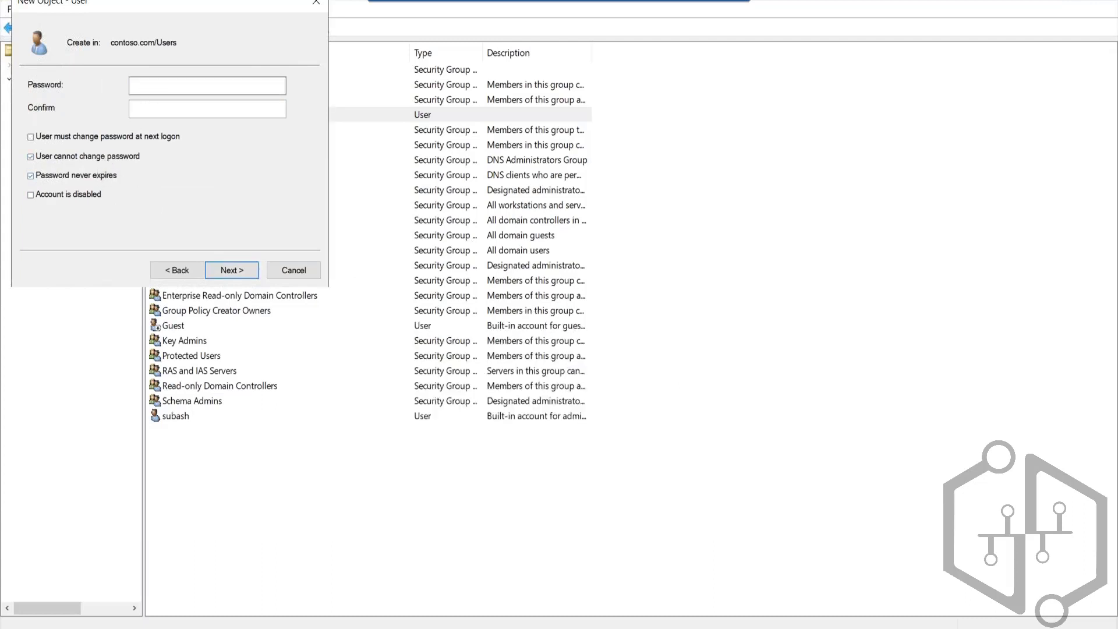
Step: Try to set and confirm a password for the new domain user and continue
{"action": "type", "text": "P@ssw0rd12345"}
{"action": "key", "text": "Tab"}
{"action": "type", "text": "P@ssw0rd12345"}
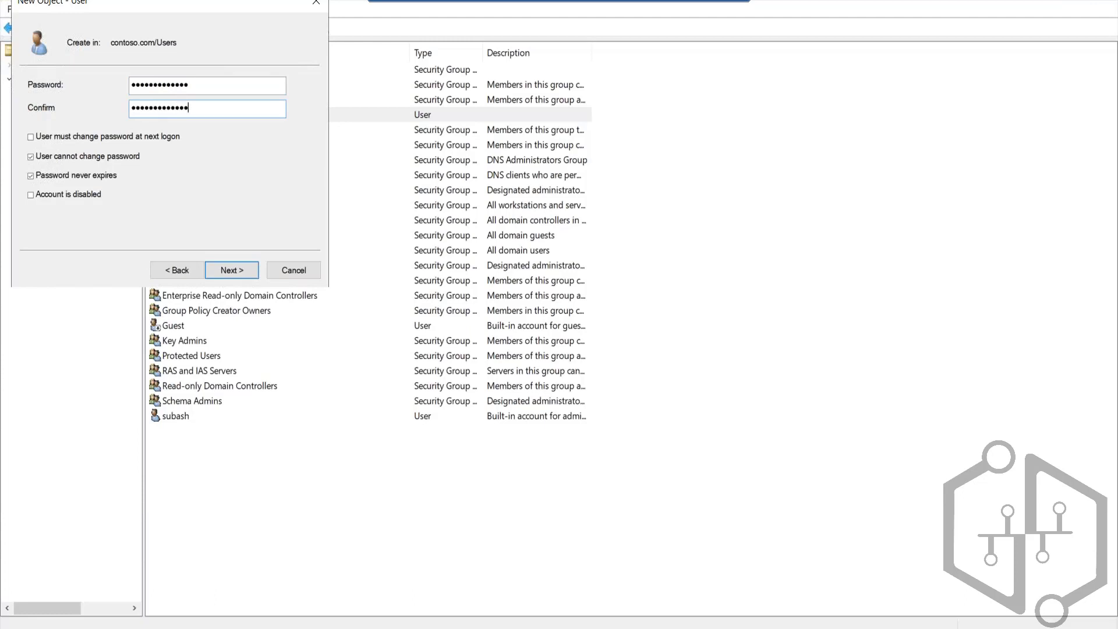
{"action": "left_click", "coordinate": [243, 268]}
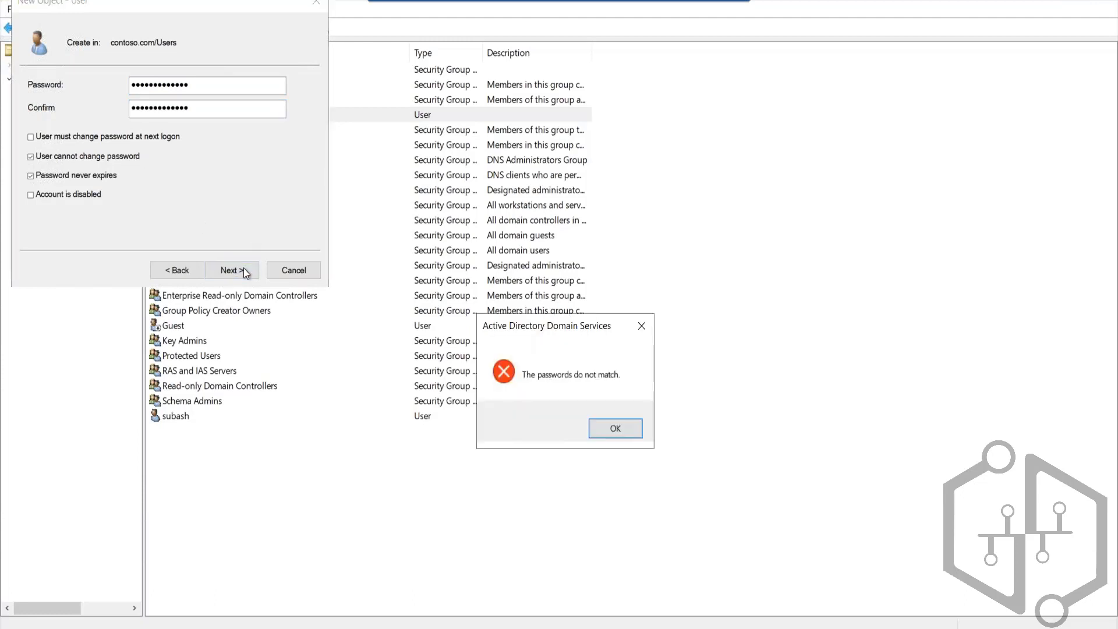
{"action": "key", "text": "Return"}
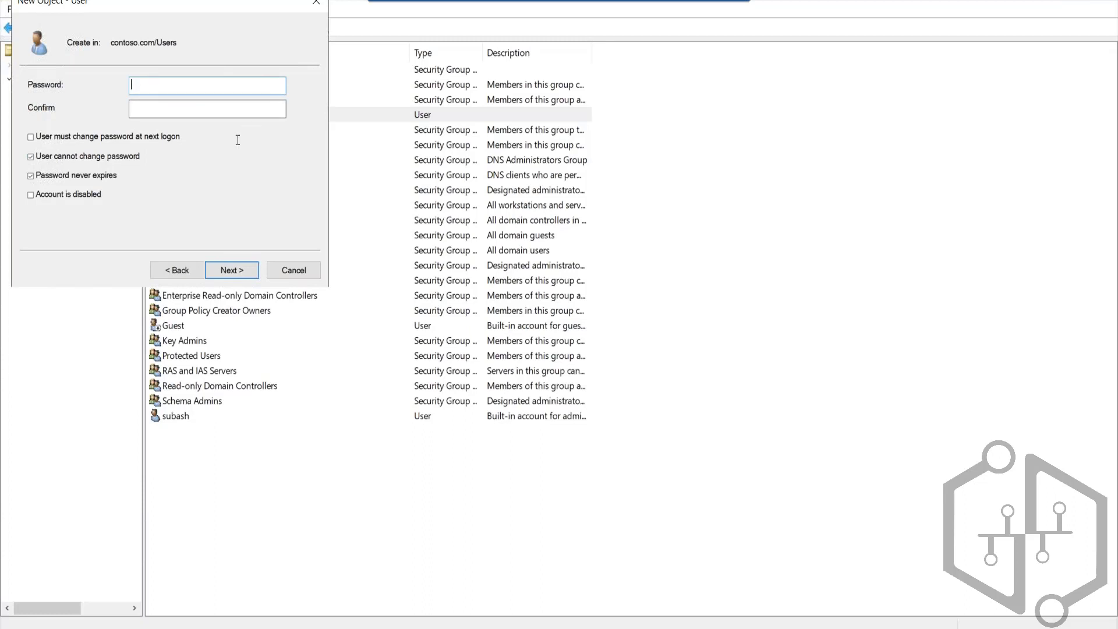
Step: Re-enter the account password in both password fields and try to continue
{"action": "type", "text": "P@ssword12345"}
{"action": "key", "text": "Tab"}
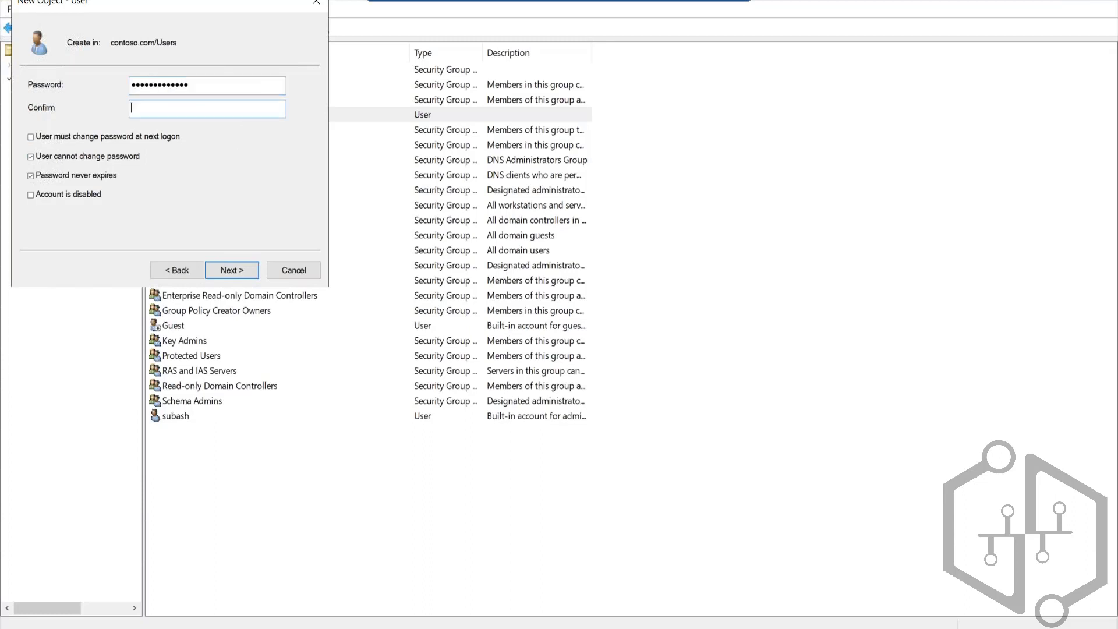
{"action": "type", "text": "P@ssword12345"}
{"action": "left_click", "coordinate": [251, 275]}
{"action": "key", "text": "Return"}
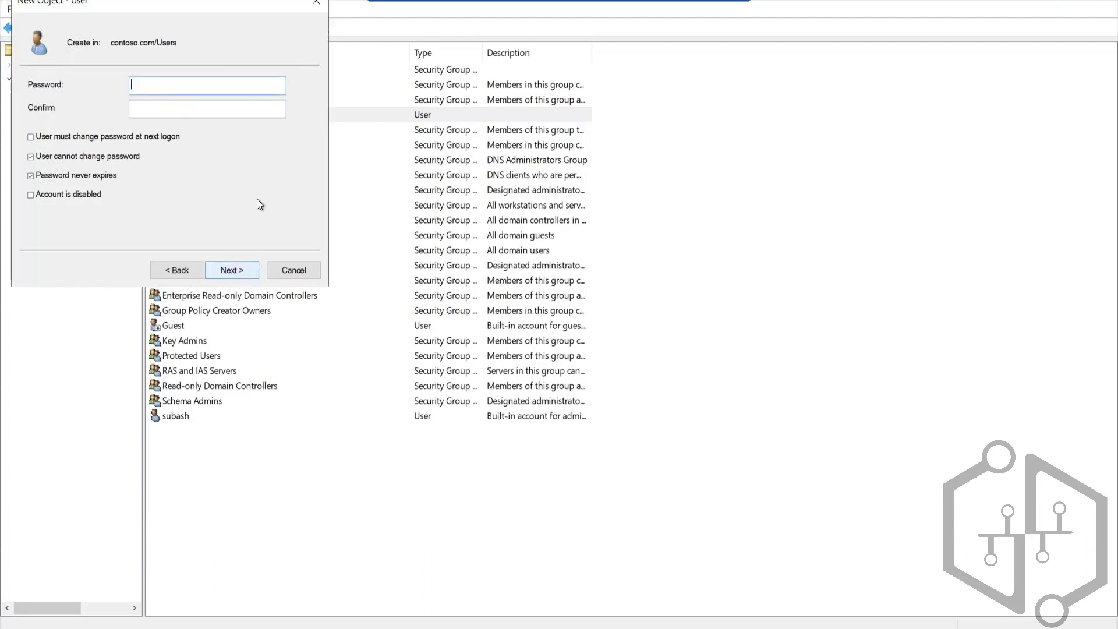
Step: Try a different password and confirmation for the new domain account
{"action": "type", "text": "P@ssw0rd@1234"}
{"action": "key", "text": "Tab"}
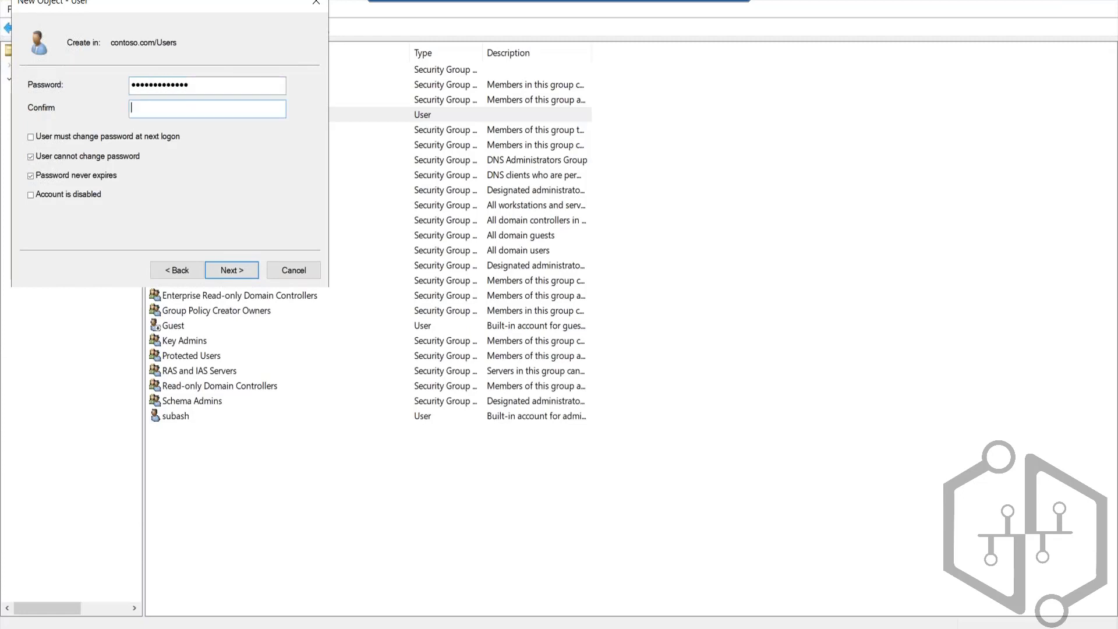
{"action": "type", "text": "P@ssw0rd@1234"}
{"action": "left_click", "coordinate": [226, 274]}
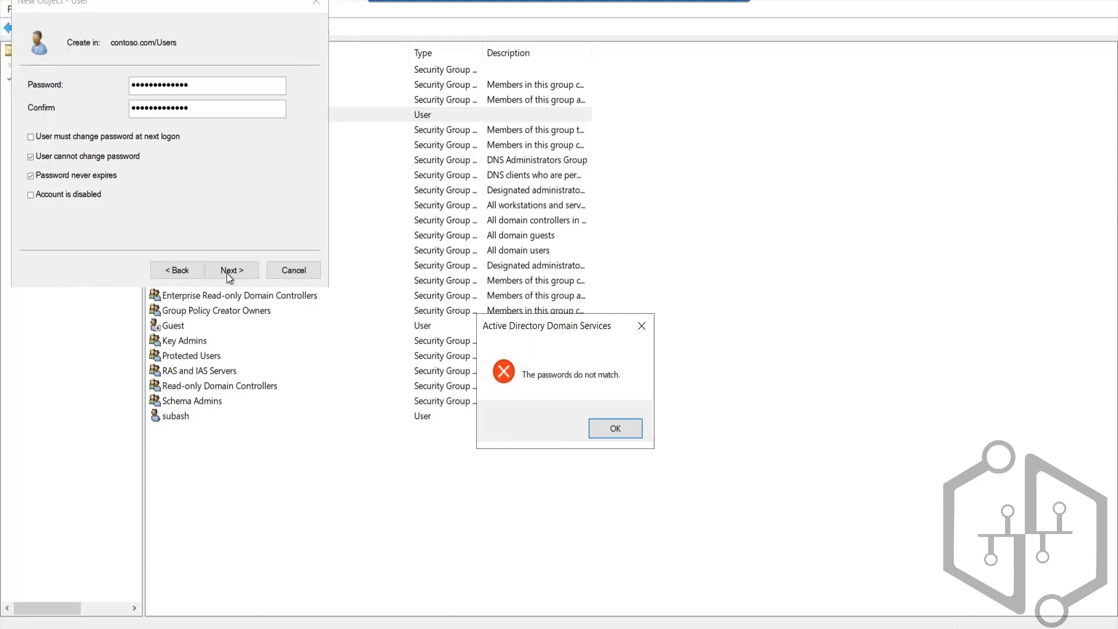
{"action": "key", "text": "Return"}
Step: Make another attempt at entering and confirming the new account's password and moving on
{"action": "type", "text": "Password123!@"}
{"action": "key", "text": "Tab"}
{"action": "type", "text": "Passwor"}
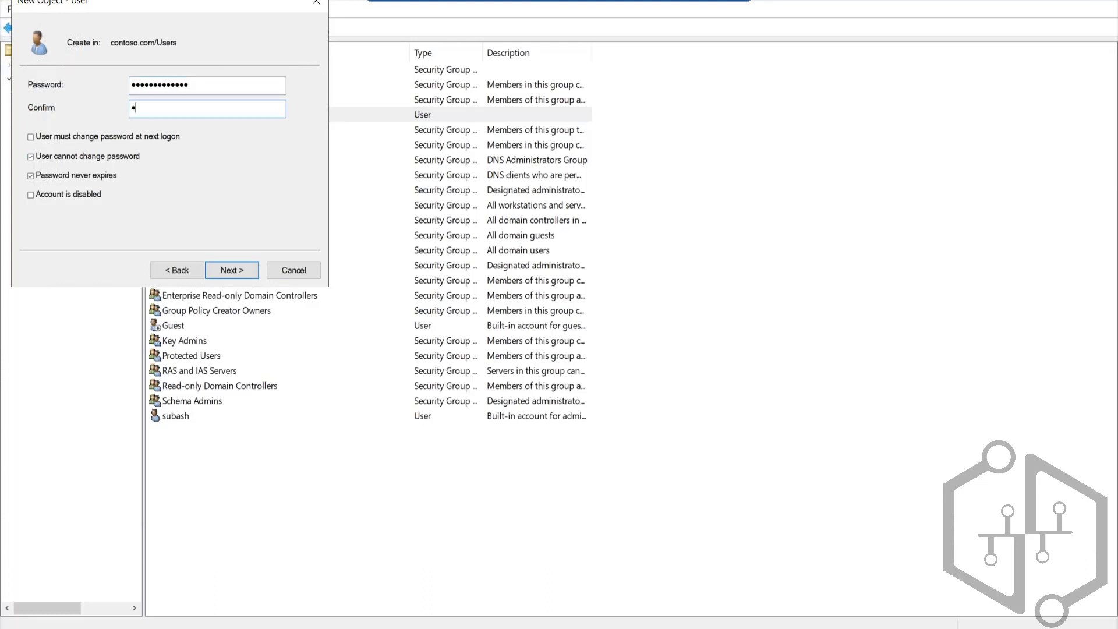
{"action": "type", "text": "d123!@"}
{"action": "left_click", "coordinate": [252, 273]}
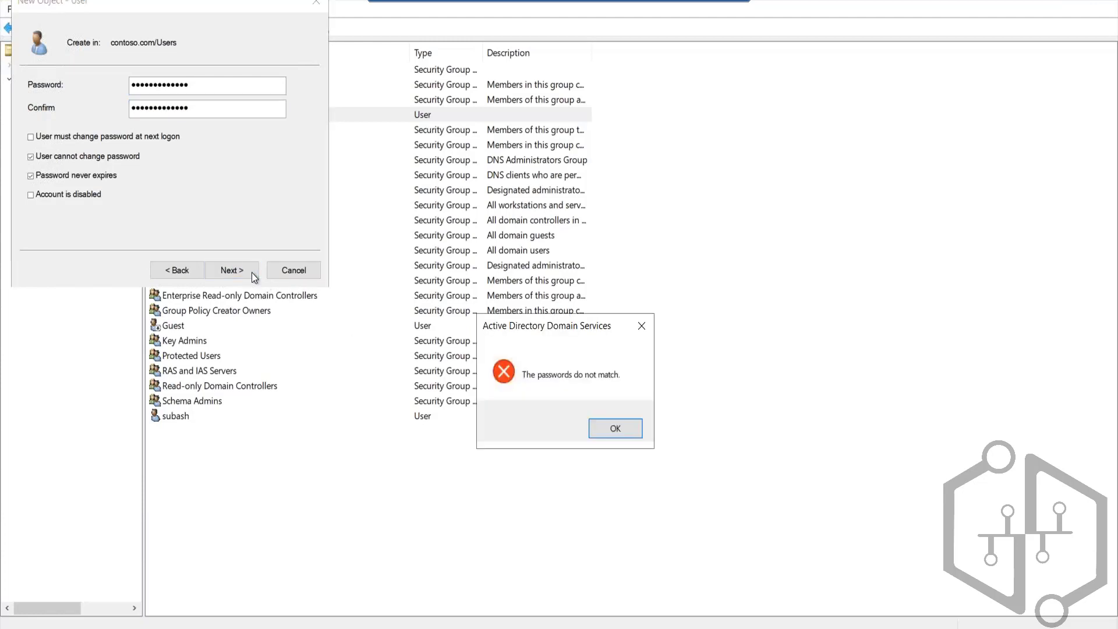
{"action": "key", "text": "Return"}
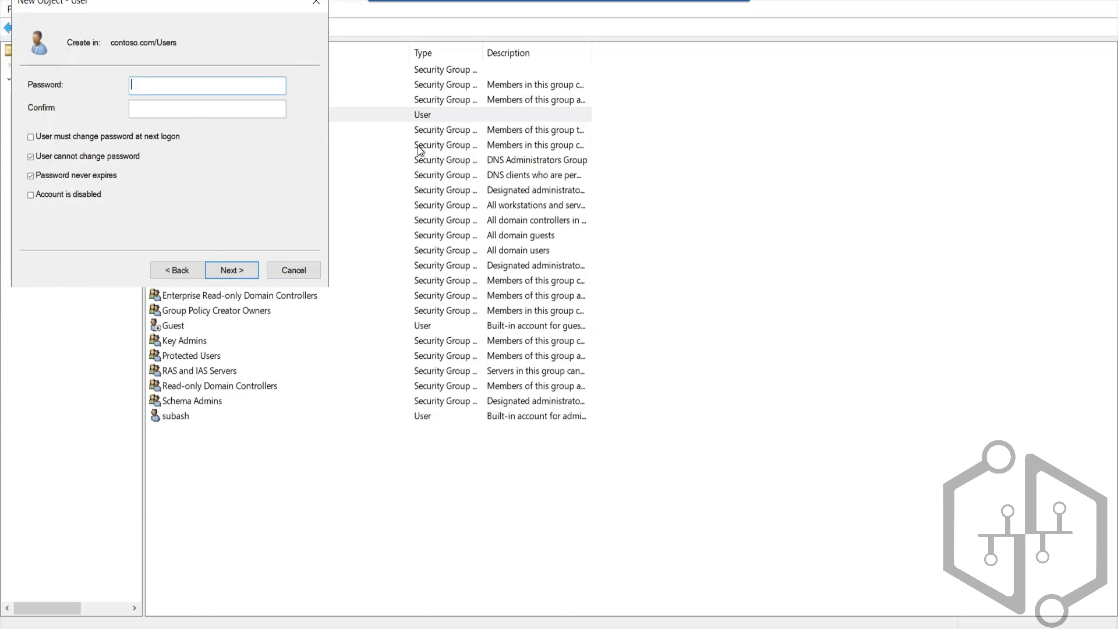
Step: Enter and confirm the second user's password and finish creating the account
{"action": "type", "text": "Password@1234"}
{"action": "key", "text": "Tab"}
{"action": "type", "text": "Passwor"}
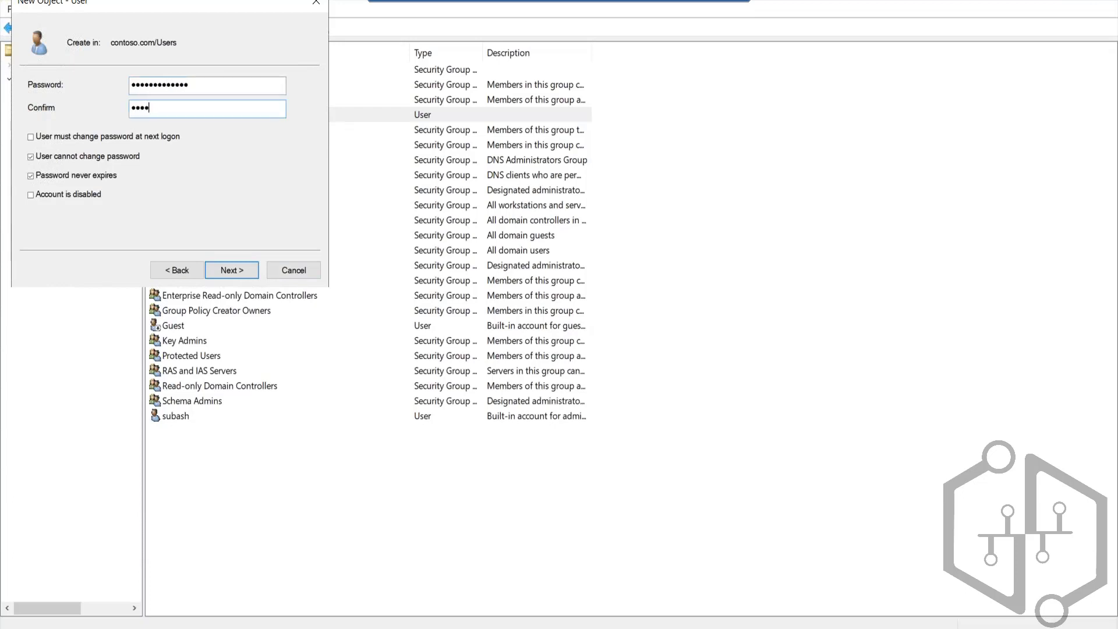
{"action": "type", "text": "d@1234"}
{"action": "left_click", "coordinate": [240, 274]}
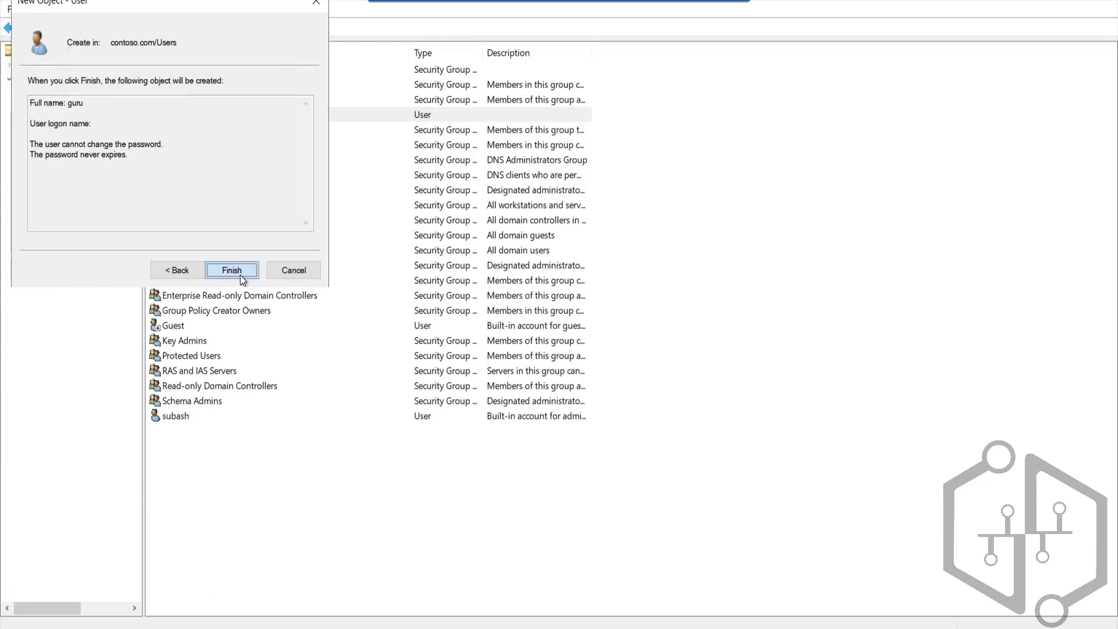
{"action": "left_click", "coordinate": [240, 275]}
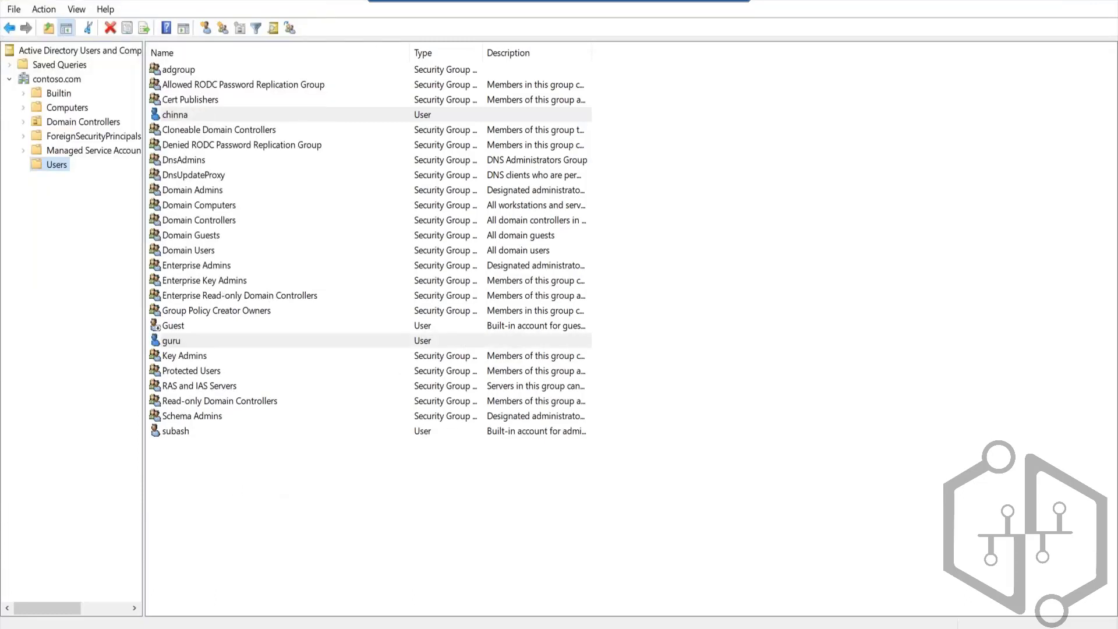
Step: Close Active Directory Users and Computers, leave Server Manager, and switch to the Az 303 notes in OneNote
{"action": "left_click", "coordinate": [1105, 3]}
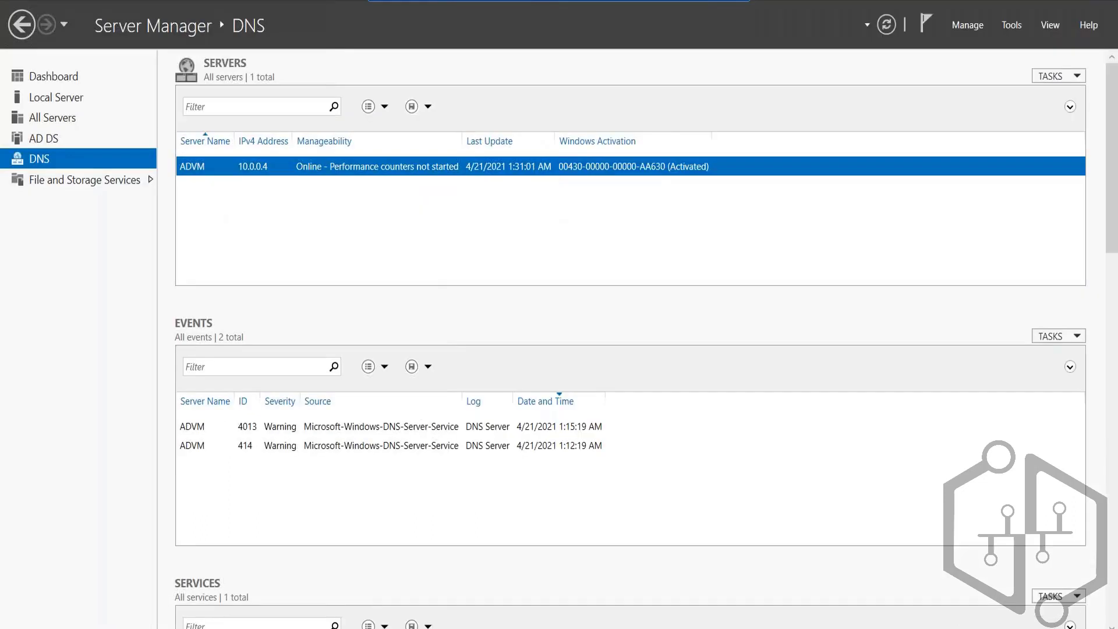
{"action": "left_click", "coordinate": [1105, 3]}
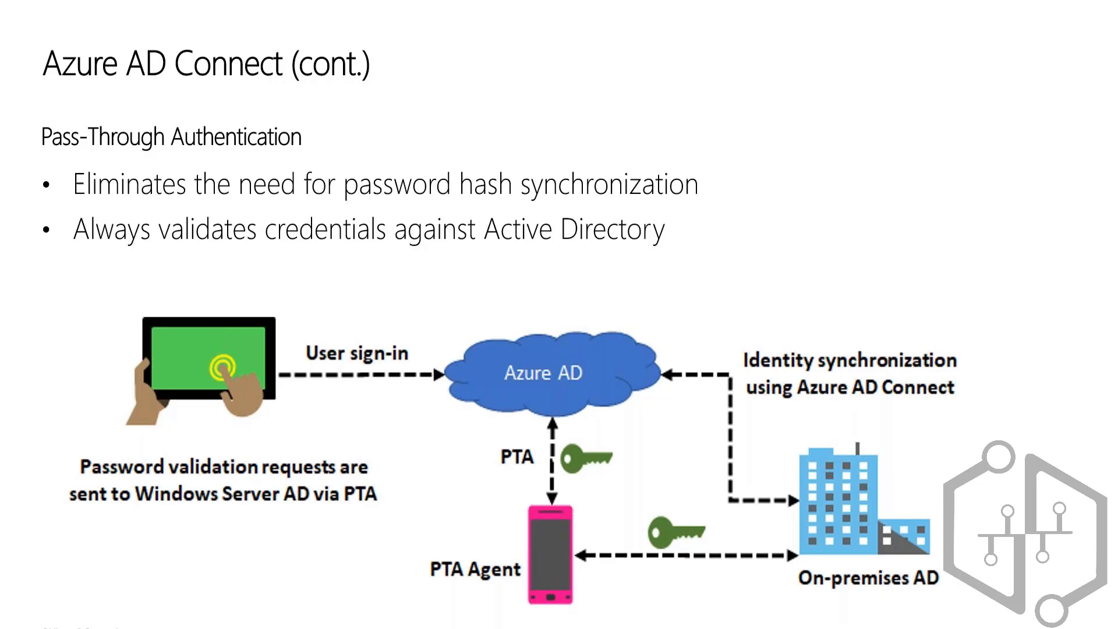
{"action": "key", "text": "alt+Tab"}
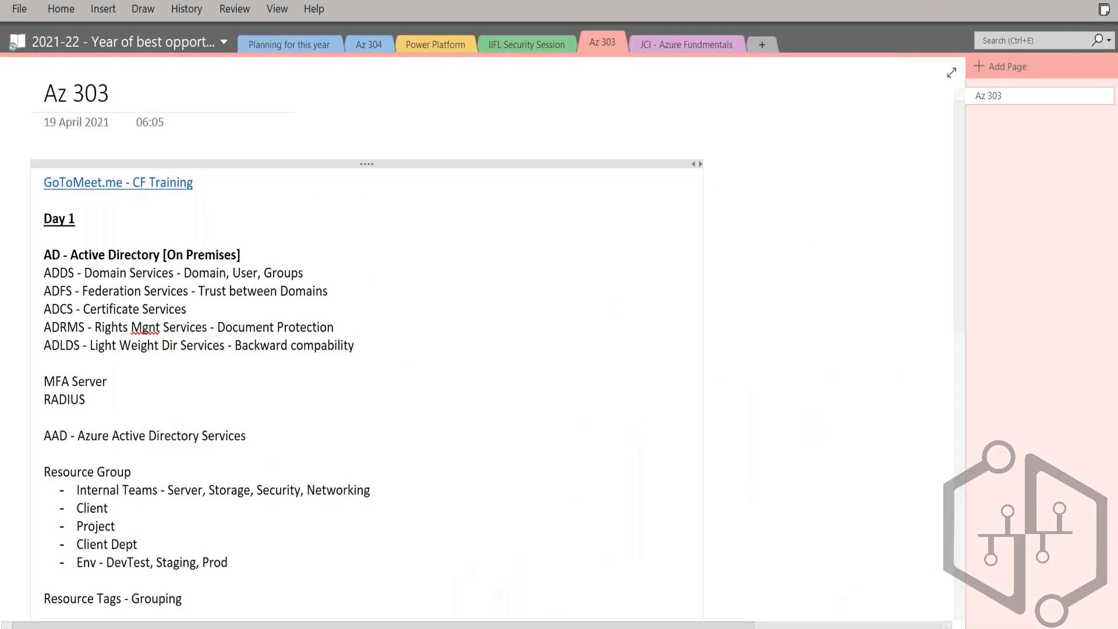
Step: Add a bold, underlined heading "Create ADVM" at the end of the Az 303 notes
{"action": "scroll", "coordinate": [204, 572], "scroll_direction": "down", "scroll_amount": 10}
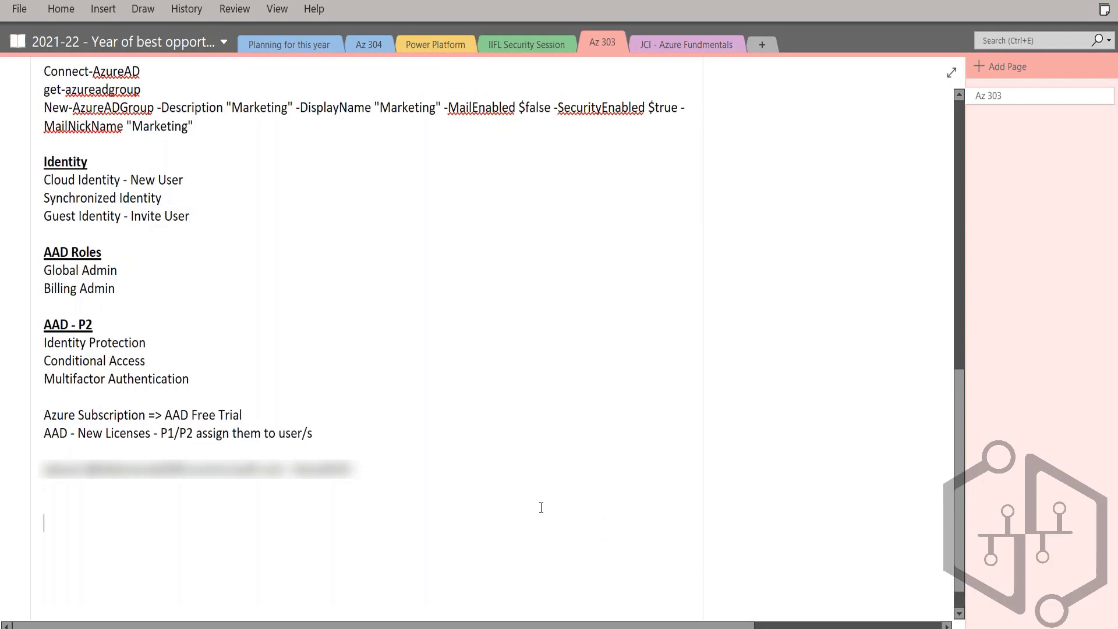
{"action": "type", "text": "Create ADVM"}
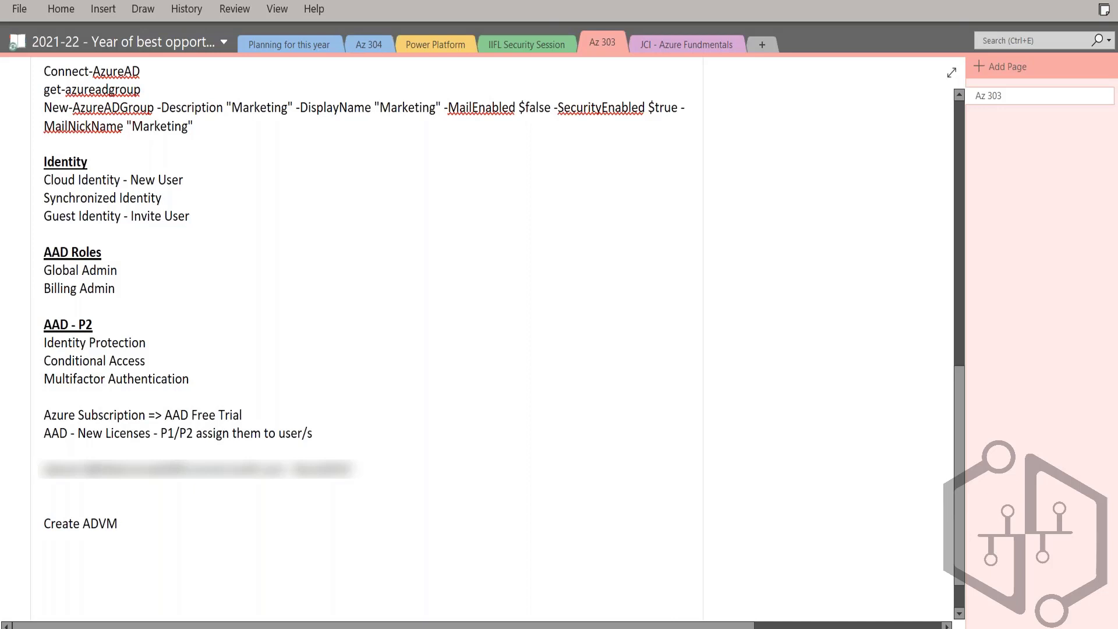
{"action": "key", "text": "shift+Home"}
{"action": "key", "text": "ctrl+b"}
{"action": "key", "text": "ctrl+u"}
{"action": "key", "text": "End"}
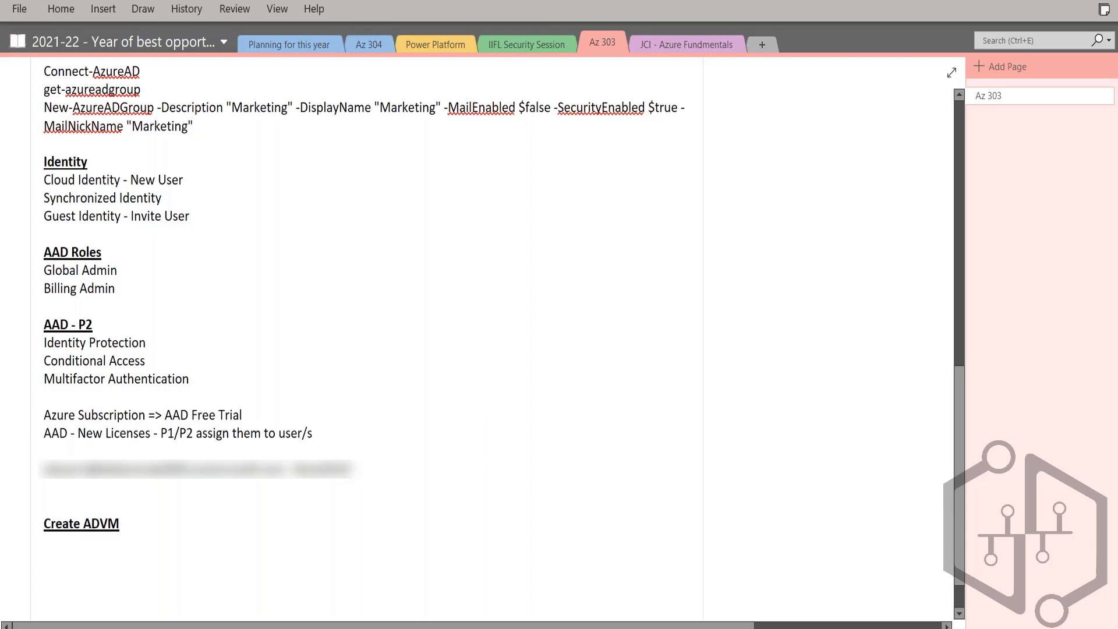
Step: Start a dashed list under the Create ADVM heading with the item "Create VM with Windows OS >Windows 2012"
{"action": "key", "text": "Return"}
{"action": "type", "text": "-"}
{"action": "type", "text": " Create V"}
{"action": "type", "text": "M "}
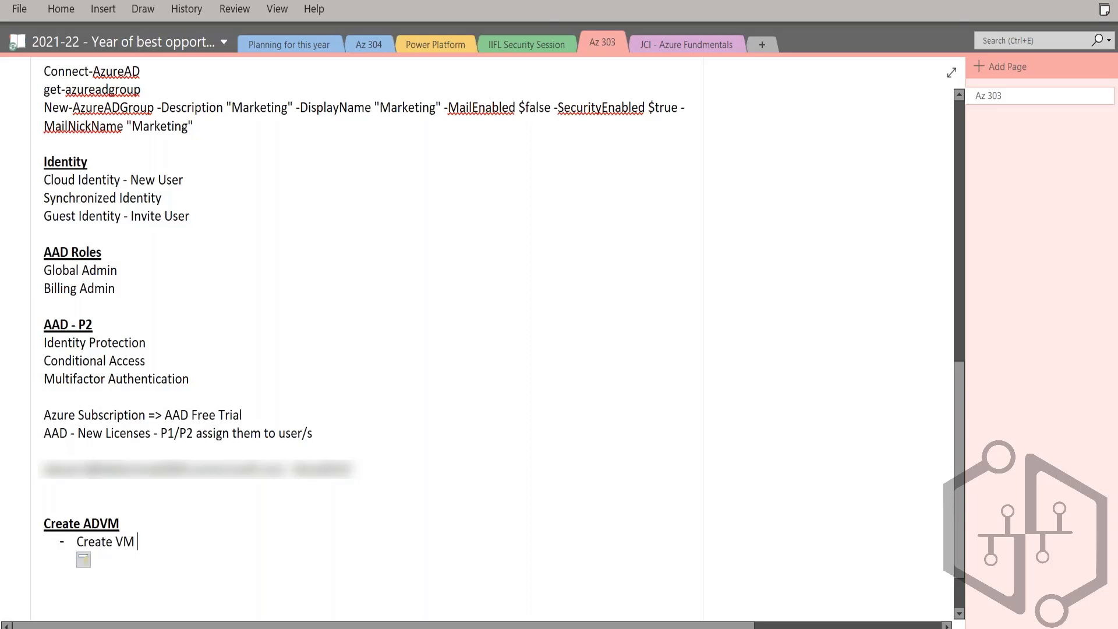
{"action": "type", "text": "with Windows OS"}
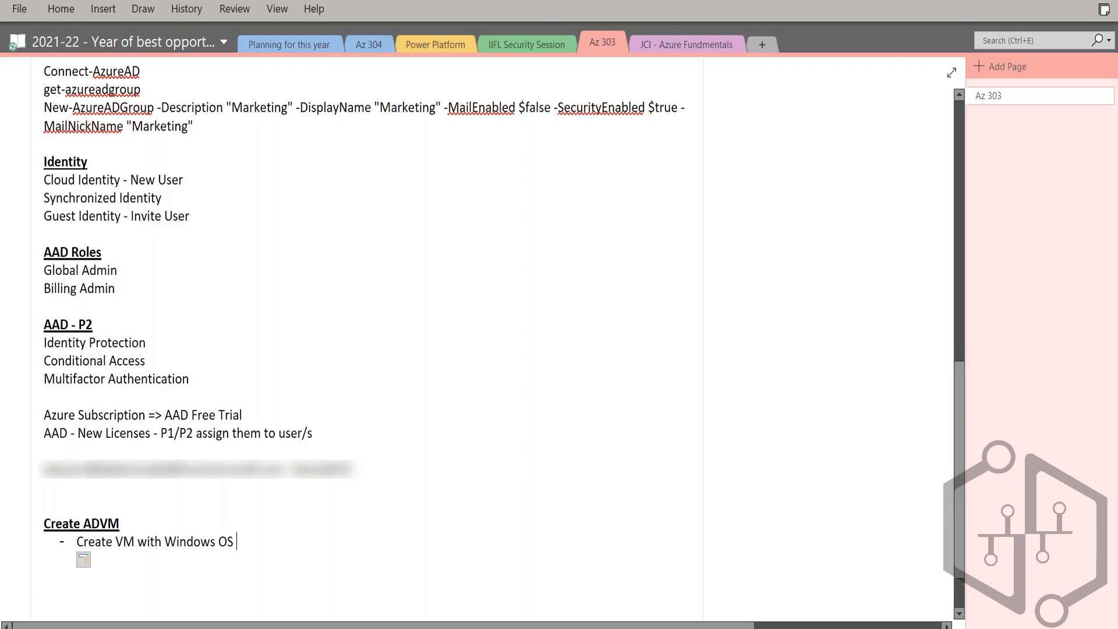
{"action": "key", "text": "Return"}
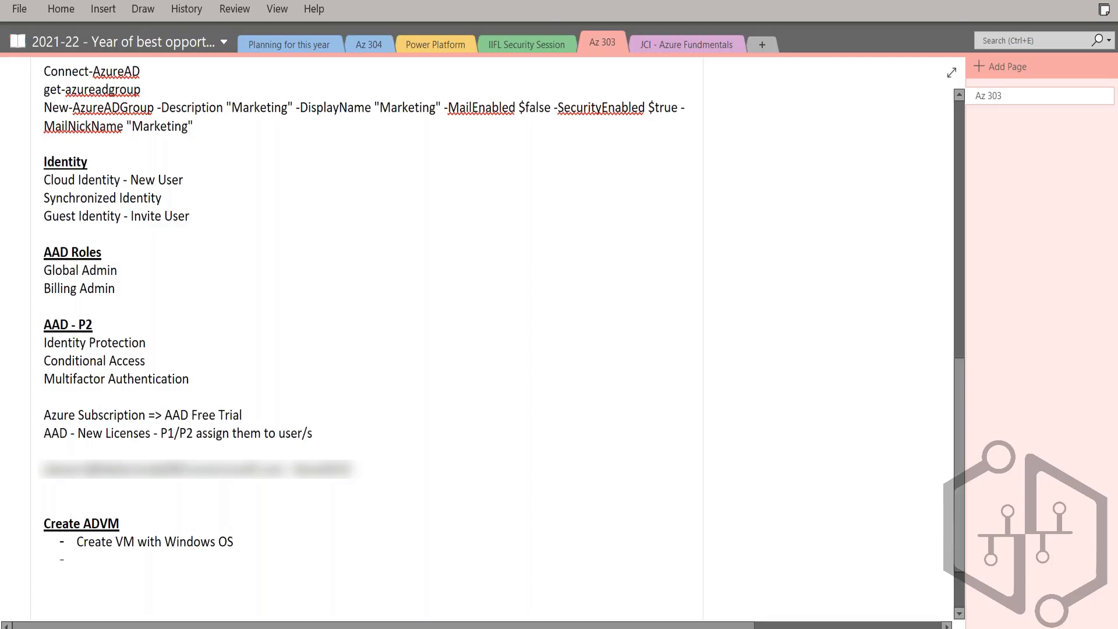
{"action": "key", "text": "BackSpace"}
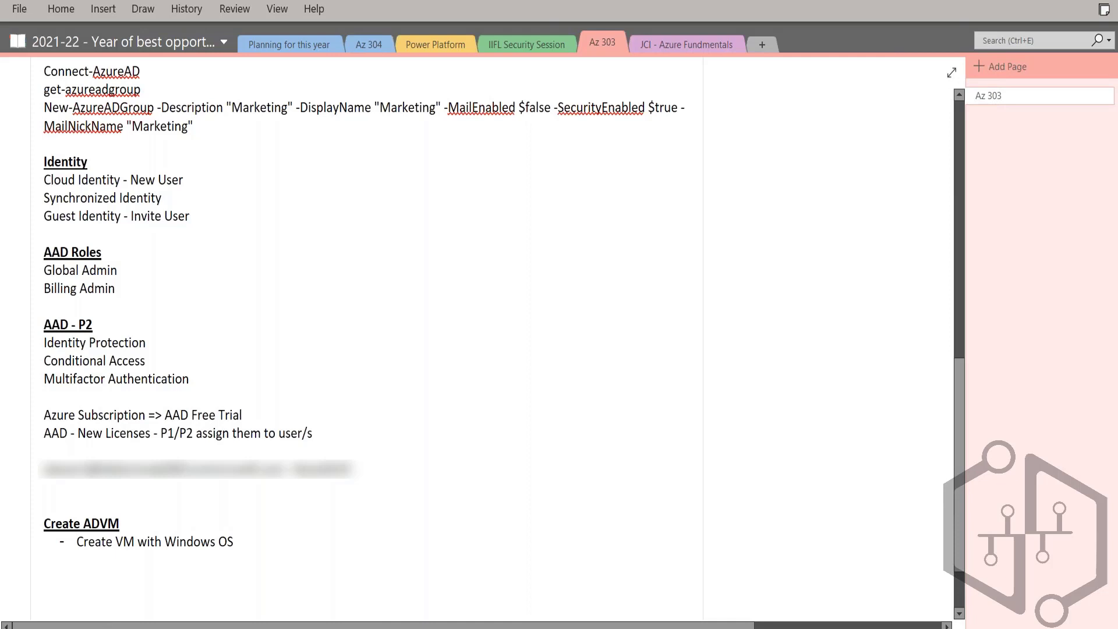
{"action": "type", "text": ">Windows 2012"}
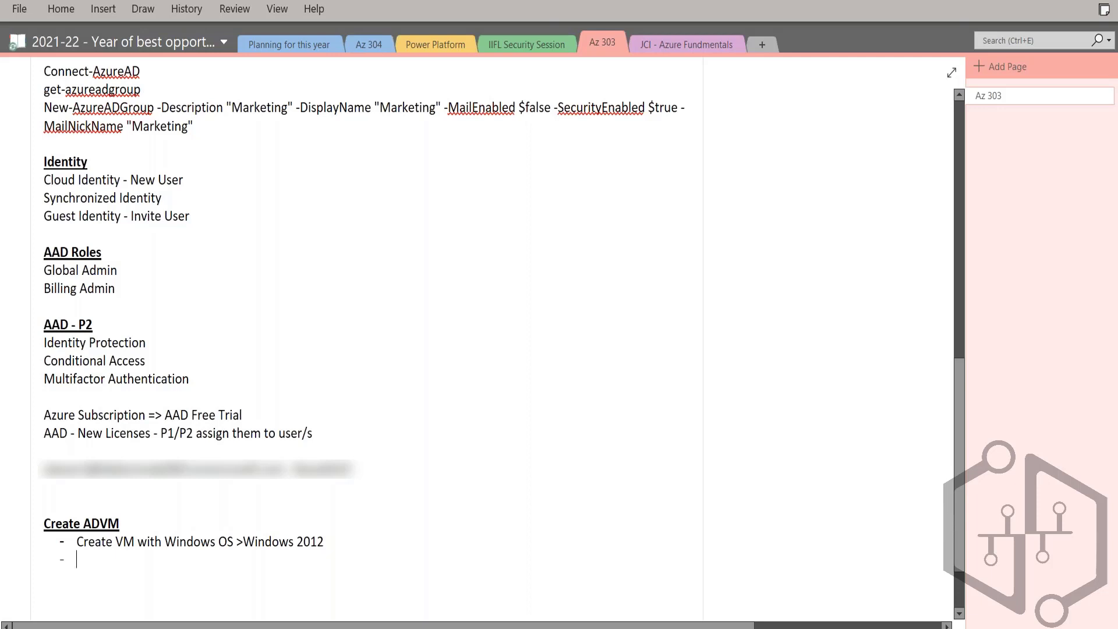
Step: Add the list item "Install ADDS role" below the VM creation line
{"action": "type", "text": "Install"}
{"action": "type", "text": " AA"}
{"action": "type", "text": "DDS role"}
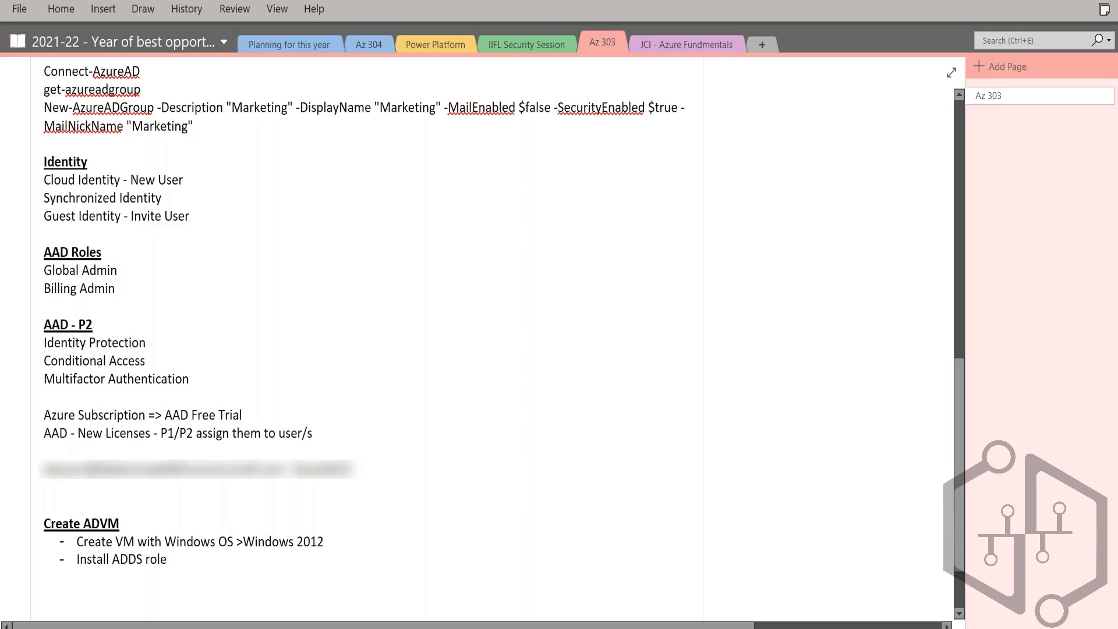
{"action": "key", "text": "Return"}
Step: Add the list items "Configure ADDS" and "Add Users and Groups" to the Create ADVM list
{"action": "scroll", "coordinate": [507, 527], "scroll_direction": "down", "scroll_amount": 2}
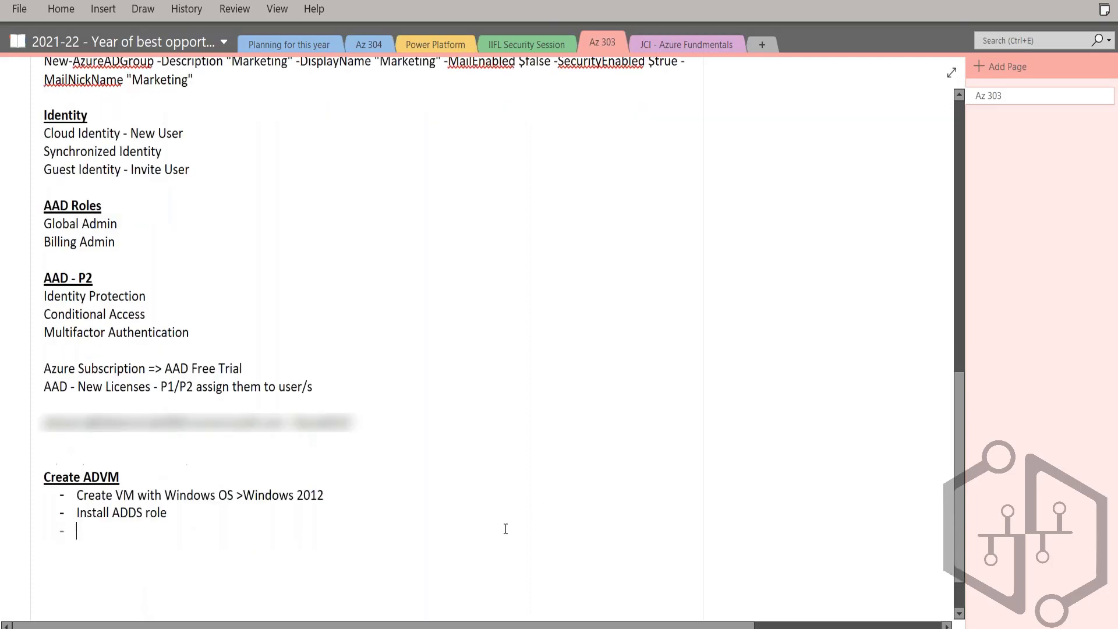
{"action": "type", "text": "C"}
{"action": "key", "text": "BackSpace"}
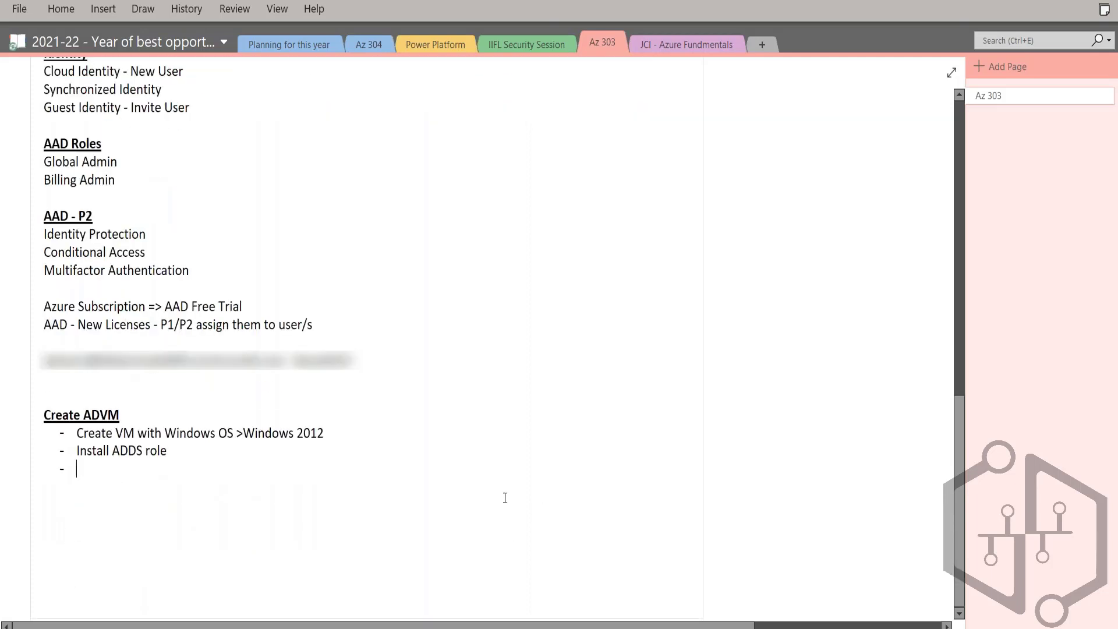
{"action": "type", "text": "Configure ADDS"}
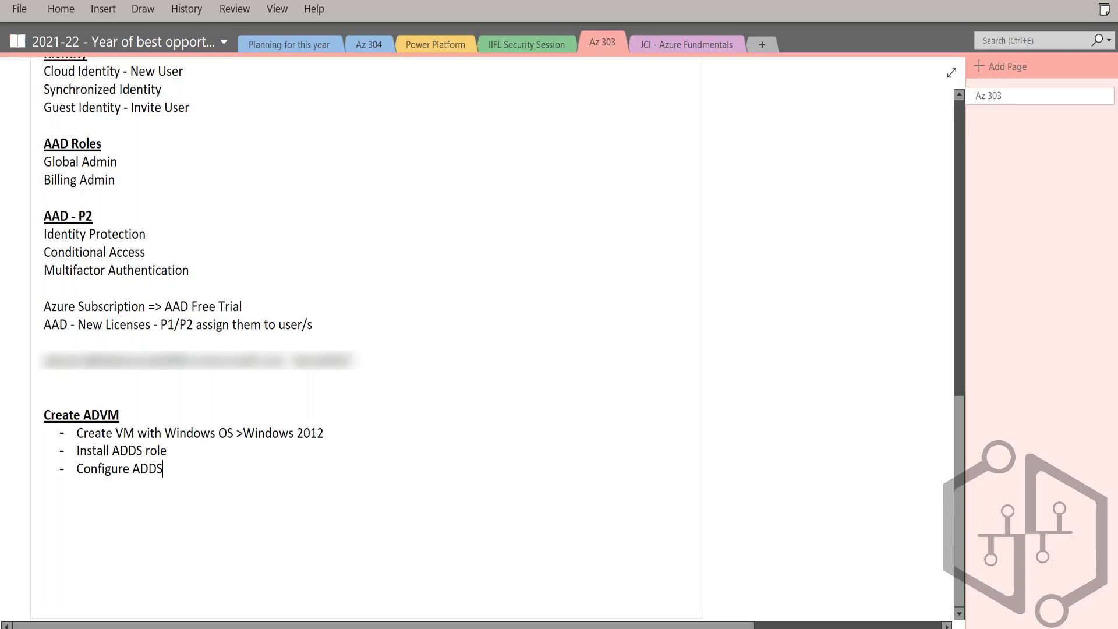
{"action": "key", "text": "Return"}
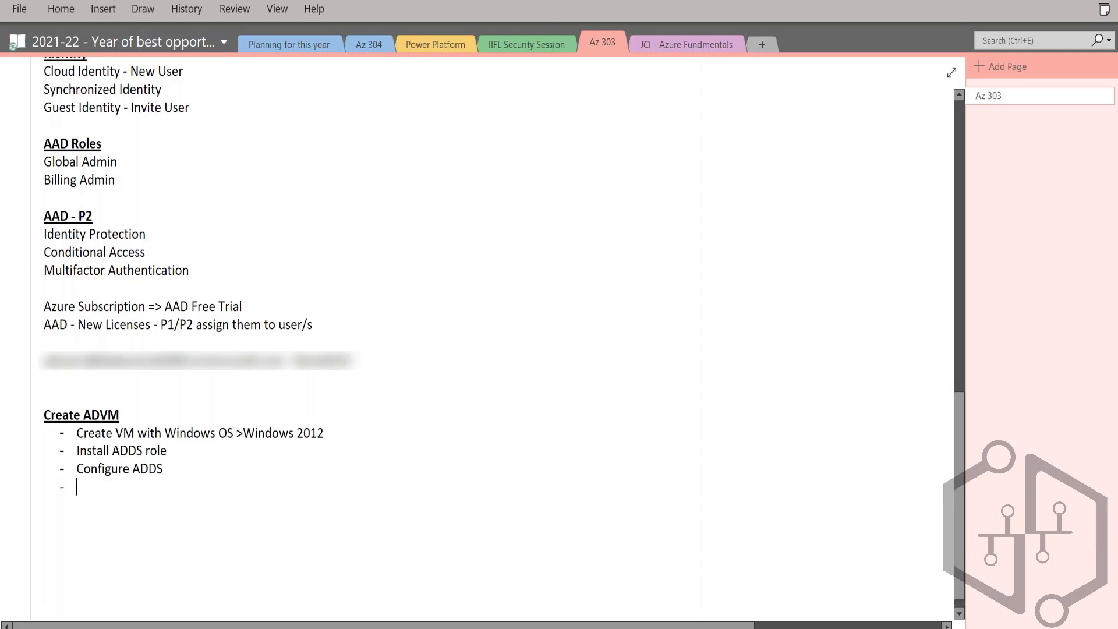
{"action": "type", "text": "Add Users and Groups"}
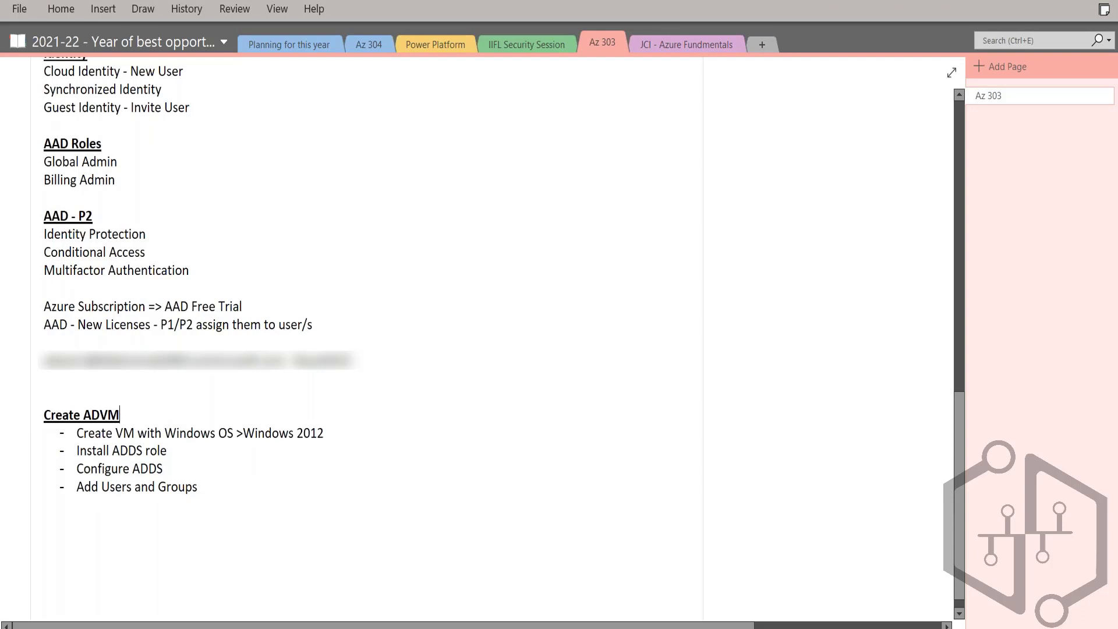
Step: Review the Create ADVM list by highlighting its items one after another, ending after "Add Users and Groups"
{"action": "key", "text": "Home"}
{"action": "key", "text": "shift+End"}
{"action": "key", "text": "Down"}
{"action": "key", "text": "shift+End"}
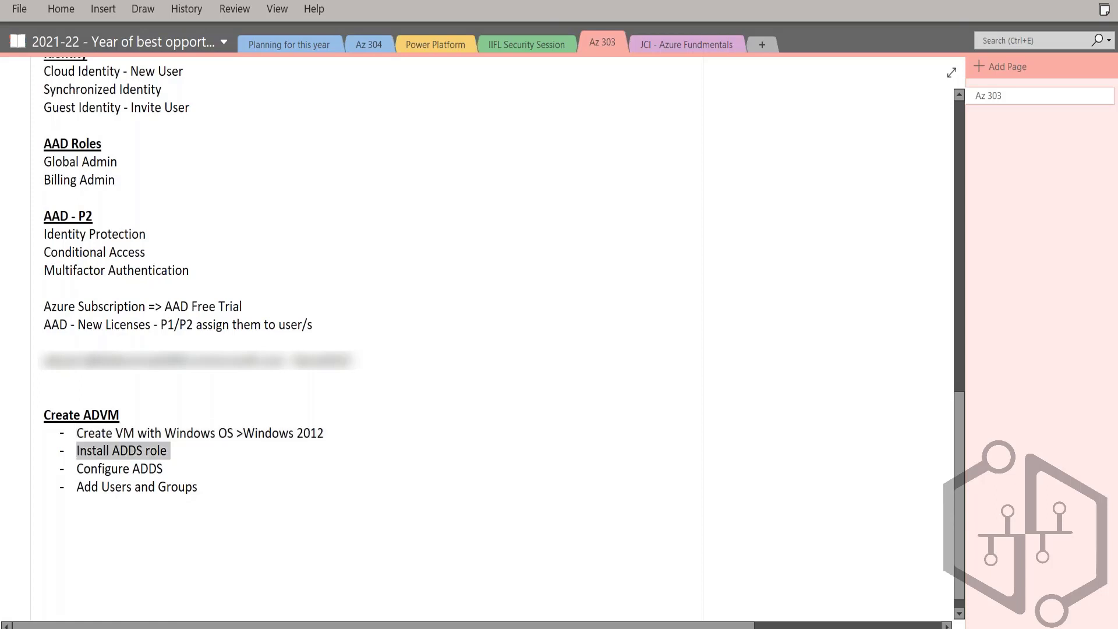
{"action": "key", "text": "Down"}
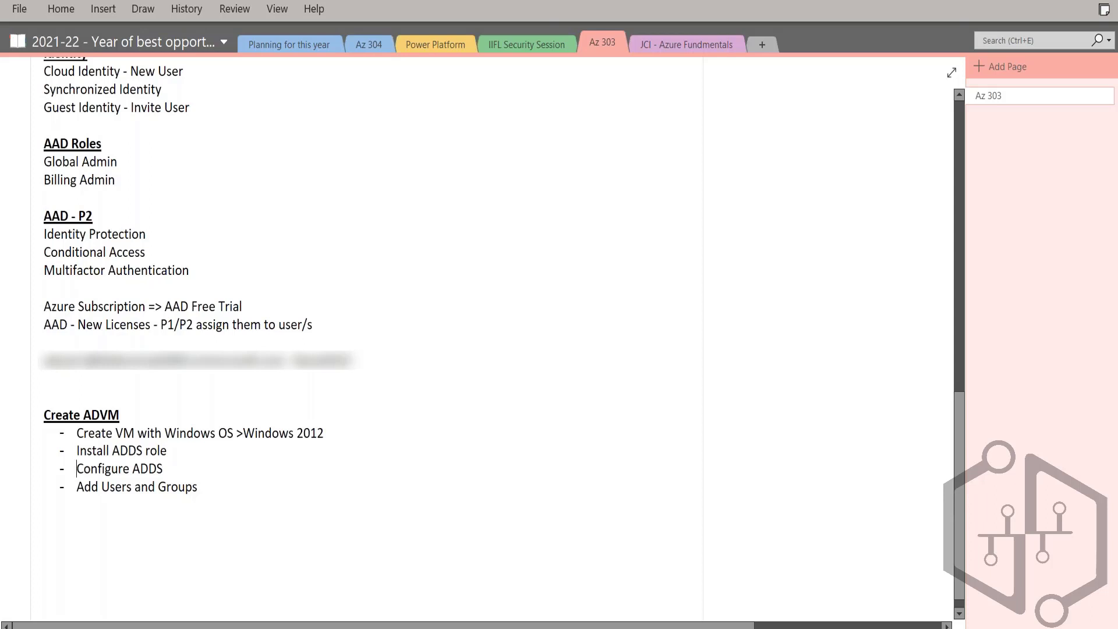
{"action": "key", "text": "shift+End"}
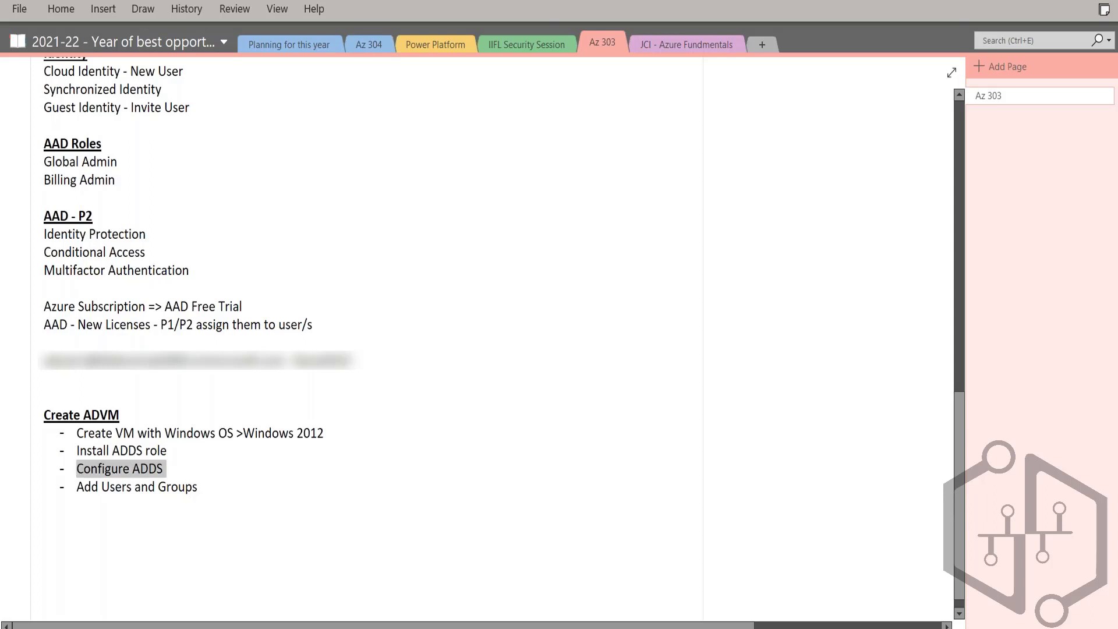
{"action": "key", "text": "Down"}
{"action": "key", "text": "shift+End"}
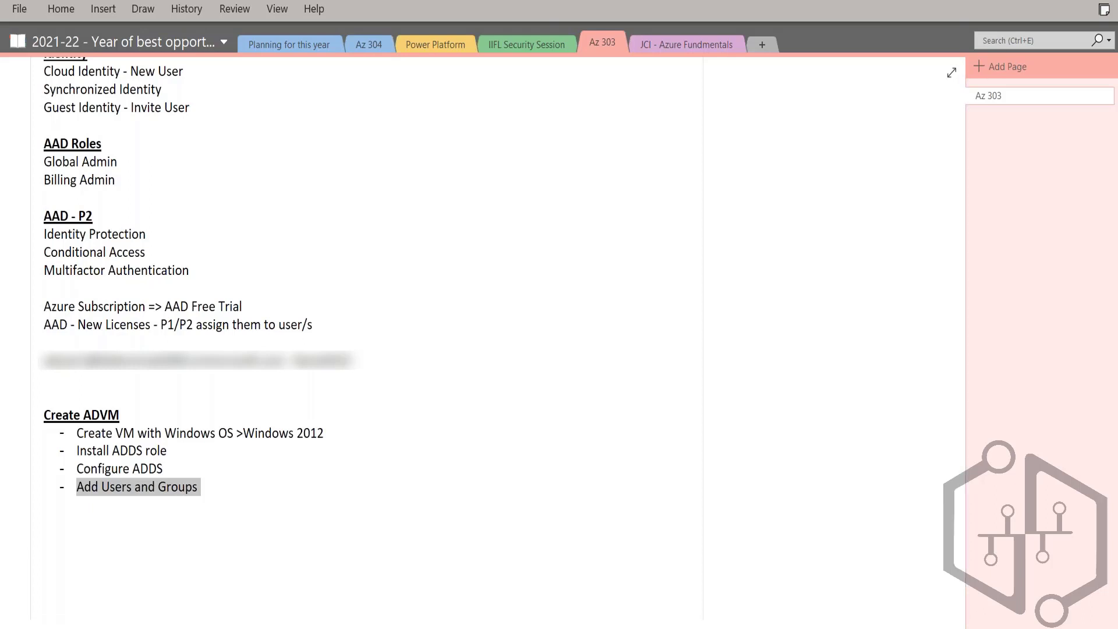
{"action": "left_click", "coordinate": [201, 487]}
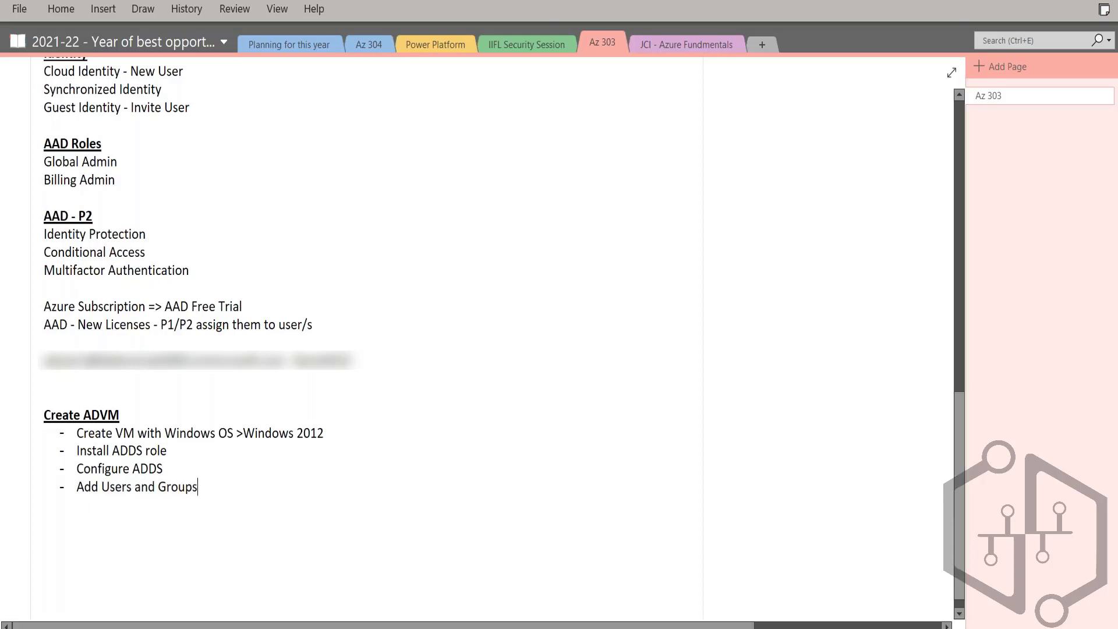
Step: Add a bold, underlined heading "Configuration of AAD Connect" below the Create ADVM list, followed by a new line
{"action": "key", "text": "Return"}
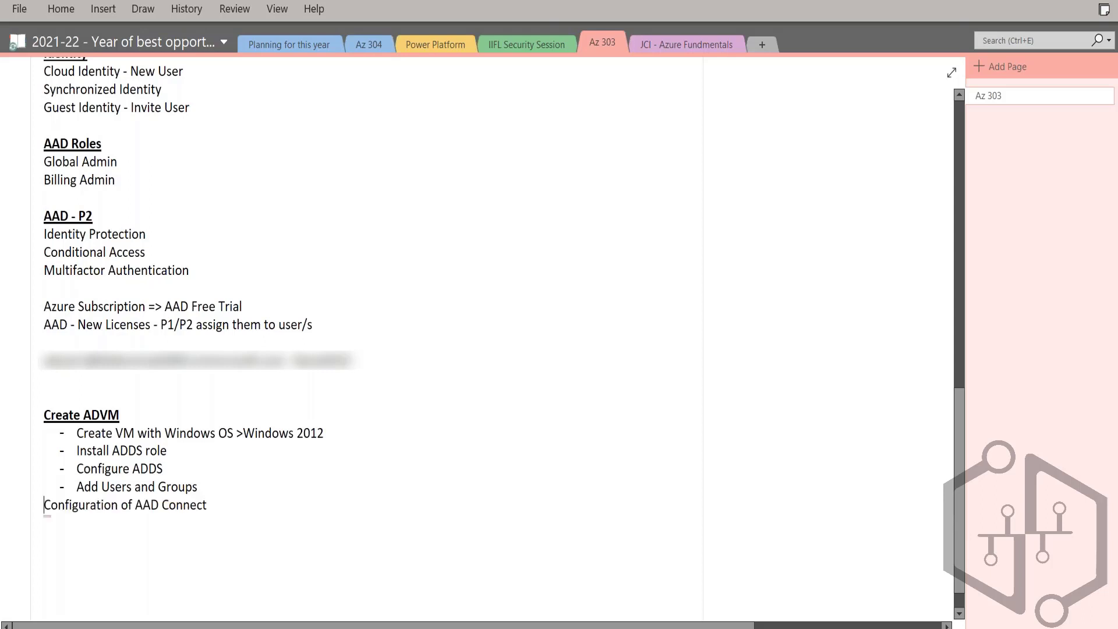
{"action": "key", "text": "Return"}
{"action": "key", "text": "shift+End"}
{"action": "key", "text": "ctrl+b"}
{"action": "key", "text": "ctrl+u"}
{"action": "key", "text": "End"}
{"action": "key", "text": "Return"}
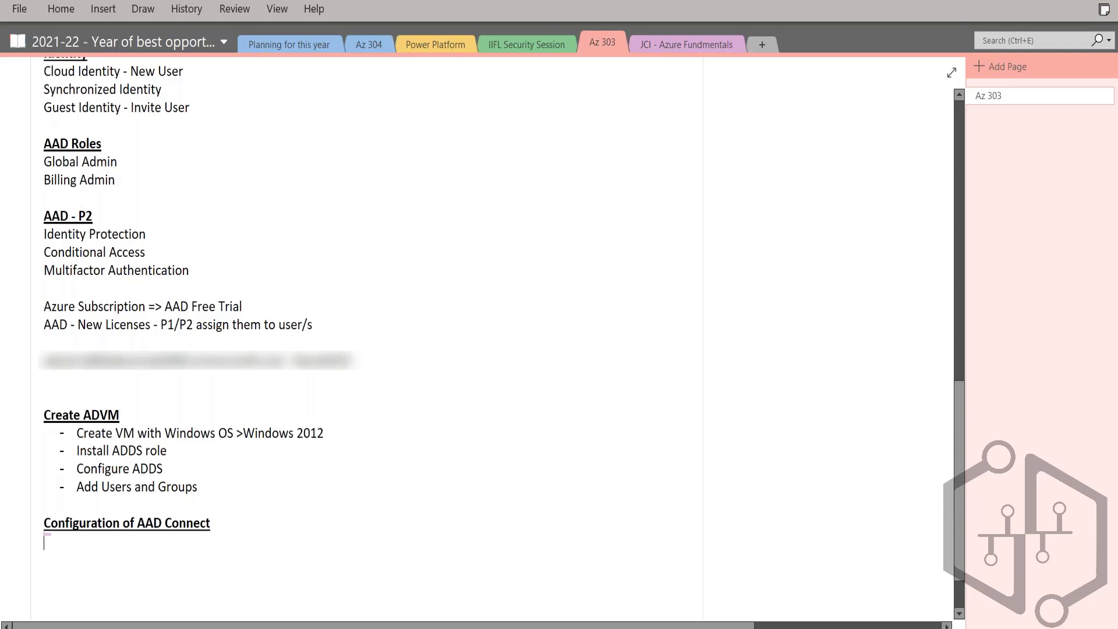
Step: Switch to the ADVM remote desktop, run the AzureADConnect installer from Downloads, and minimize File Explorer to reveal the setup wizard
{"action": "key", "text": "alt+Tab"}
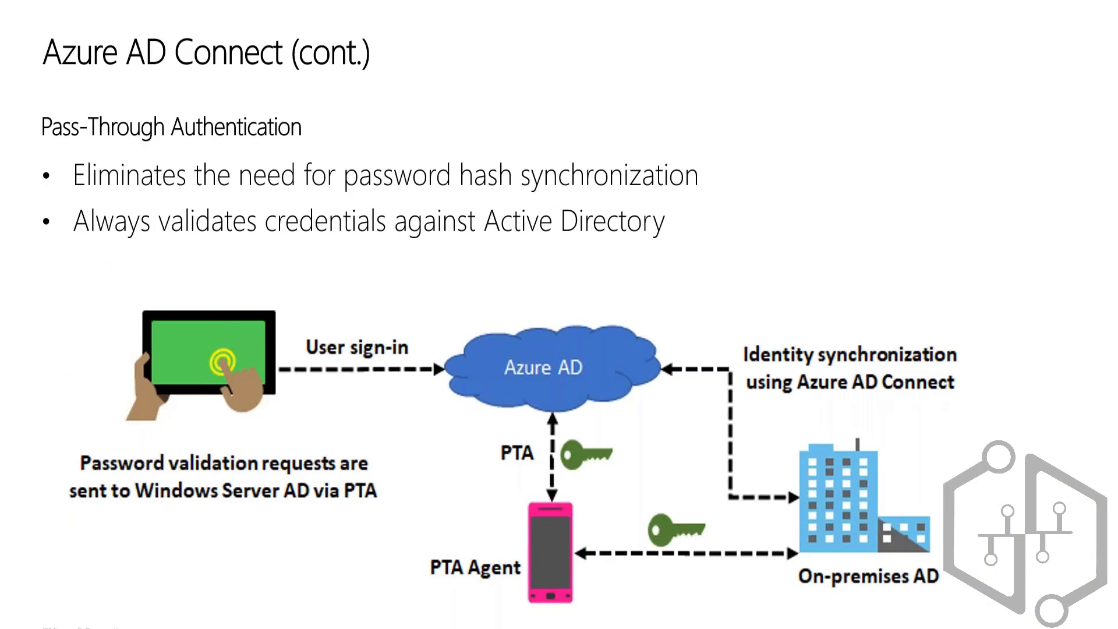
{"action": "key", "text": "alt+Tab"}
{"action": "key", "text": "alt+Tab"}
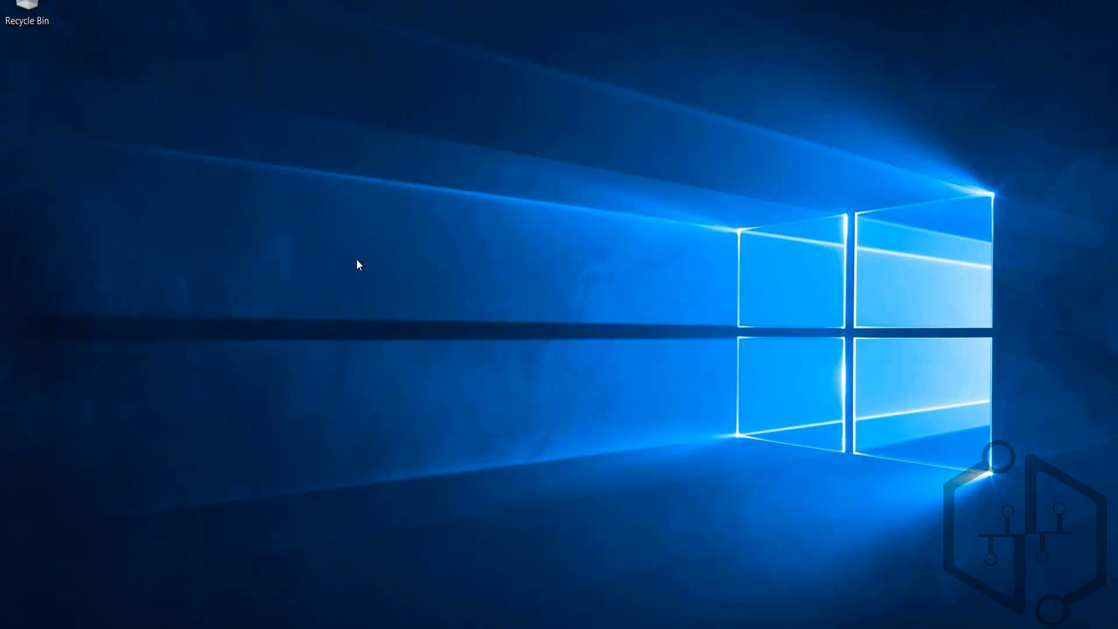
{"action": "key", "text": "super+e"}
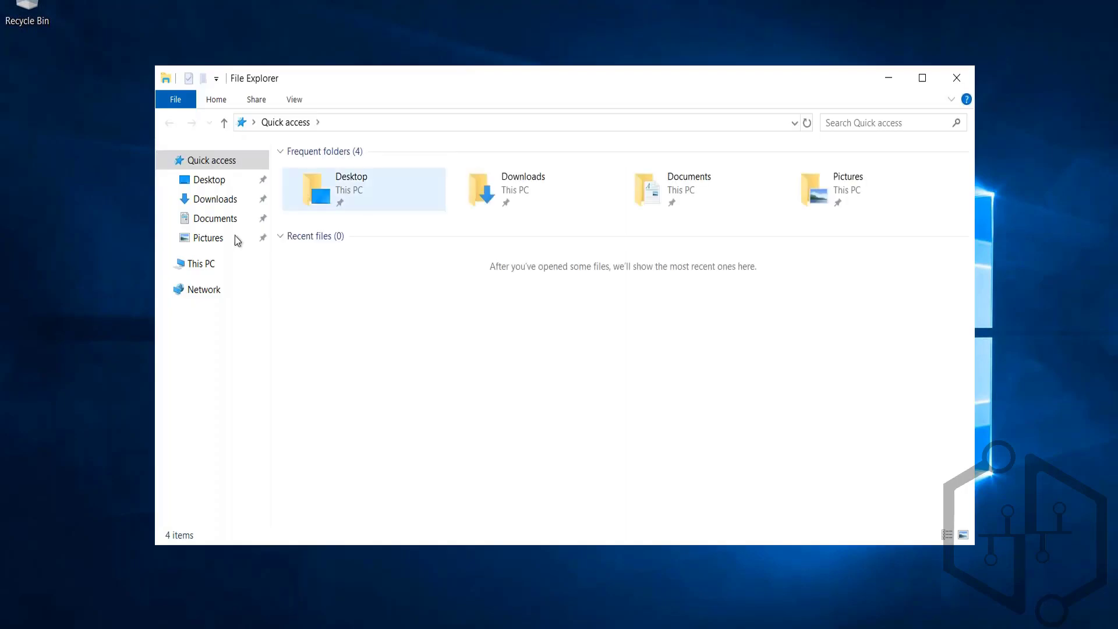
{"action": "left_click", "coordinate": [215, 199]}
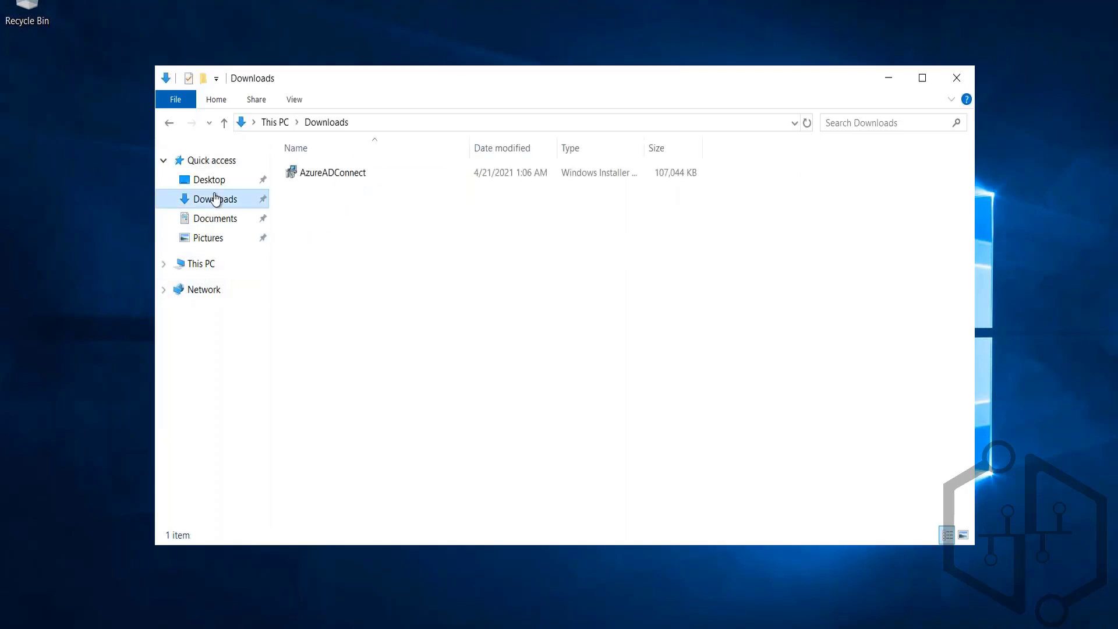
{"action": "double_click", "coordinate": [336, 174]}
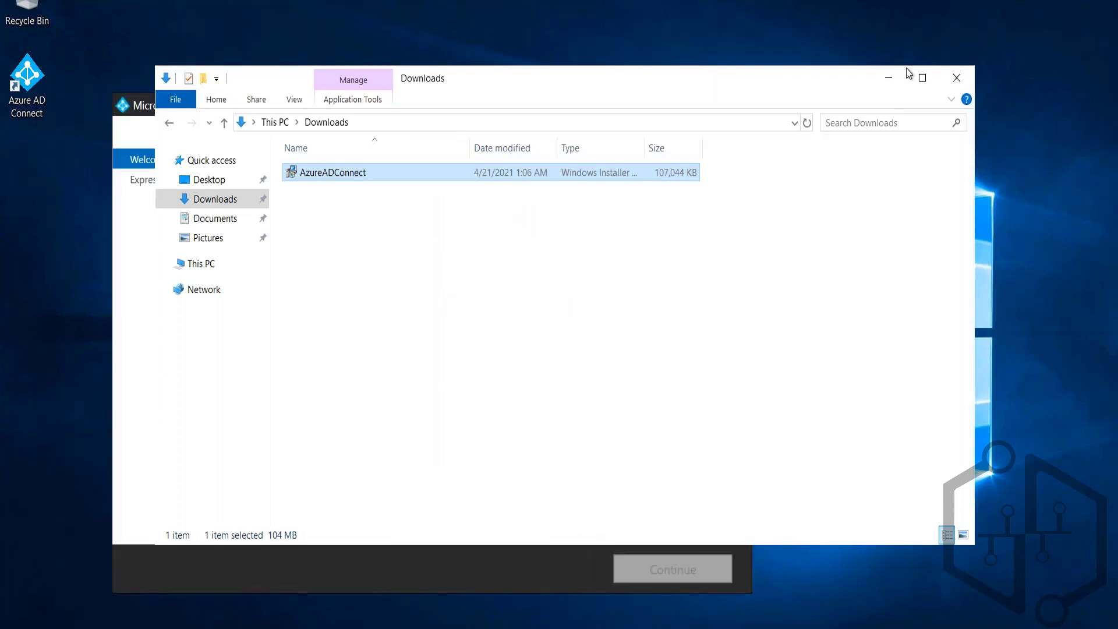
{"action": "left_click", "coordinate": [891, 78]}
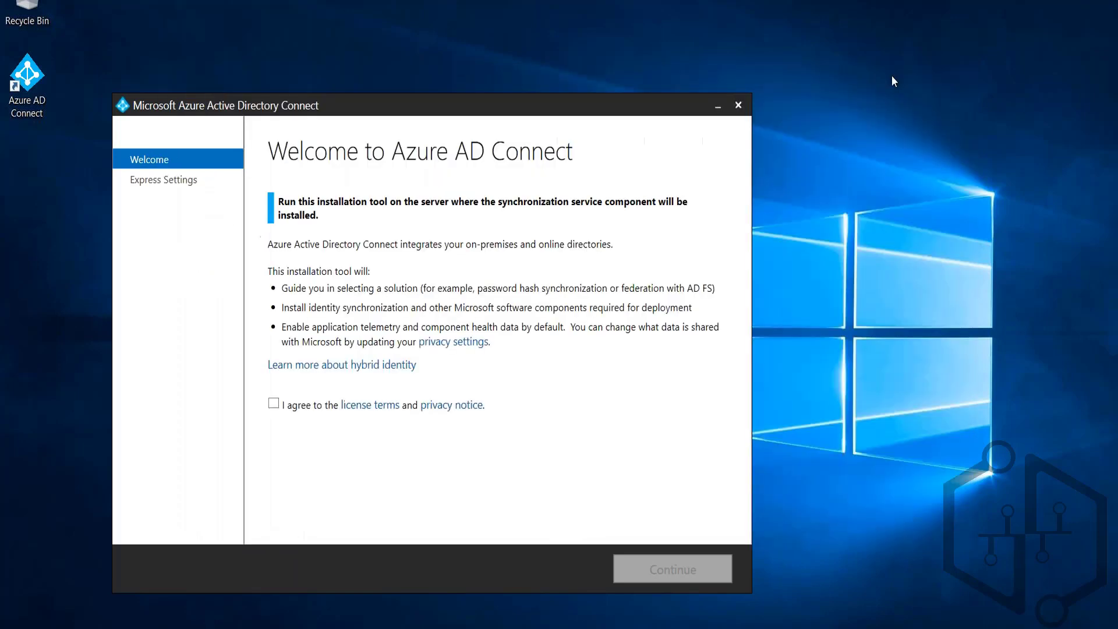
Step: Agree to the Azure AD Connect license terms, continue with express settings, and activate the Azure AD username field
{"action": "left_click", "coordinate": [274, 404]}
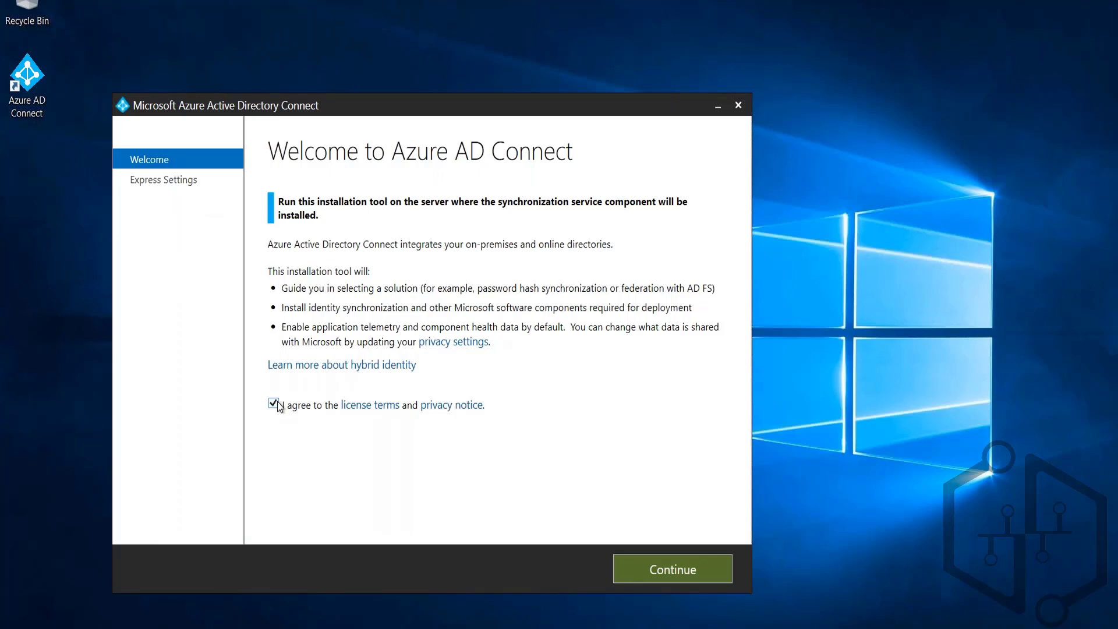
{"action": "left_click", "coordinate": [655, 571]}
{"action": "left_click", "coordinate": [656, 571]}
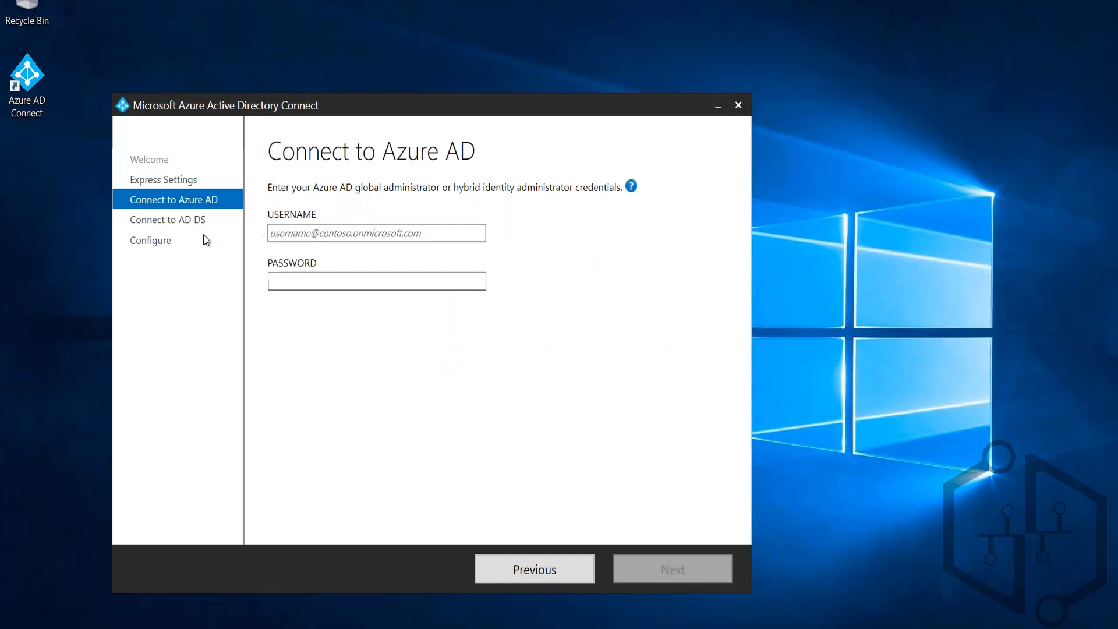
{"action": "left_click", "coordinate": [288, 234]}
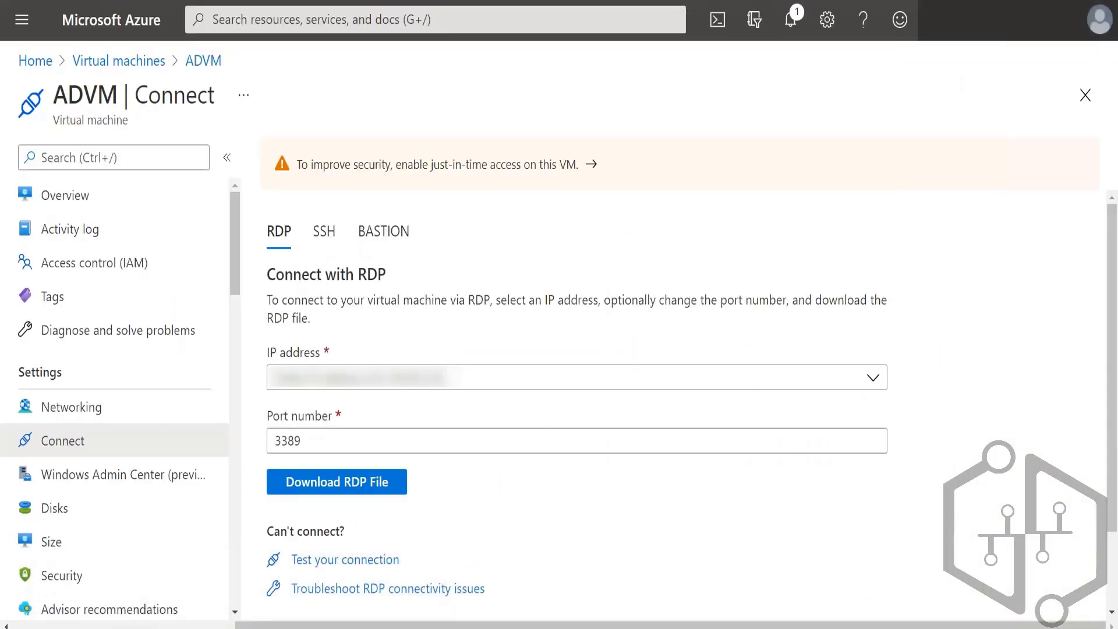
Step: Switch to the Azure portal, change to the AdatumLab500-04 directory, and open its Azure Active Directory overview
{"action": "left_click", "coordinate": [1099, 19]}
{"action": "left_click", "coordinate": [1038, 239]}
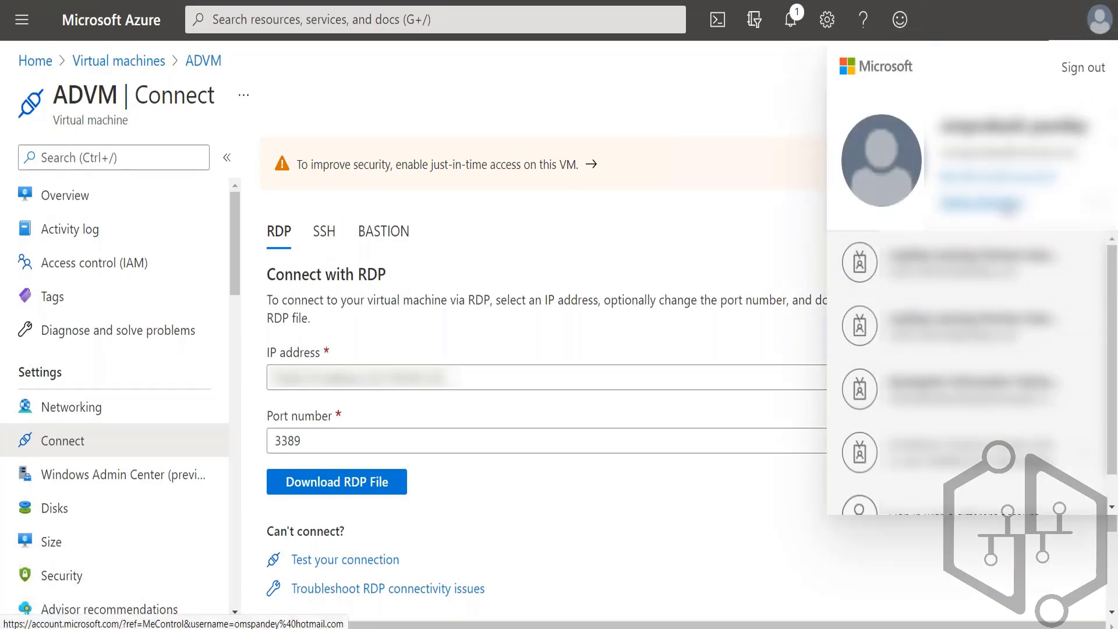
{"action": "left_click", "coordinate": [754, 19]}
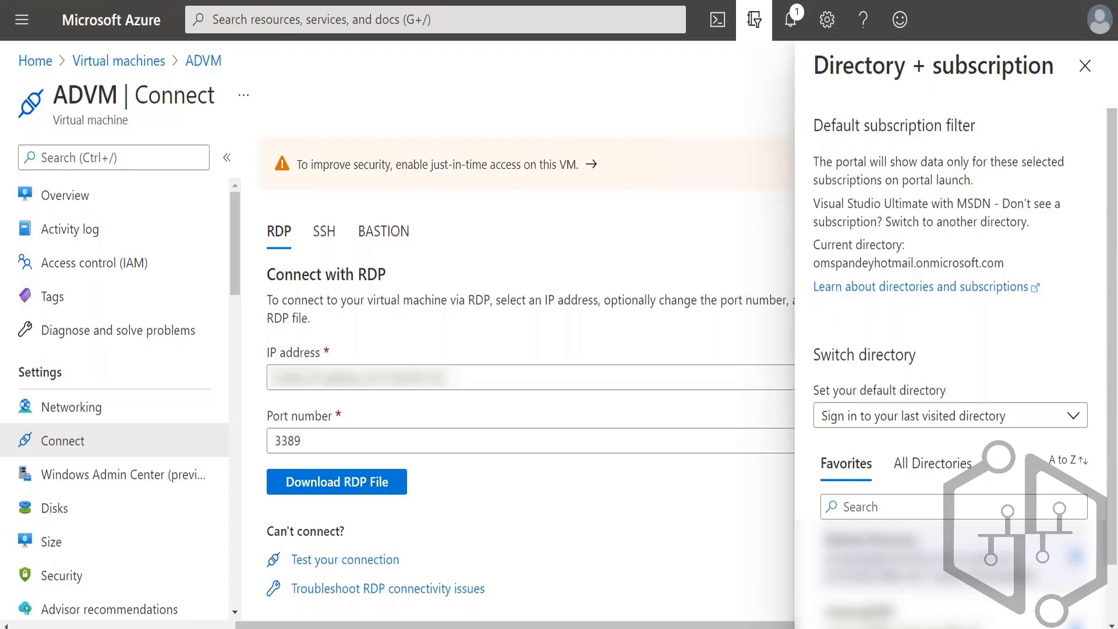
{"action": "scroll", "coordinate": [923, 411], "scroll_direction": "down", "scroll_amount": 1}
{"action": "left_click", "coordinate": [925, 408]}
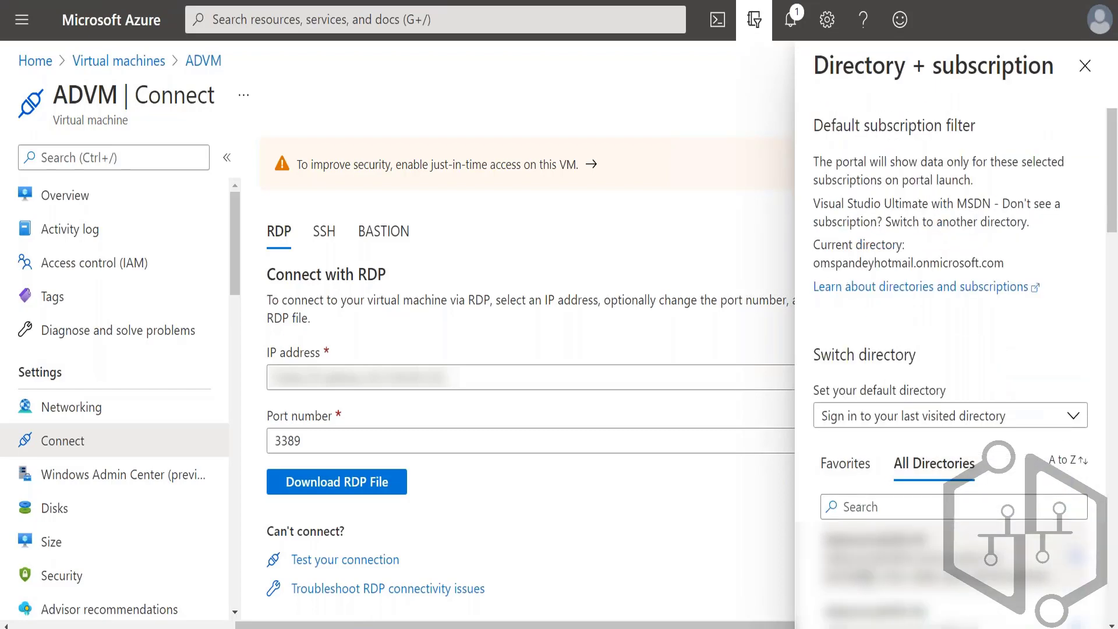
{"action": "left_click", "coordinate": [883, 548]}
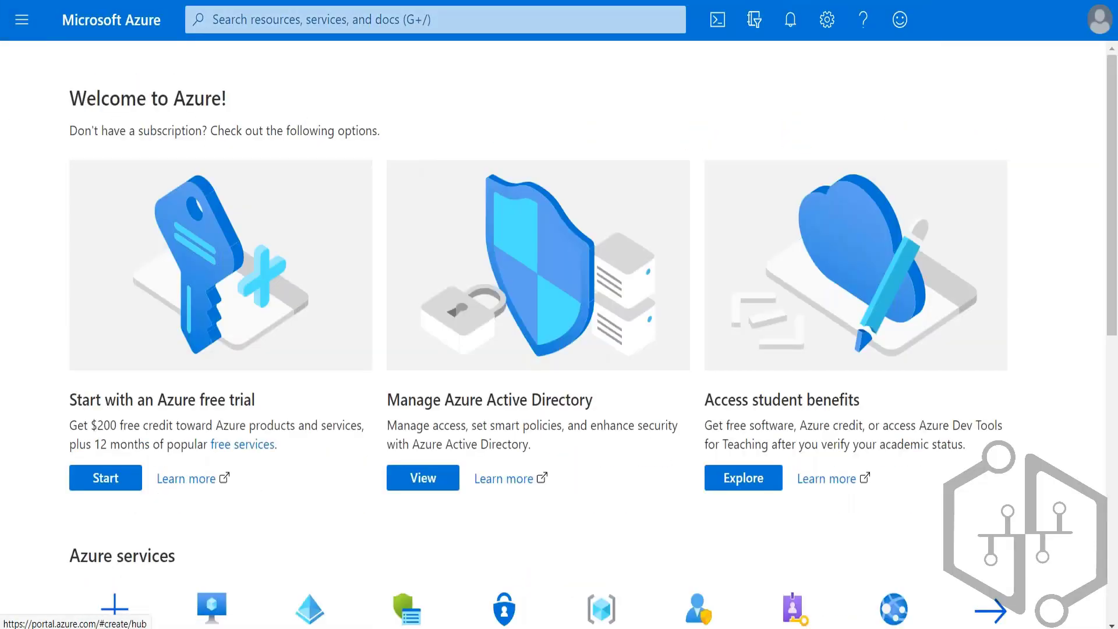
{"action": "left_click", "coordinate": [22, 19]}
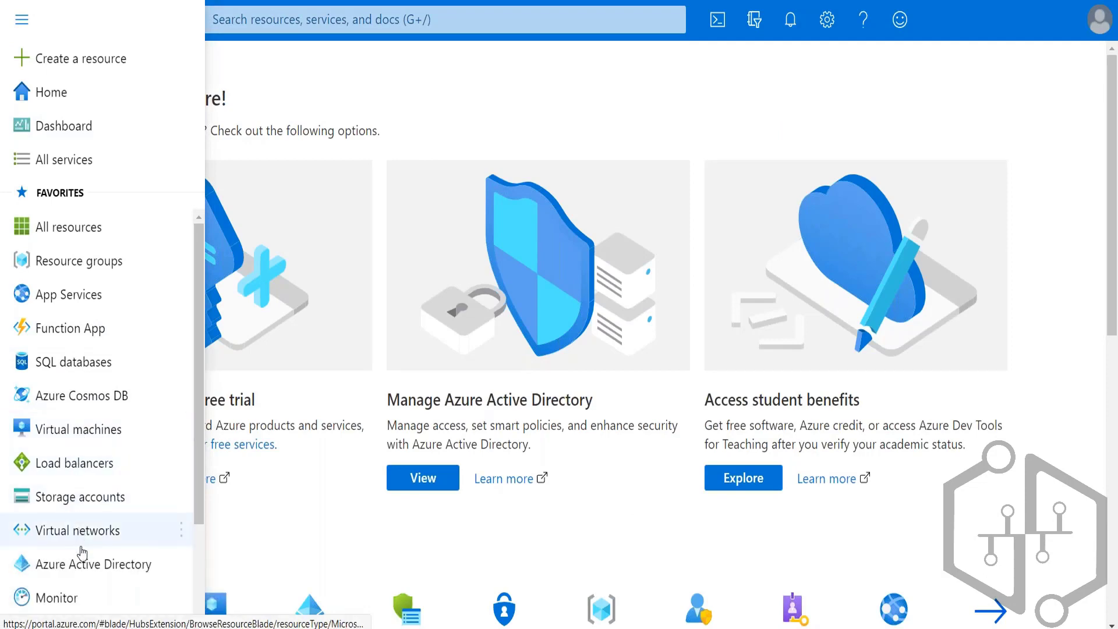
{"action": "left_click", "coordinate": [76, 564]}
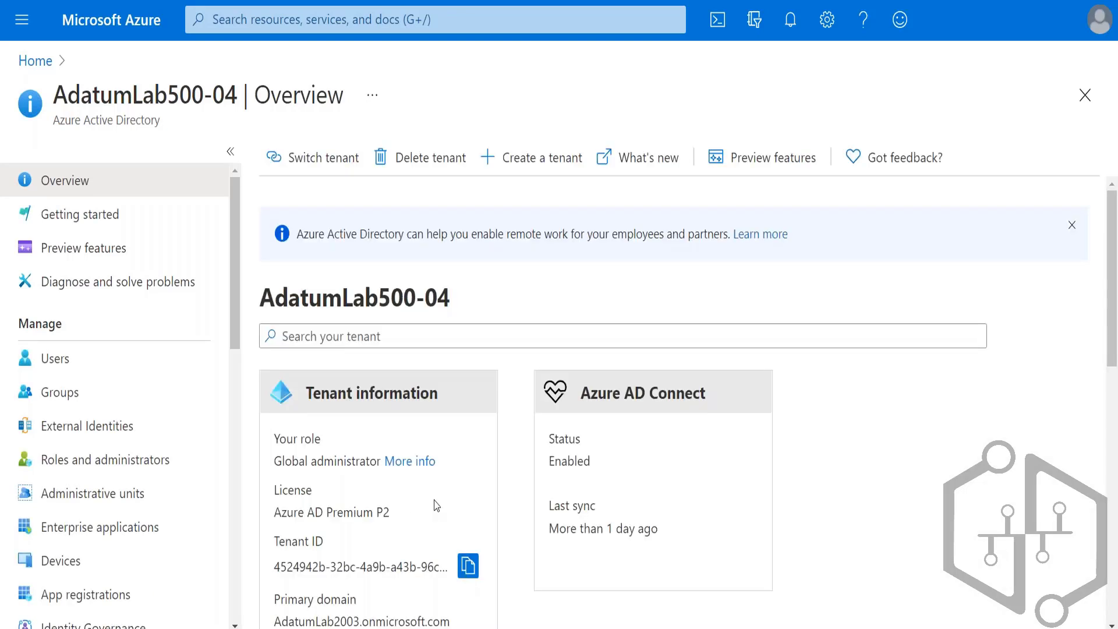
Step: Open syncadmin from the tenant's users, copy its user principal name, and enter it as the username in the Azure AD Connect wizard
{"action": "left_click", "coordinate": [62, 363]}
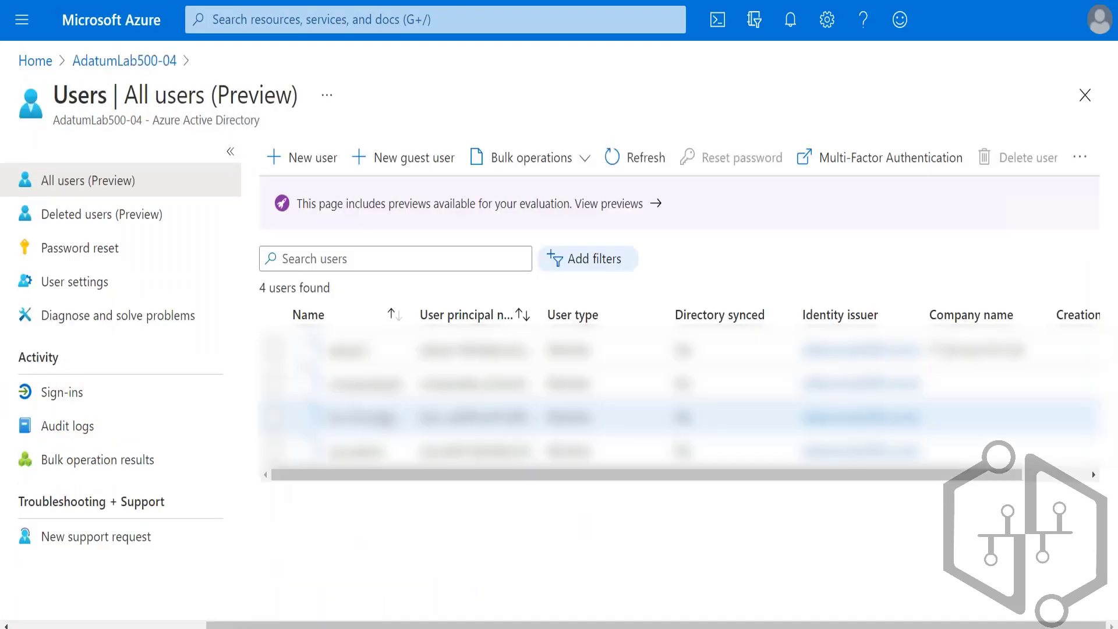
{"action": "left_click", "coordinate": [374, 457]}
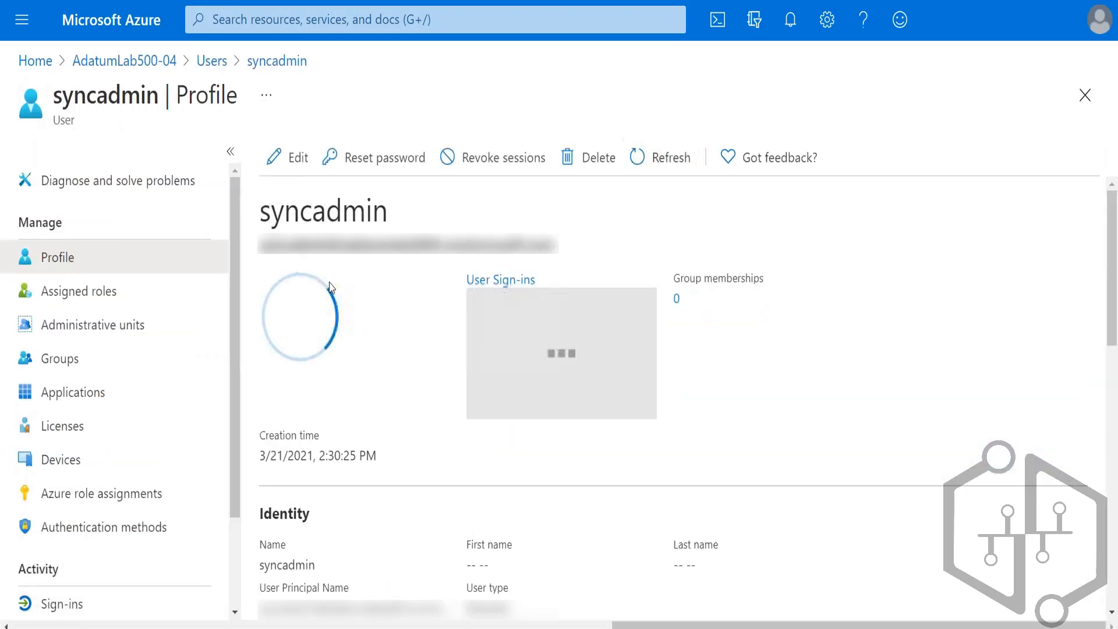
{"action": "left_click_drag", "start_coordinate": [564, 252], "coordinate": [263, 254]}
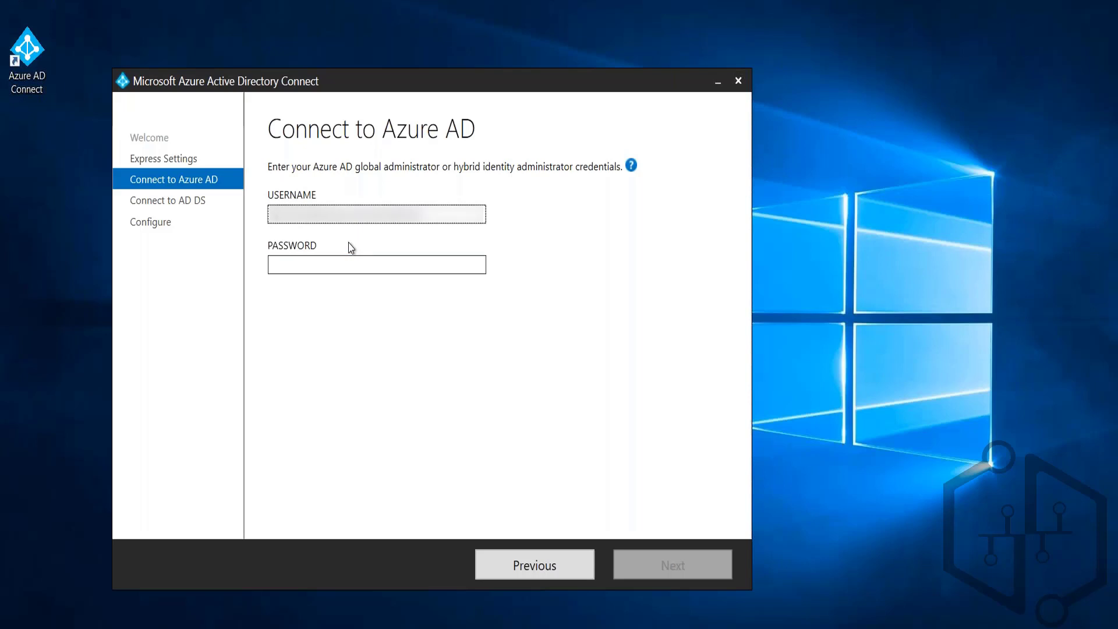
{"action": "left_click", "coordinate": [453, 252]}
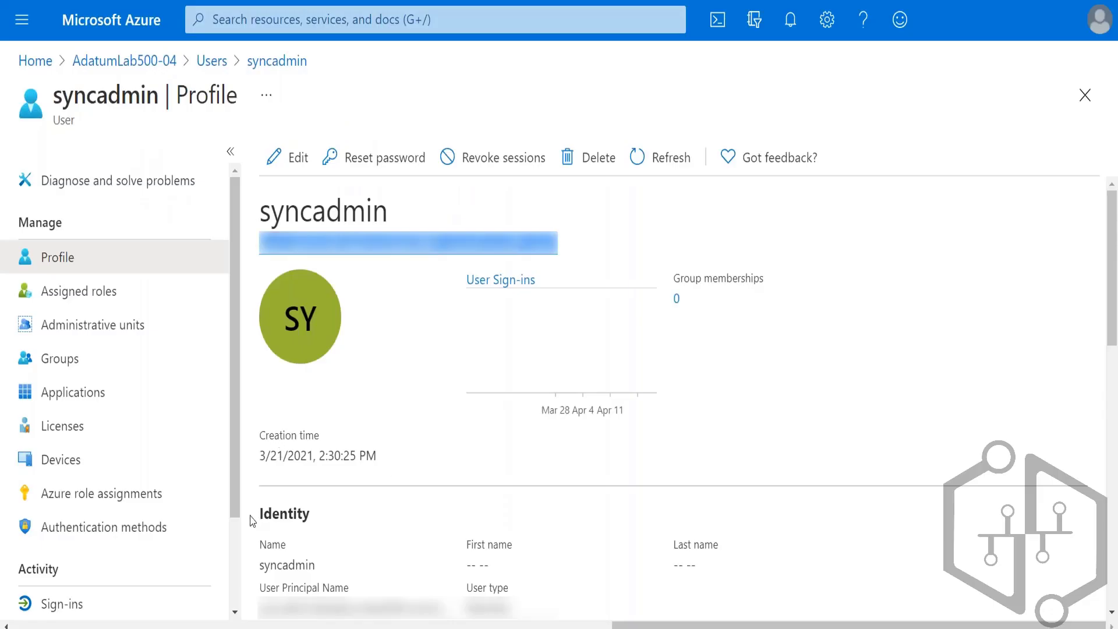
Step: Return from the syncadmin profile to the users list and reset the syncadmin password to a temporary one
{"action": "scroll", "coordinate": [111, 542], "scroll_direction": "down", "scroll_amount": 1}
{"action": "scroll", "coordinate": [112, 542], "scroll_direction": "down", "scroll_amount": 1}
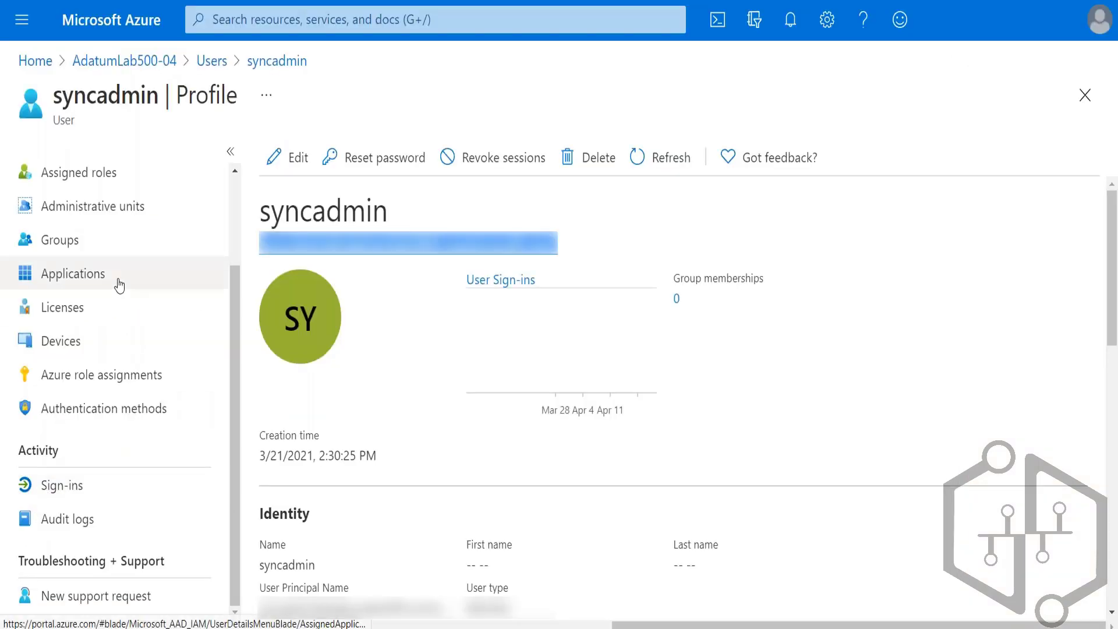
{"action": "scroll", "coordinate": [88, 315], "scroll_direction": "up", "scroll_amount": 2}
{"action": "scroll", "coordinate": [92, 455], "scroll_direction": "down", "scroll_amount": 2}
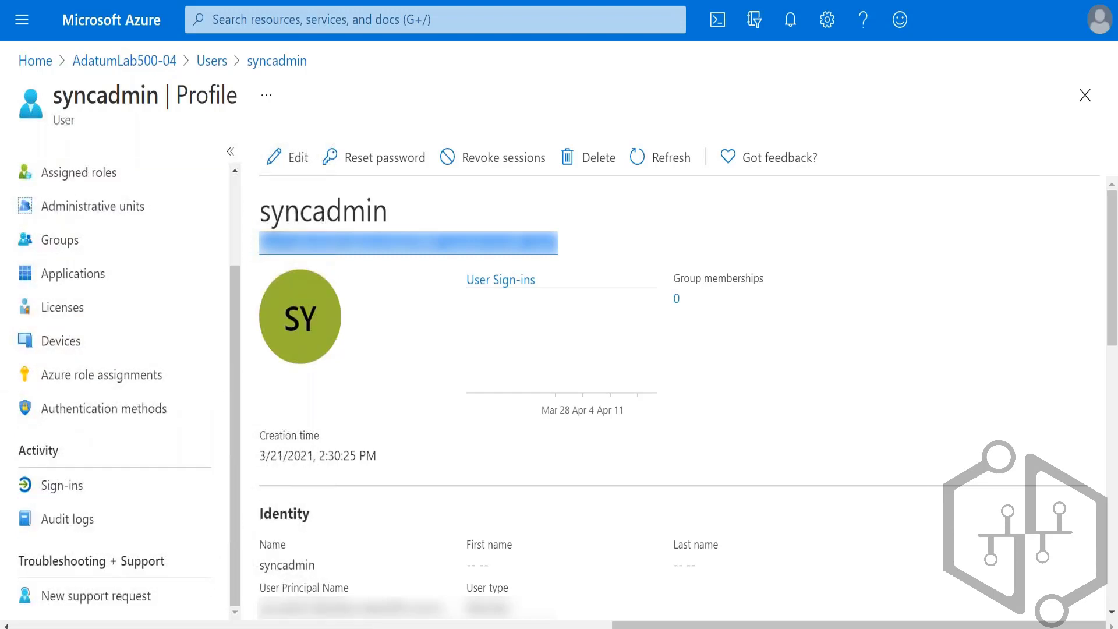
{"action": "scroll", "coordinate": [74, 326], "scroll_direction": "up", "scroll_amount": 1}
{"action": "scroll", "coordinate": [105, 441], "scroll_direction": "up", "scroll_amount": 1}
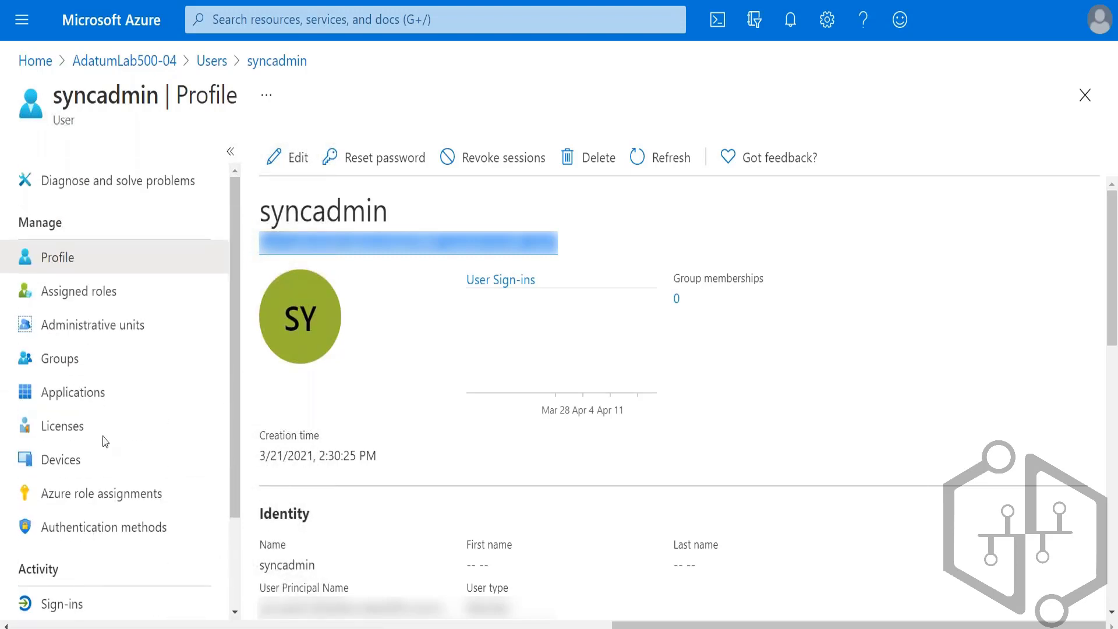
{"action": "left_click", "coordinate": [263, 64]}
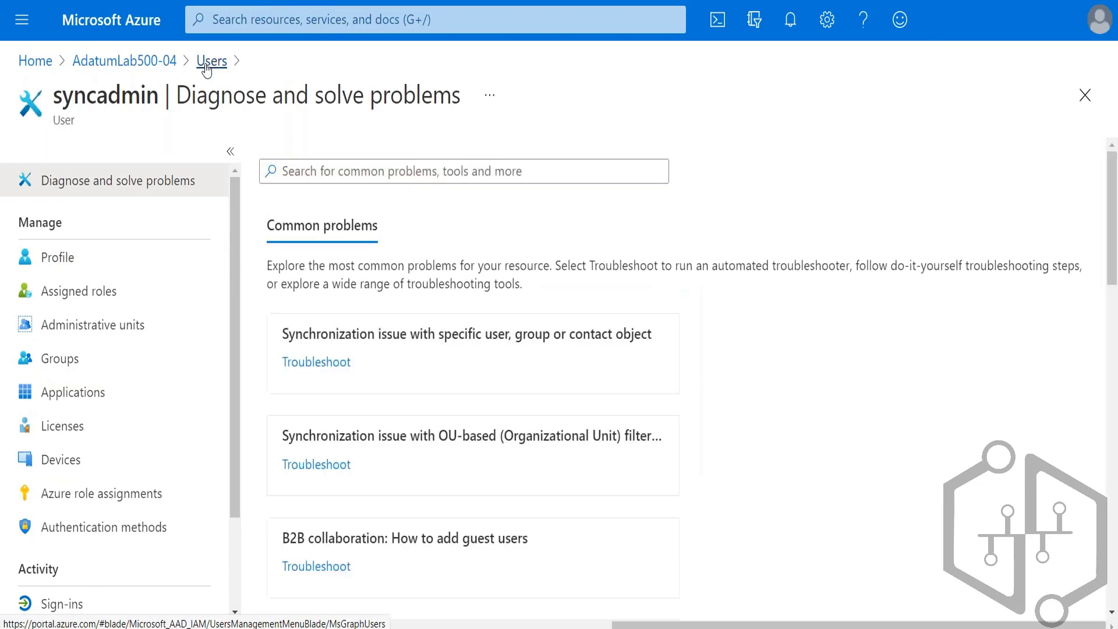
{"action": "left_click", "coordinate": [207, 69]}
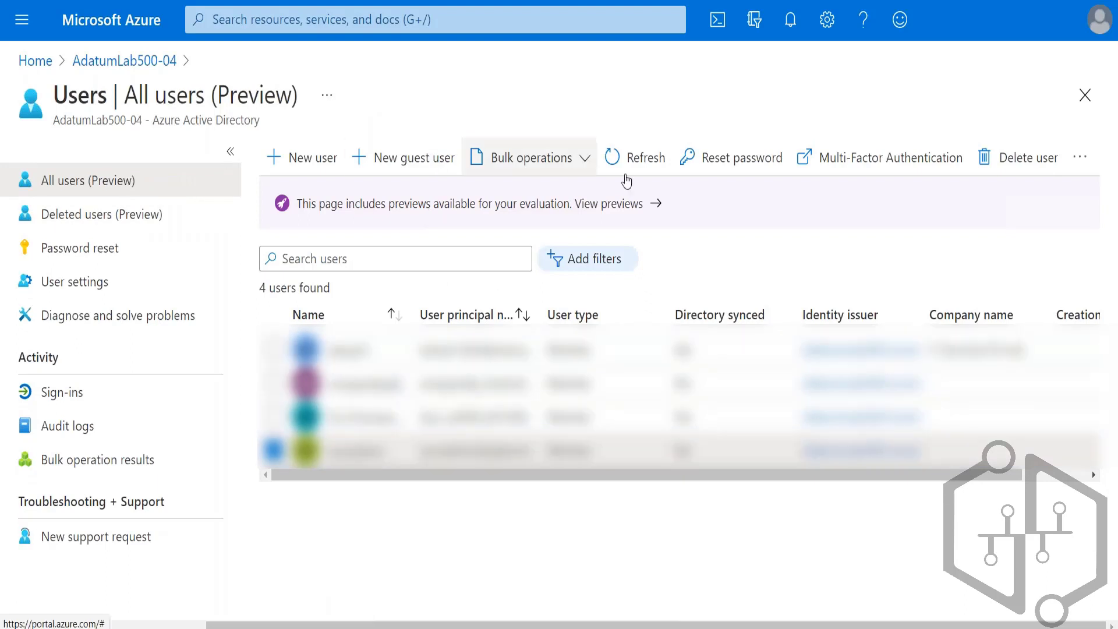
{"action": "left_click", "coordinate": [767, 165]}
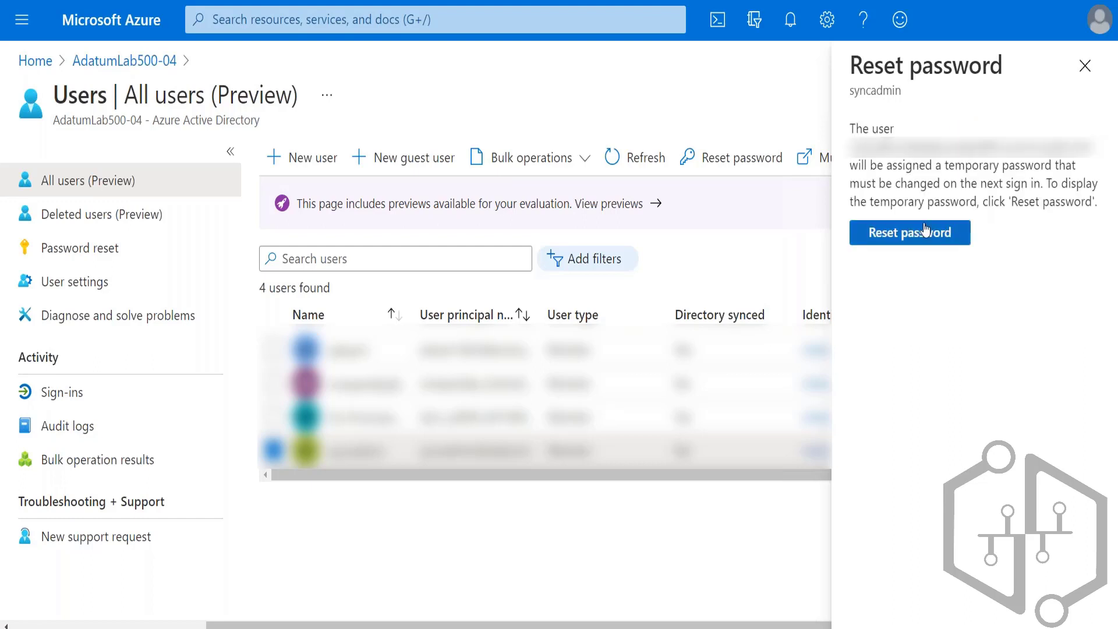
{"action": "left_click", "coordinate": [922, 233]}
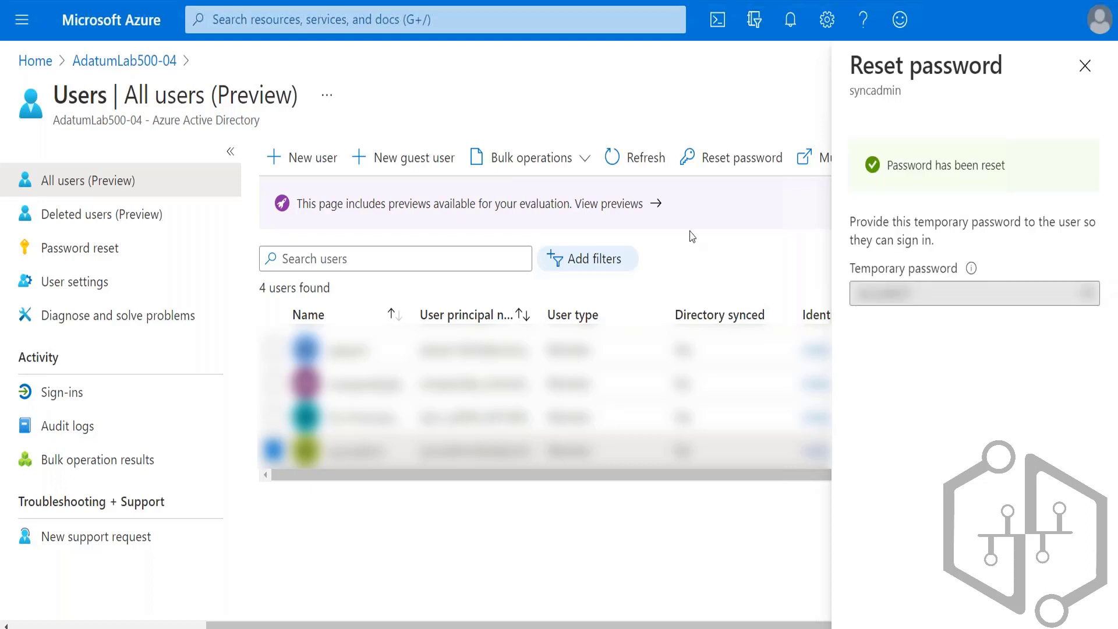
Step: Copy the temporary password into the Azure AD Connect wizard's password field and try to continue to the following page
{"action": "left_click", "coordinate": [1086, 293]}
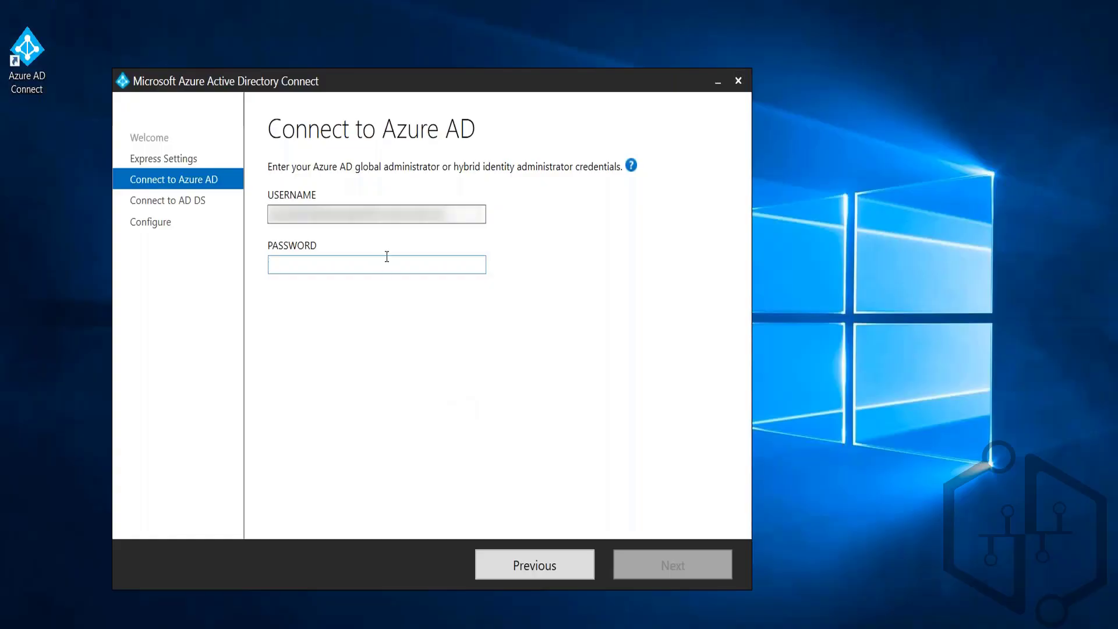
{"action": "key", "text": "ctrl+v"}
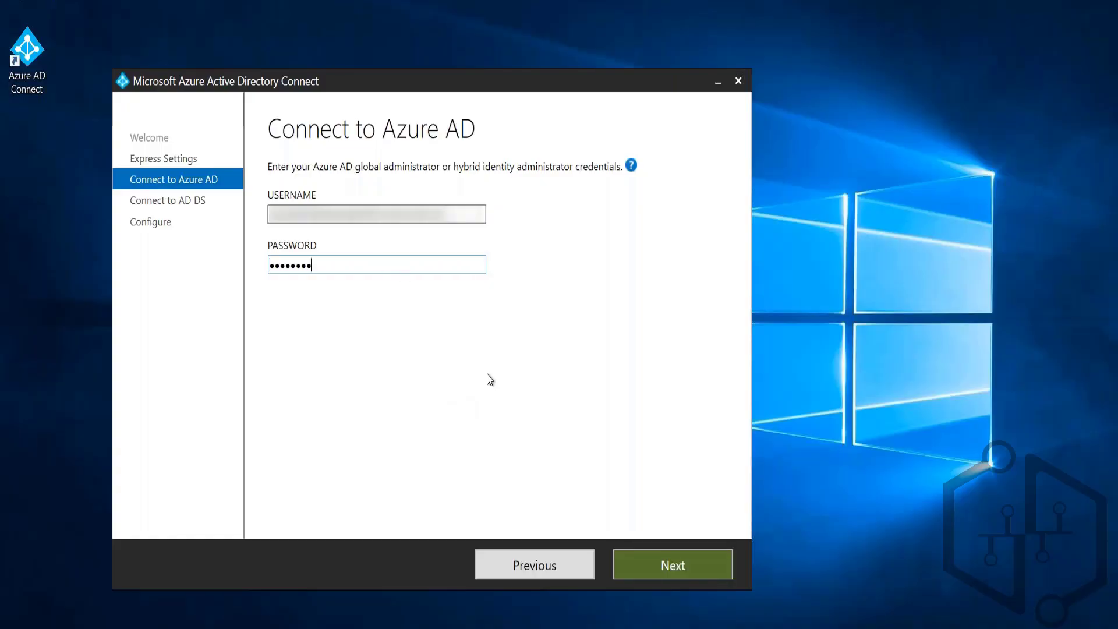
{"action": "left_click", "coordinate": [674, 569]}
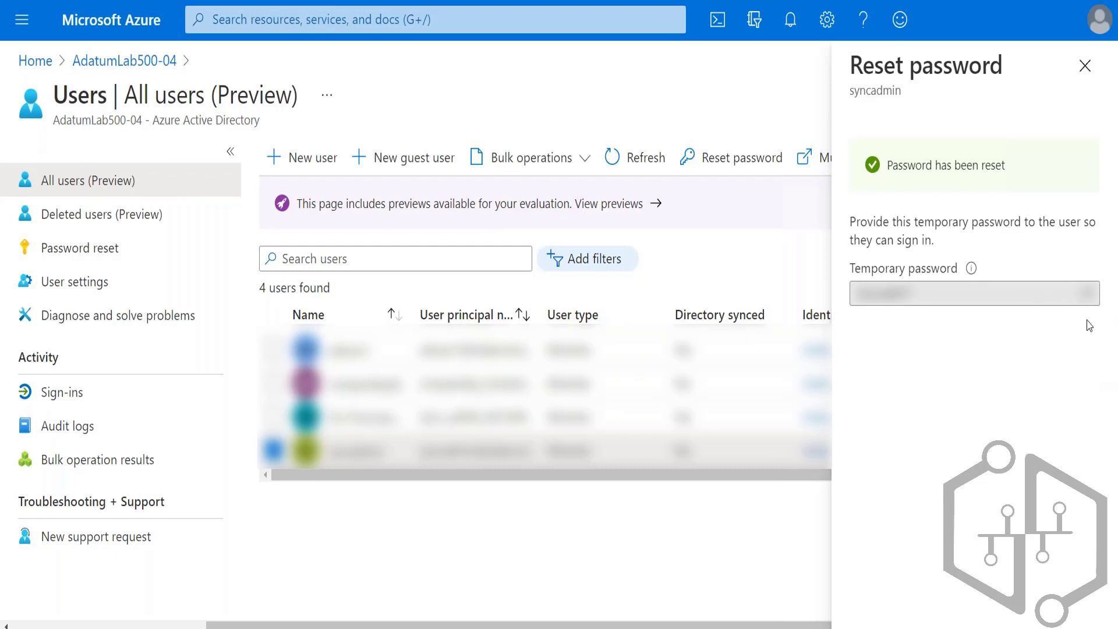
Step: Copy the temporary password again, replace the wizard's password entry with it, and retry the Azure AD sign-in
{"action": "left_click", "coordinate": [1088, 296]}
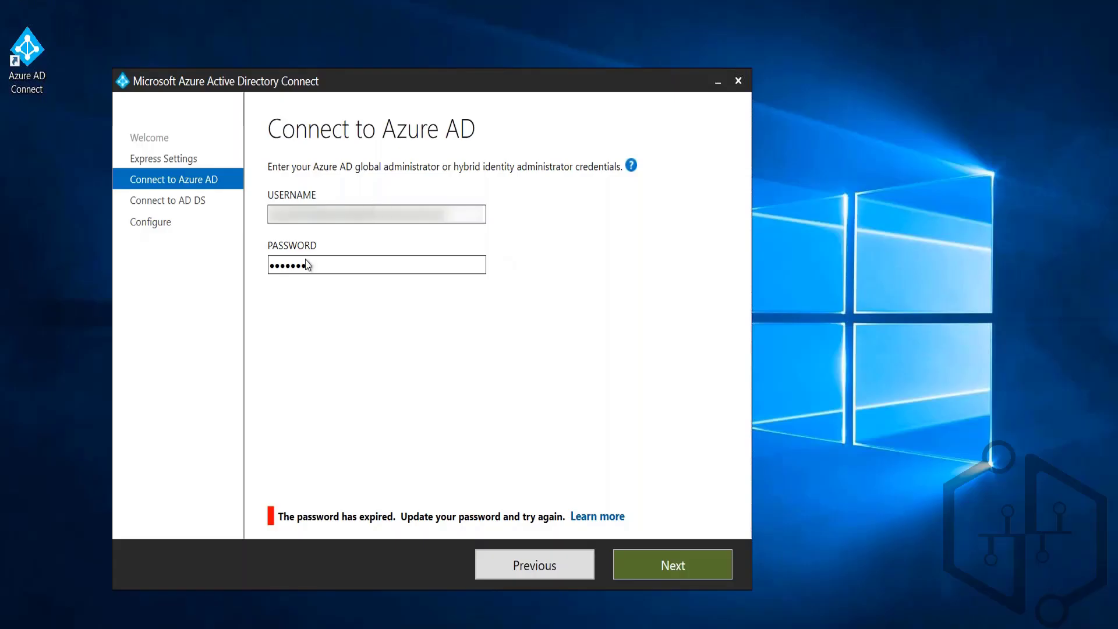
{"action": "left_click", "coordinate": [327, 263]}
{"action": "key", "text": "ctrl+a"}
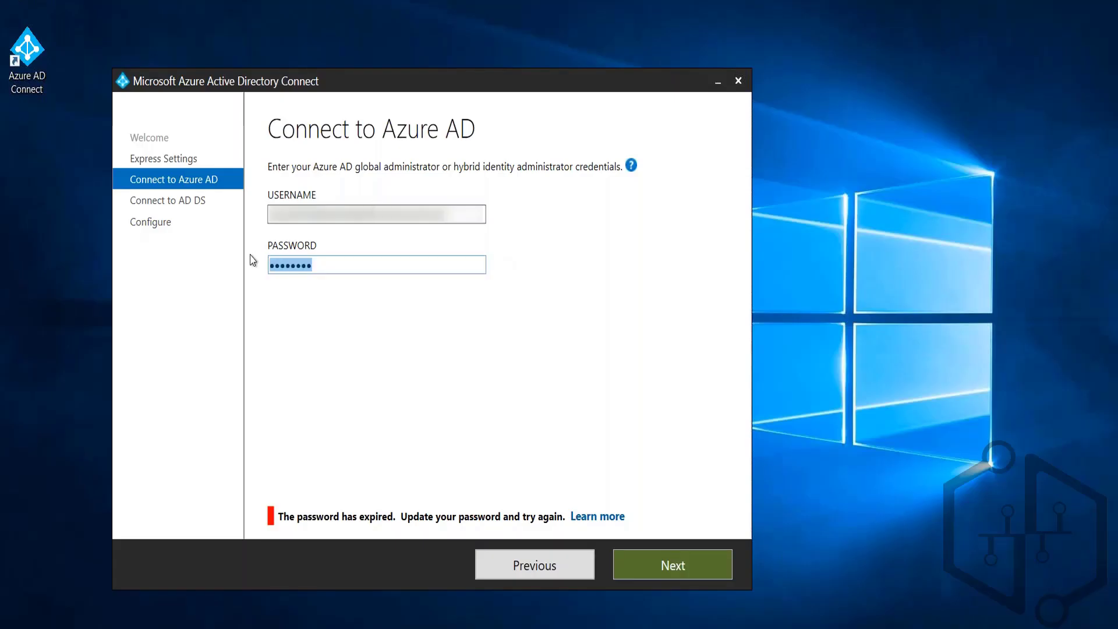
{"action": "key", "text": "ctrl+v"}
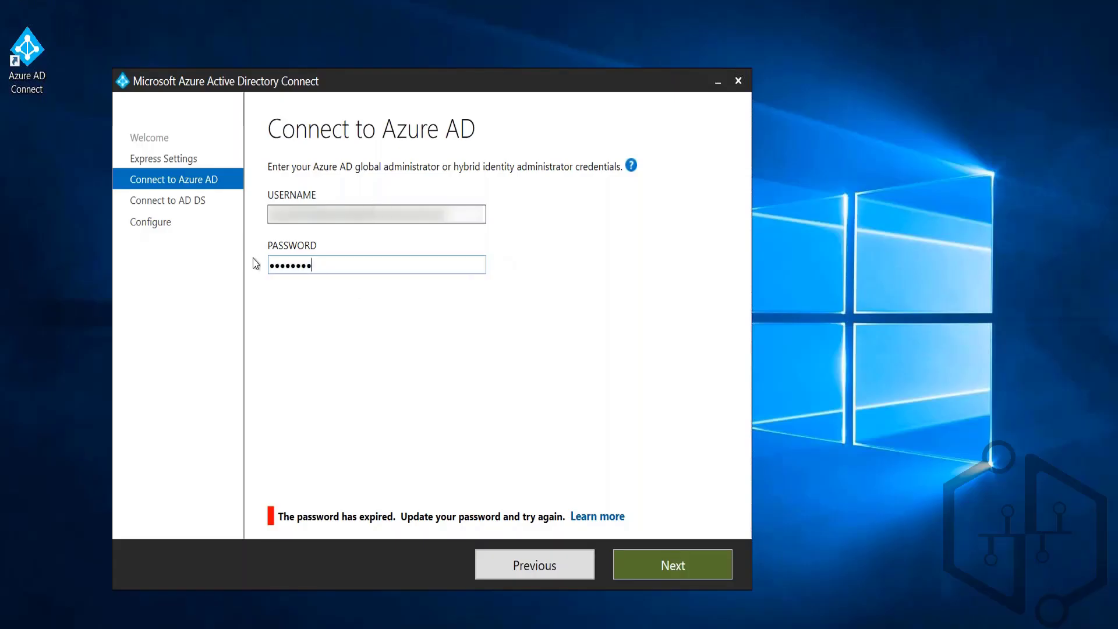
{"action": "left_click", "coordinate": [653, 564]}
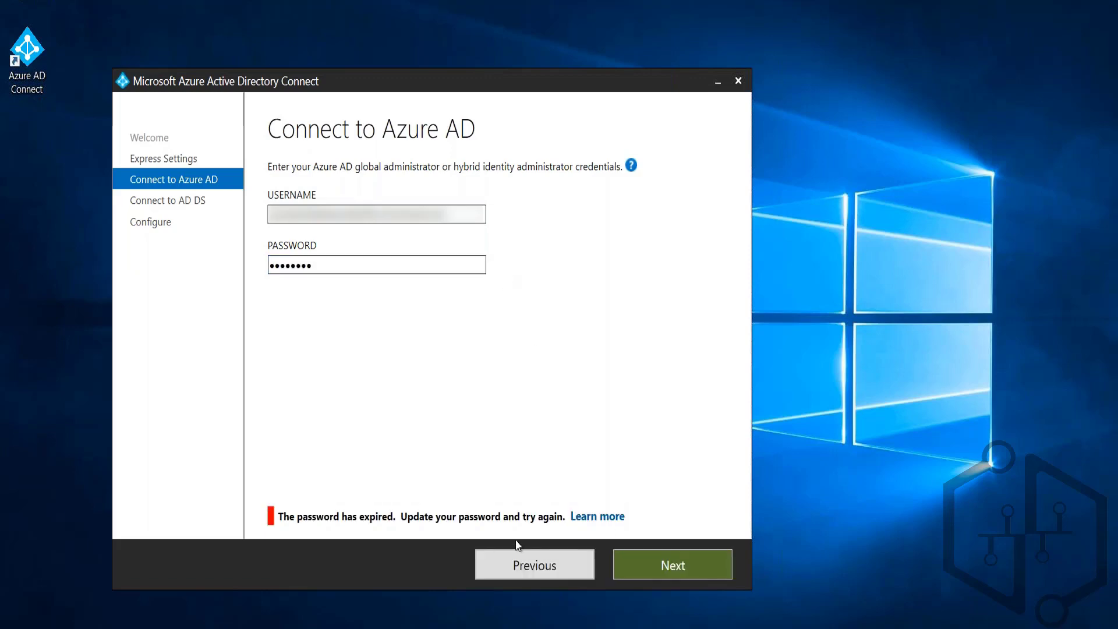
Step: Go back to Express Settings, choose express settings again, and enter the account password on the Connect to Azure AD page
{"action": "left_click", "coordinate": [540, 572]}
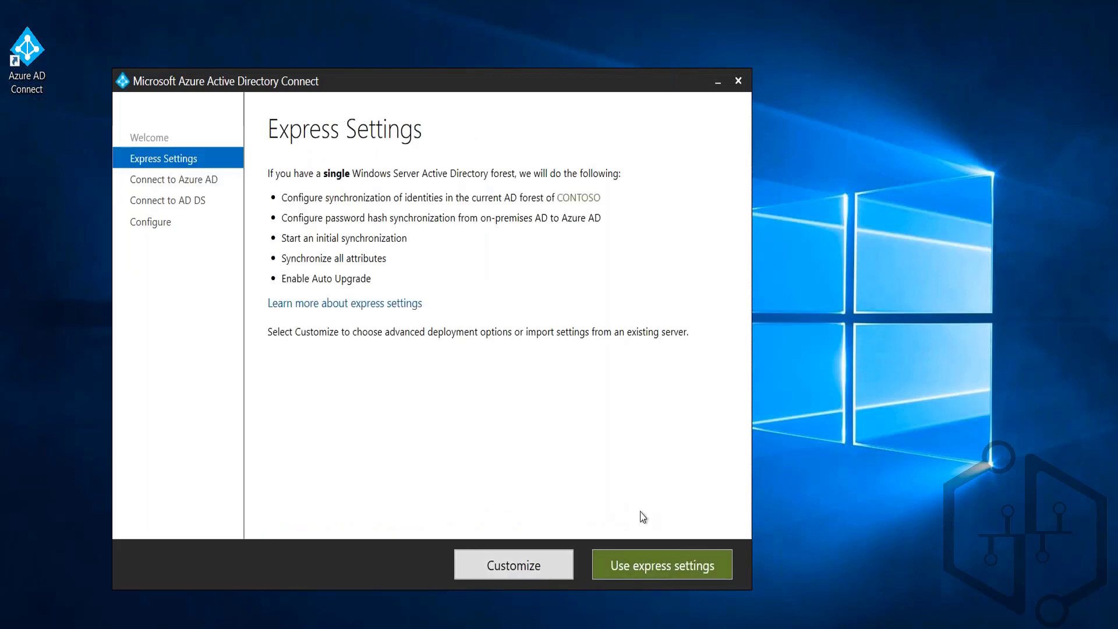
{"action": "left_click", "coordinate": [620, 563]}
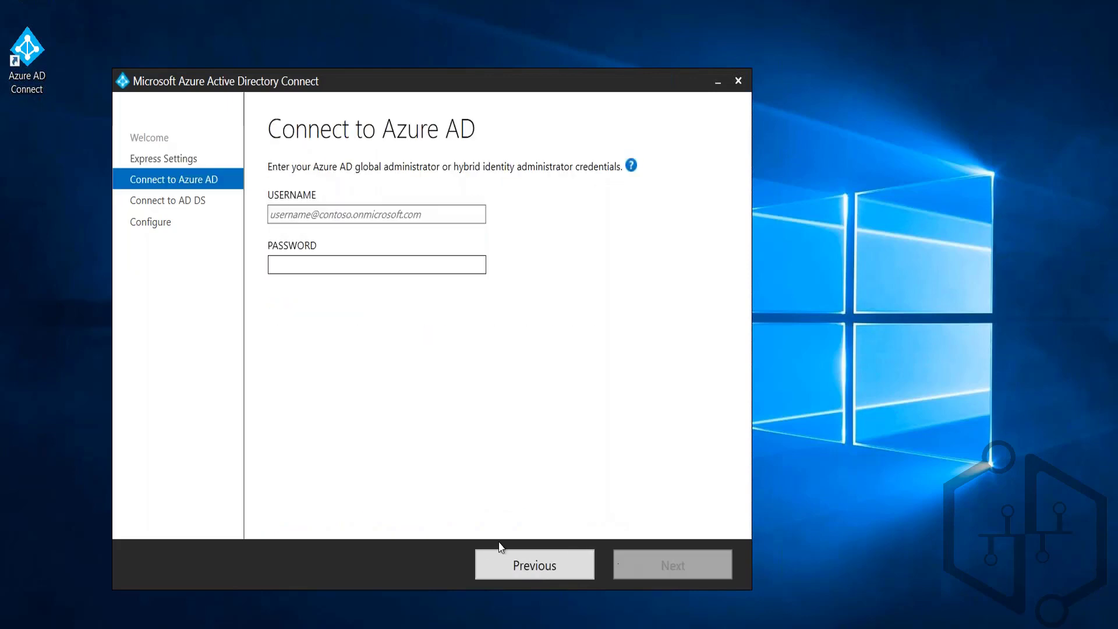
{"action": "left_click", "coordinate": [362, 265]}
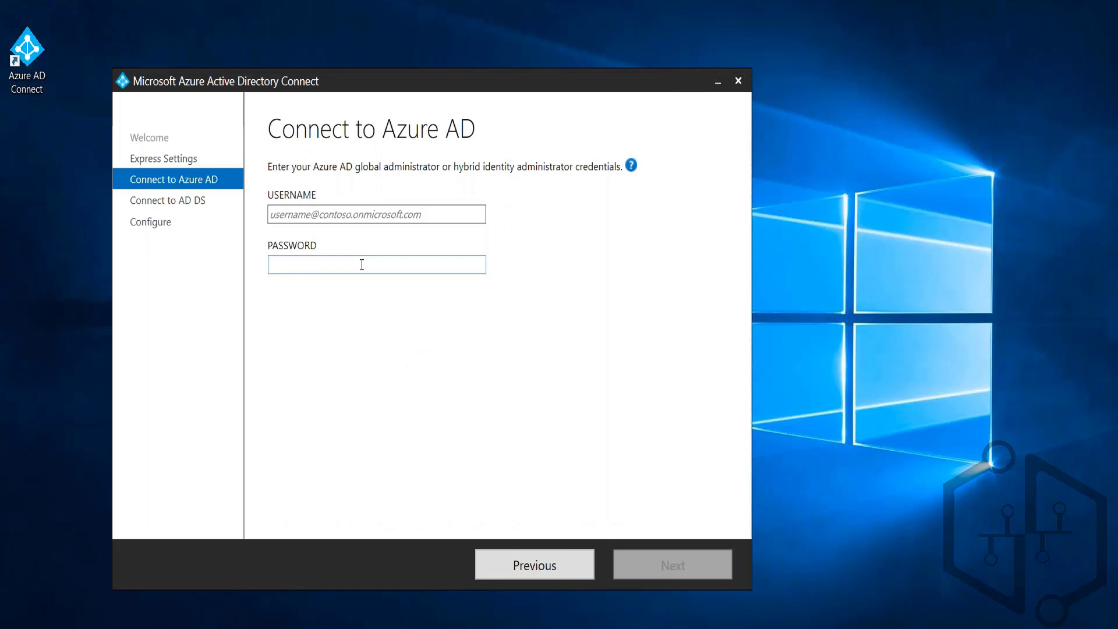
{"action": "type", "text": "********"}
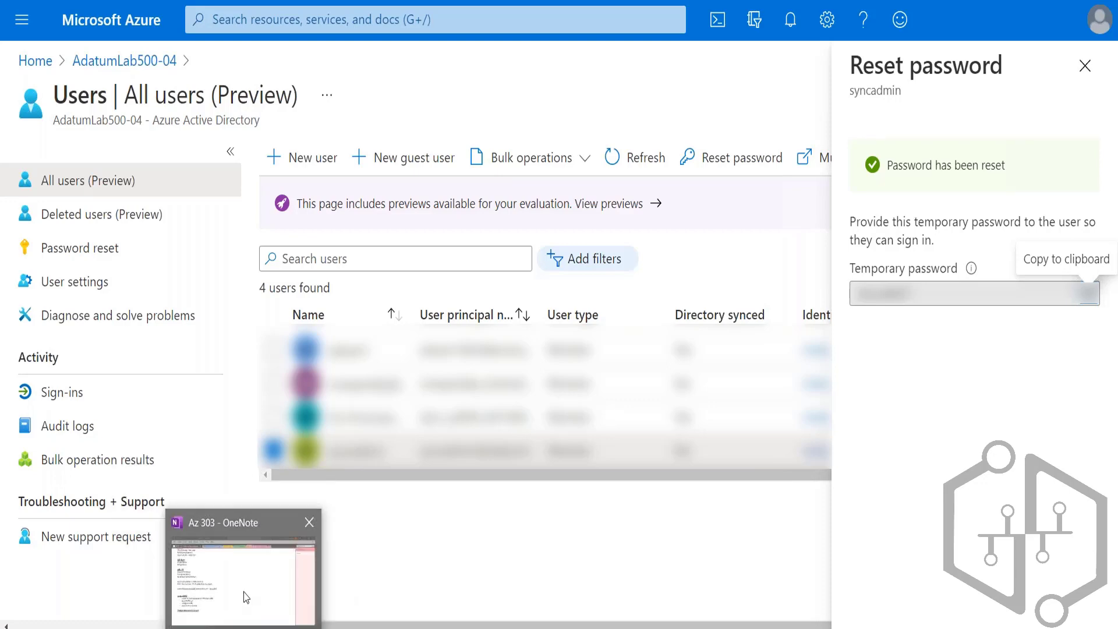
Step: Switch to OneNote, paste the temporary password as plain text below "Configuration of AAD Connect", and clear its bold and underline formatting
{"action": "left_click", "coordinate": [247, 596]}
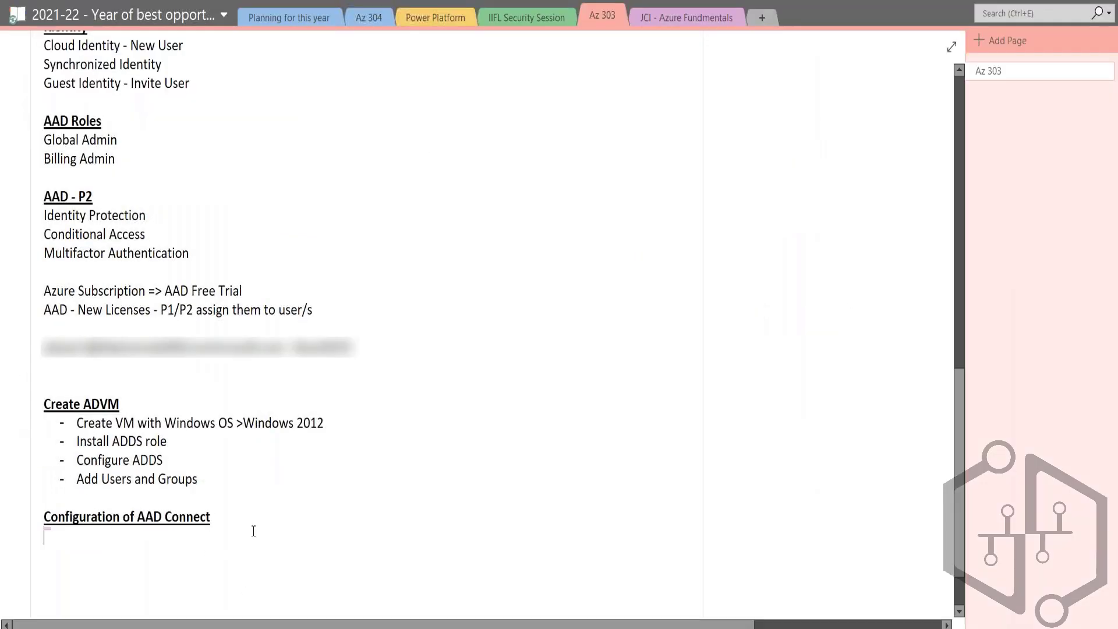
{"action": "key", "text": "ctrl+v"}
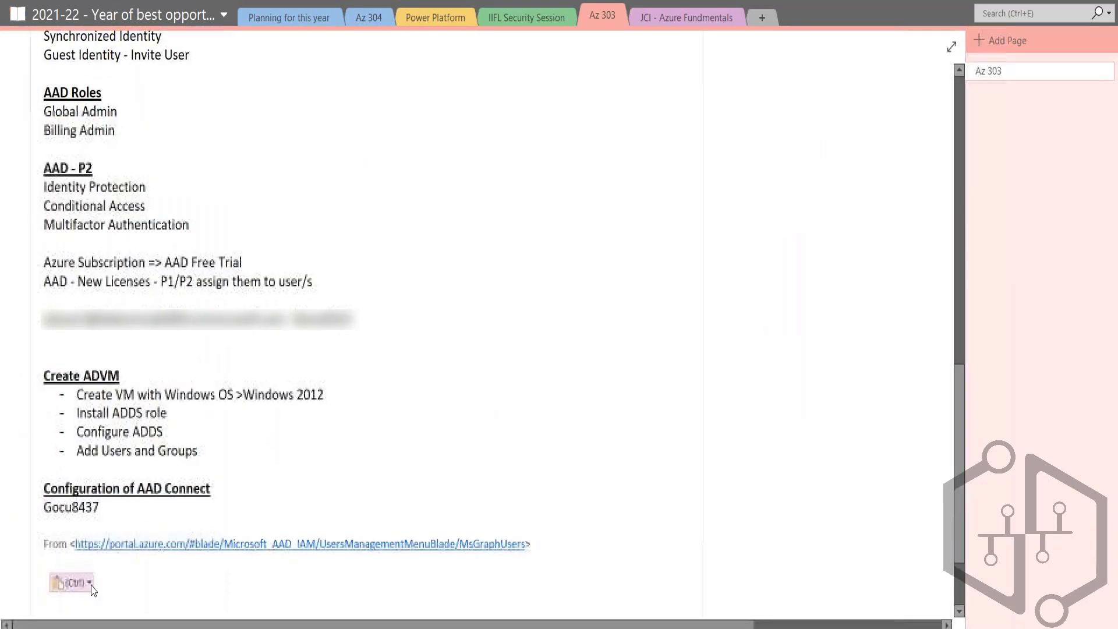
{"action": "left_click", "coordinate": [67, 582]}
{"action": "left_click", "coordinate": [107, 533]}
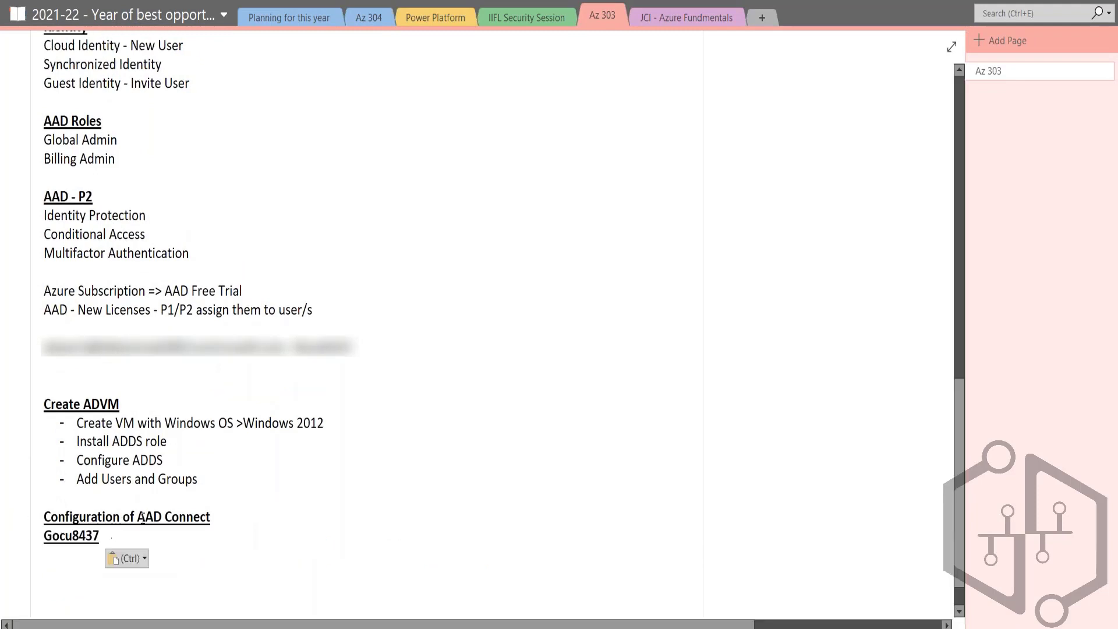
{"action": "key", "text": "shift+Home"}
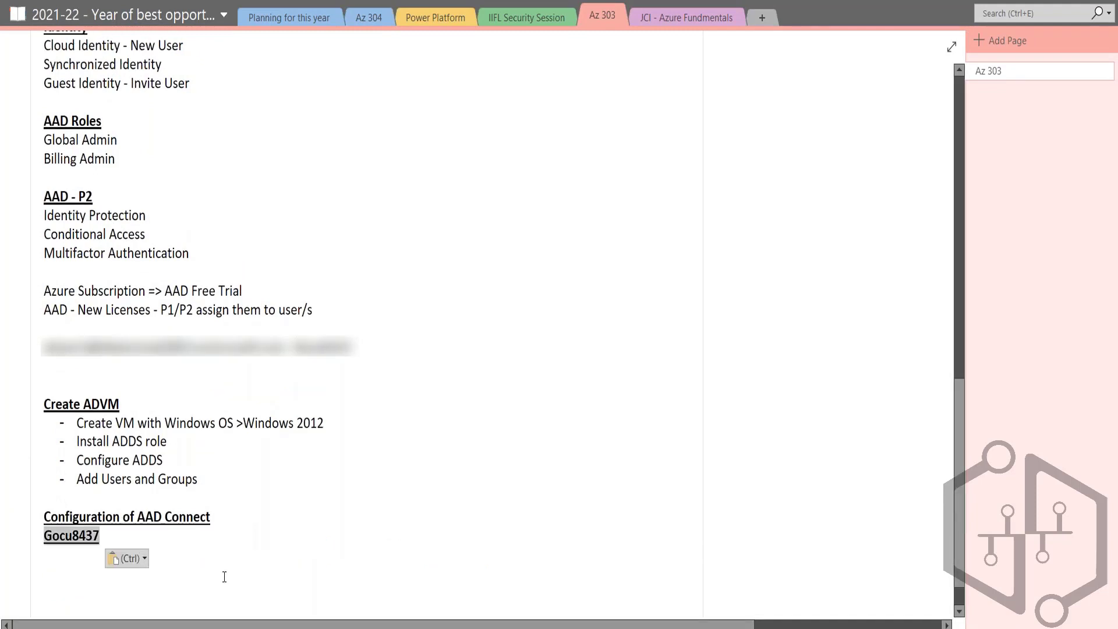
{"action": "key", "text": "ctrl+shift+n"}
{"action": "key", "text": "End"}
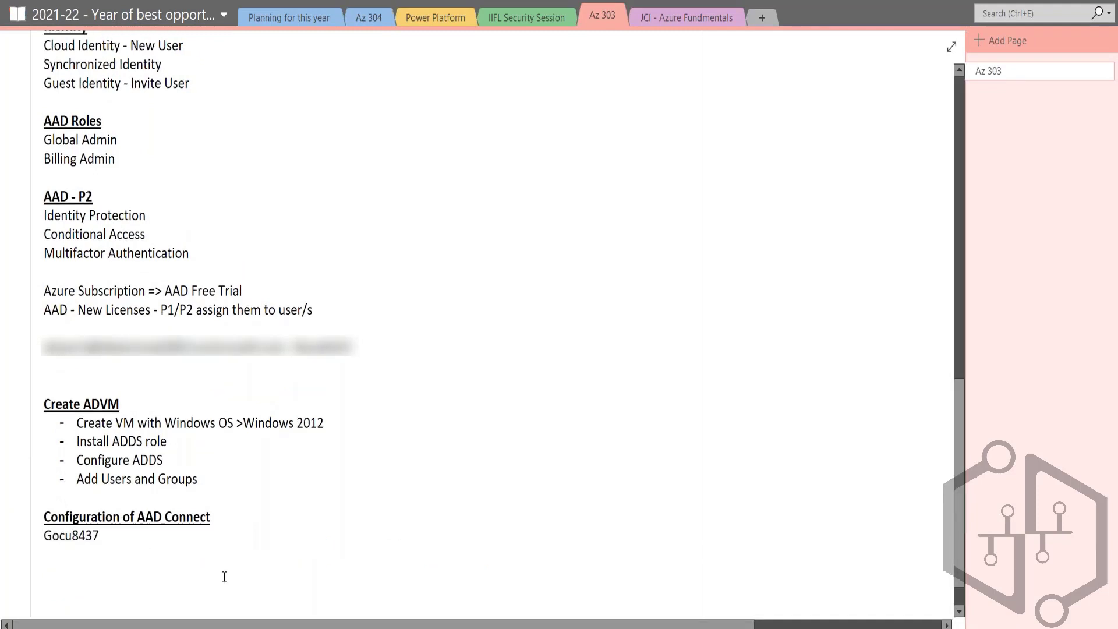
Step: Copy syncadmin's user principal name from the Azure portal and paste it as text before the noted password, separated by a hyphen
{"action": "key", "text": "alt+Tab"}
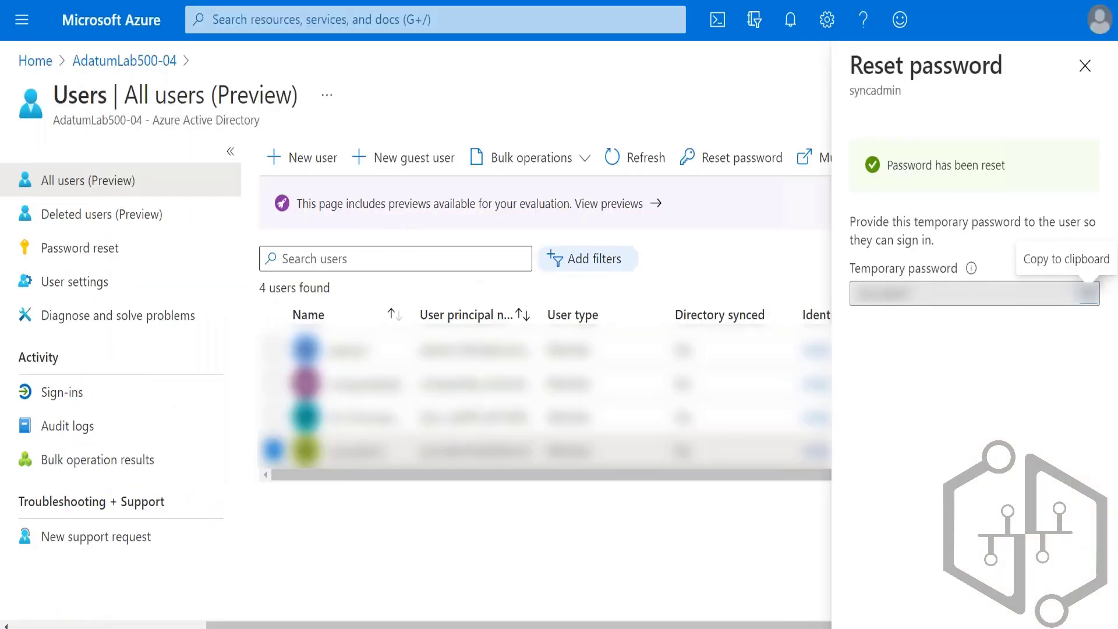
{"action": "left_click", "coordinate": [373, 453]}
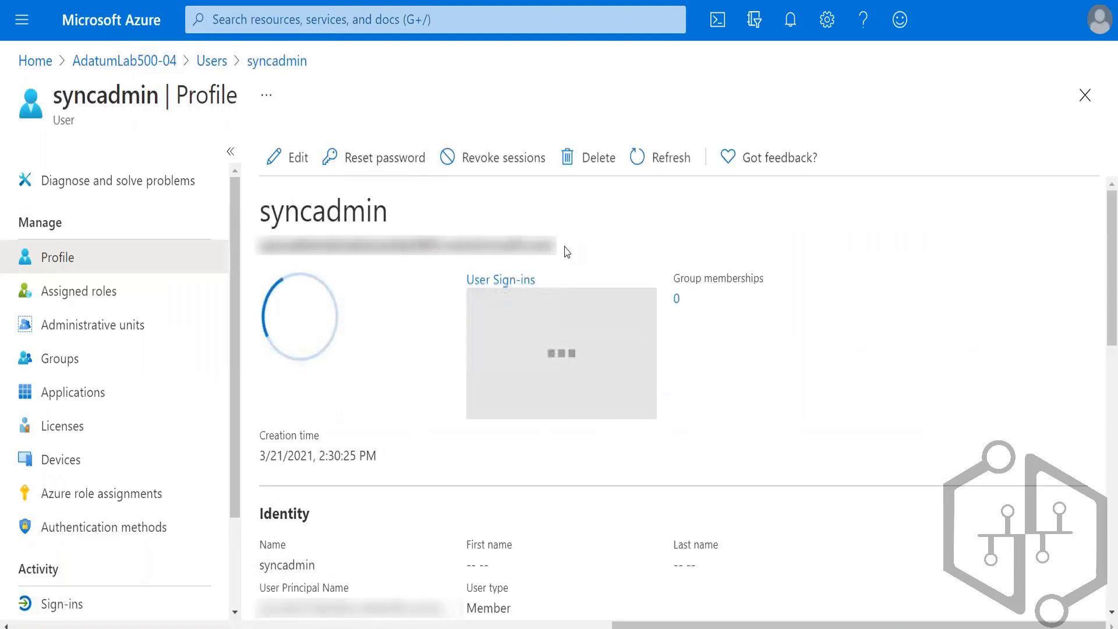
{"action": "left_click_drag", "start_coordinate": [557, 245], "coordinate": [242, 241]}
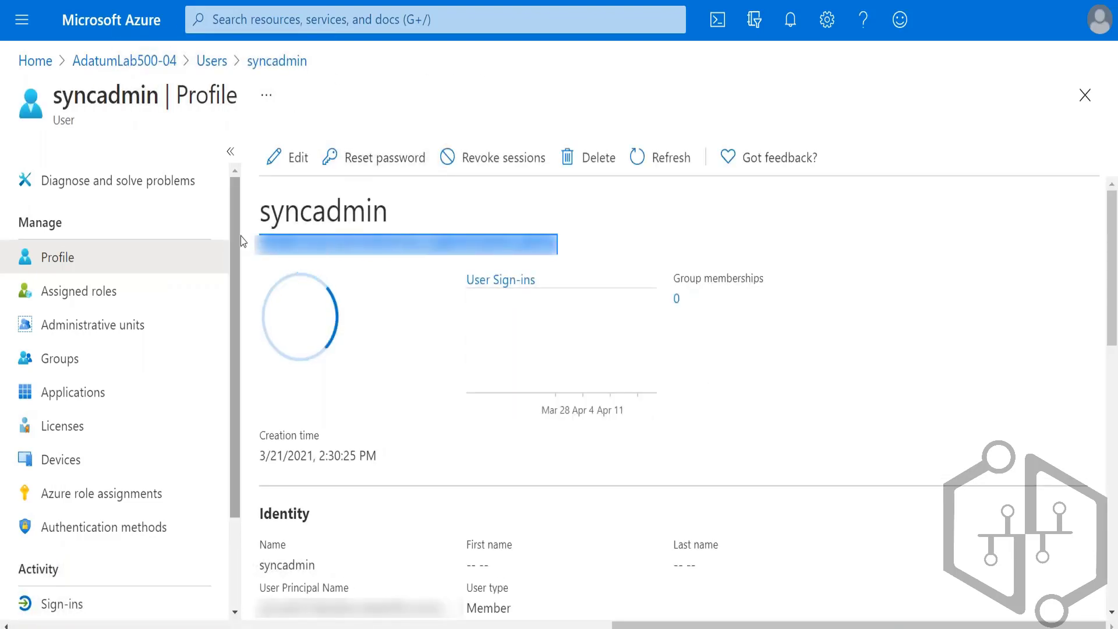
{"action": "key", "text": "alt+Tab"}
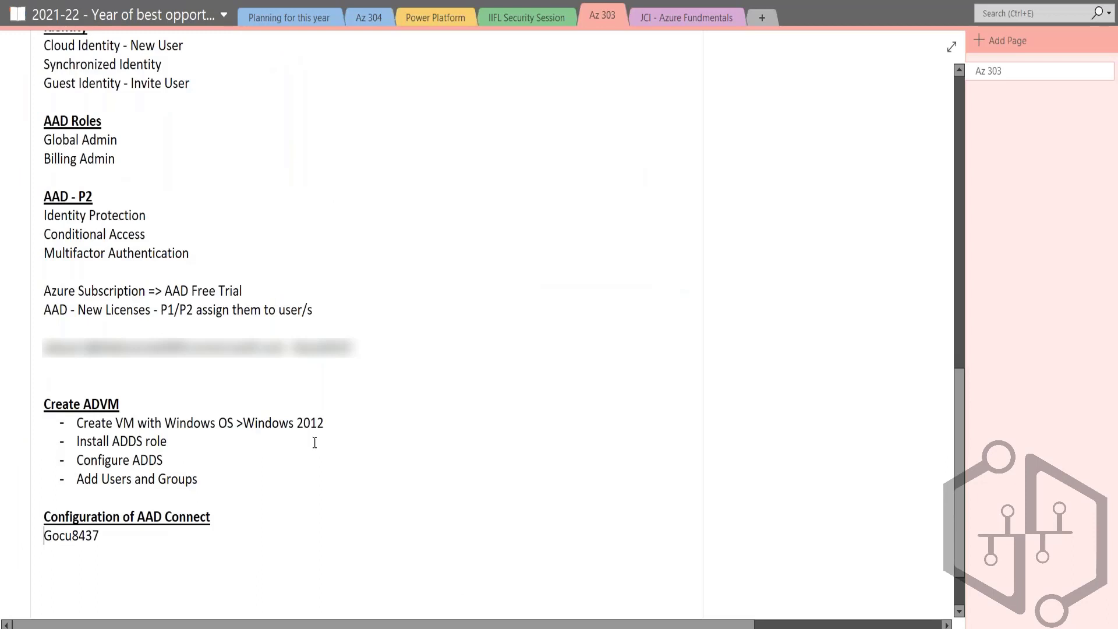
{"action": "key", "text": "ctrl+v"}
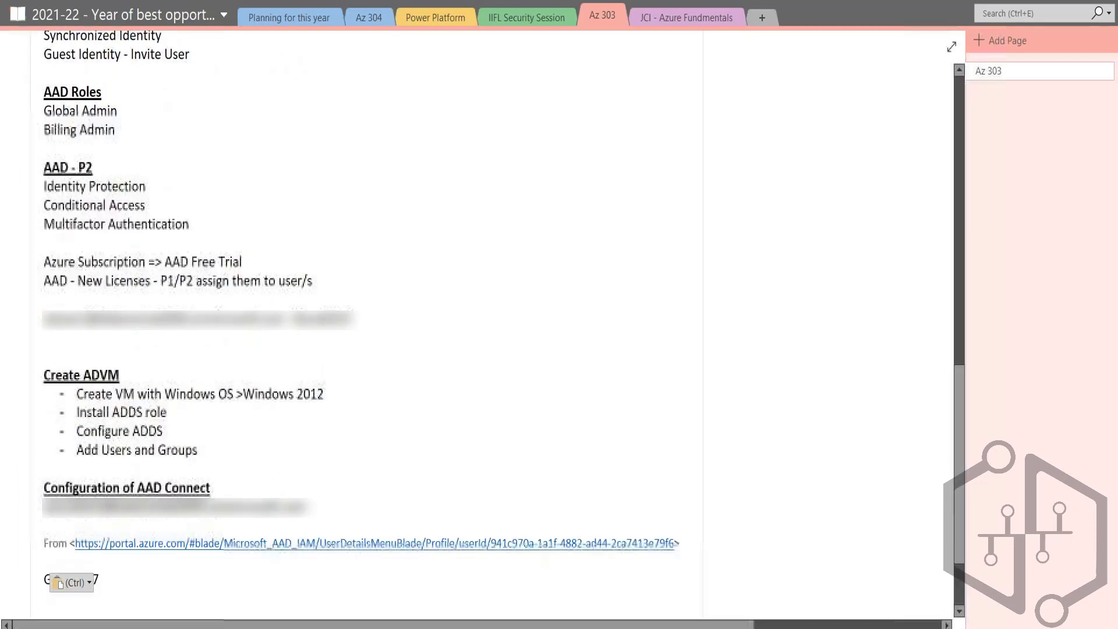
{"action": "left_click", "coordinate": [83, 582]}
{"action": "left_click", "coordinate": [107, 534]}
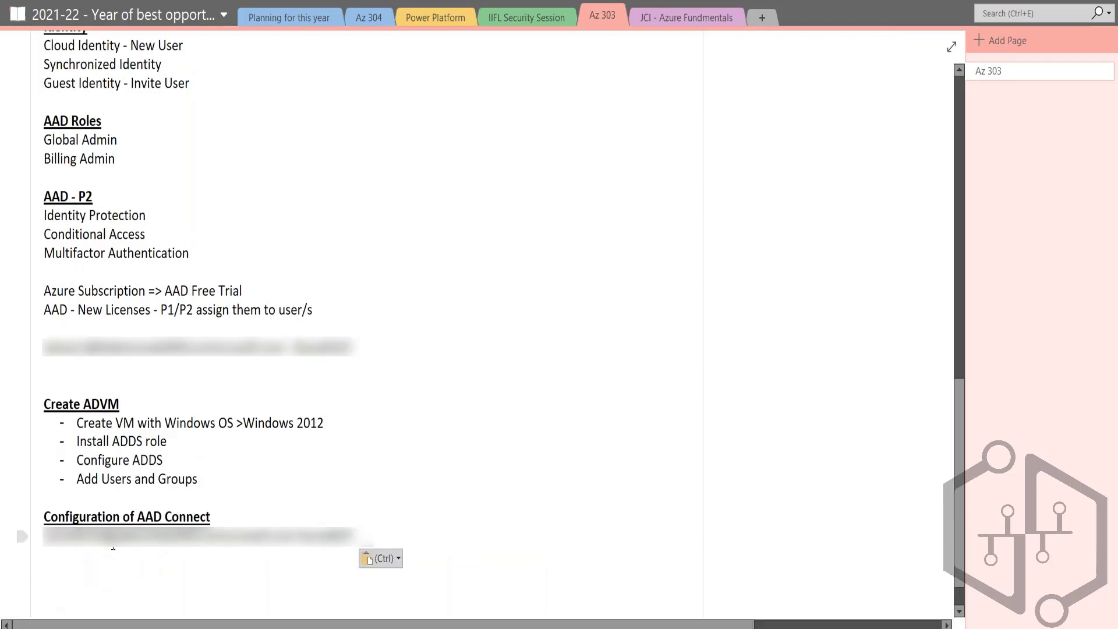
{"action": "type", "text": "-"}
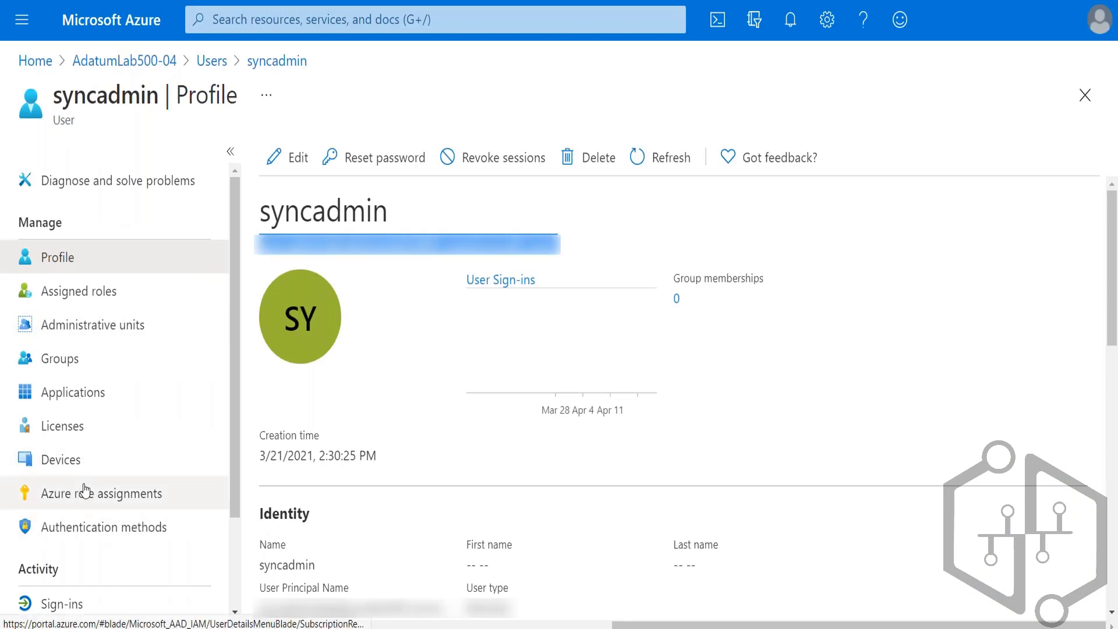
Step: Switch to the Azure portal and return from the syncadmin profile to the AdatumLab500-04 users list
{"action": "left_click", "coordinate": [178, 186]}
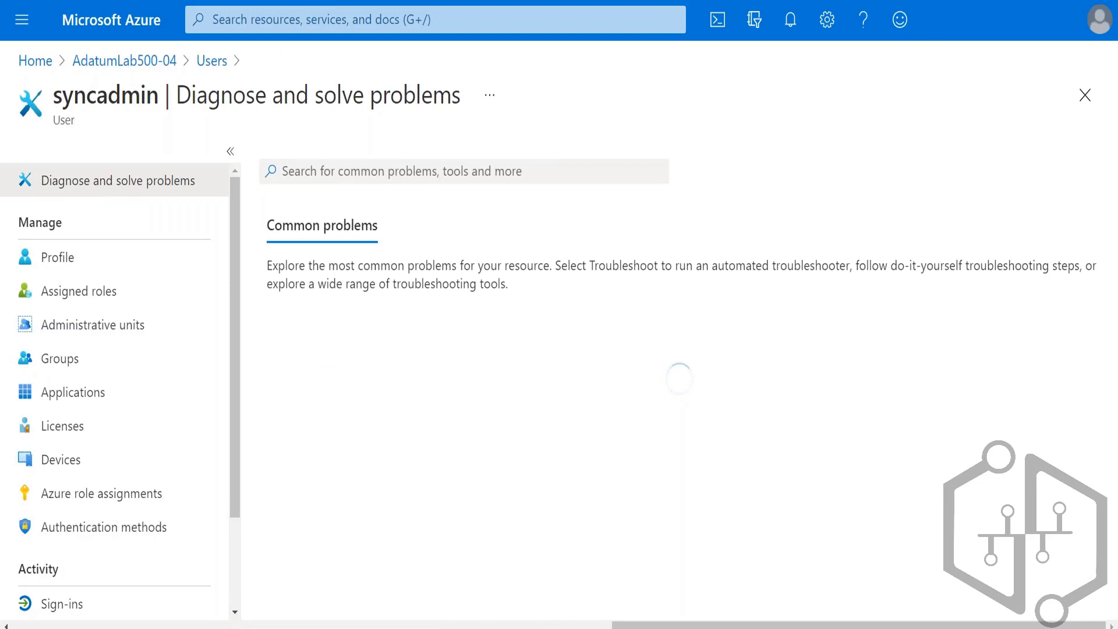
{"action": "left_click", "coordinate": [220, 63]}
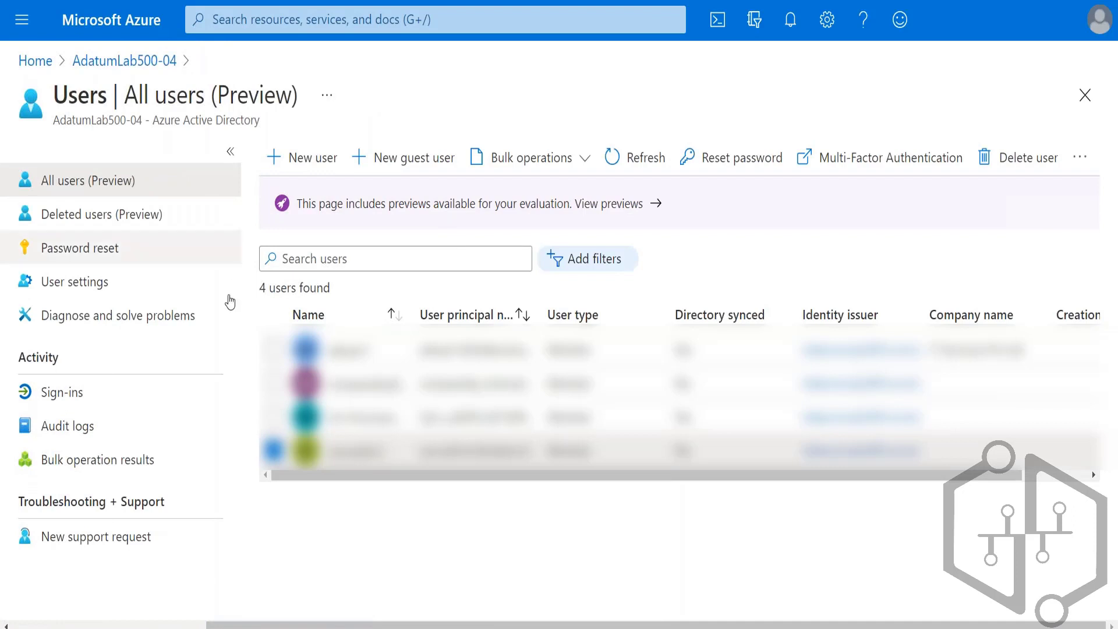
Step: Clear the syncadmin selection in the users list and open portal.azure.com in an InPrivate browser window
{"action": "left_click", "coordinate": [274, 450]}
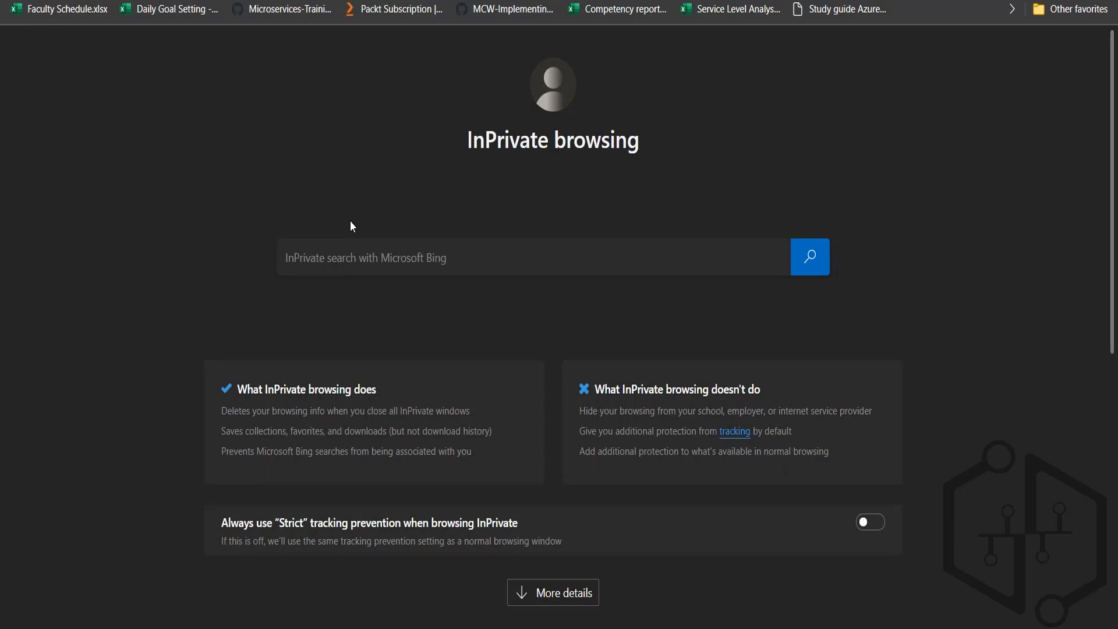
{"action": "type", "text": "portal.azure.com"}
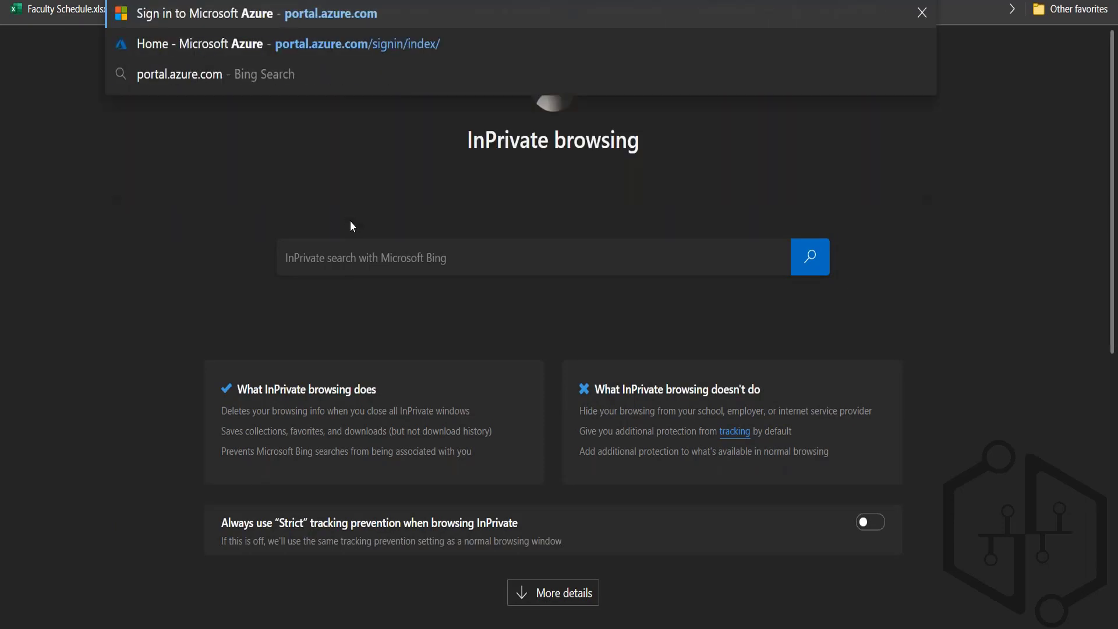
{"action": "key", "text": "Return"}
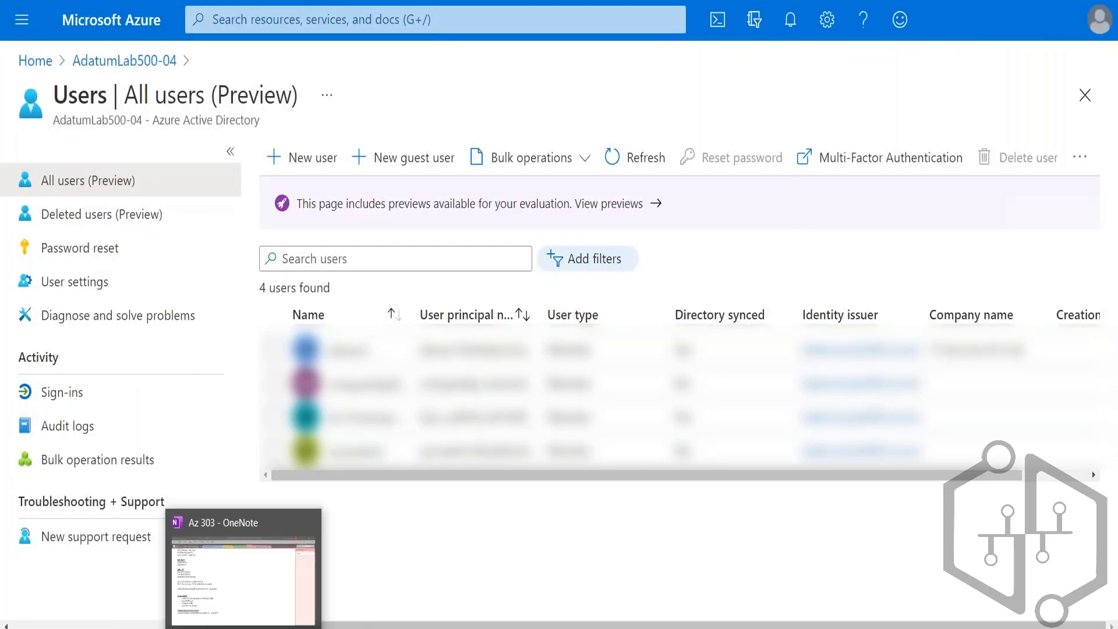
Step: Copy syncadmin's user principal name from the OneNote notes and submit it on the InPrivate Microsoft Azure sign-in page
{"action": "left_click", "coordinate": [244, 628]}
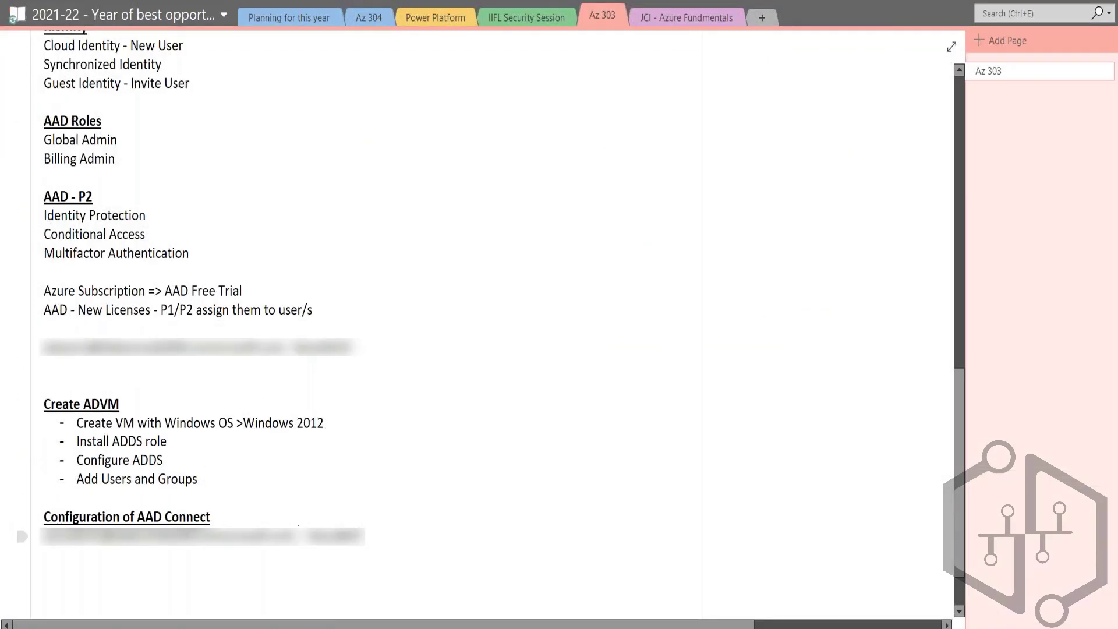
{"action": "key", "text": "shift+Home"}
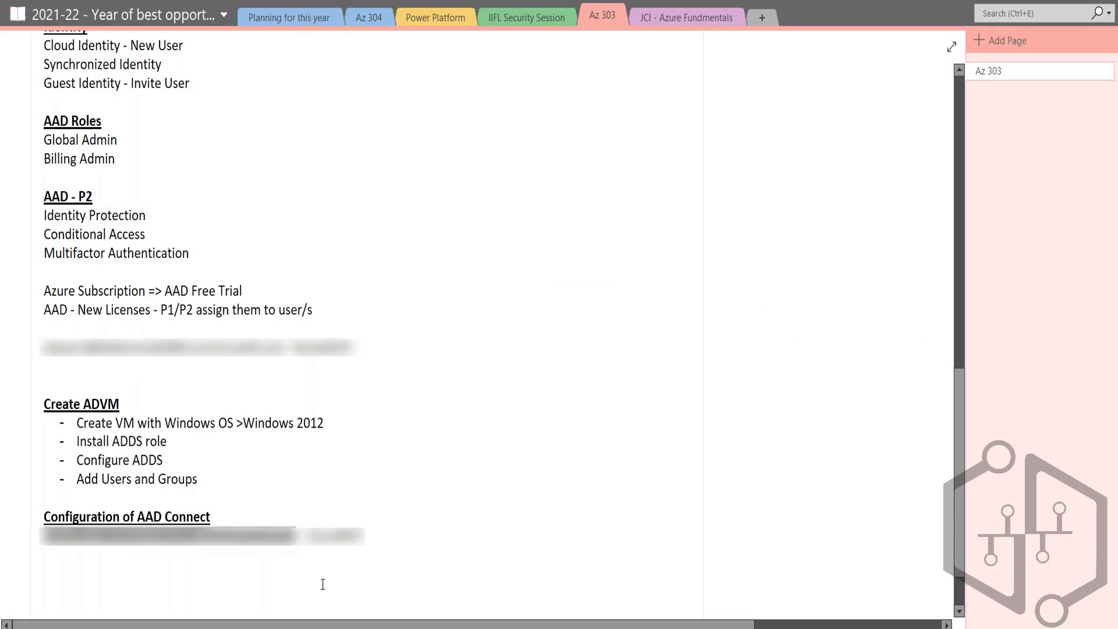
{"action": "key", "text": "alt+Tab"}
{"action": "key", "text": "alt+Tab"}
{"action": "key", "text": "Tab"}
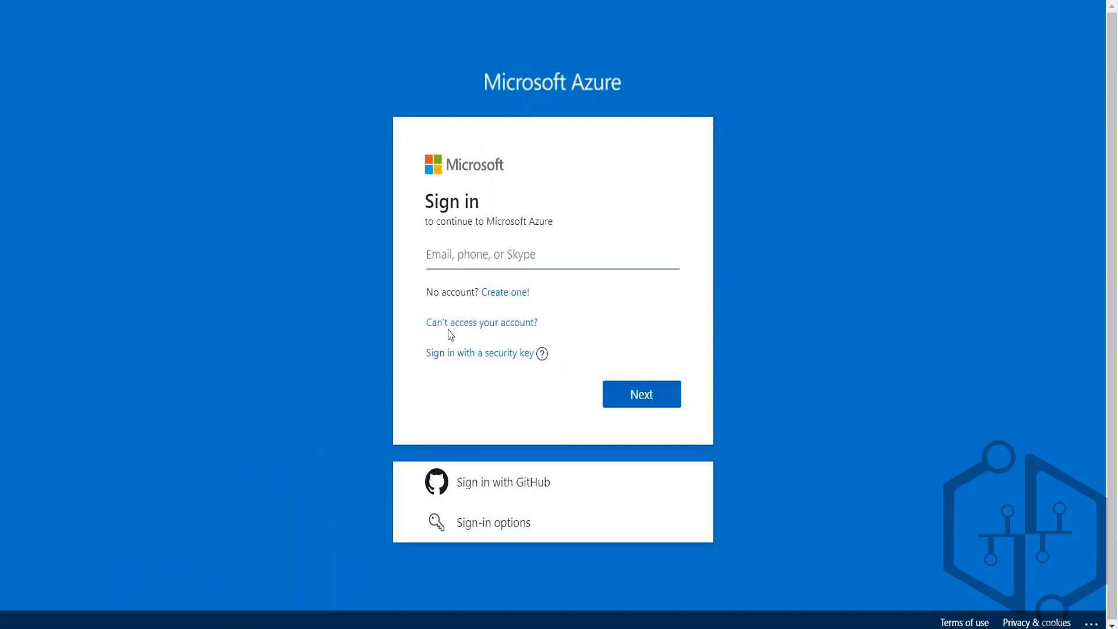
{"action": "key", "text": "ctrl+v"}
{"action": "left_click", "coordinate": [647, 401]}
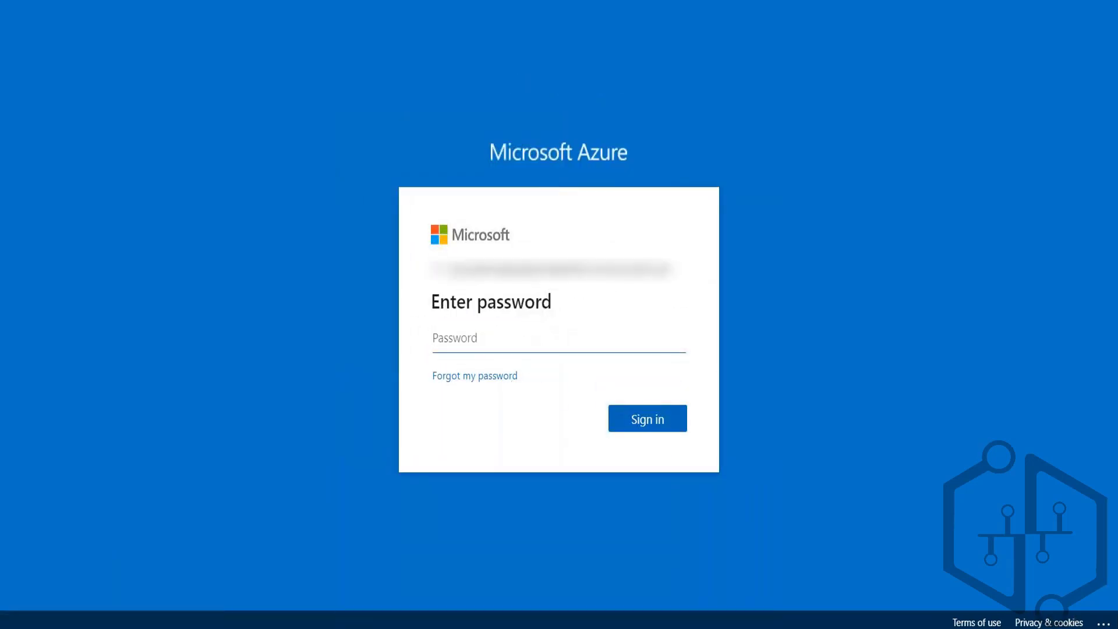
Step: Copy the temporary password from OneNote and sign in to the Azure portal with it as syncadmin
{"action": "key", "text": "alt+Tab"}
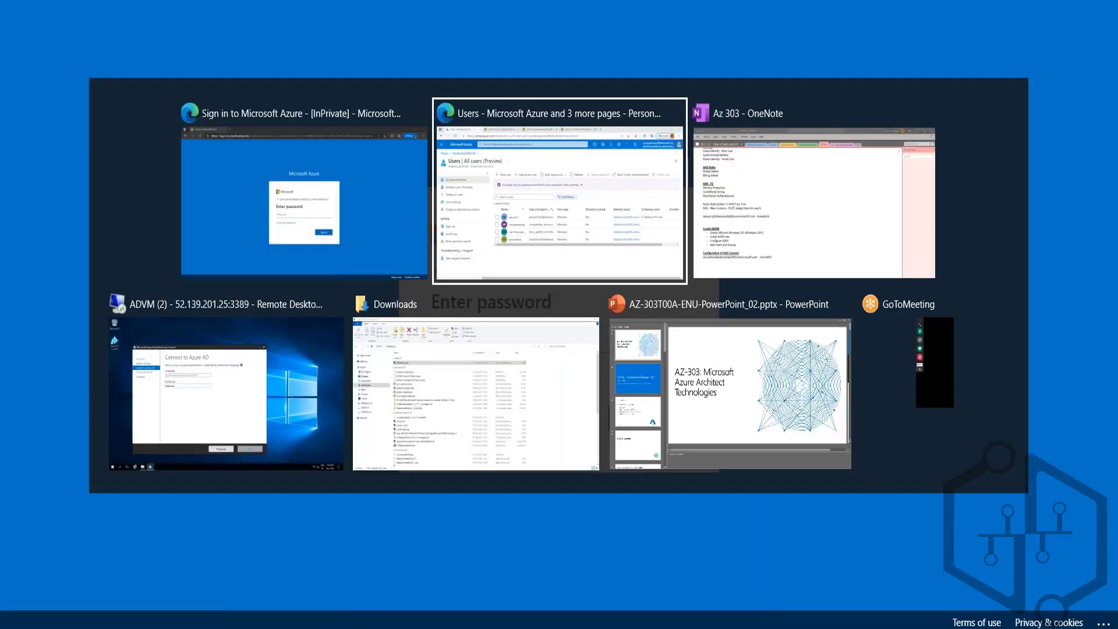
{"action": "key", "text": "alt+Tab"}
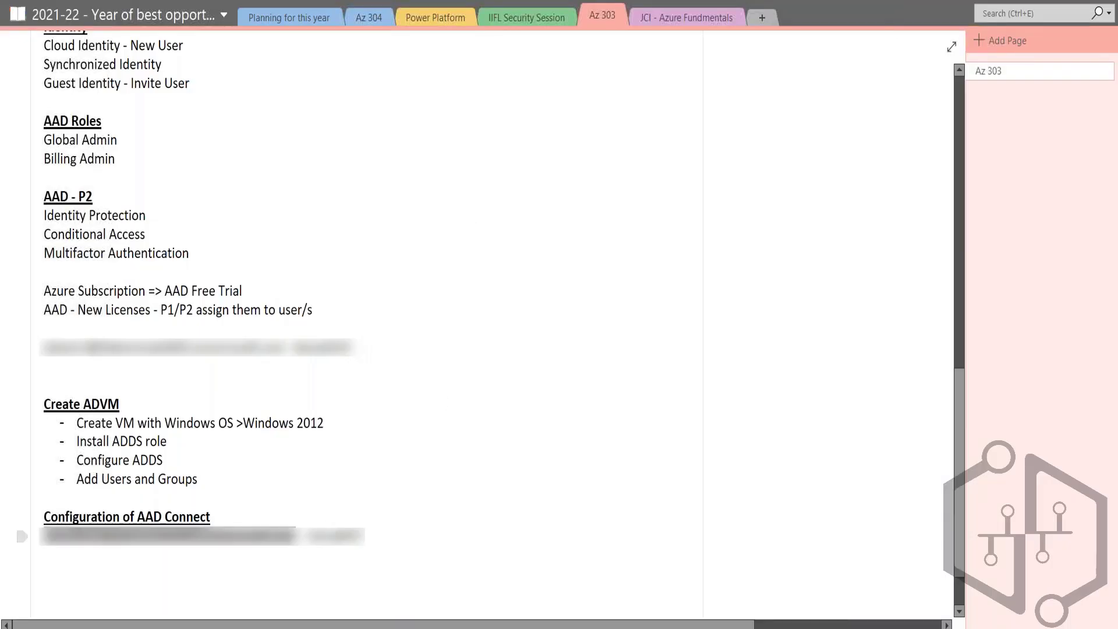
{"action": "double_click", "coordinate": [334, 536]}
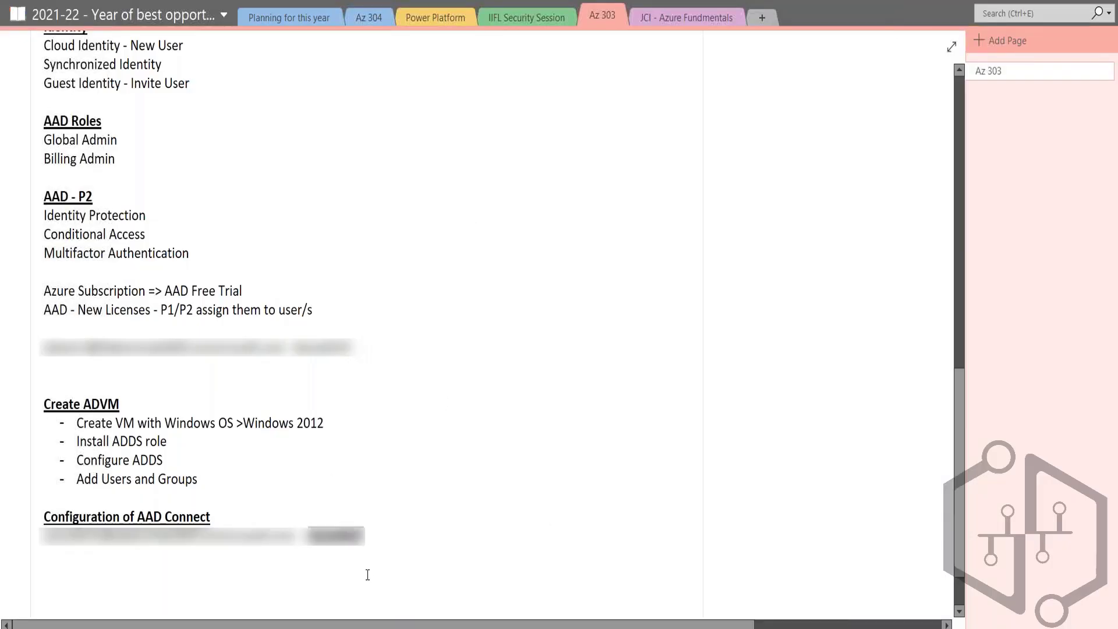
{"action": "key", "text": "alt+Tab"}
{"action": "key", "text": "ctrl+v"}
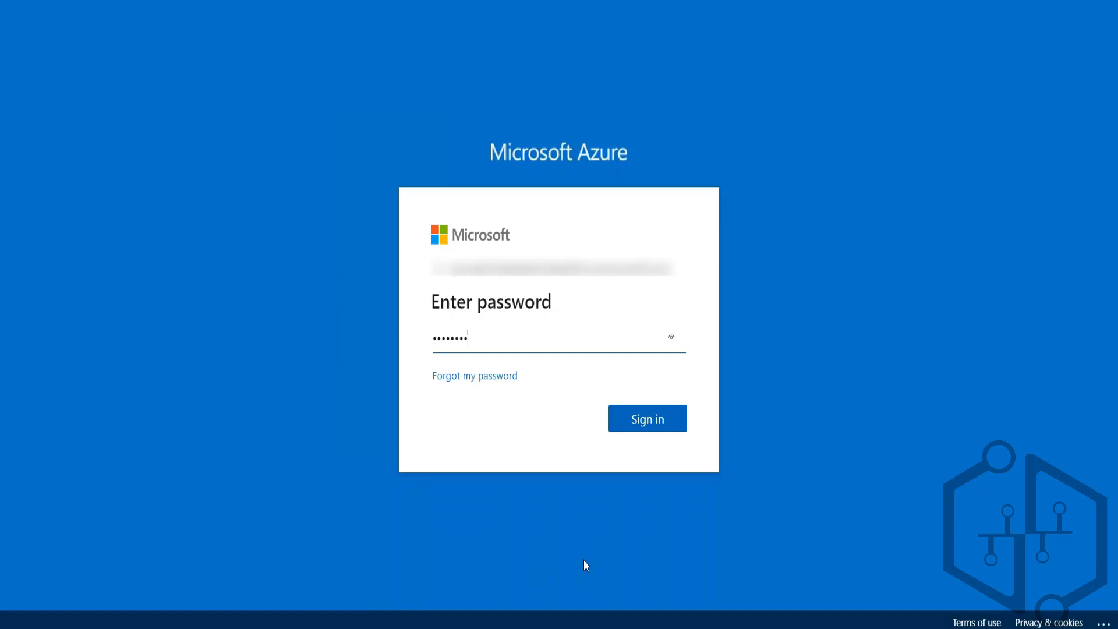
{"action": "left_click", "coordinate": [653, 426]}
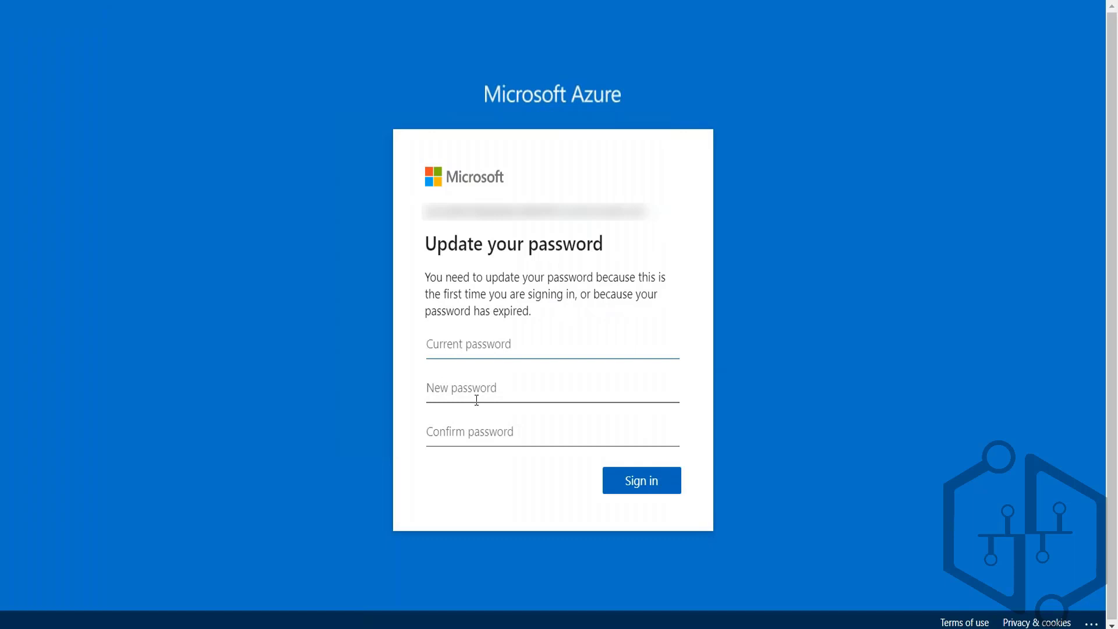
Step: Update syncadmin's password by entering the current, new and confirmation passwords, and continue to the required security information setup
{"action": "type", "text": "********"}
{"action": "left_click", "coordinate": [477, 400]}
{"action": "key", "text": "ctrl+v"}
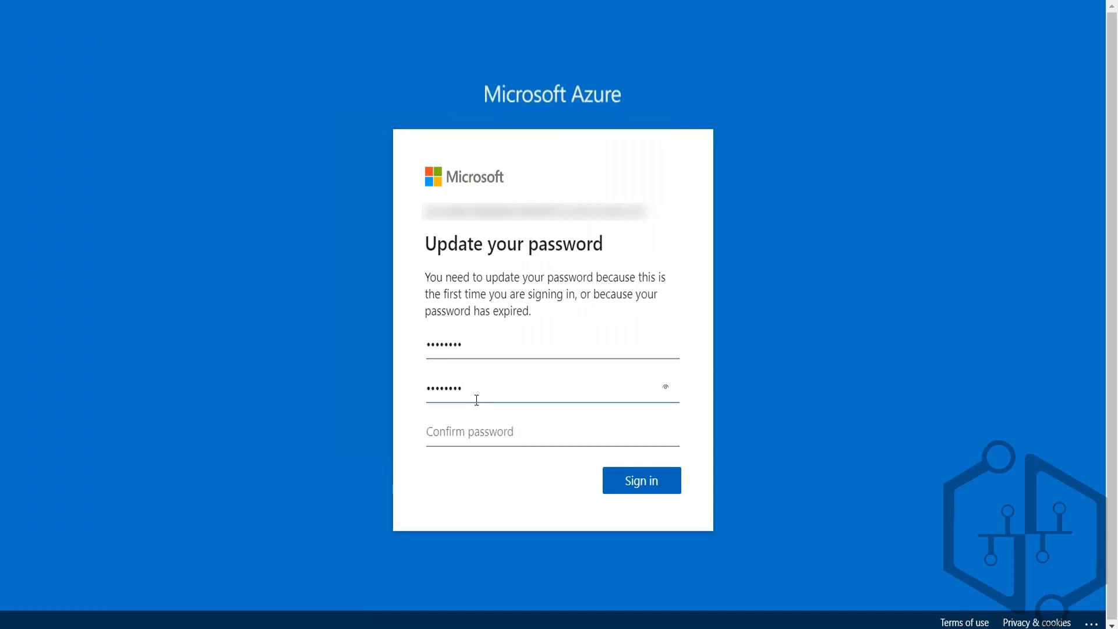
{"action": "type", "text": "*****"}
{"action": "key", "text": "Tab"}
{"action": "key", "text": "ctrl+v"}
{"action": "type", "text": "*****"}
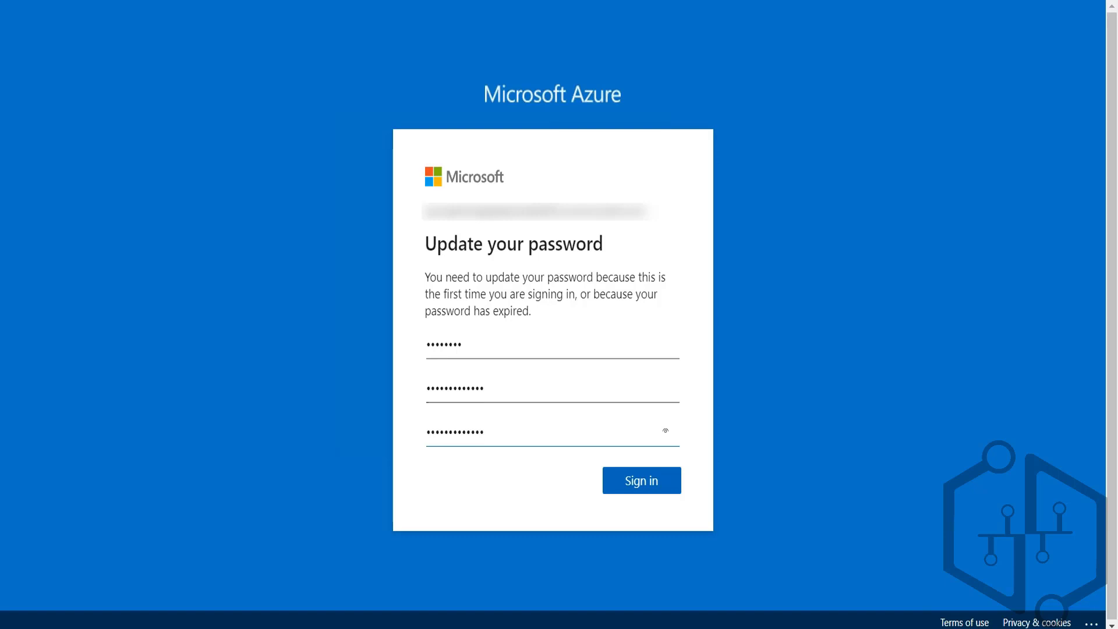
{"action": "left_click", "coordinate": [671, 488]}
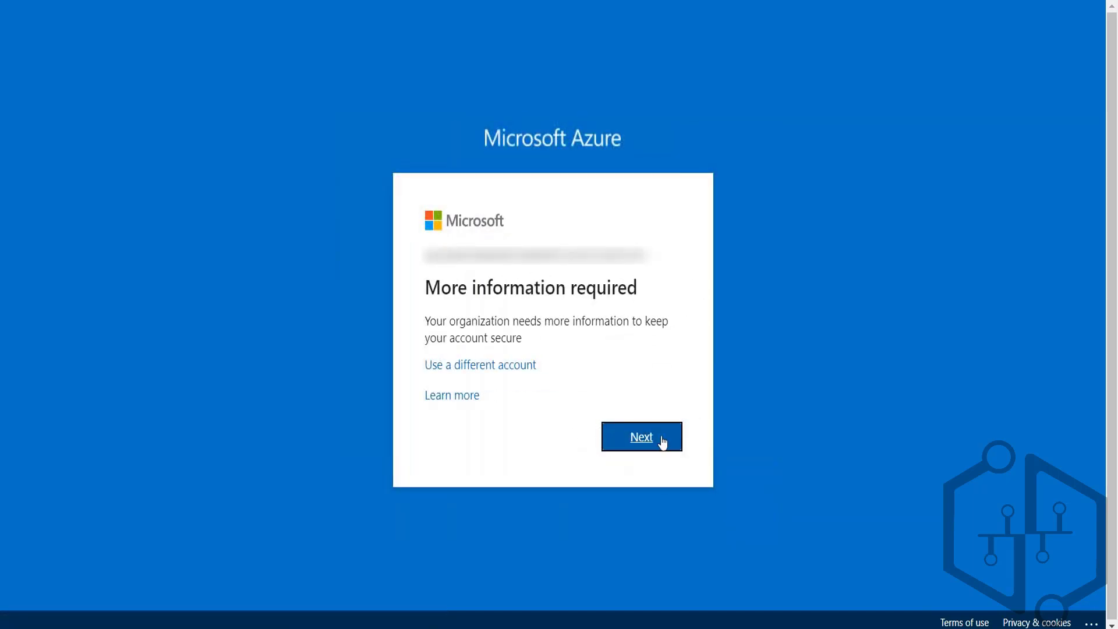
{"action": "left_click", "coordinate": [655, 447]}
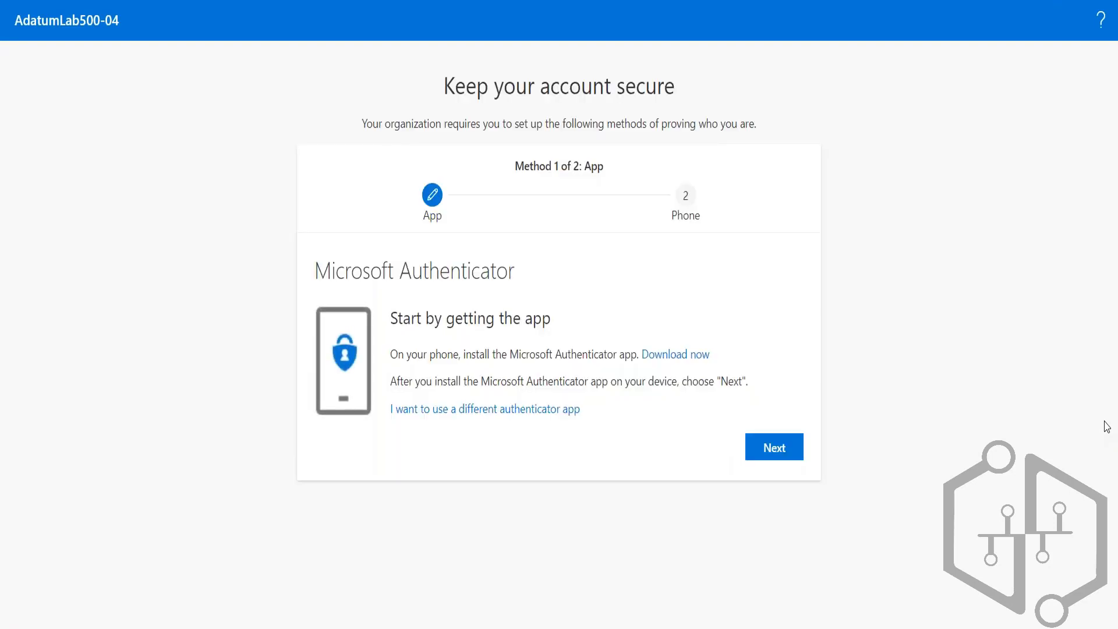
Step: Try setting up Microsoft Authenticator through its QR code, and go back to the first setup page
{"action": "left_click", "coordinate": [781, 452]}
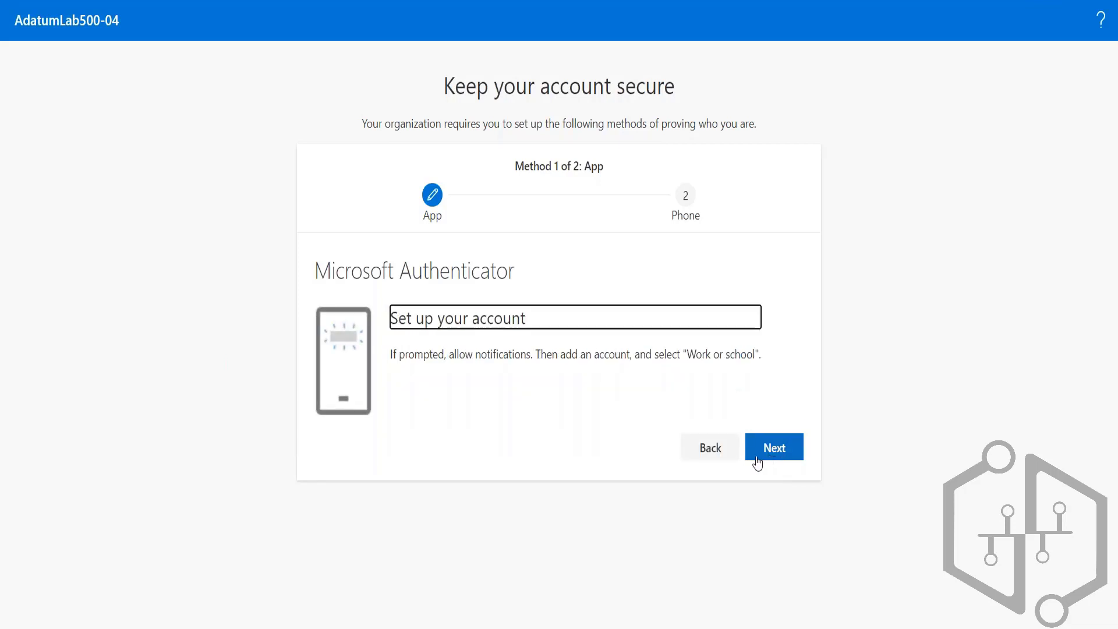
{"action": "left_click", "coordinate": [776, 449]}
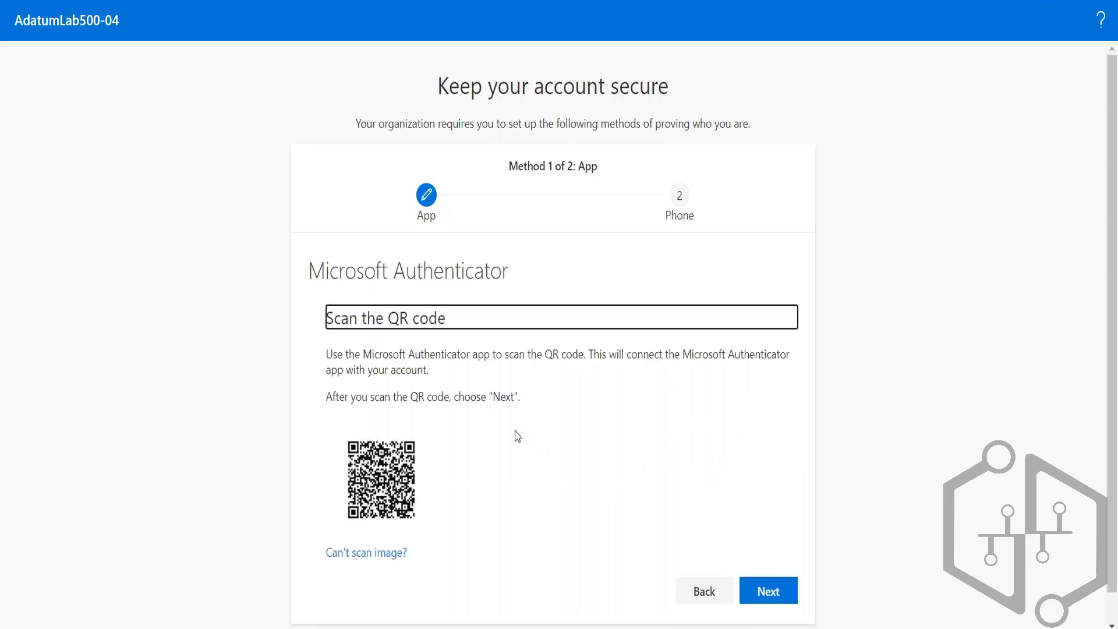
{"action": "scroll", "coordinate": [492, 487], "scroll_direction": "down", "scroll_amount": 1}
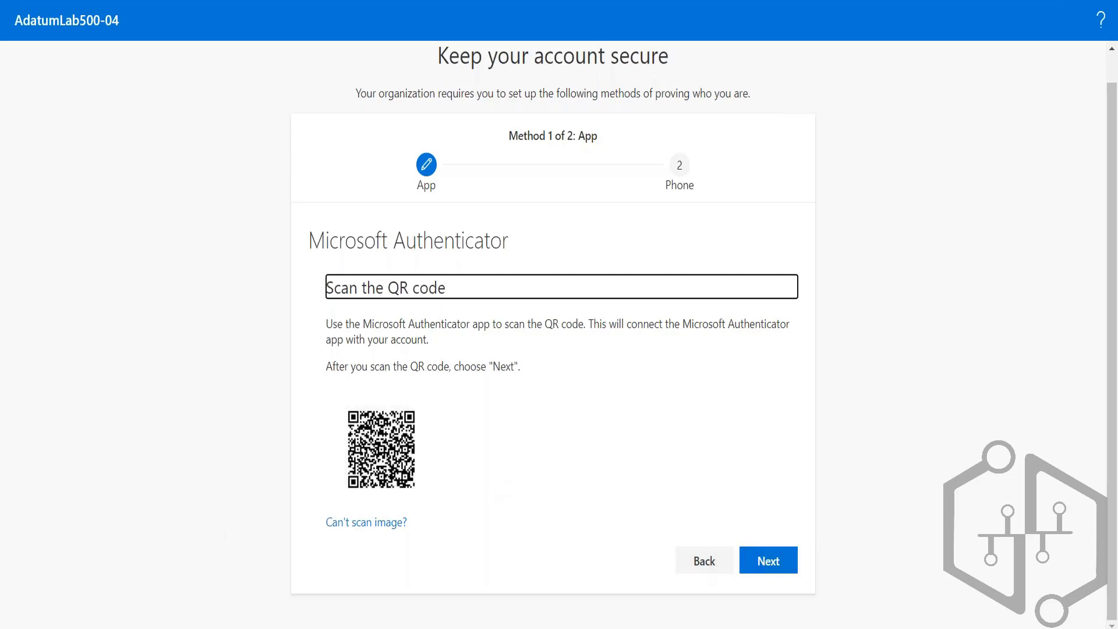
{"action": "left_click", "coordinate": [701, 563]}
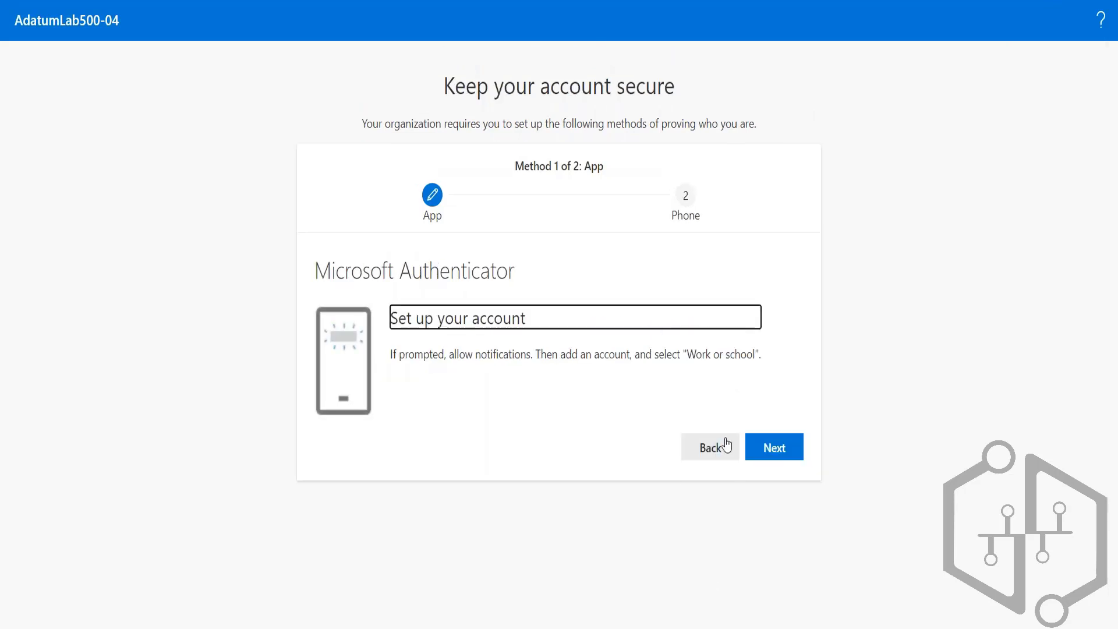
{"action": "left_click", "coordinate": [719, 455]}
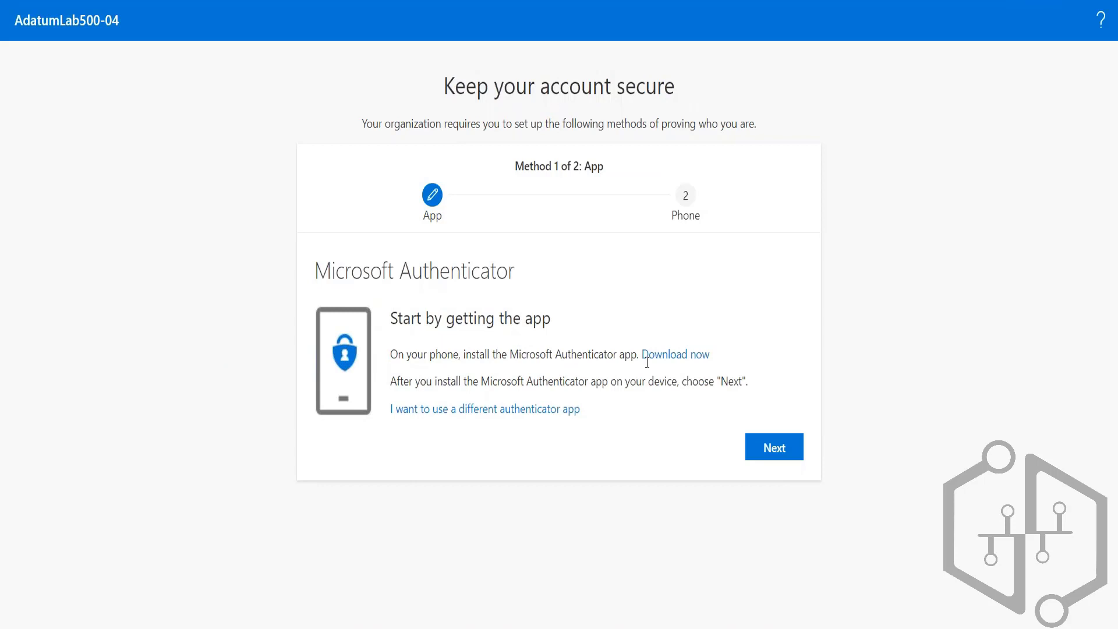
Step: Try setting up a different authenticator app with the manual entry details, continue past the QR code, and reload the page
{"action": "left_click", "coordinate": [544, 410]}
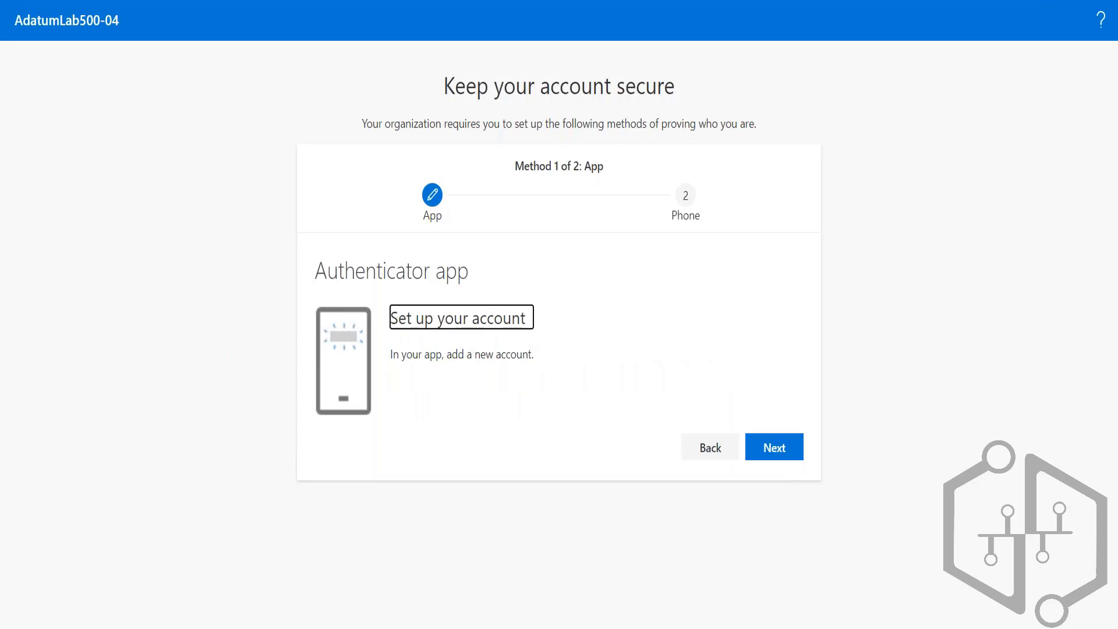
{"action": "left_click", "coordinate": [779, 452]}
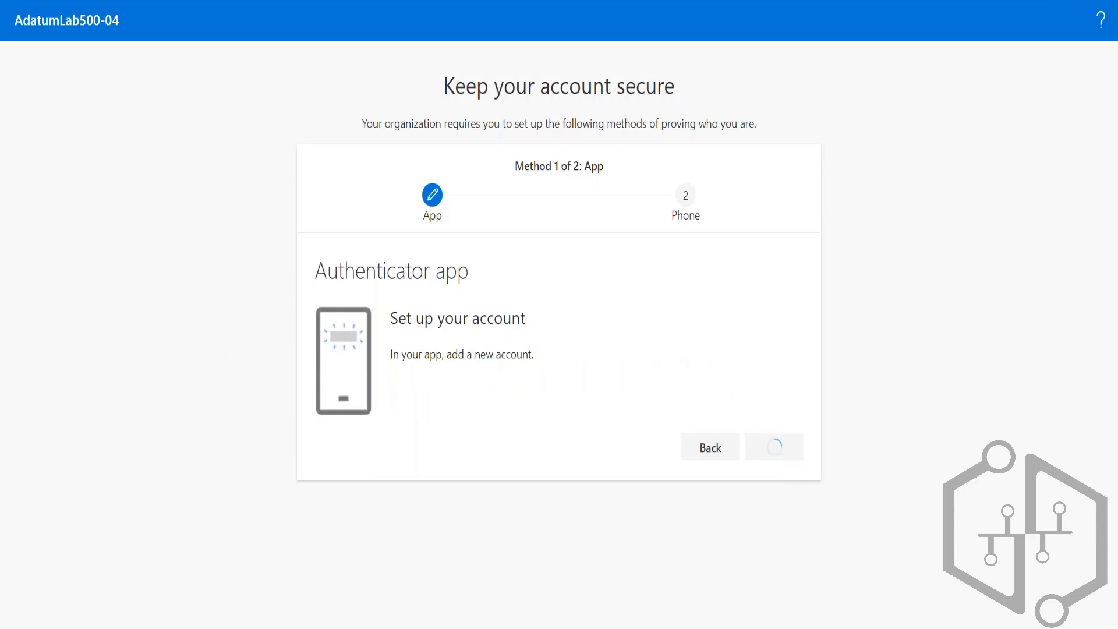
{"action": "scroll", "coordinate": [658, 453], "scroll_direction": "down", "scroll_amount": 1}
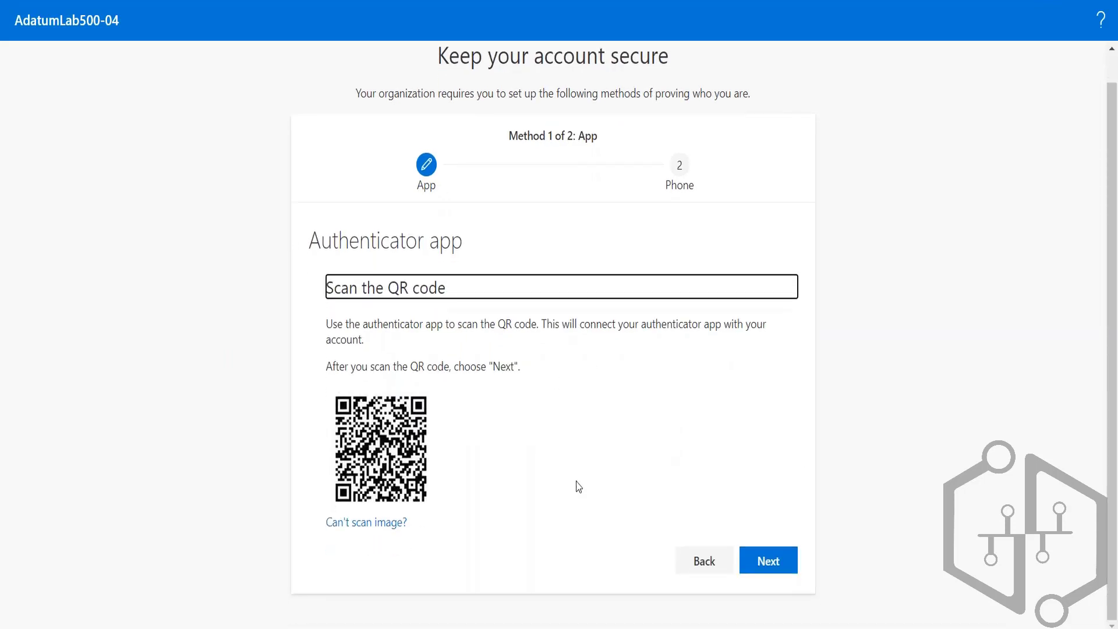
{"action": "left_click", "coordinate": [369, 525]}
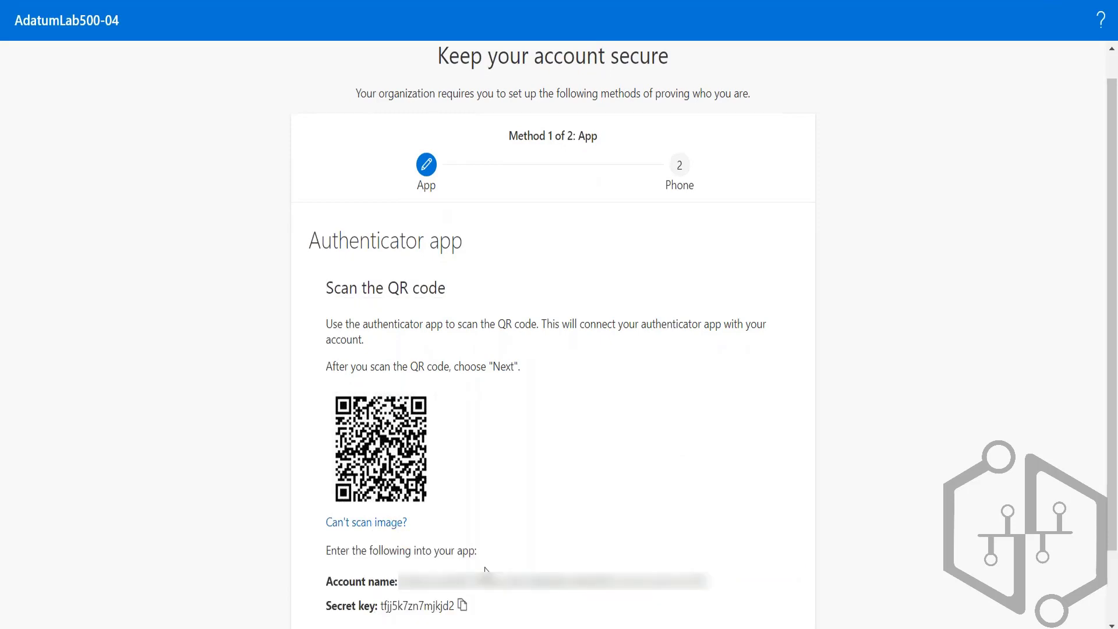
{"action": "scroll", "coordinate": [486, 570], "scroll_direction": "down", "scroll_amount": 2}
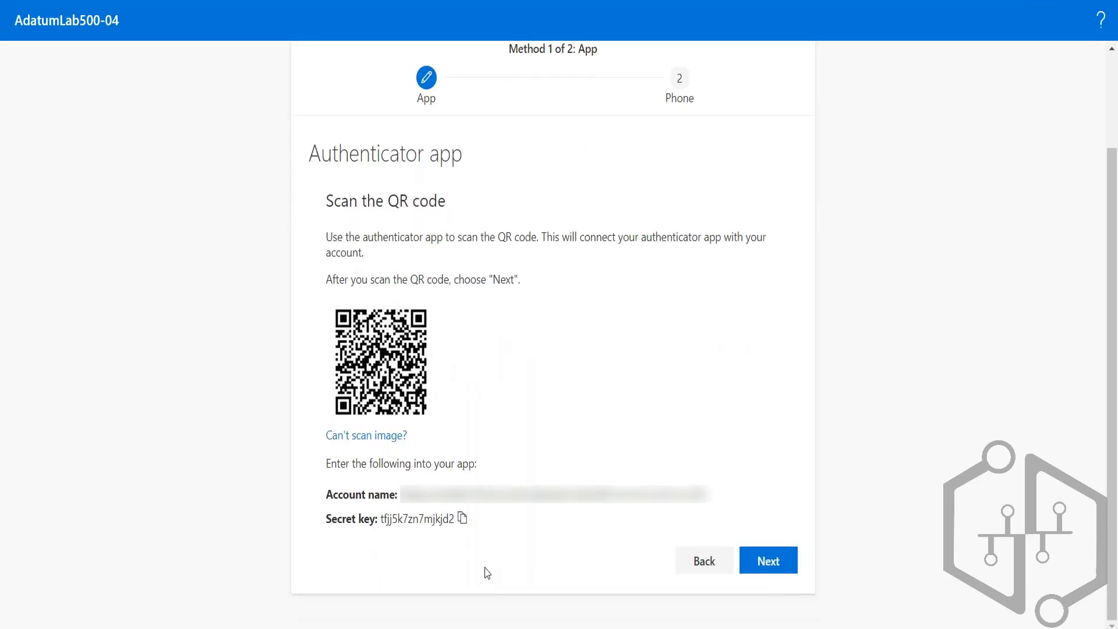
{"action": "left_click", "coordinate": [769, 561]}
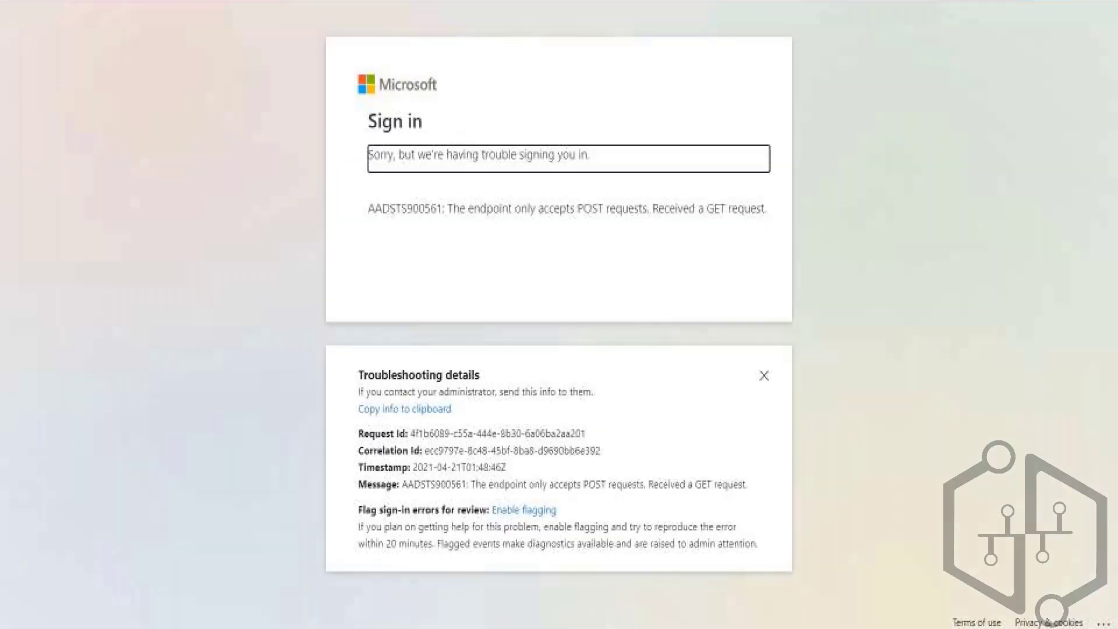
{"action": "key", "text": "F5"}
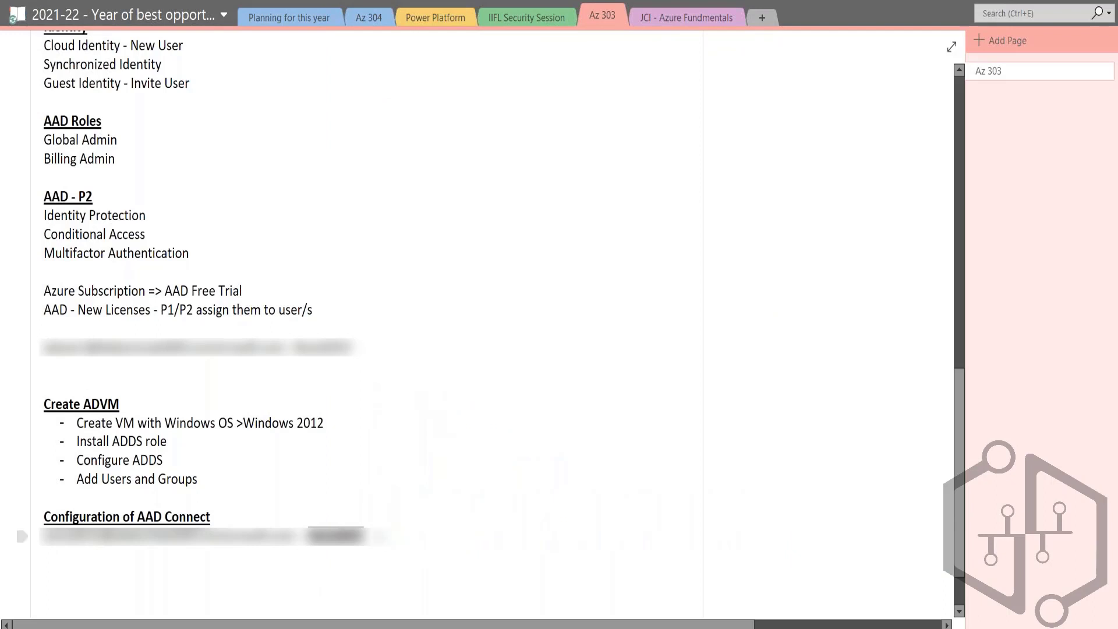
Step: Update the syncadmin password noted in OneNote below "Configuration of AAD Connect" to the new one, and select it for copying
{"action": "left_click", "coordinate": [375, 535]}
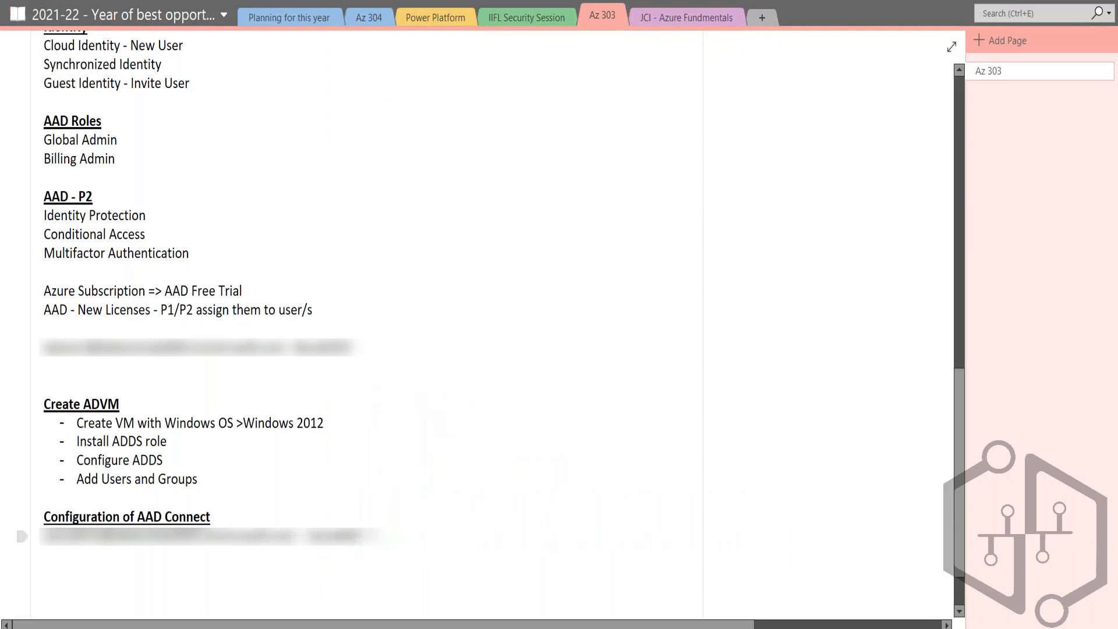
{"action": "type", "text": "@1234"}
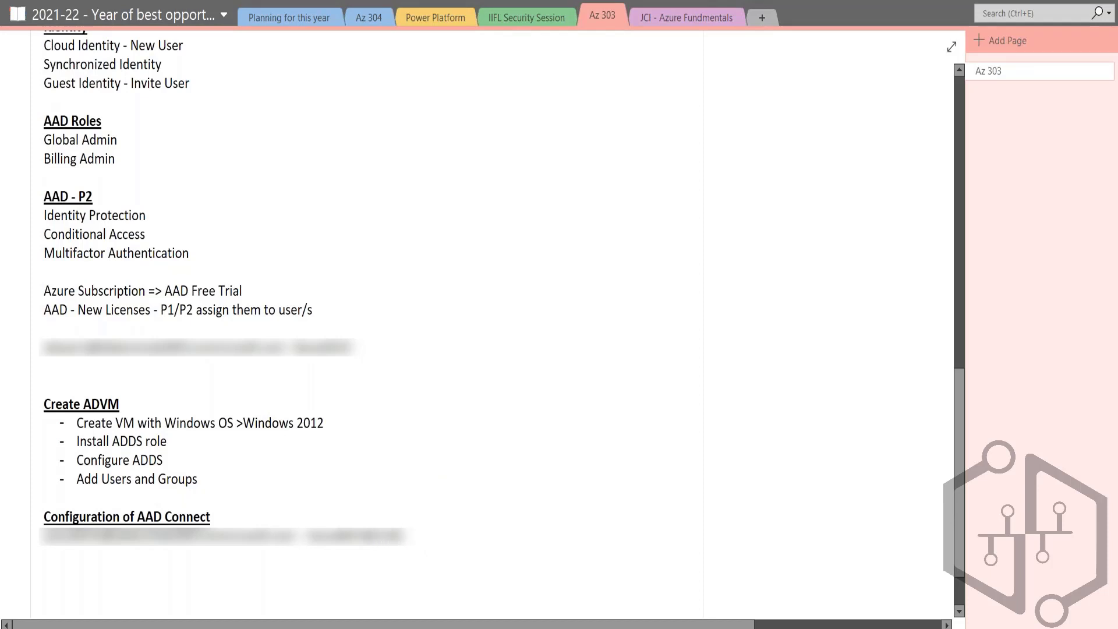
{"action": "key", "text": "shift+Left"}
{"action": "key", "text": "shift+Left"}
{"action": "key", "text": "shift+Left"}
{"action": "key", "text": "shift+Left"}
{"action": "key", "text": "shift+Left"}
{"action": "key", "text": "shift+Left"}
{"action": "key", "text": "shift+Left"}
{"action": "key", "text": "shift+Left"}
{"action": "key", "text": "shift+Left"}
{"action": "key", "text": "shift+Left"}
{"action": "key", "text": "shift+Left"}
{"action": "key", "text": "shift+Left"}
{"action": "key", "text": "shift+Left"}
{"action": "key", "text": "shift+Left"}
{"action": "key", "text": "shift+Left"}
{"action": "key", "text": "shift+Right"}
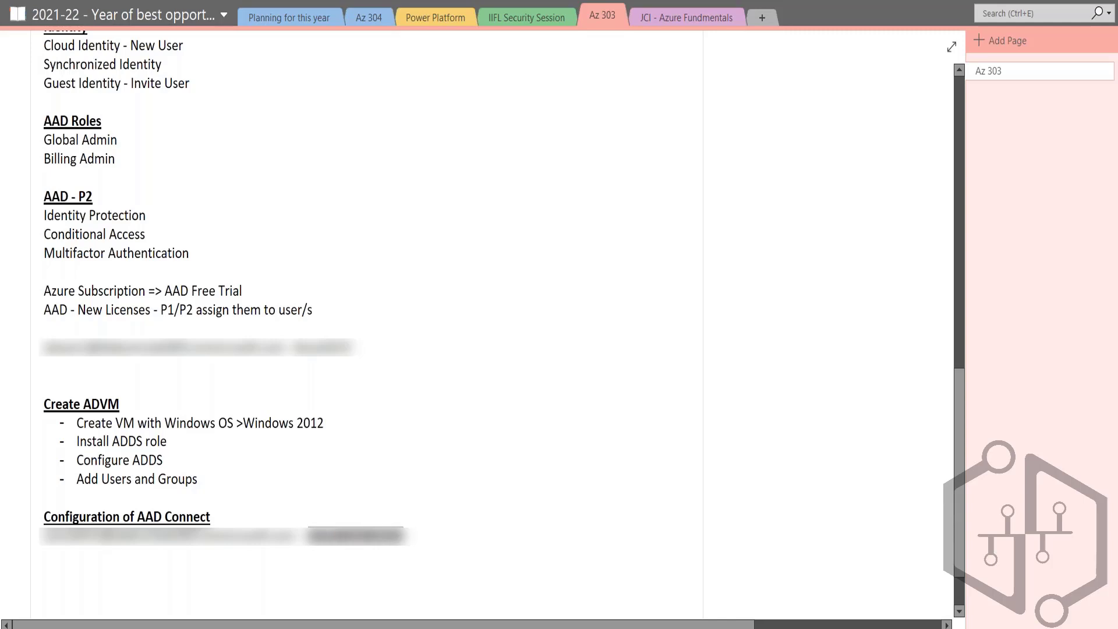
Step: Switch to the ADVM remote desktop and replace the password on the Connect to Azure AD page with the new one
{"action": "key", "text": "alt+Tab"}
{"action": "key", "text": "alt+Tab"}
{"action": "key", "text": "alt+Tab"}
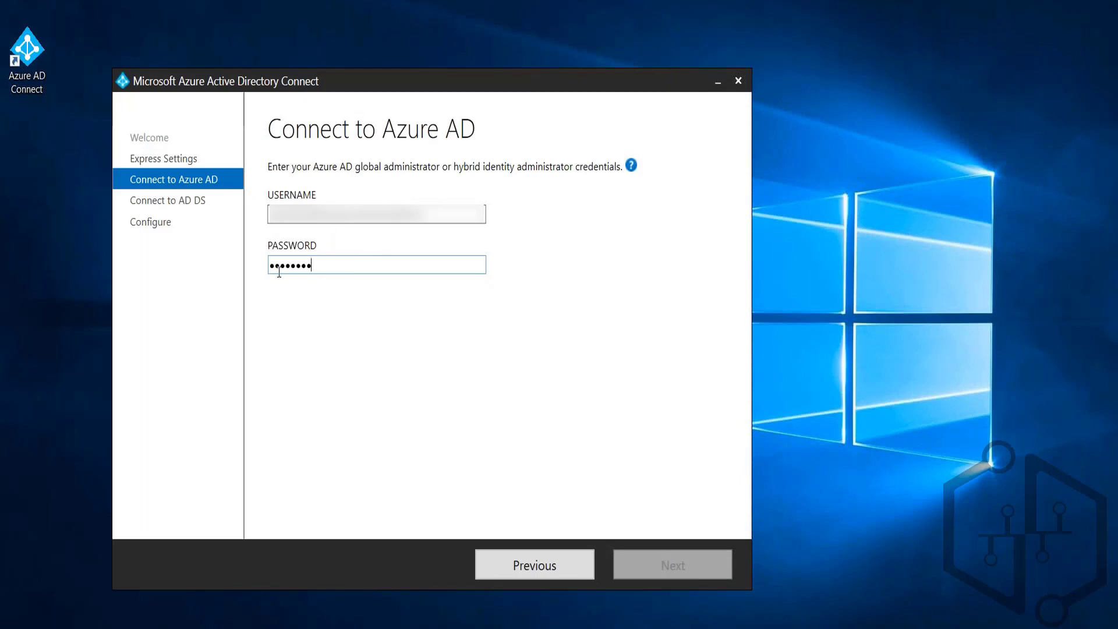
{"action": "left_click_drag", "start_coordinate": [324, 267], "coordinate": [270, 272]}
{"action": "key", "text": "ctrl+v"}
Step: Copy the syncadmin username from the OneNote notes into the username on the Connect to Azure AD page, and continue
{"action": "left_click", "coordinate": [380, 214]}
{"action": "key", "text": "alt+Tab"}
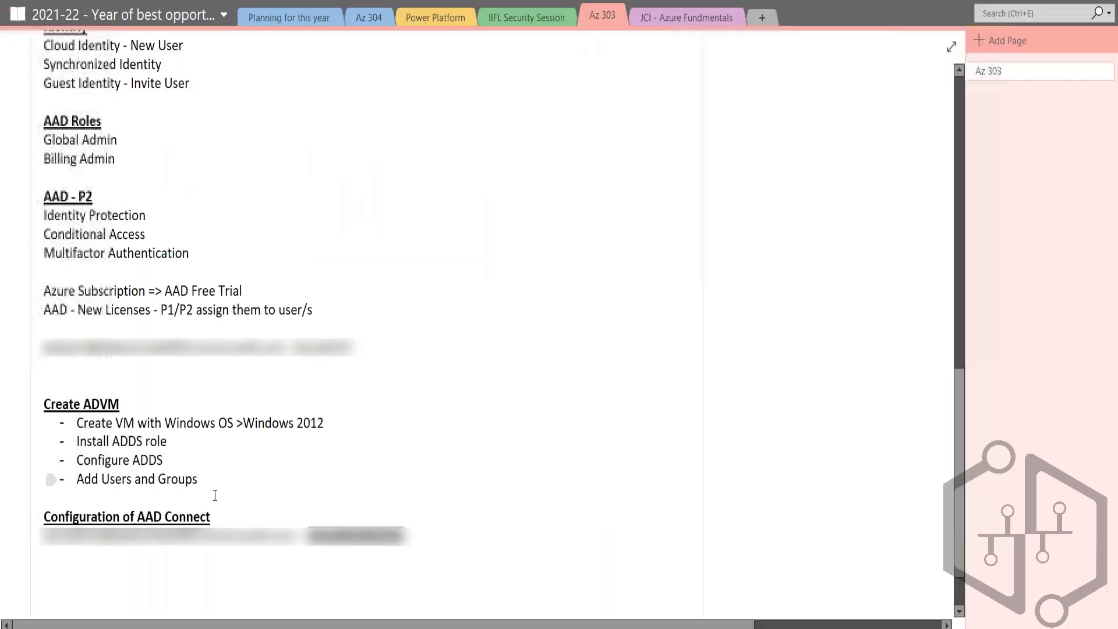
{"action": "left_click", "coordinate": [291, 550]}
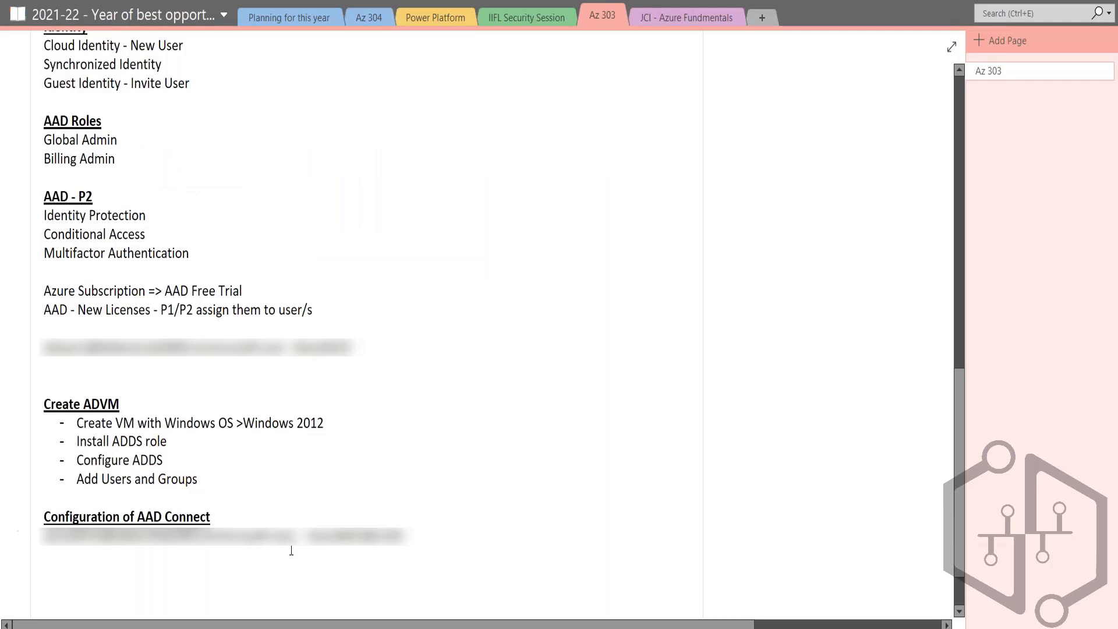
{"action": "key", "text": "shift+Home"}
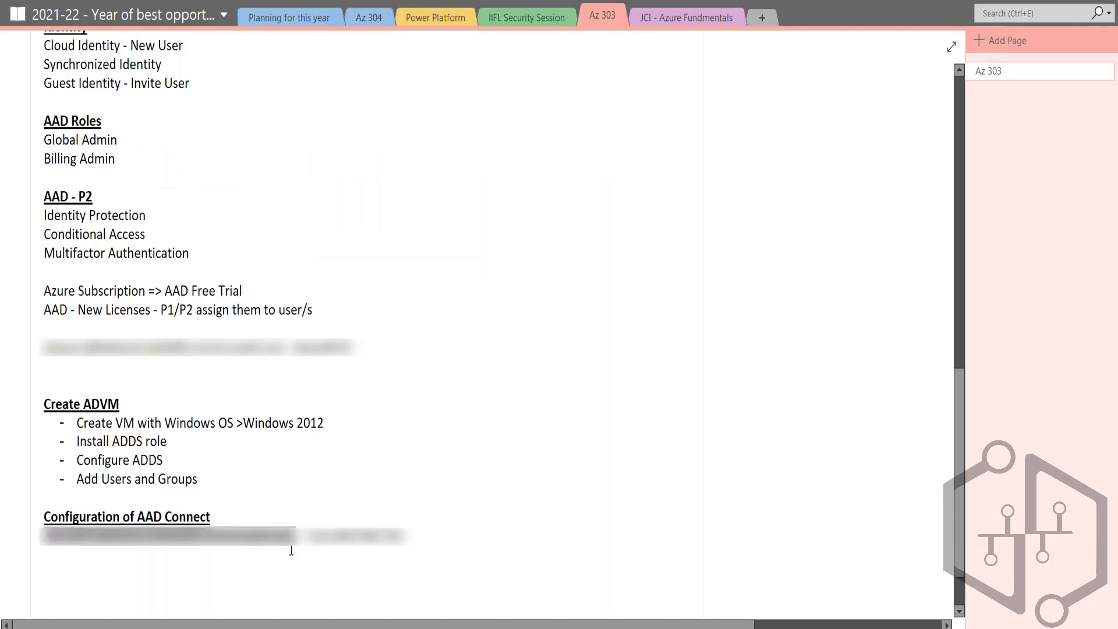
{"action": "key", "text": "alt+Tab"}
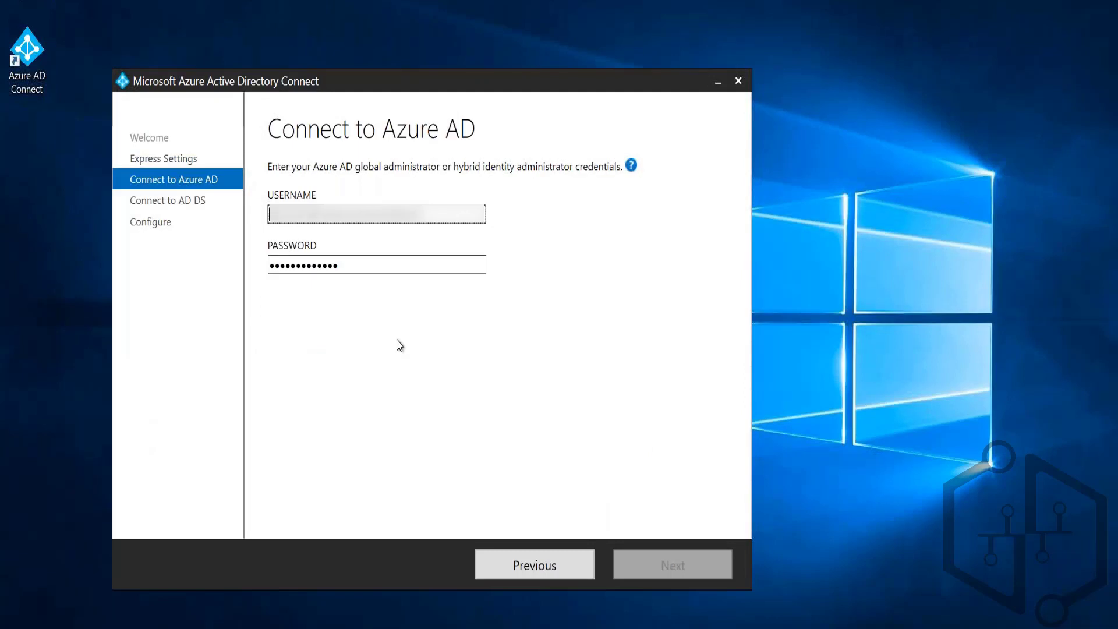
{"action": "key", "text": "ctrl+v"}
{"action": "left_click", "coordinate": [676, 567]}
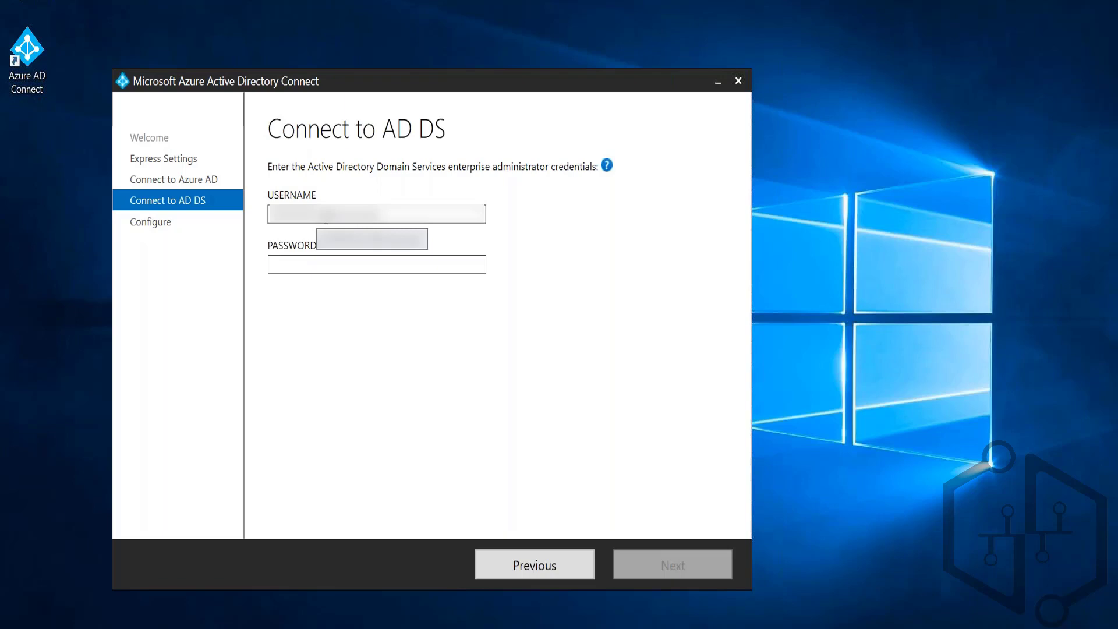
Step: Enter the contoso.com enterprise administrator's username and password on the Connect to AD DS page, and continue
{"action": "left_click", "coordinate": [326, 220]}
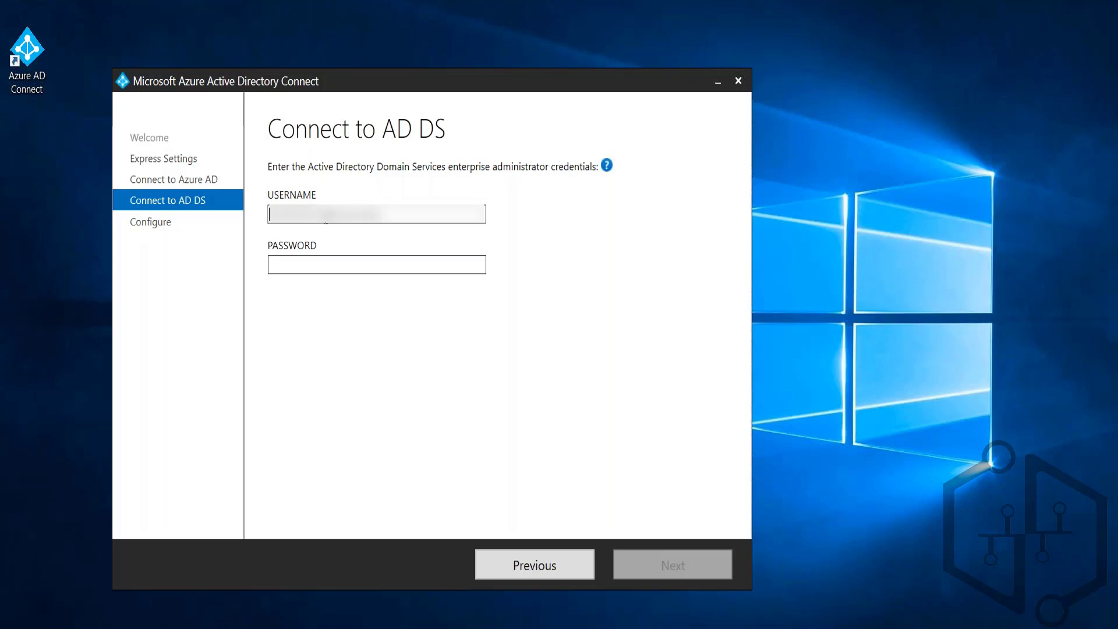
{"action": "type", "text": "contoso"}
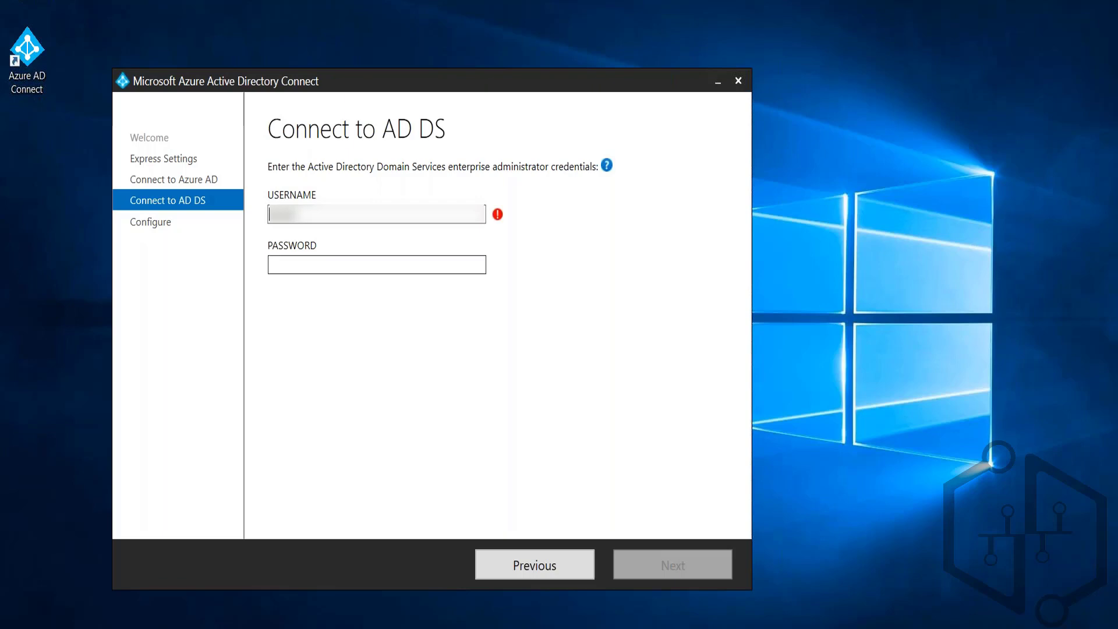
{"action": "type", "text": ".com\\adm\\ad"}
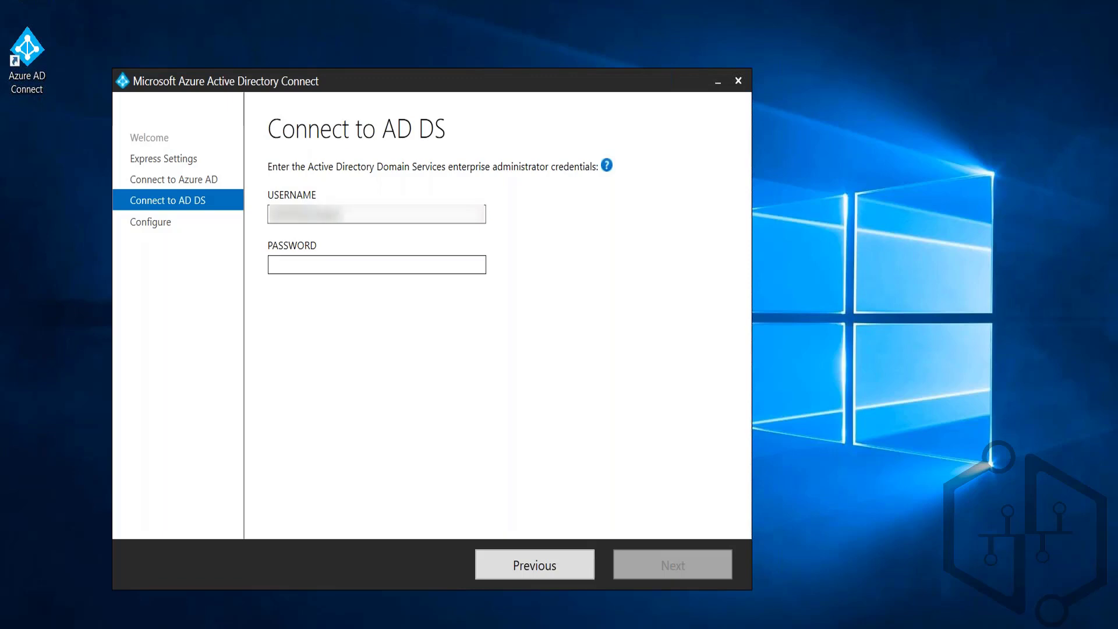
{"action": "left_click", "coordinate": [377, 265]}
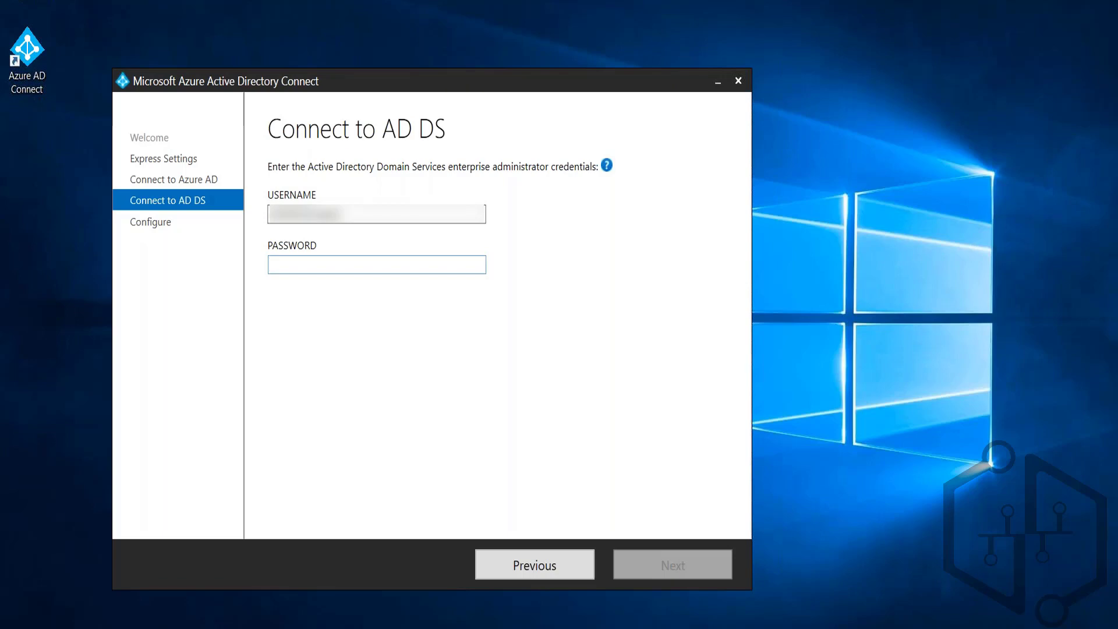
{"action": "type", "text": "********"}
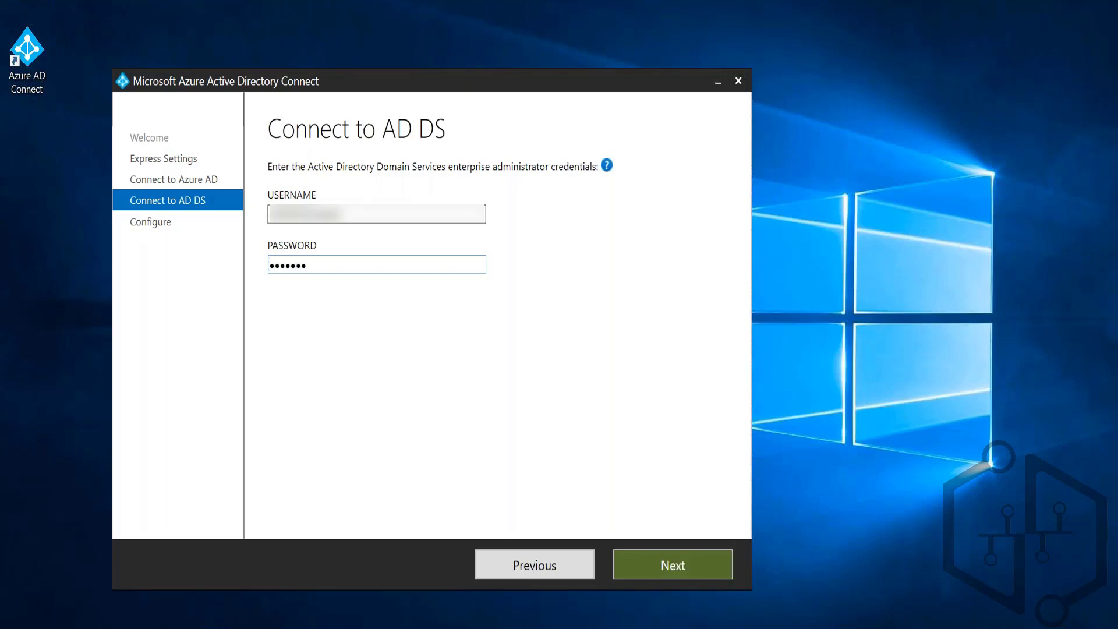
{"action": "type", "text": "*****"}
{"action": "left_click", "coordinate": [686, 567]}
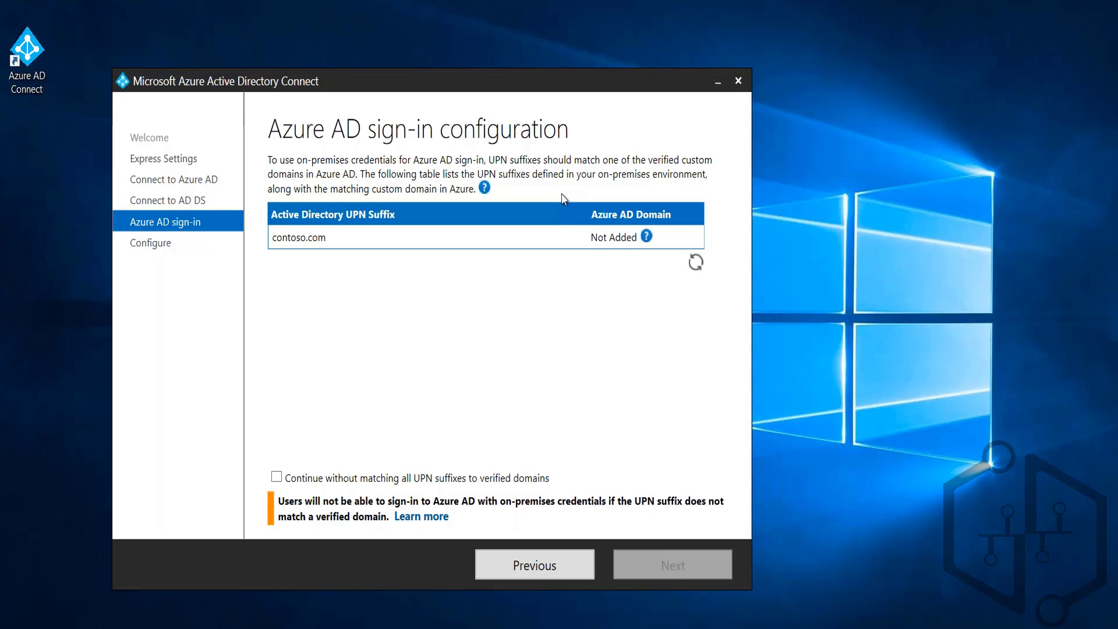
Step: Choose to continue without matching all UPN suffixes to verified domains, and install the configuration with synchronization starting on completion
{"action": "left_click", "coordinate": [277, 478]}
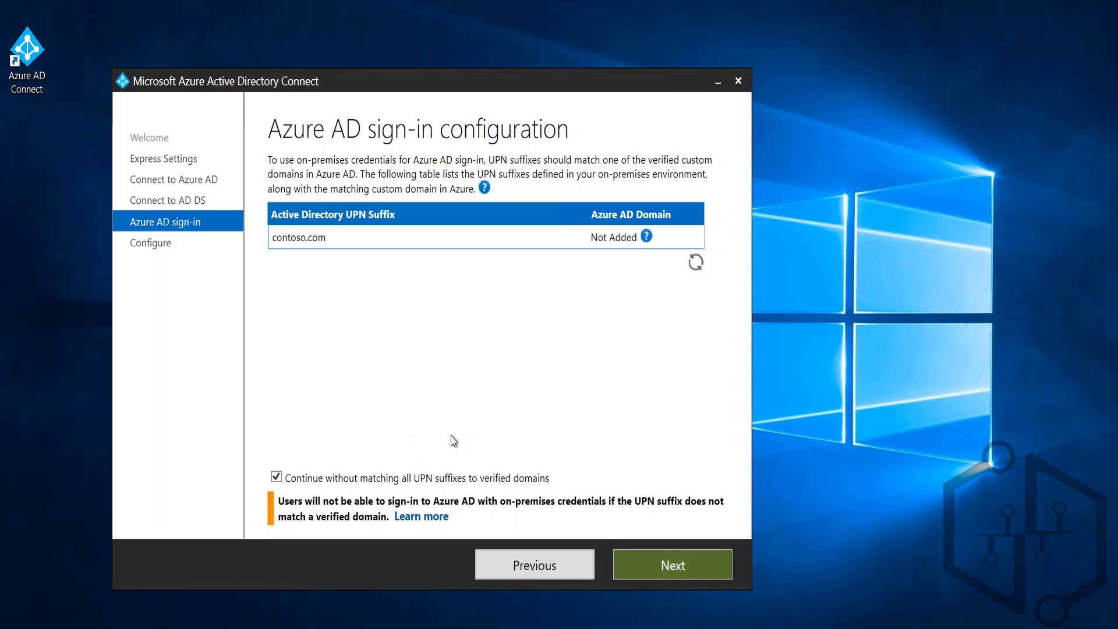
{"action": "left_click", "coordinate": [651, 566]}
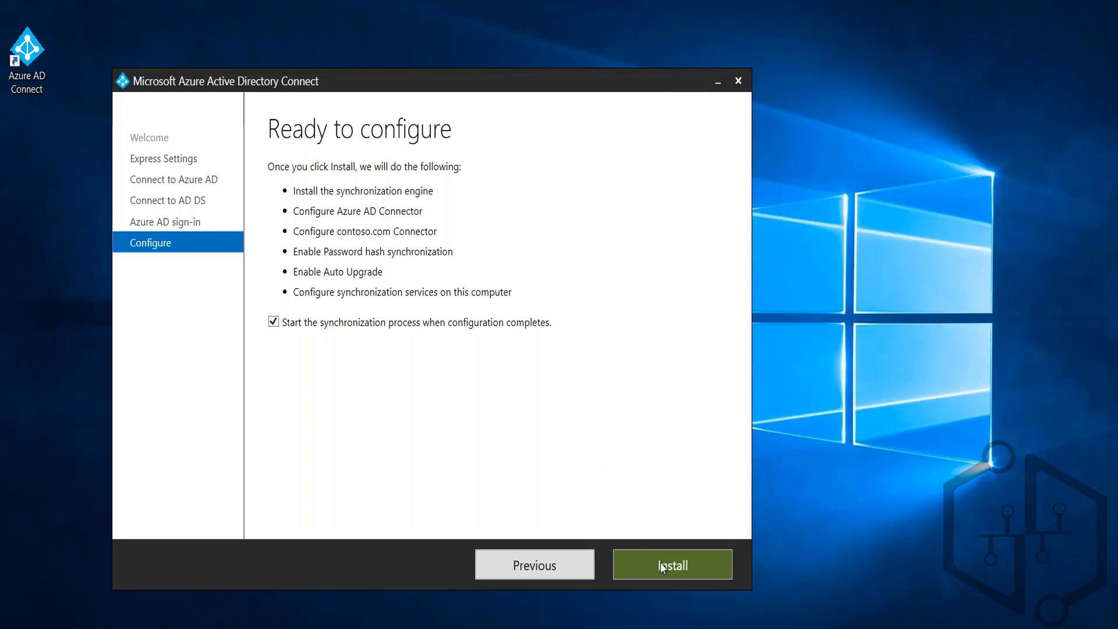
{"action": "left_click", "coordinate": [674, 568]}
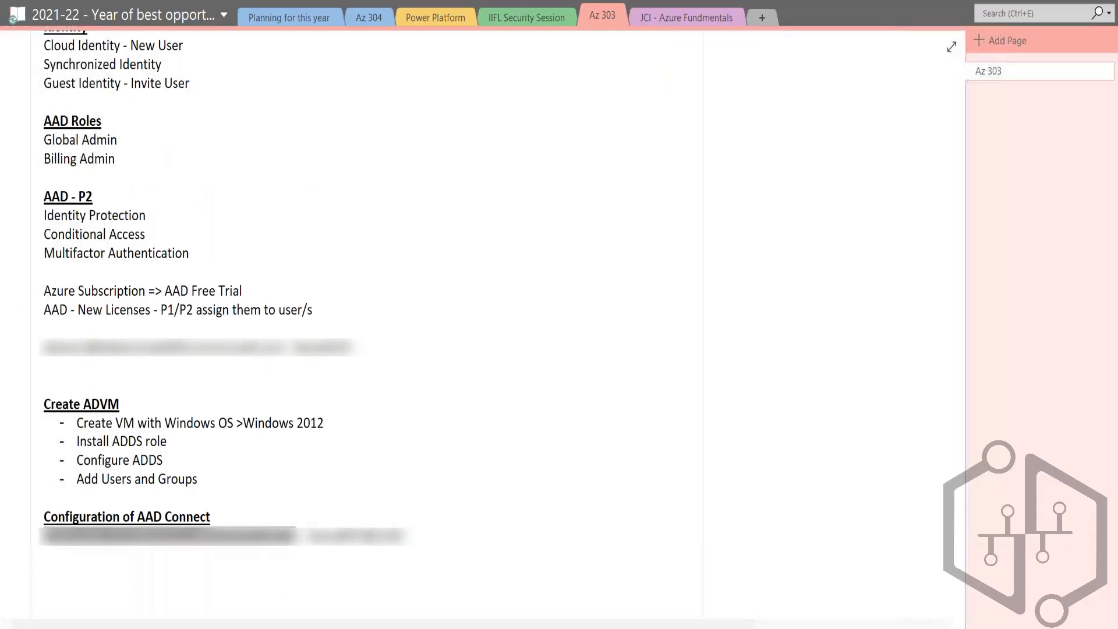
Step: Switch to the Azure portal in Edge to view the directory's user list, and return to the AZ-303 PowerPoint presentation
{"action": "left_click", "coordinate": [171, 628]}
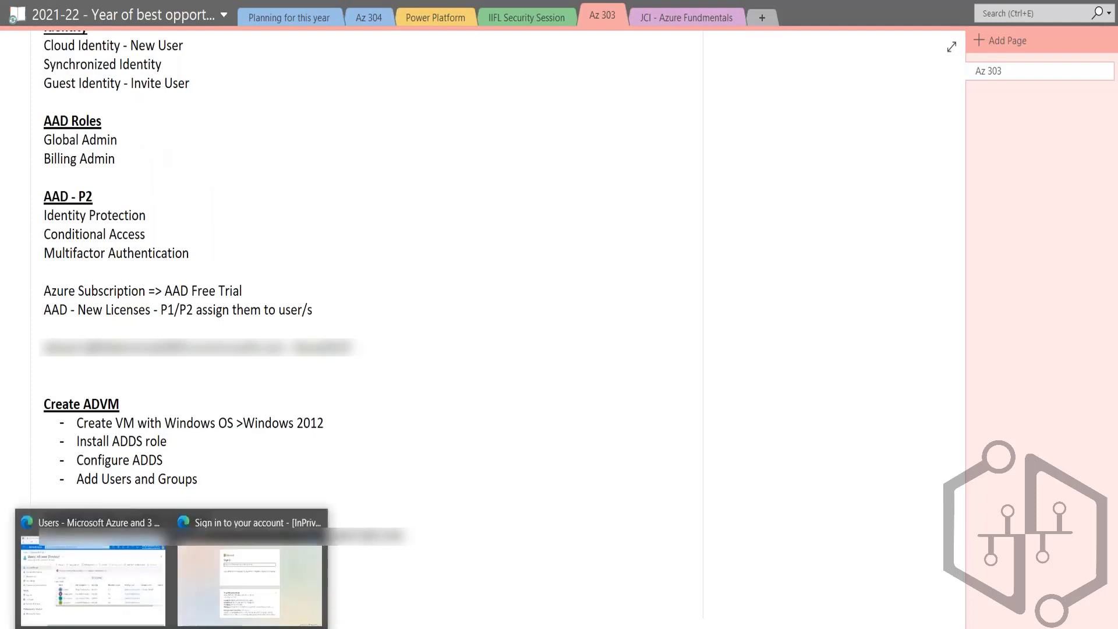
{"action": "left_click", "coordinate": [93, 582]}
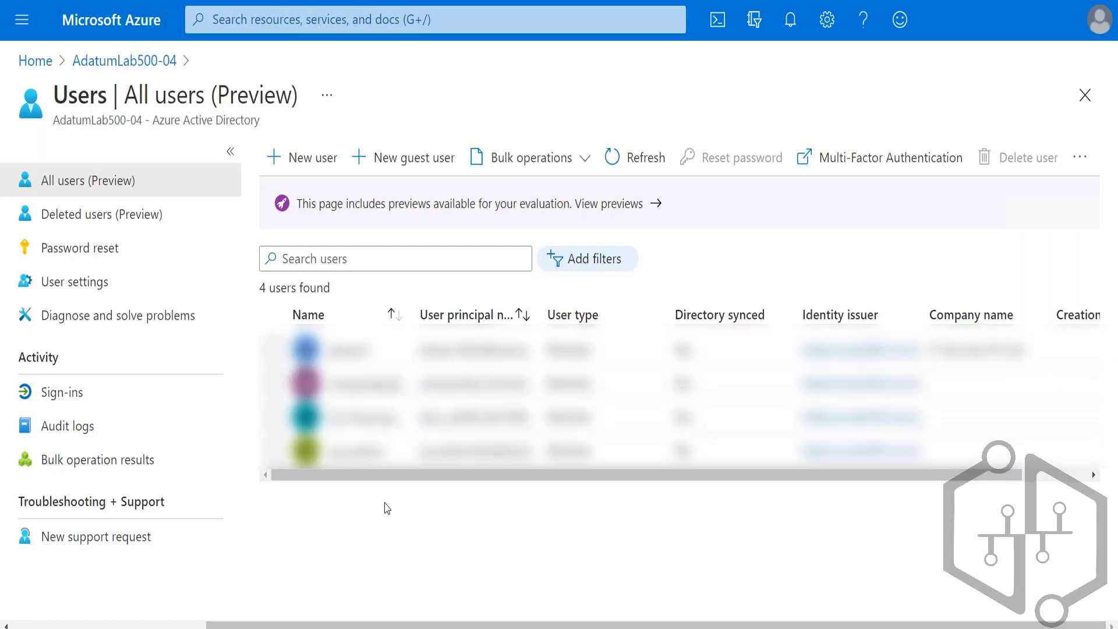
{"action": "mouse_move", "coordinate": [316, 626]}
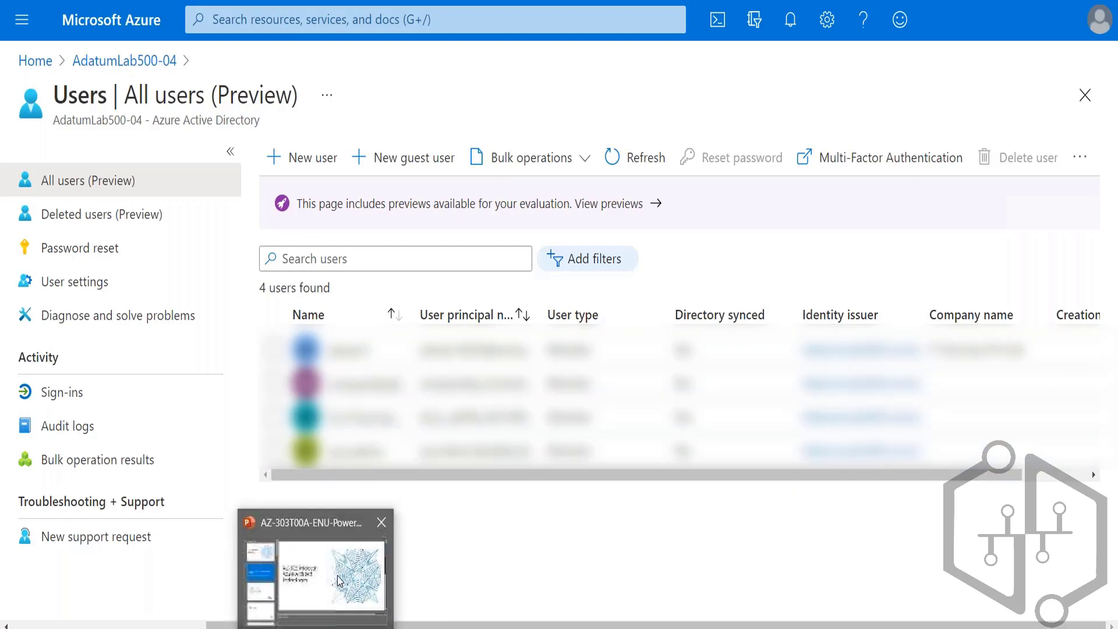
{"action": "left_click", "coordinate": [316, 576]}
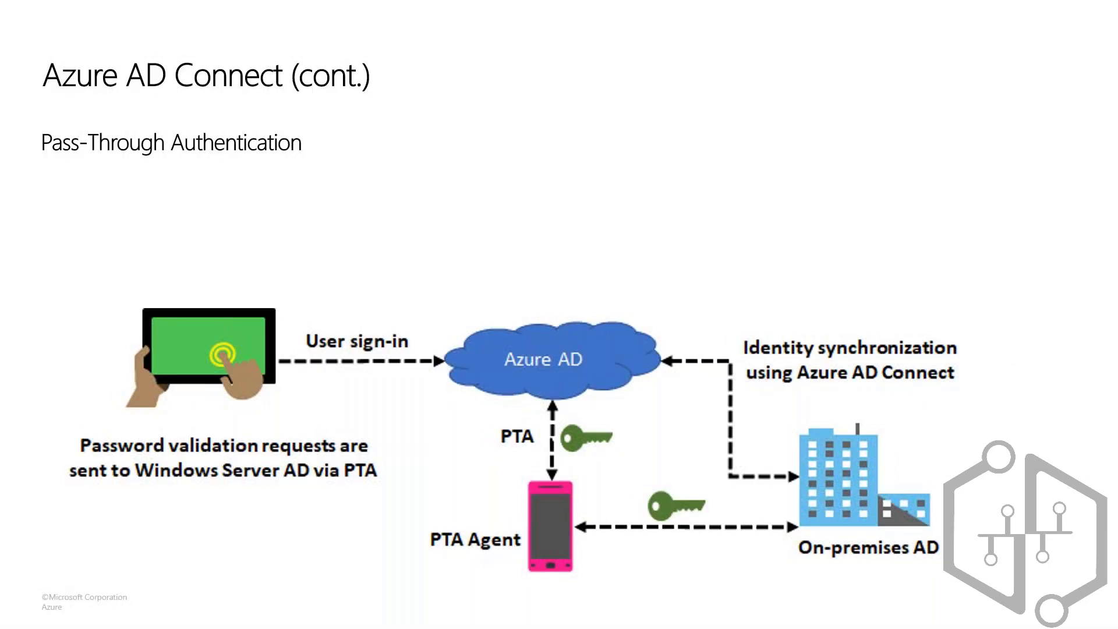
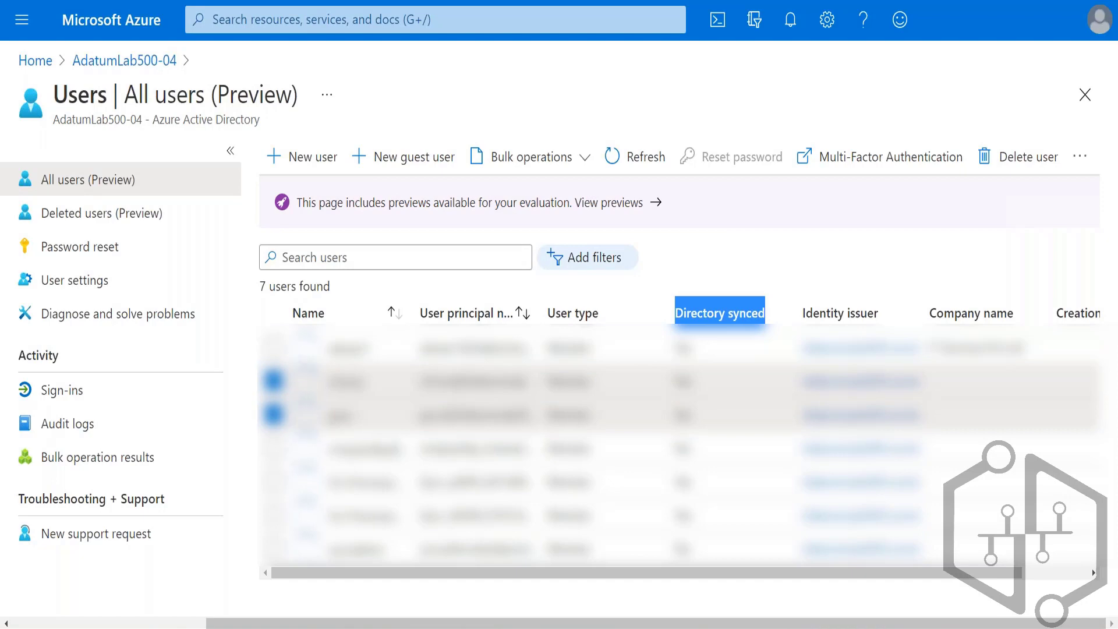
Step: Examine the groups synchronized from Windows Server AD in AdatumLab500-04, and return to the directory overview
{"action": "left_click", "coordinate": [117, 65]}
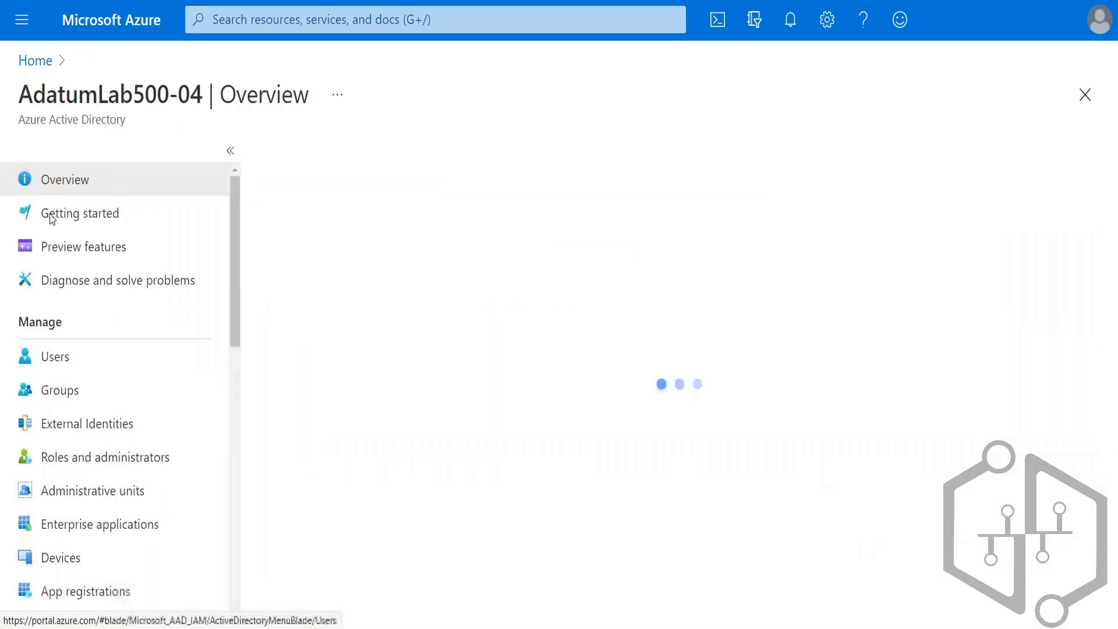
{"action": "left_click", "coordinate": [66, 392]}
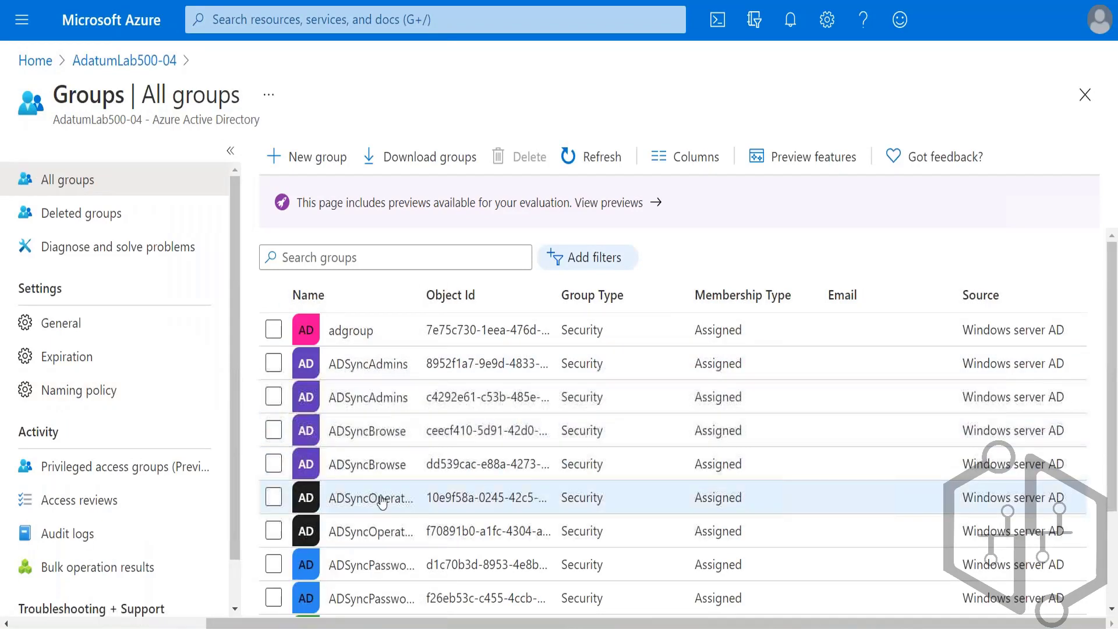
{"action": "scroll", "coordinate": [382, 502], "scroll_direction": "down", "scroll_amount": 3}
{"action": "scroll", "coordinate": [383, 502], "scroll_direction": "up", "scroll_amount": 3}
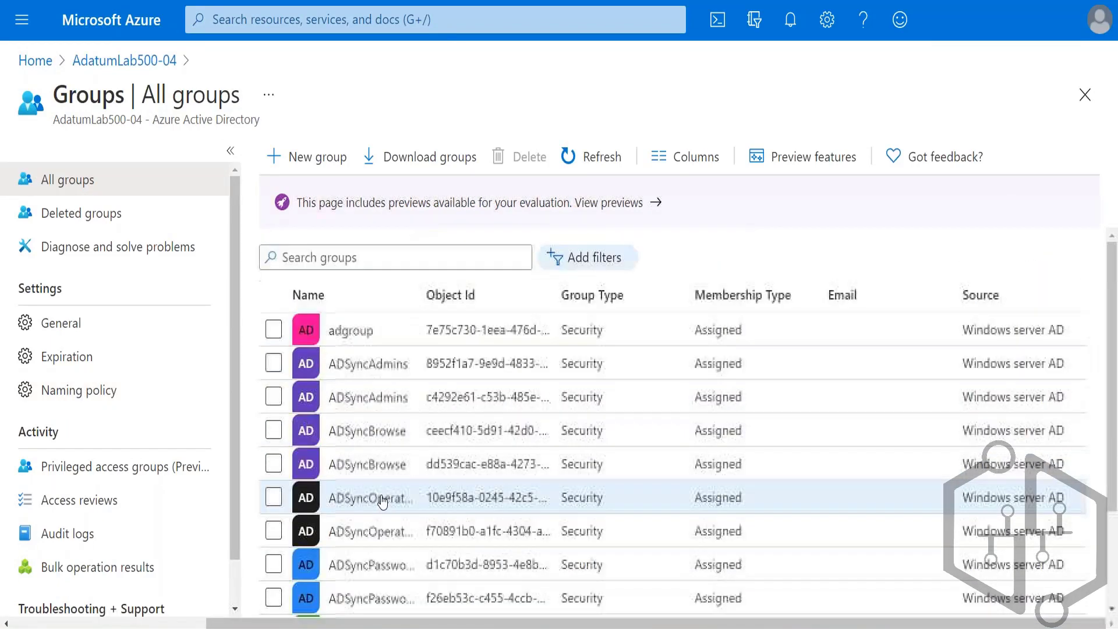
{"action": "left_click", "coordinate": [272, 329]}
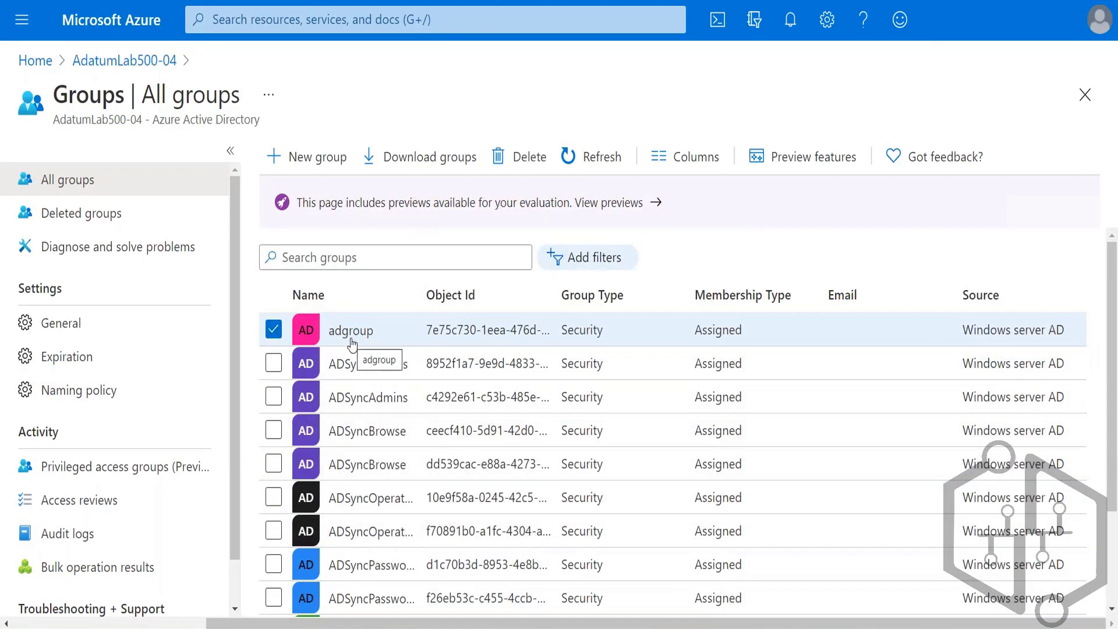
{"action": "left_click", "coordinate": [273, 331]}
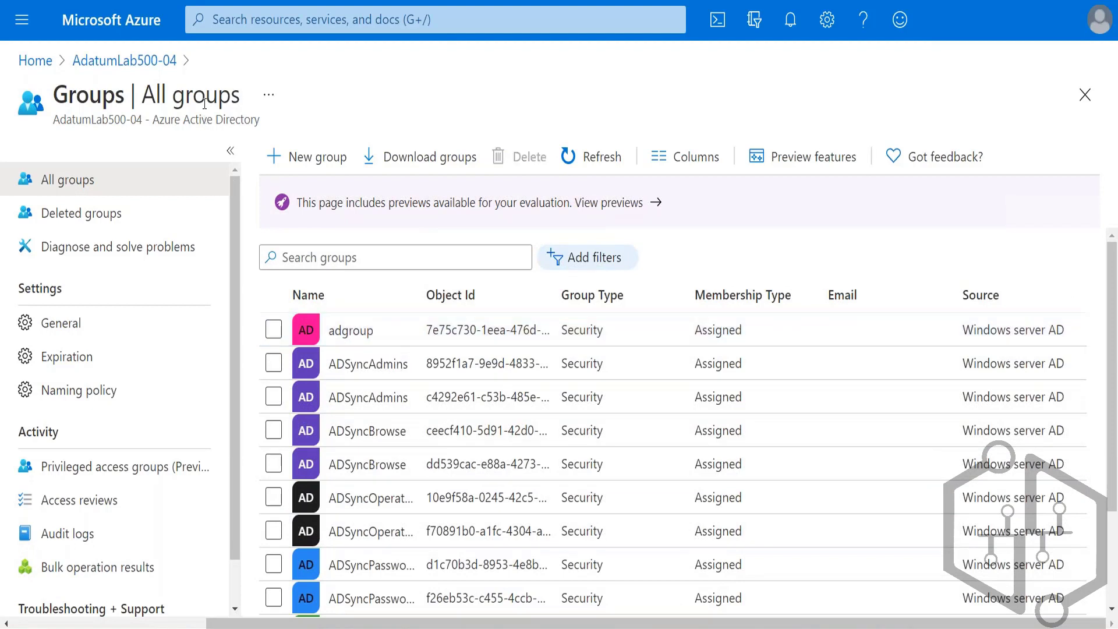
{"action": "left_click", "coordinate": [127, 62]}
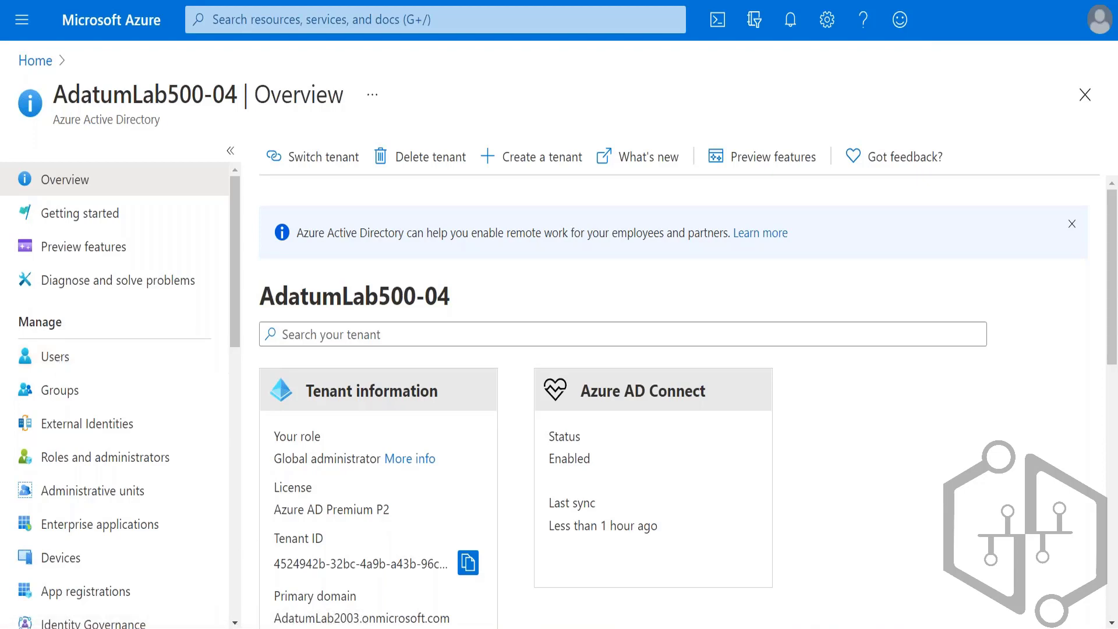
Step: Switch to the ADVM remote desktop session and exit the completed Azure AD Connect wizard
{"action": "mouse_move", "coordinate": [354, 626]}
{"action": "left_click", "coordinate": [354, 599]}
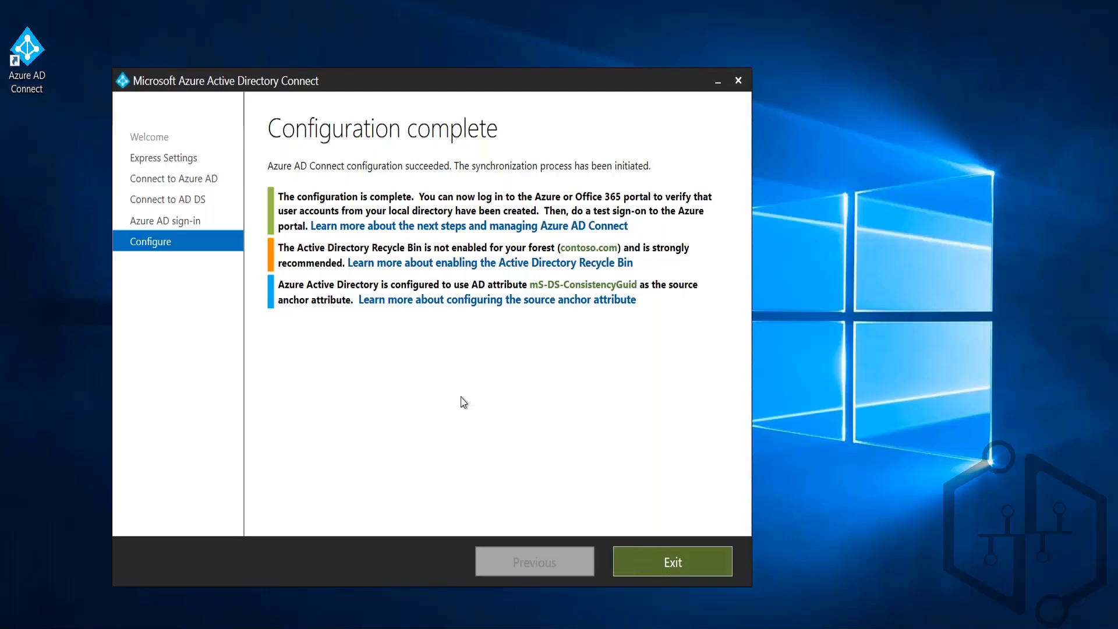
{"action": "left_click", "coordinate": [682, 569]}
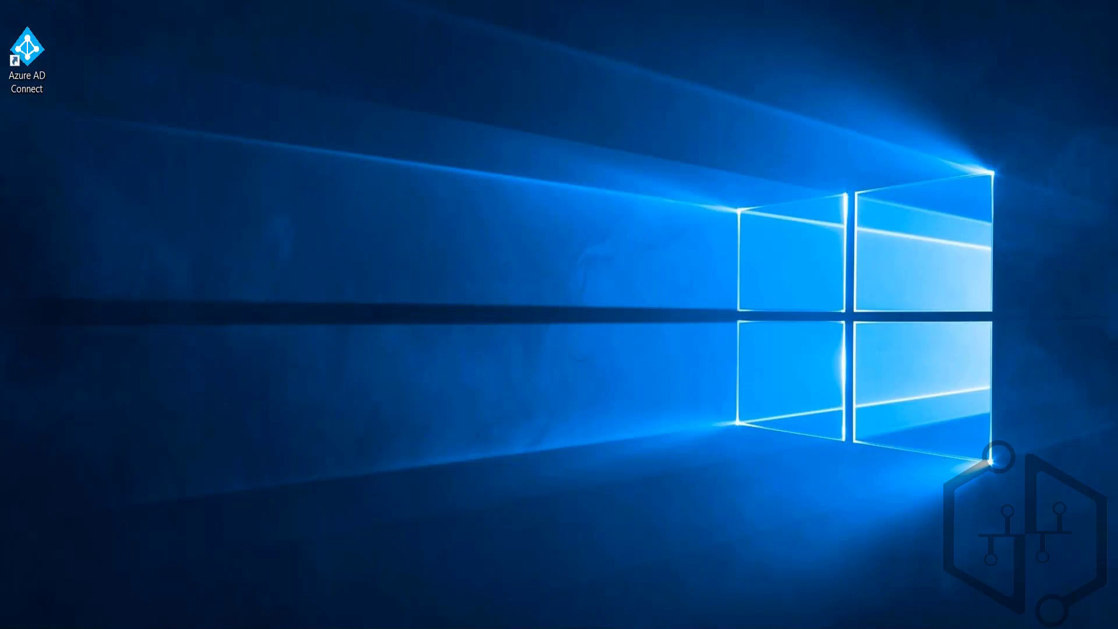
Step: Relaunch Azure AD Connect and continue with the Customize synchronization options task
{"action": "left_click", "coordinate": [29, 56]}
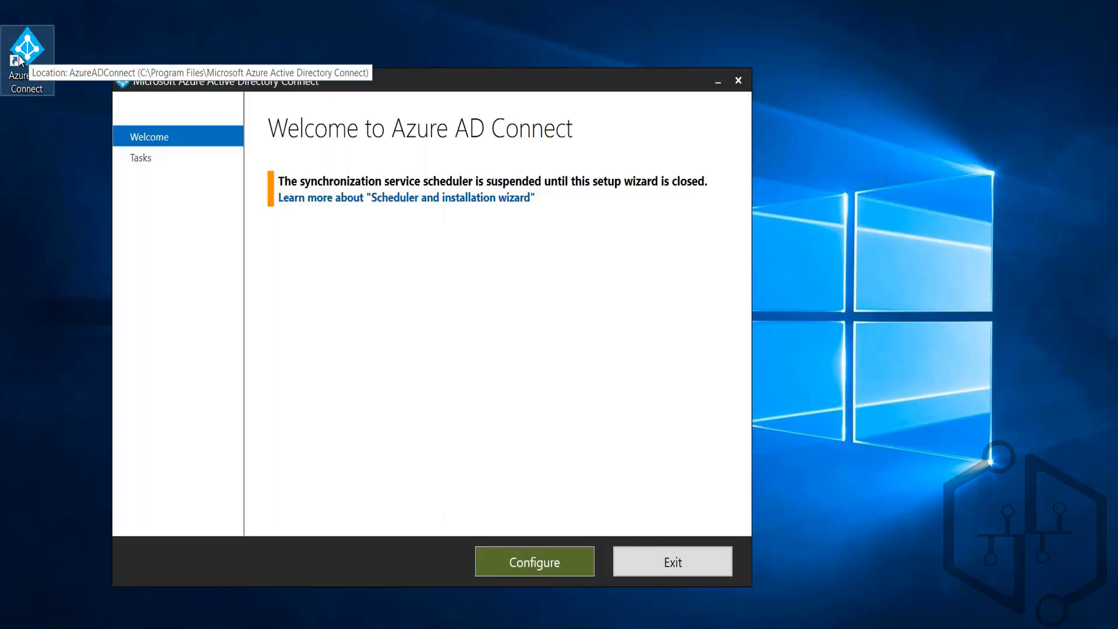
{"action": "left_click", "coordinate": [563, 565]}
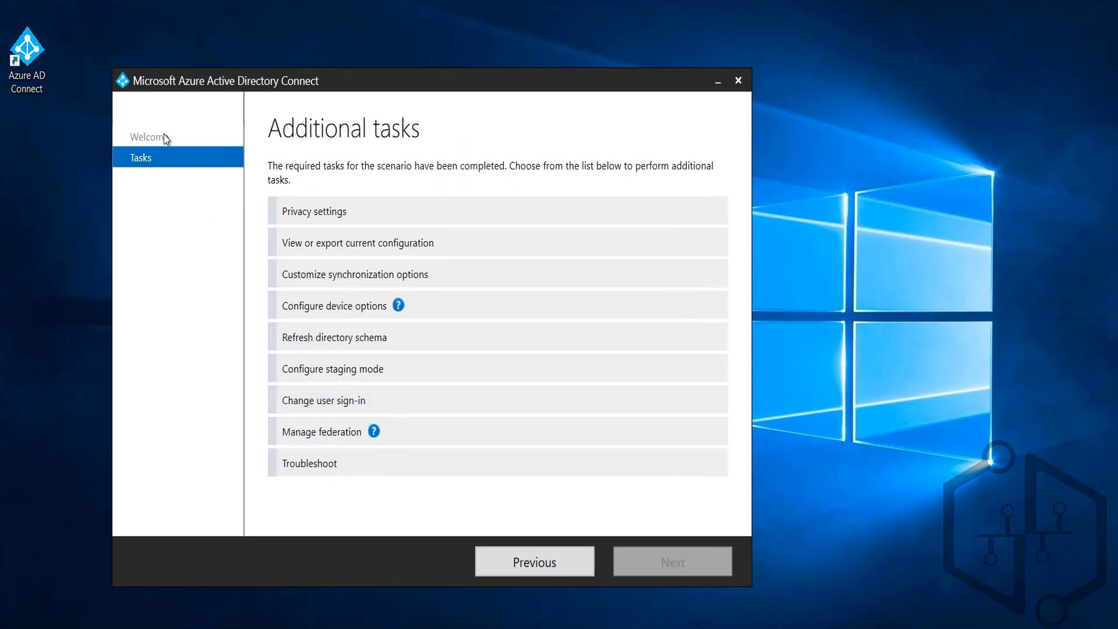
{"action": "left_click", "coordinate": [353, 280]}
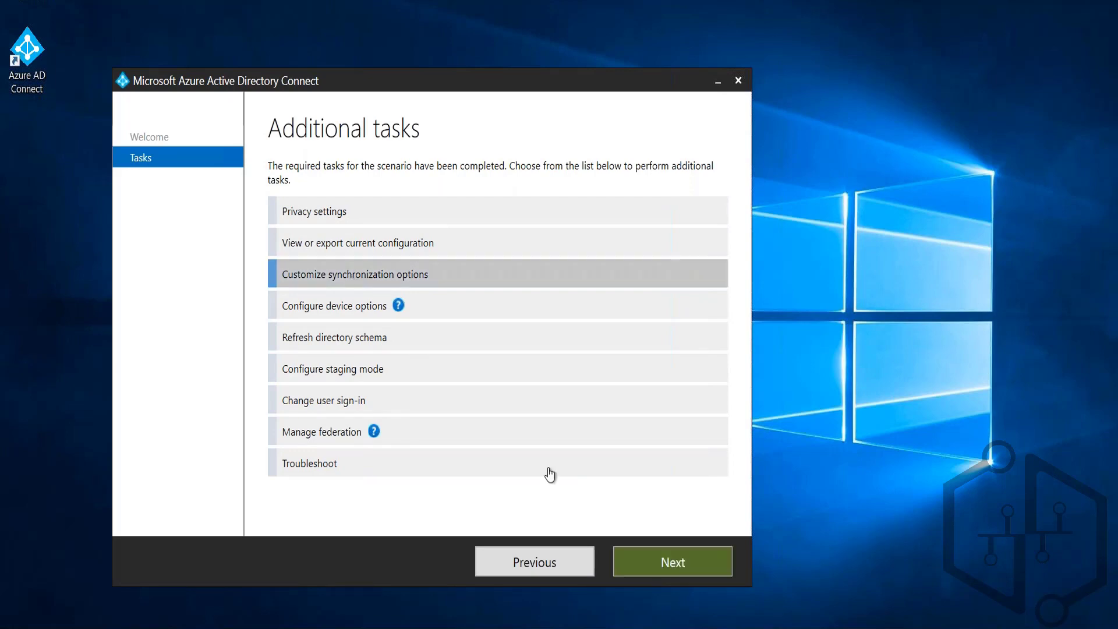
{"action": "left_click", "coordinate": [675, 574]}
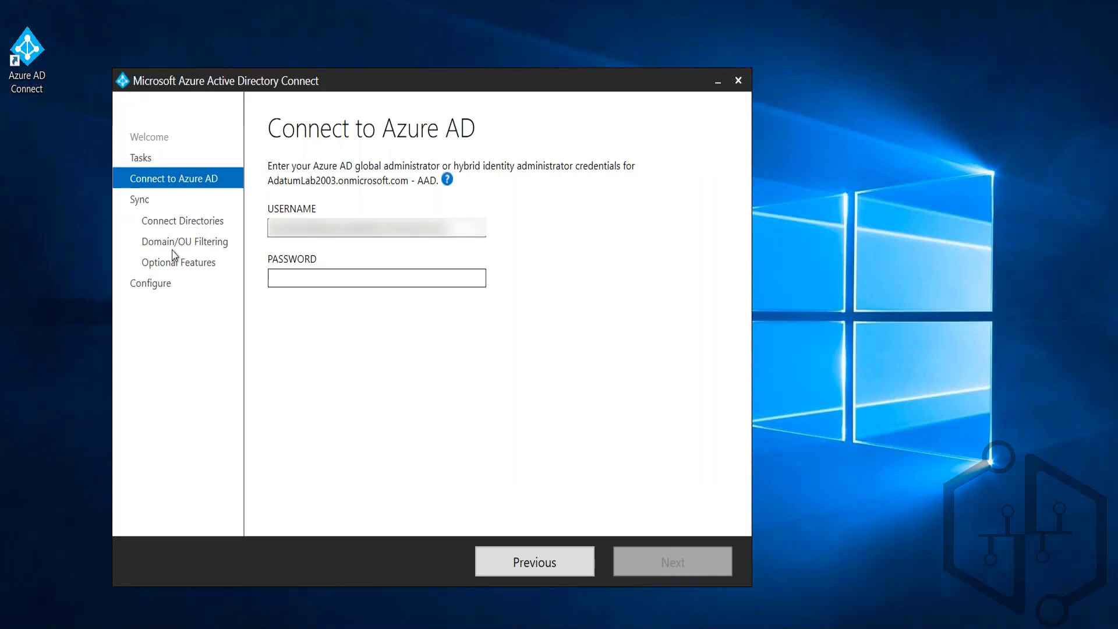
{"action": "left_click", "coordinate": [354, 276]}
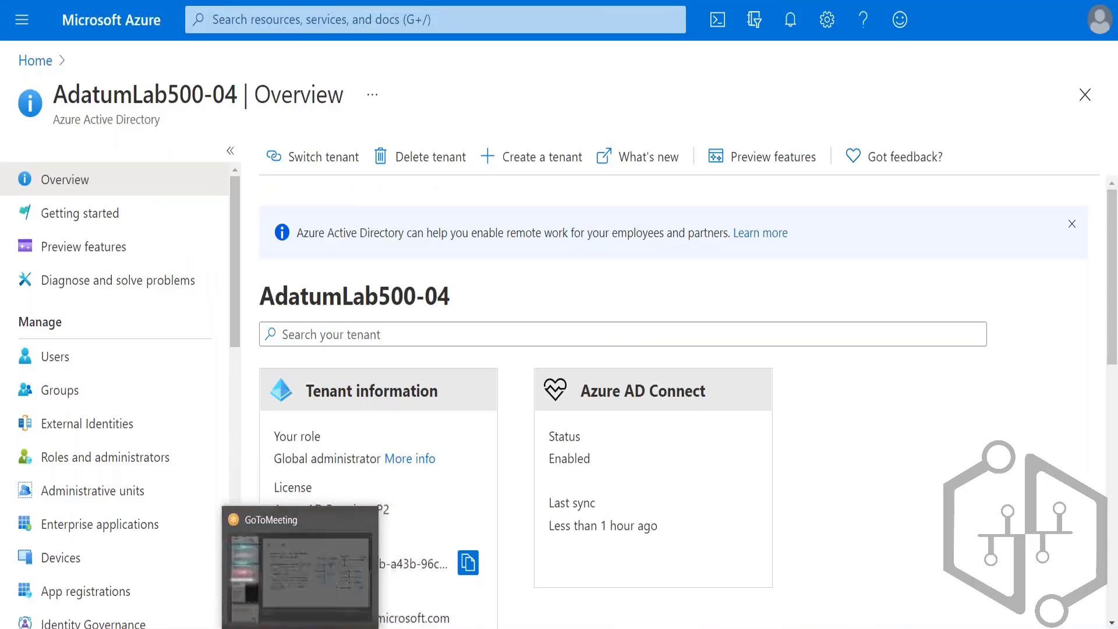
{"action": "left_click", "coordinate": [243, 603]}
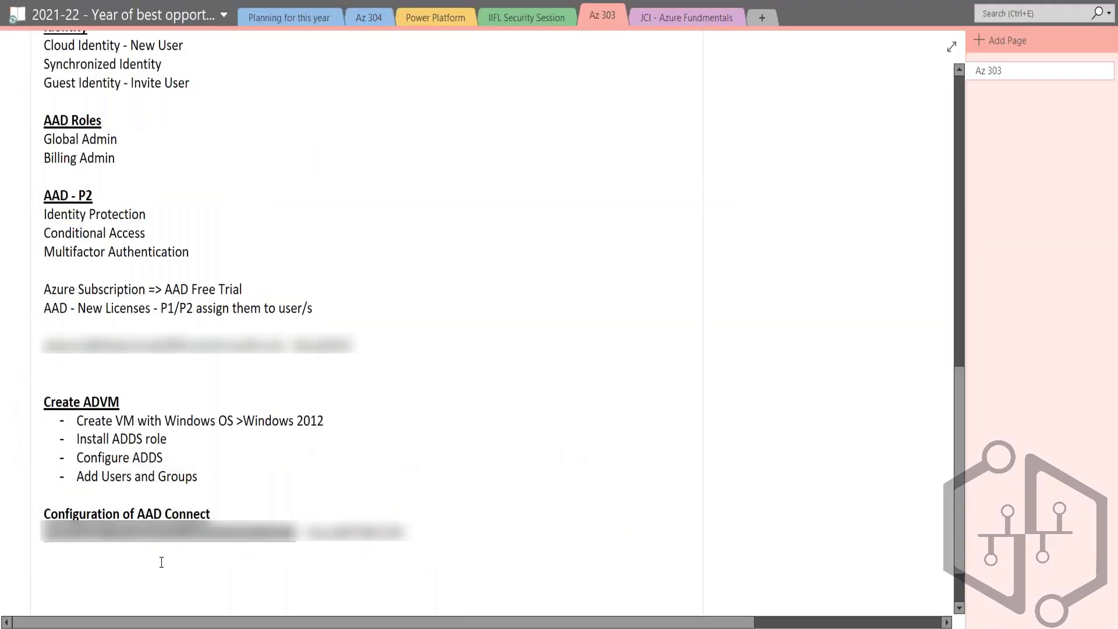
{"action": "key", "text": "alt+Tab"}
{"action": "key", "text": "alt+Tab"}
{"action": "key", "text": "alt+Tab"}
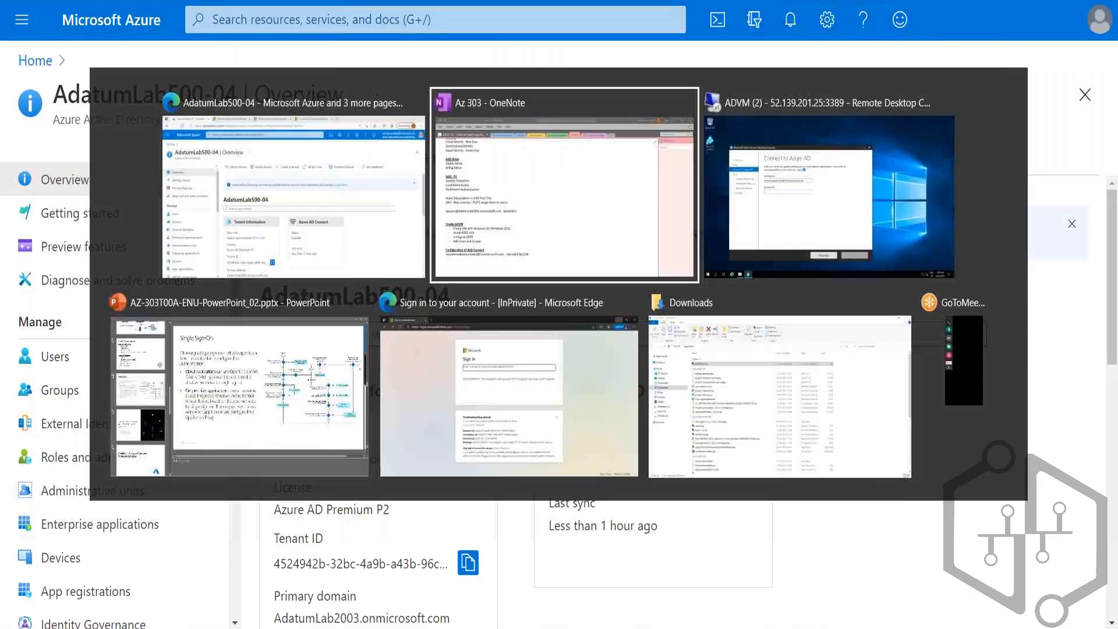
{"action": "key", "text": "ctrl+v"}
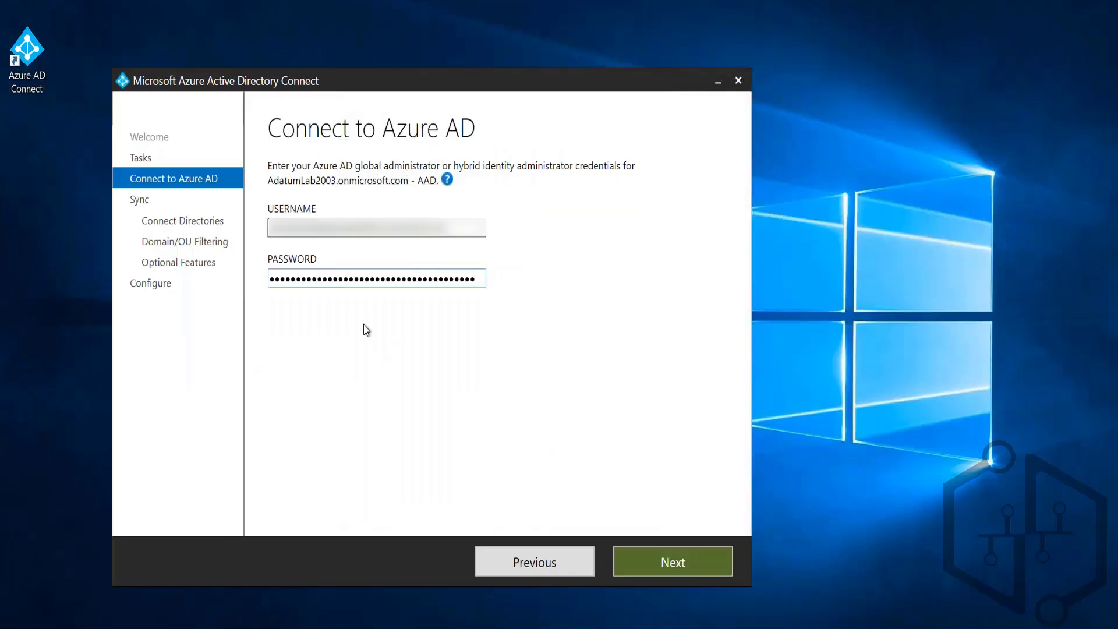
{"action": "key", "text": "ctrl+a"}
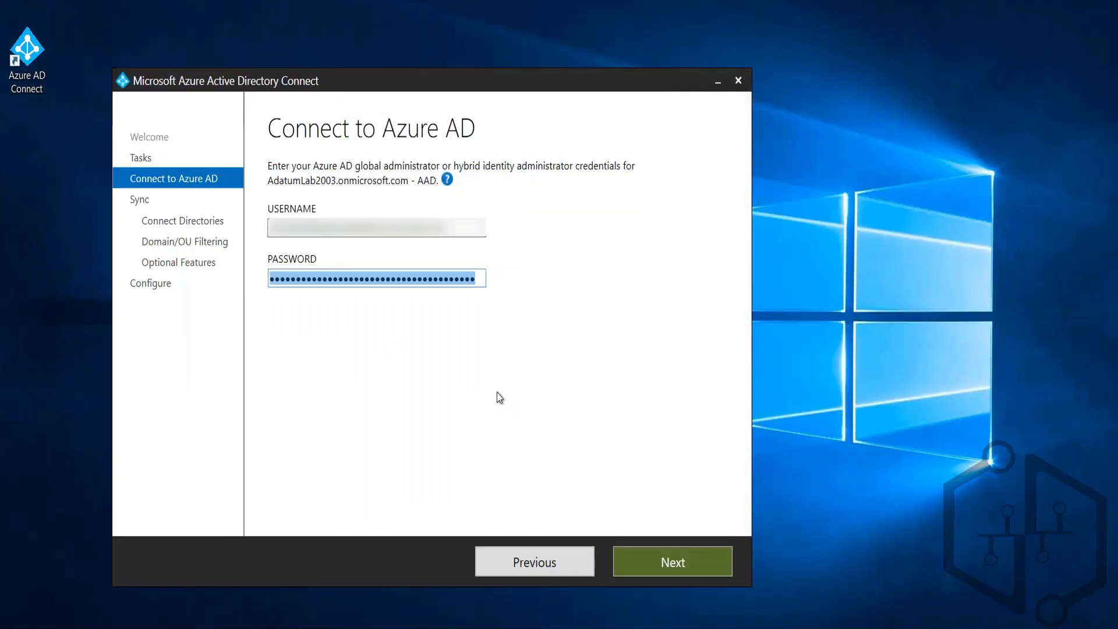
{"action": "key", "text": "BackSpace"}
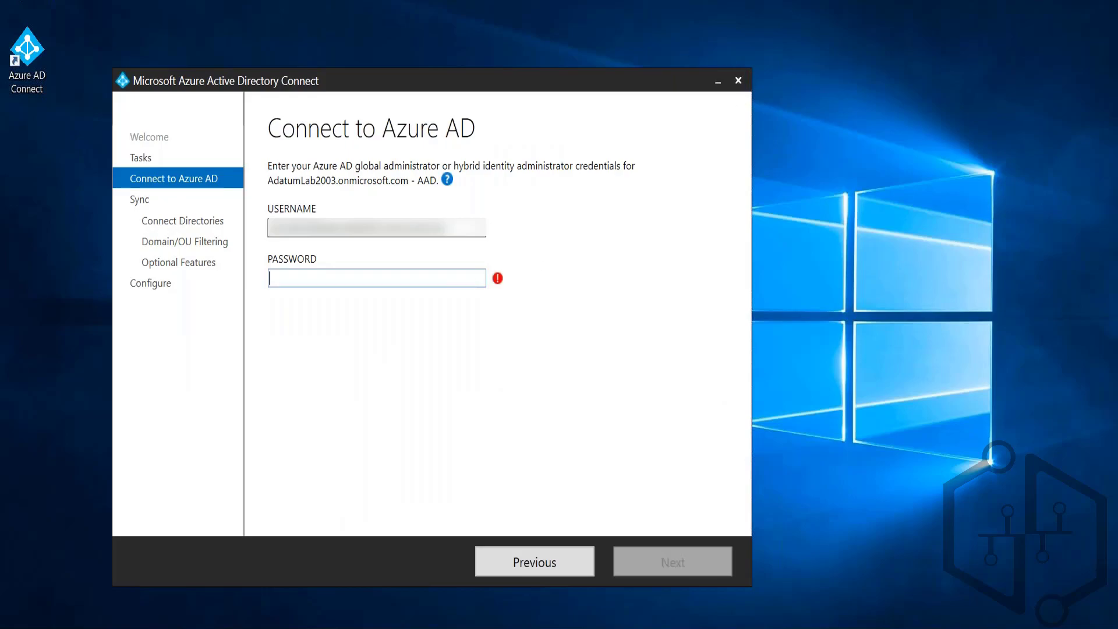
Step: Copy the sync administrator's password from the OneNote notes into the password on the Connect to Azure AD page, and continue
{"action": "key", "text": "alt+Tab"}
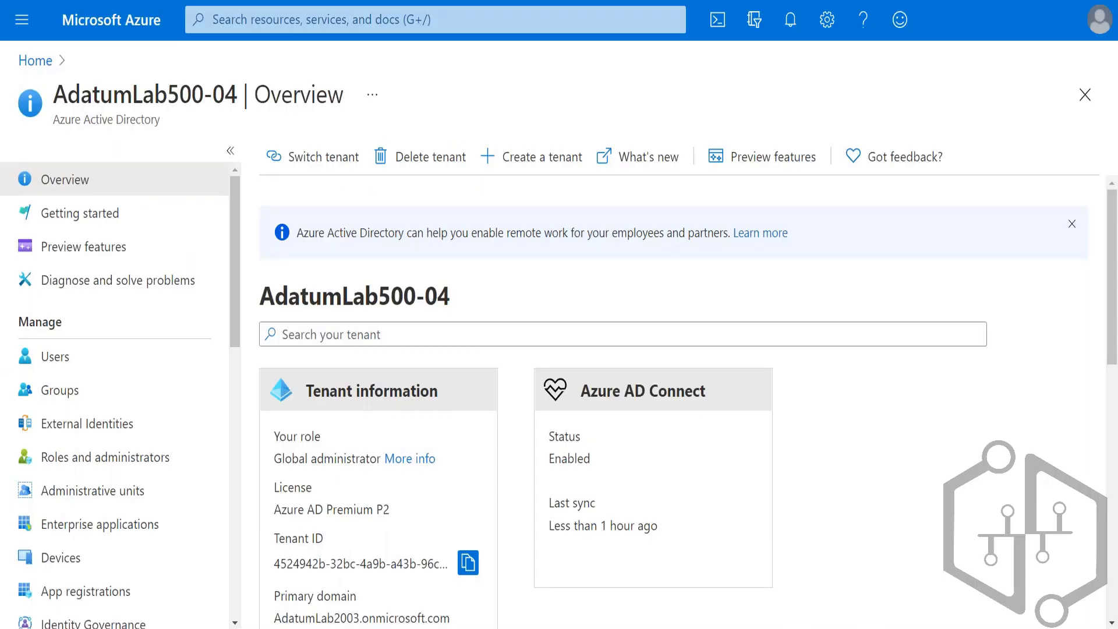
{"action": "key", "text": "alt+Tab"}
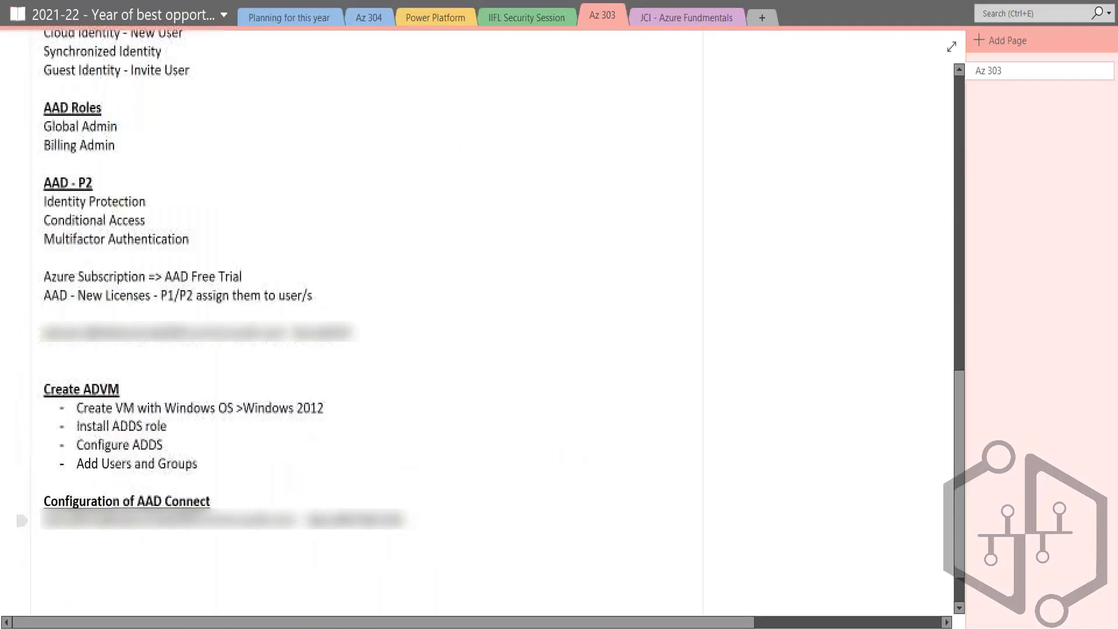
{"action": "left_click_drag", "start_coordinate": [308, 520], "coordinate": [403, 520]}
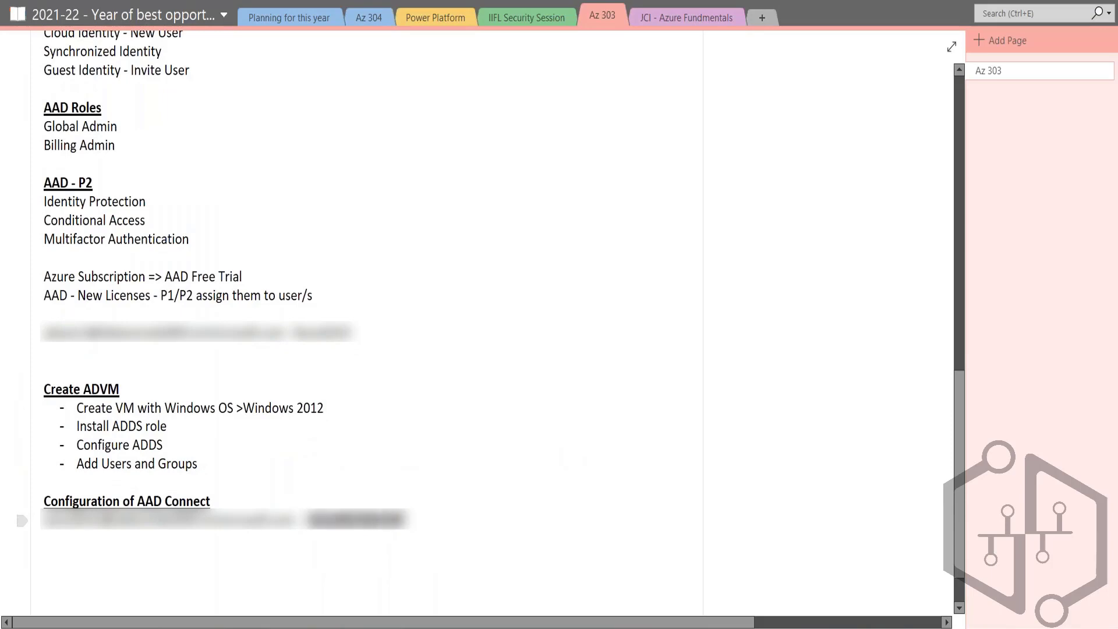
{"action": "key", "text": "ctrl+c"}
{"action": "key", "text": "alt+Tab"}
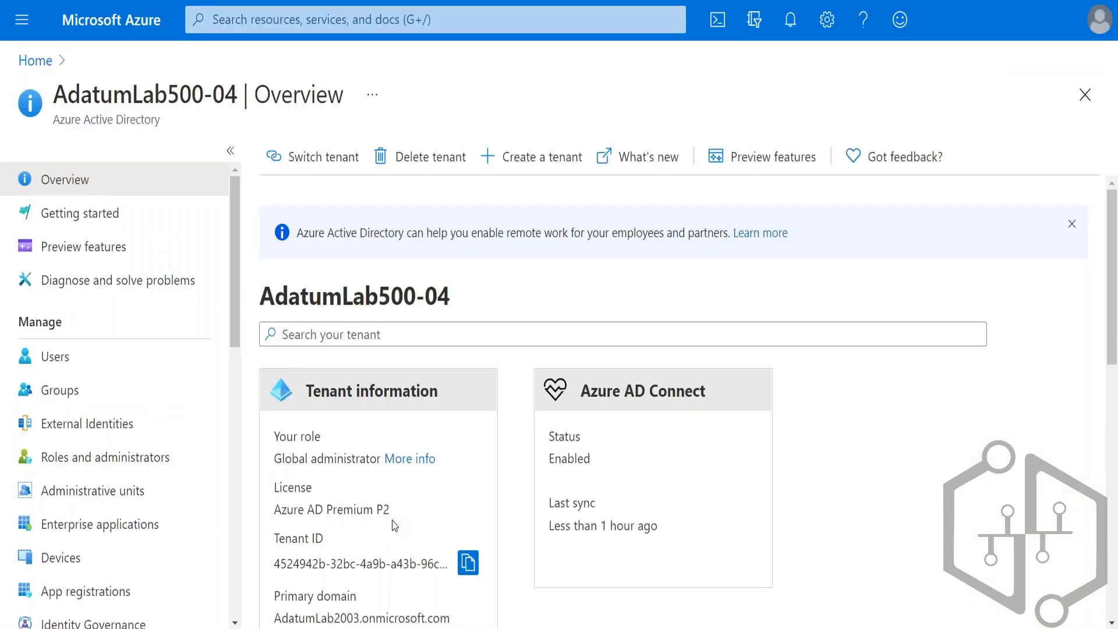
{"action": "key", "text": "alt+Tab"}
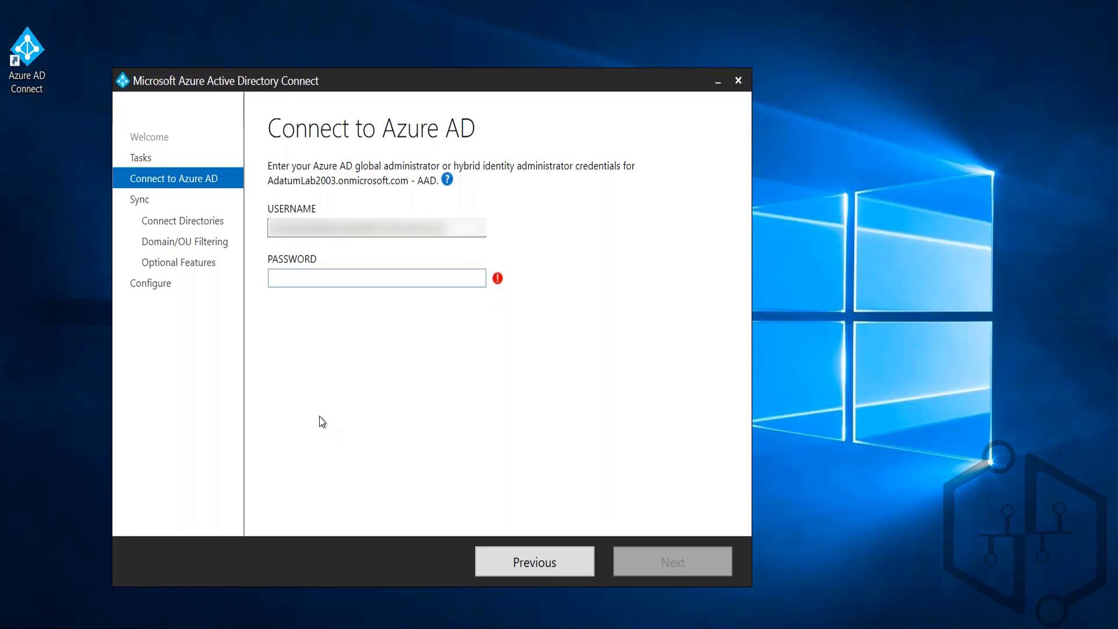
{"action": "key", "text": "ctrl+v"}
{"action": "left_click", "coordinate": [636, 564]}
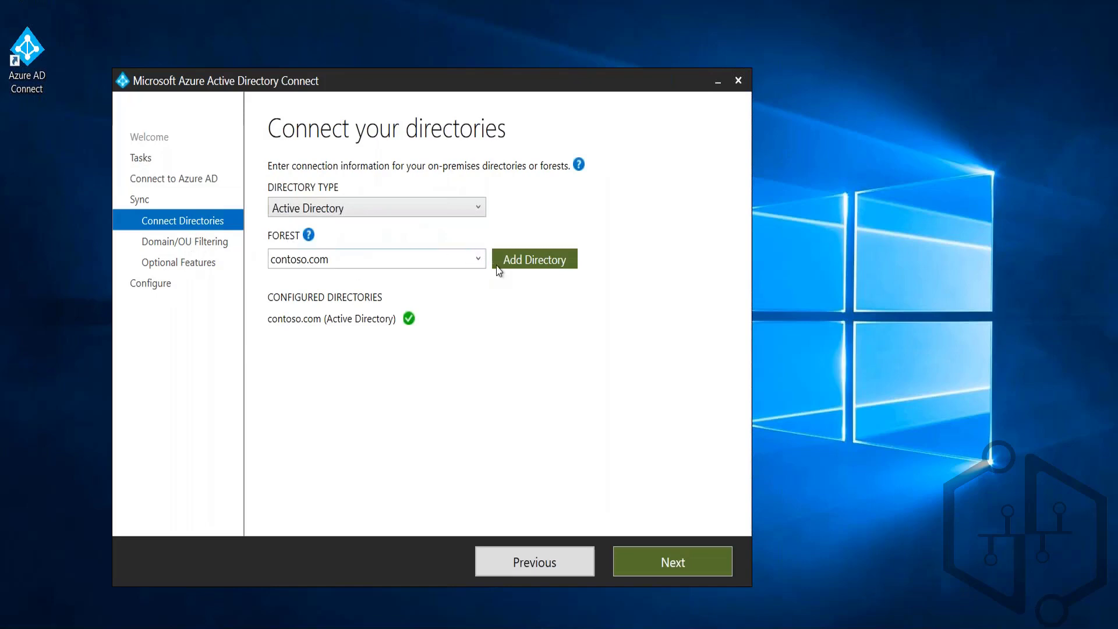
Step: Check the available forests for connection, keep contoso.com as the configured directory, and continue to domain and OU filtering
{"action": "left_click", "coordinate": [479, 259]}
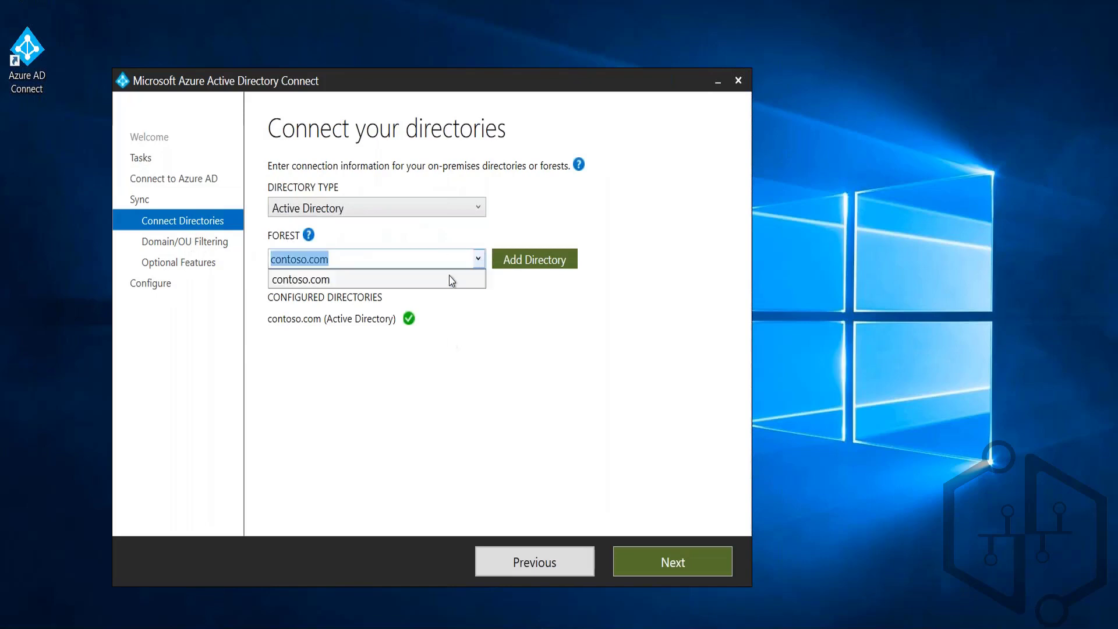
{"action": "left_click", "coordinate": [389, 316]}
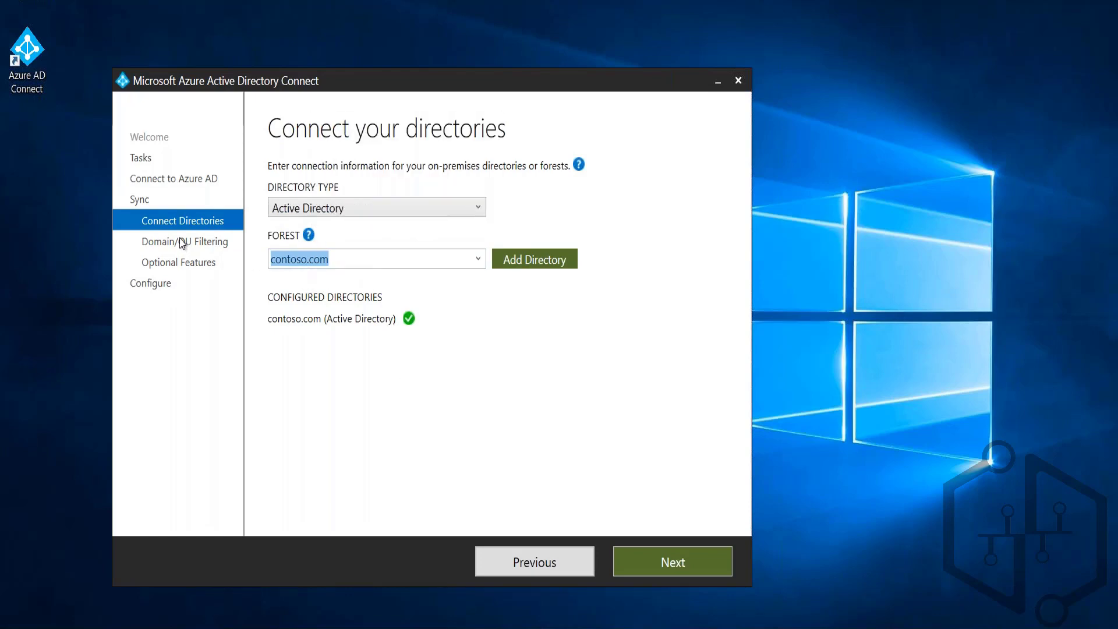
{"action": "left_click", "coordinate": [697, 549]}
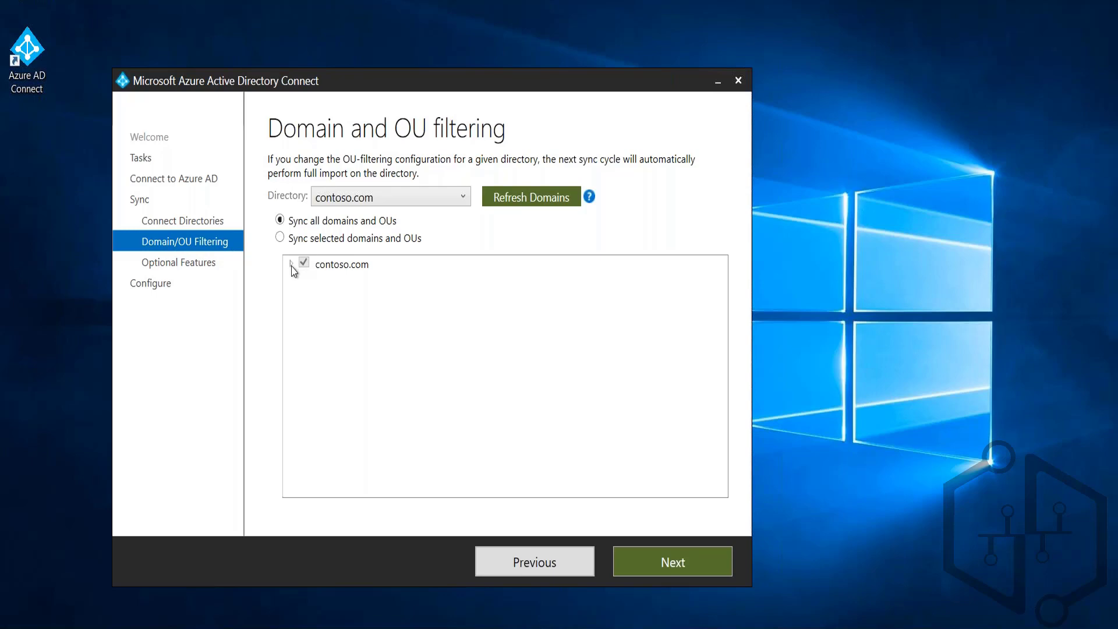
Step: Choose to sync selected domains and OUs, expand contoso.com to review its containers including Users, and continue
{"action": "left_click", "coordinate": [281, 237]}
{"action": "left_click", "coordinate": [291, 263]}
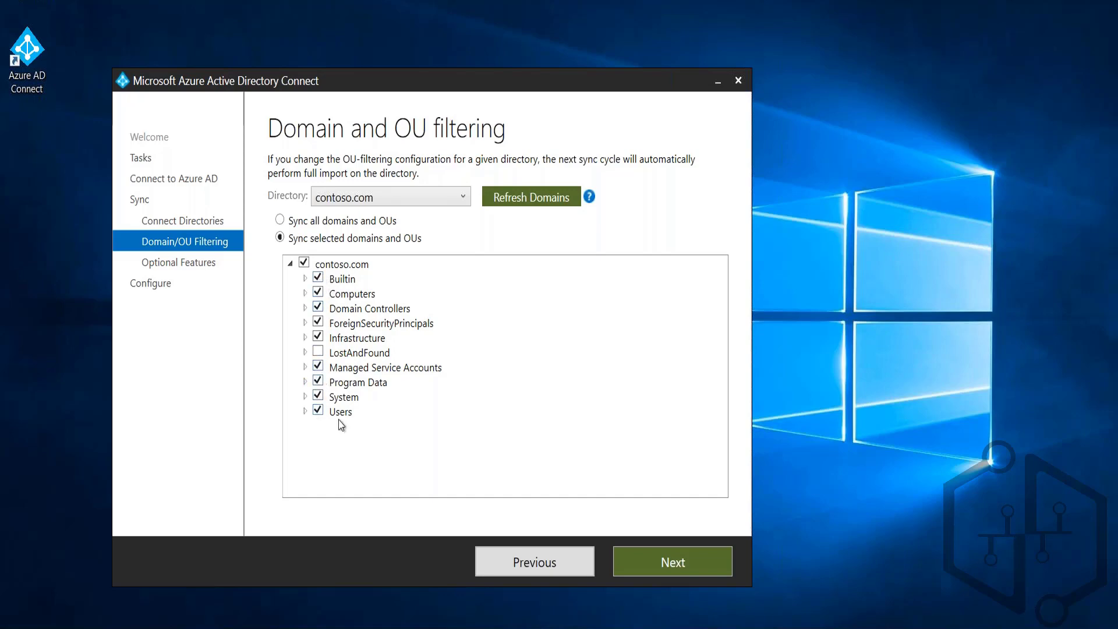
{"action": "left_click", "coordinate": [306, 412]}
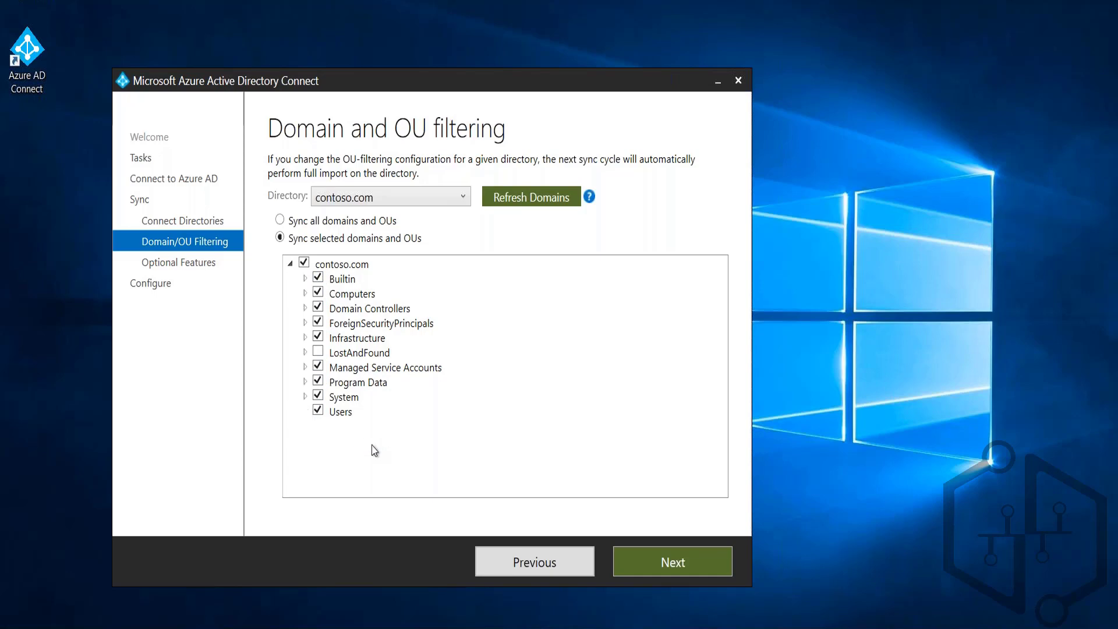
{"action": "left_click", "coordinate": [691, 560]}
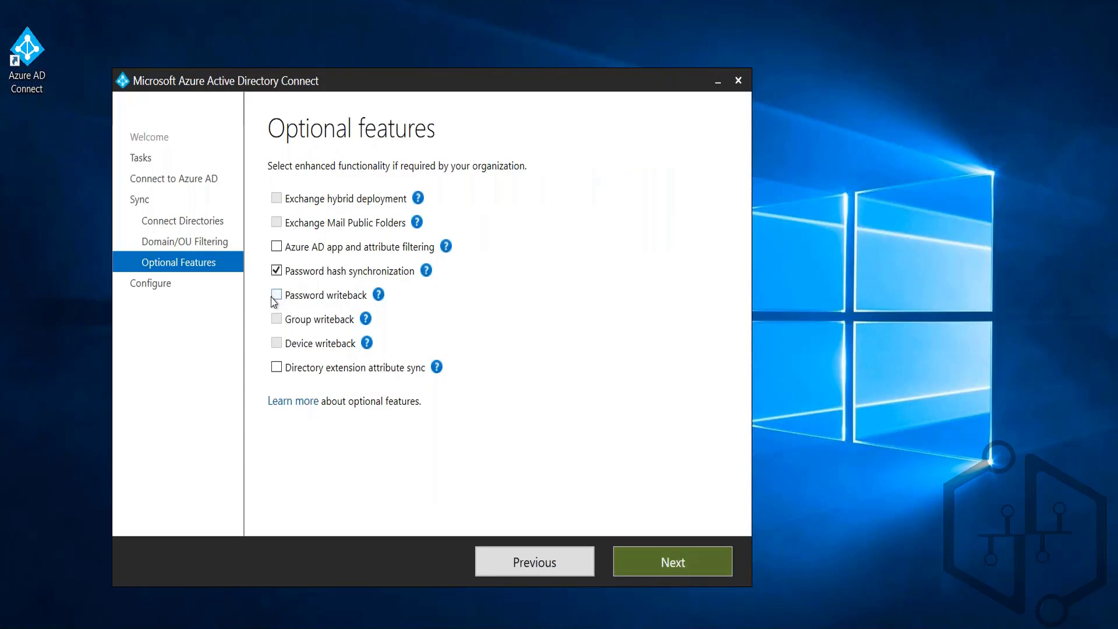
Step: Enable Password writeback in the optional features, and apply the configuration with synchronization starting on completion
{"action": "left_click", "coordinate": [380, 291]}
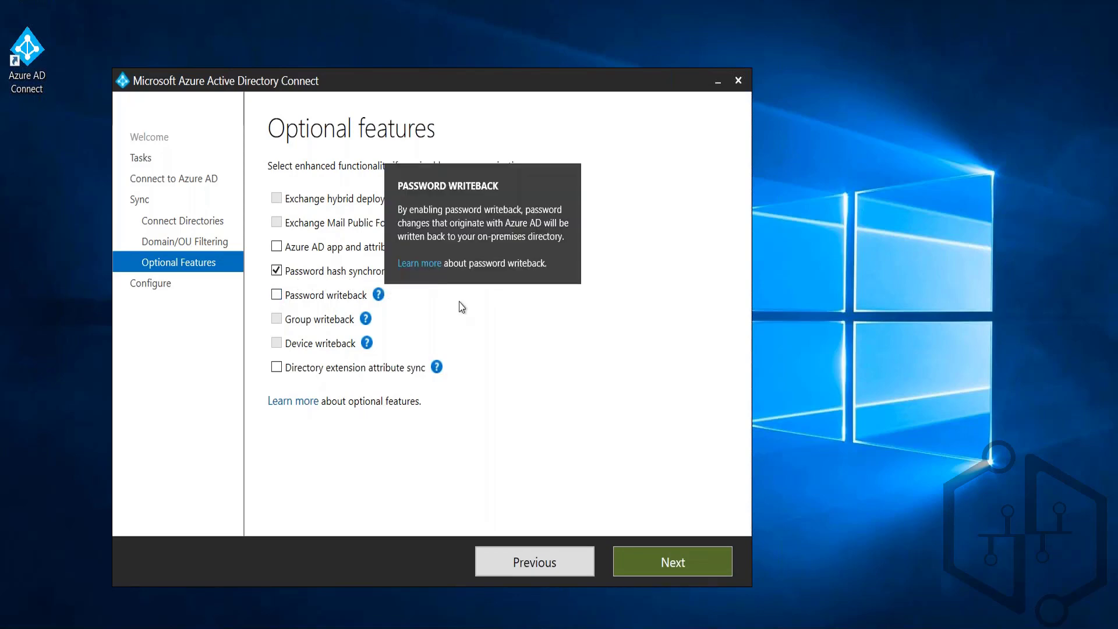
{"action": "left_click", "coordinate": [525, 351]}
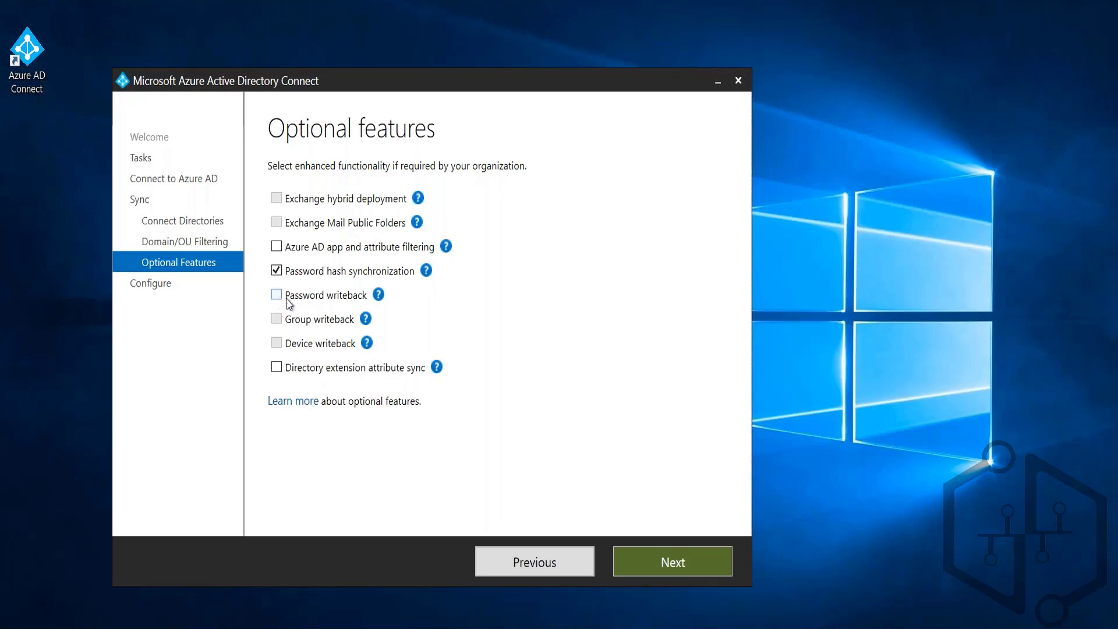
{"action": "left_click", "coordinate": [366, 319]}
{"action": "left_click", "coordinate": [662, 564]}
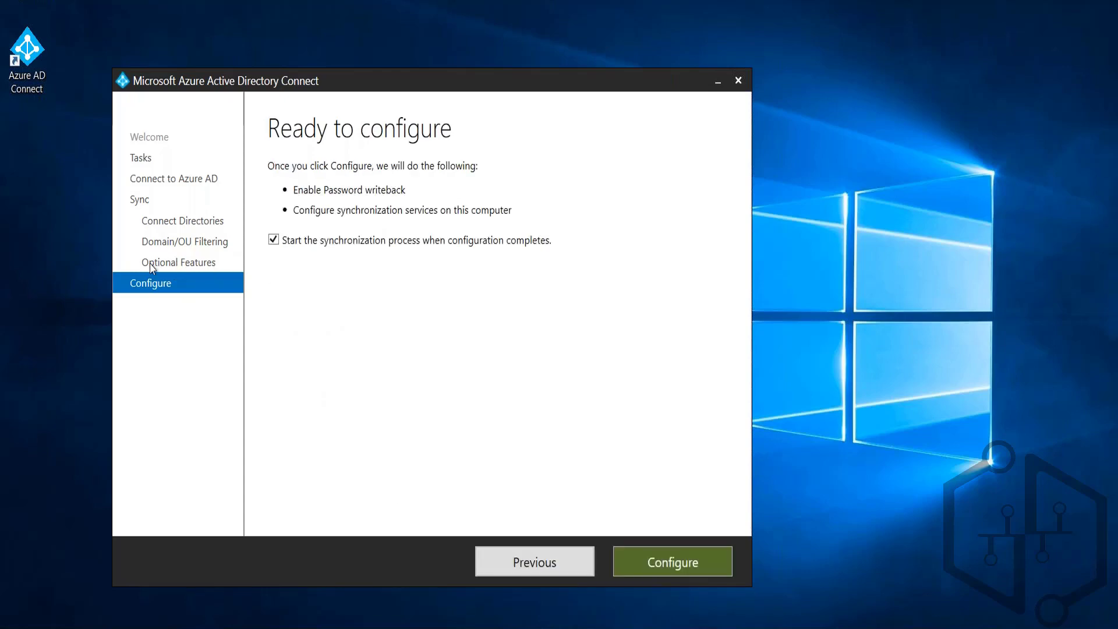
{"action": "left_click", "coordinate": [671, 569]}
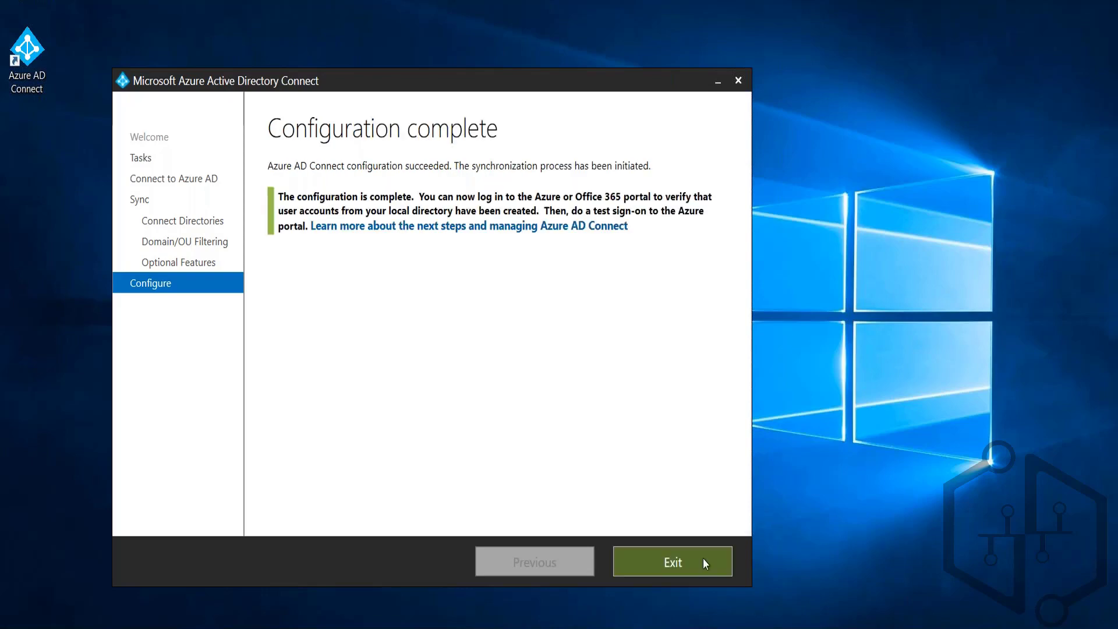
Step: Exit the completed Azure AD Connect wizard, and end the PowerPoint slide show at the Azure AD Seamless Single Sign-On demonstration slide
{"action": "left_click", "coordinate": [675, 565]}
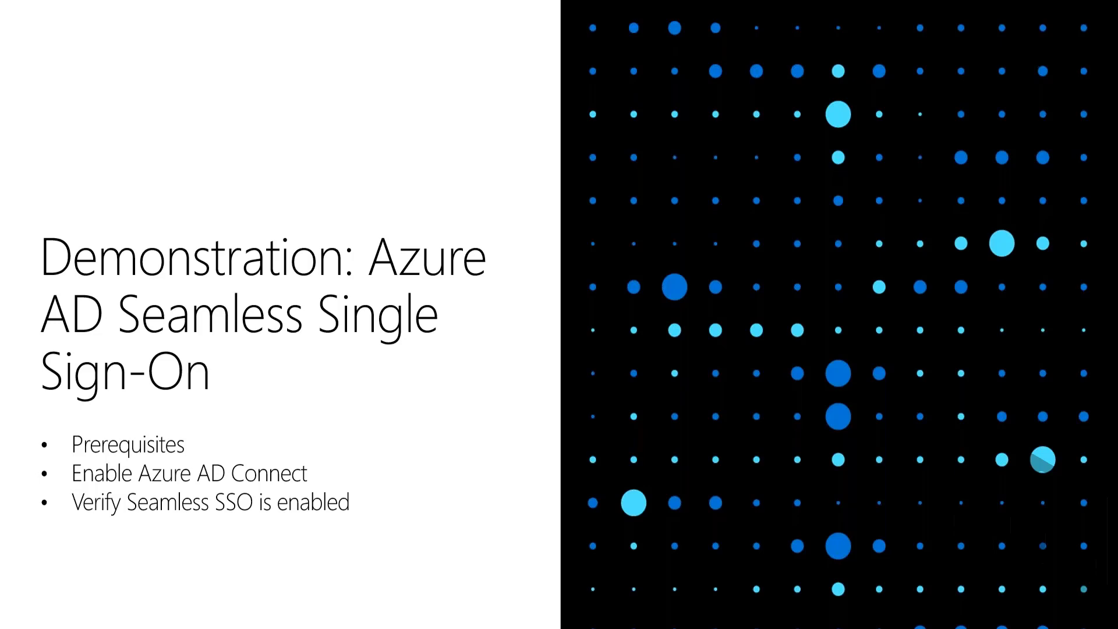
{"action": "key", "text": "Escape"}
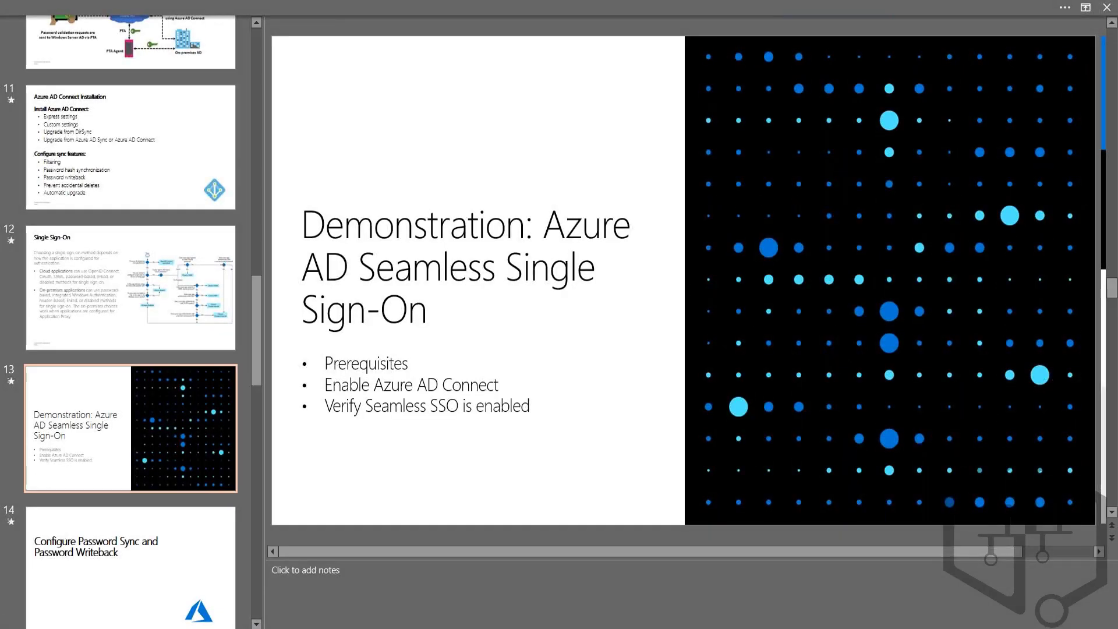
Step: Switch to Microsoft Edge, close the InPrivate sign-in error window, and load portal.azure.com in a new InPrivate window
{"action": "mouse_move", "coordinate": [351, 628]}
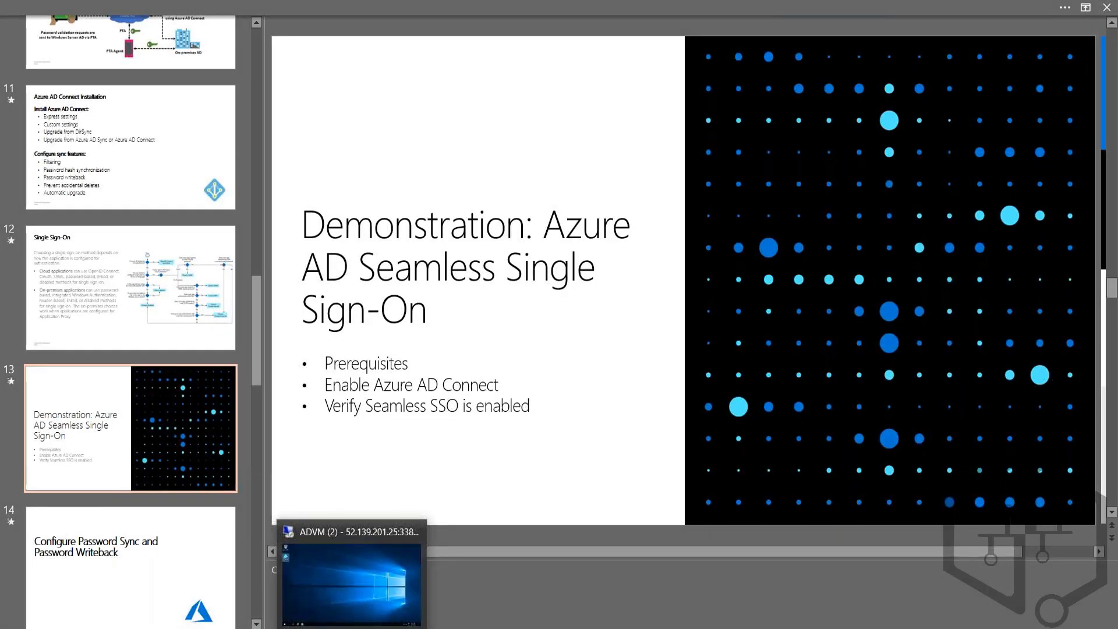
{"action": "mouse_move", "coordinate": [177, 627]}
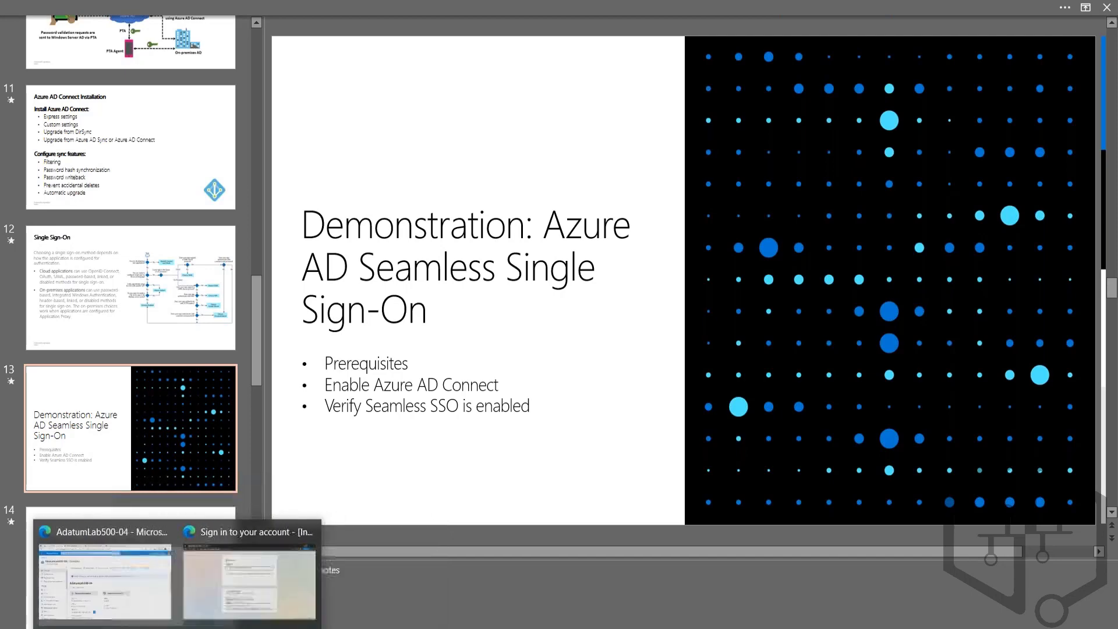
{"action": "left_click", "coordinate": [249, 576]}
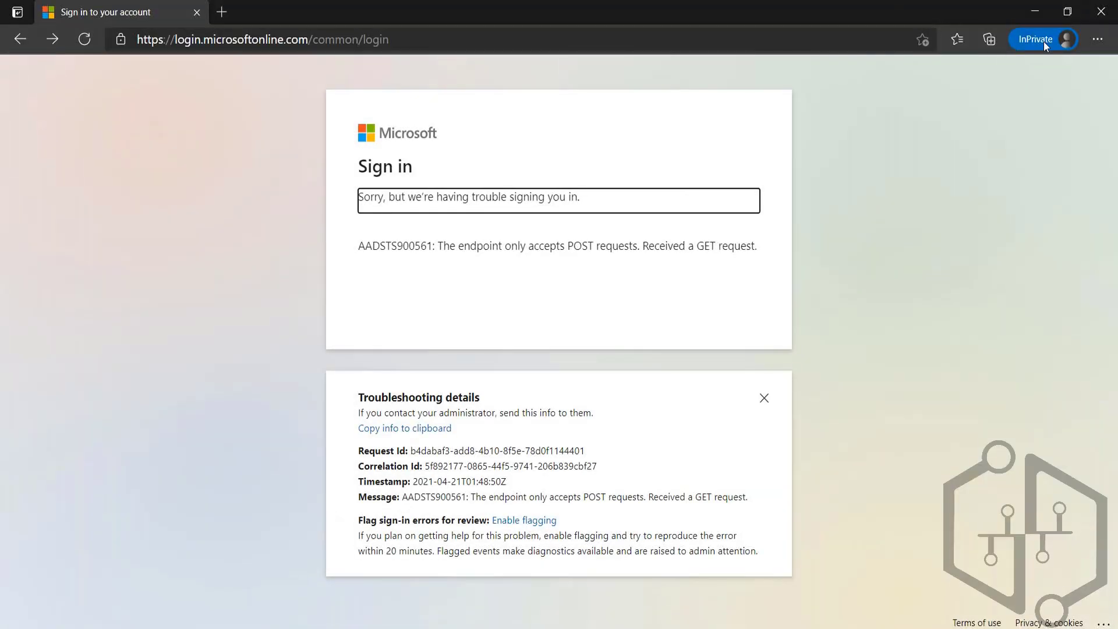
{"action": "left_click", "coordinate": [1101, 12]}
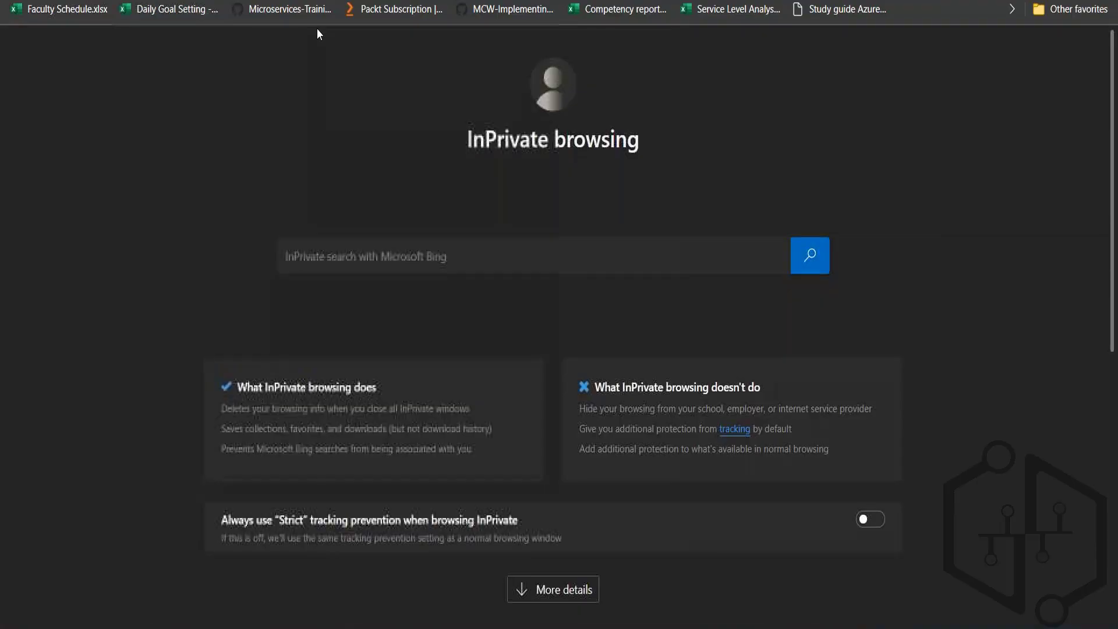
{"action": "type", "text": "portal.azure.com"}
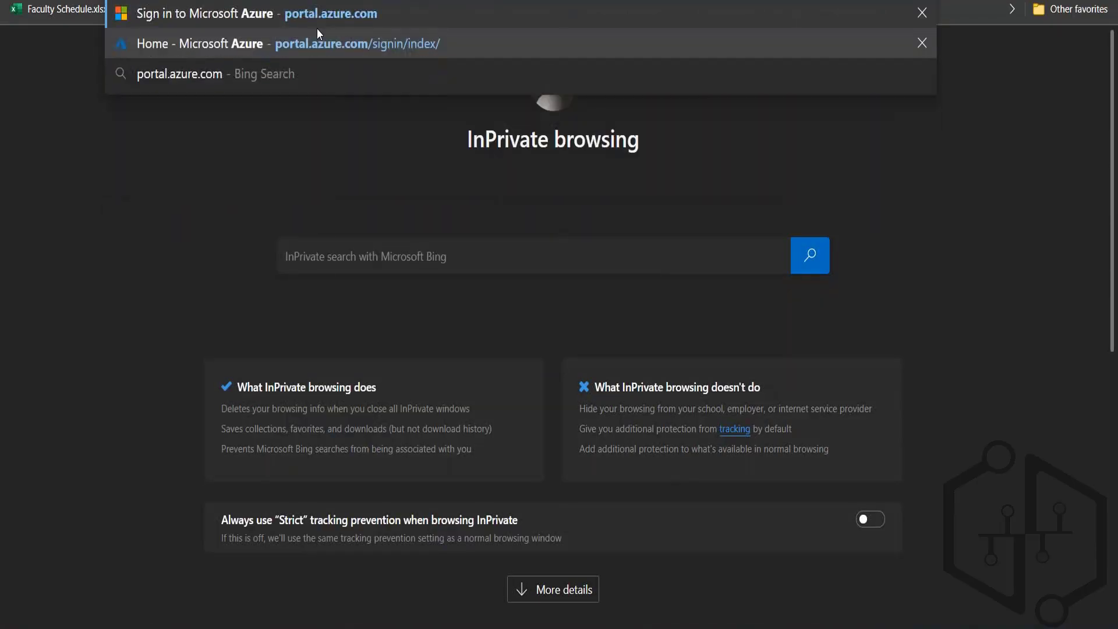
{"action": "key", "text": "Return"}
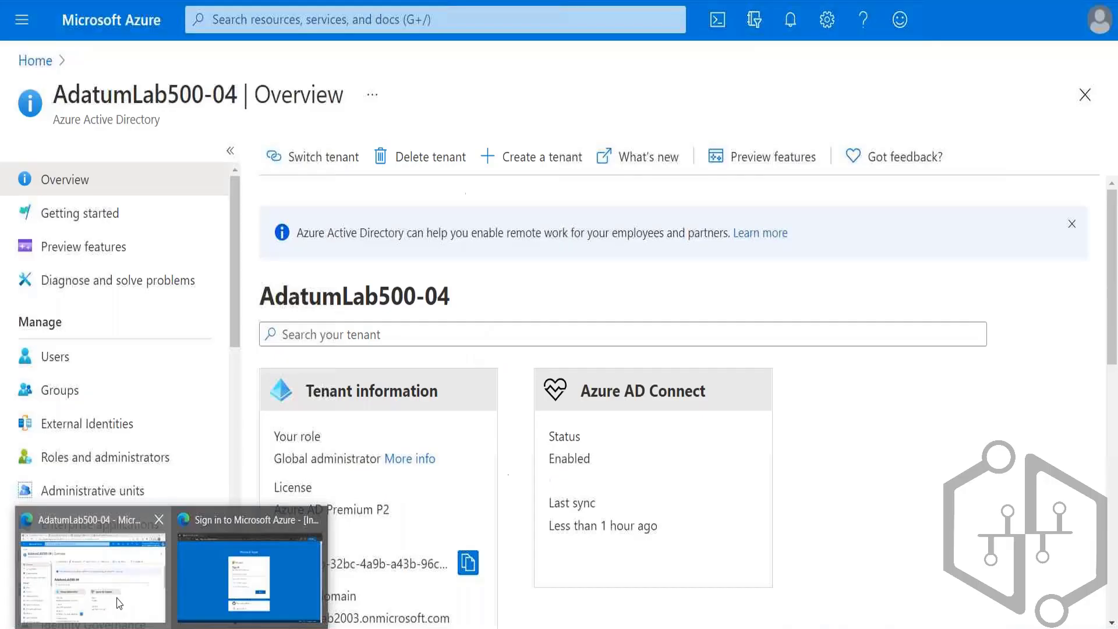
Step: In the administrator's AdatumLab500-04 directory window, open the third listed user's profile and copy the user principal name
{"action": "left_click", "coordinate": [119, 604]}
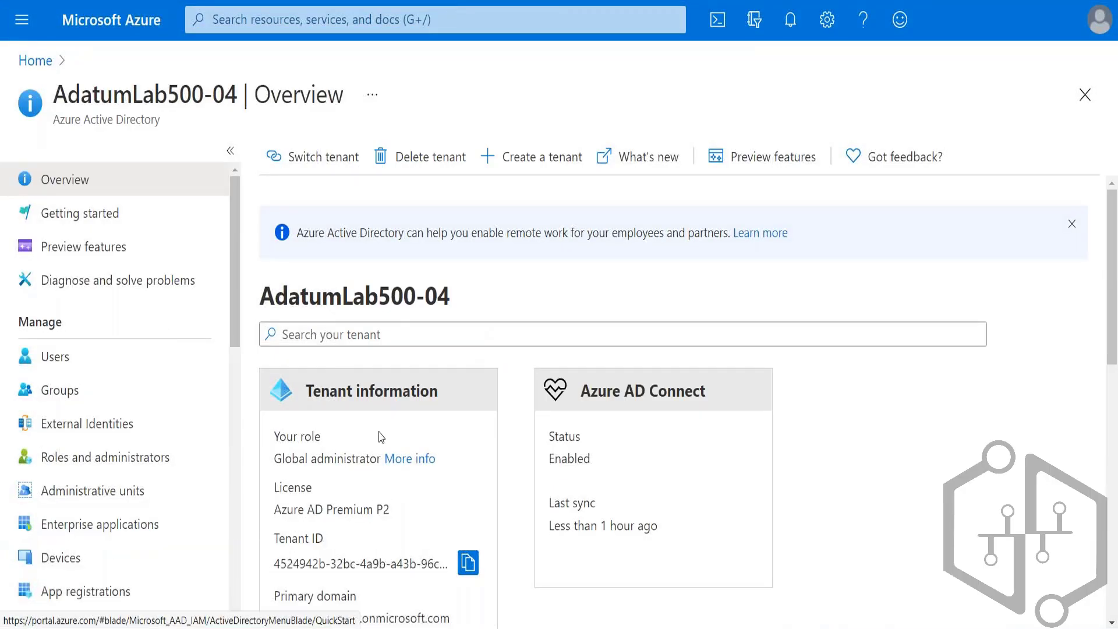
{"action": "left_click", "coordinate": [57, 355]}
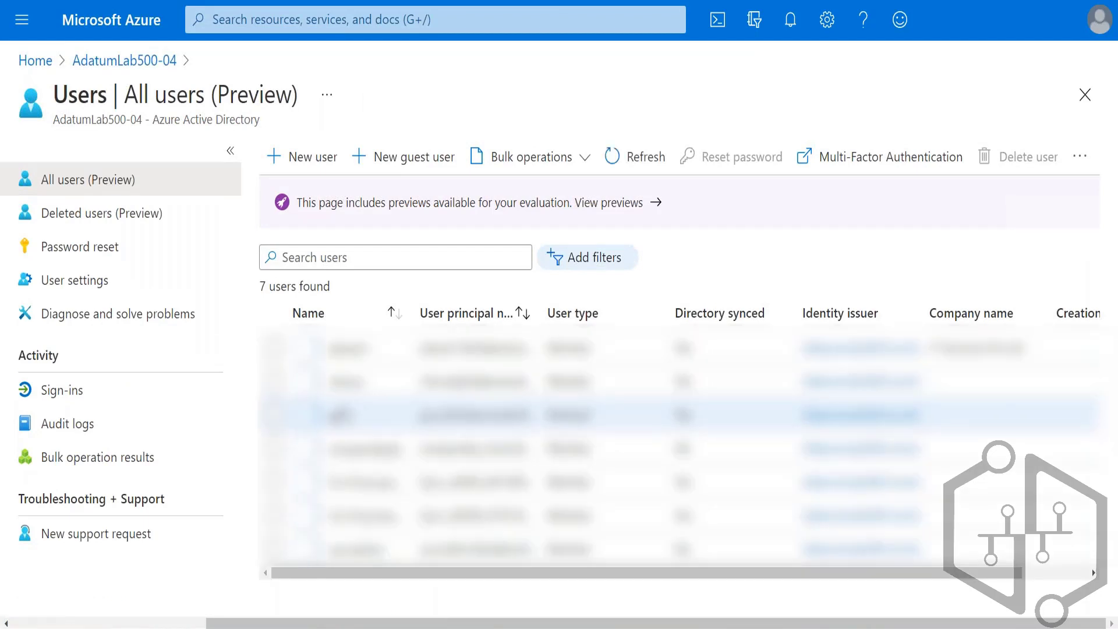
{"action": "left_click", "coordinate": [357, 428]}
{"action": "left_click", "coordinate": [350, 417]}
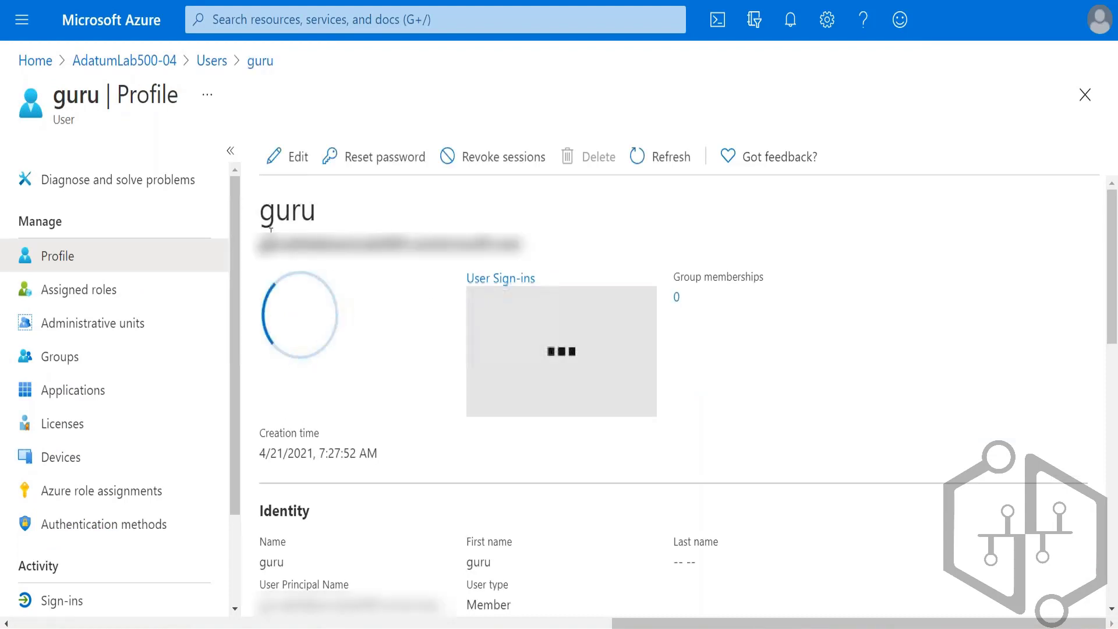
{"action": "triple_click", "coordinate": [552, 250]}
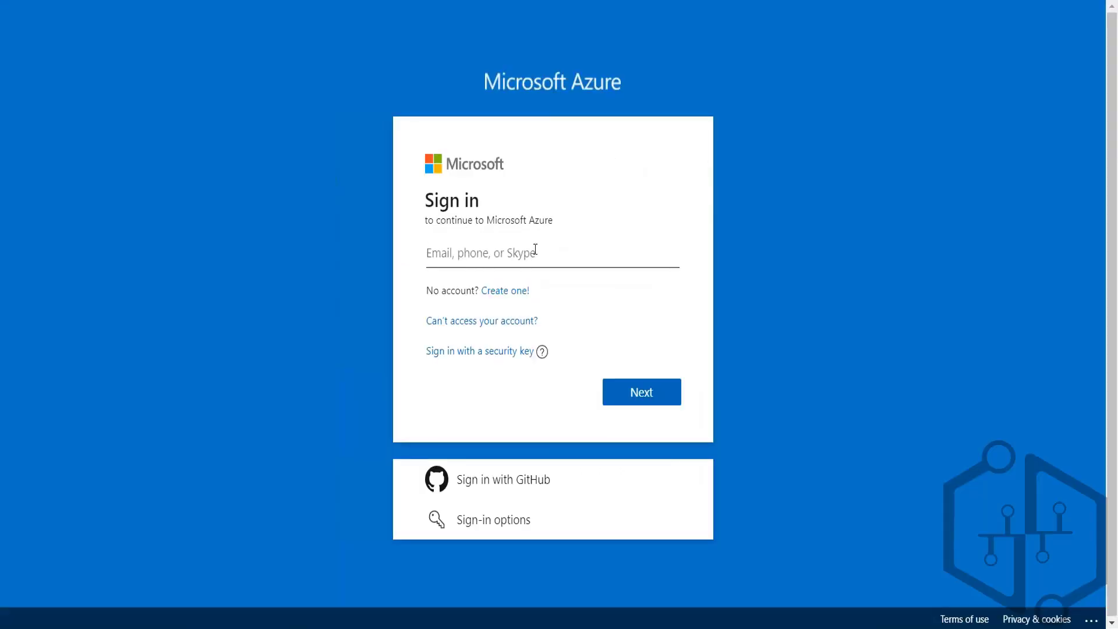
Step: In the InPrivate window, enter the copied user principal name and the account password to sign in to Microsoft Azure
{"action": "left_click", "coordinate": [535, 249]}
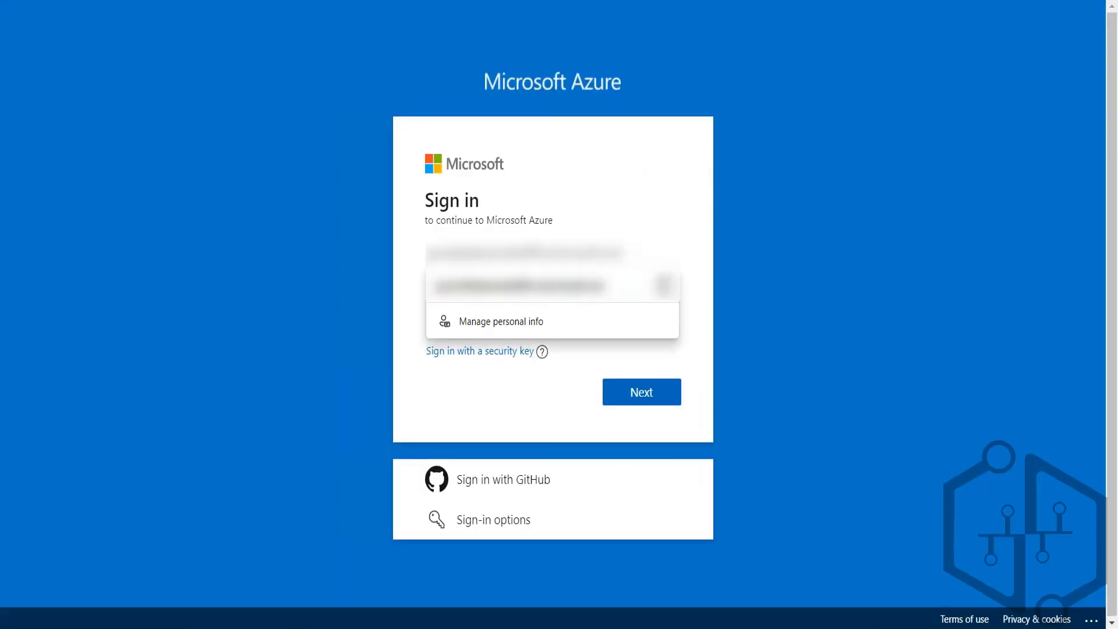
{"action": "key", "text": "Down"}
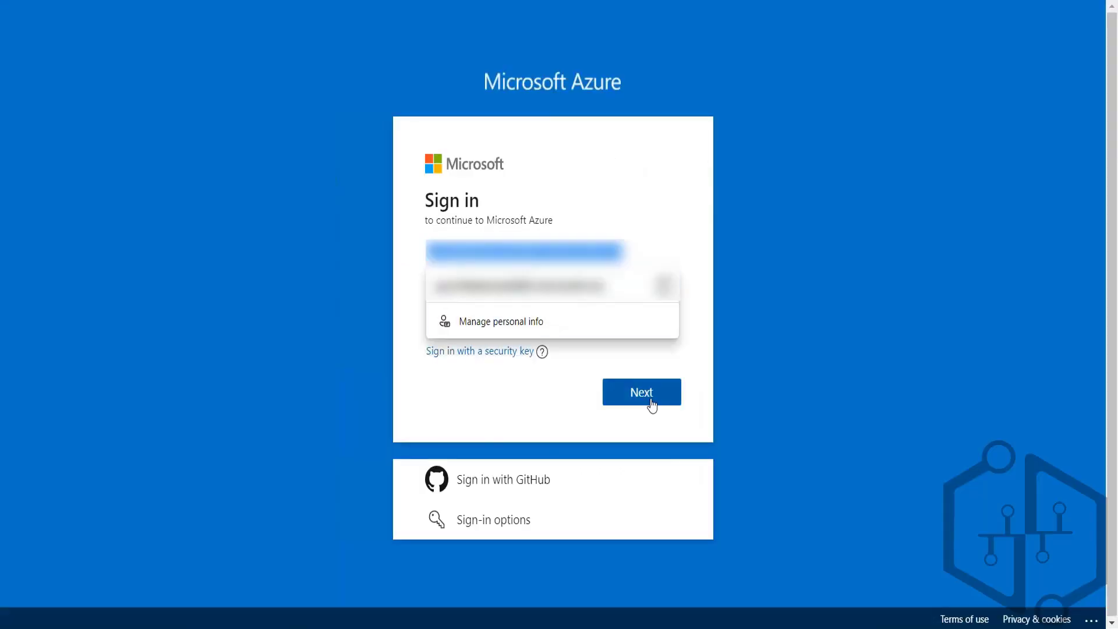
{"action": "key", "text": "Return"}
{"action": "left_click", "coordinate": [645, 393]}
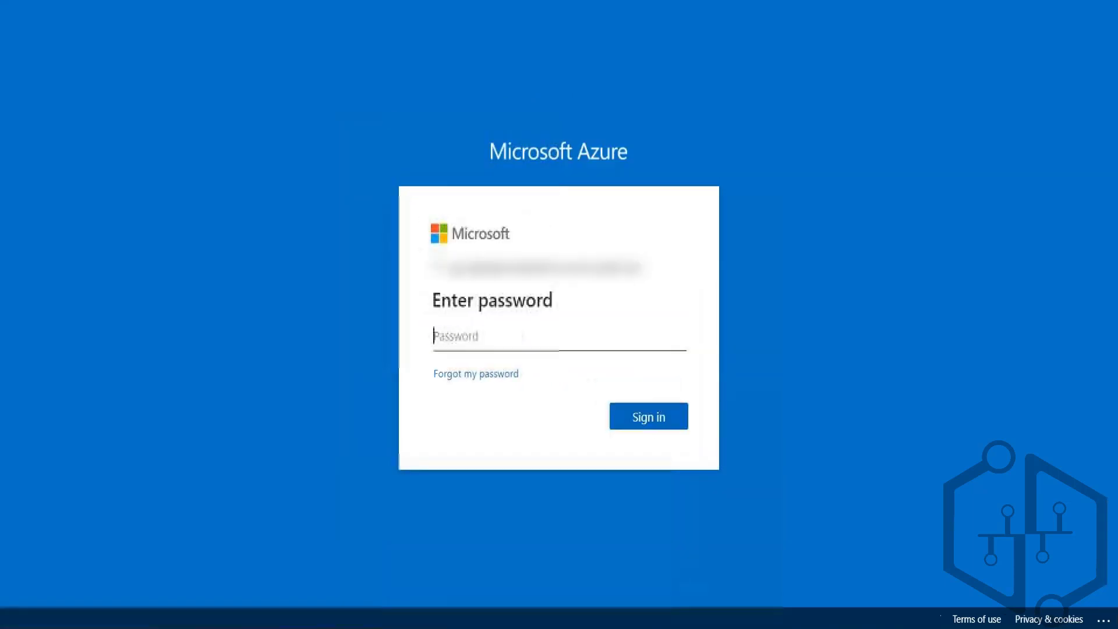
{"action": "type", "text": "********"}
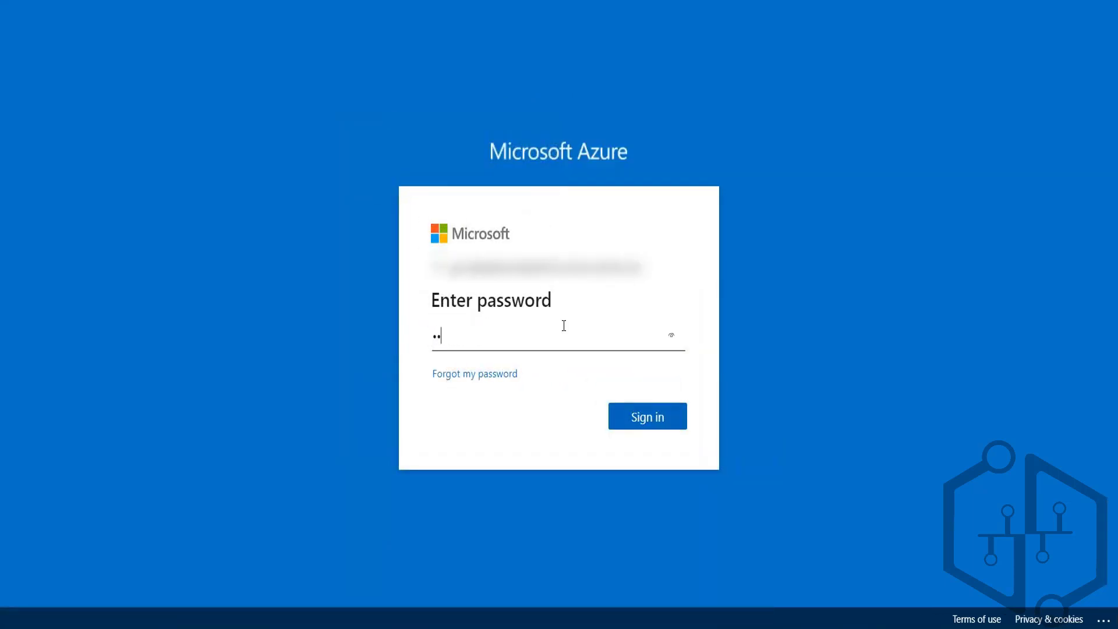
{"action": "type", "text": "*****"}
{"action": "left_click", "coordinate": [647, 419]}
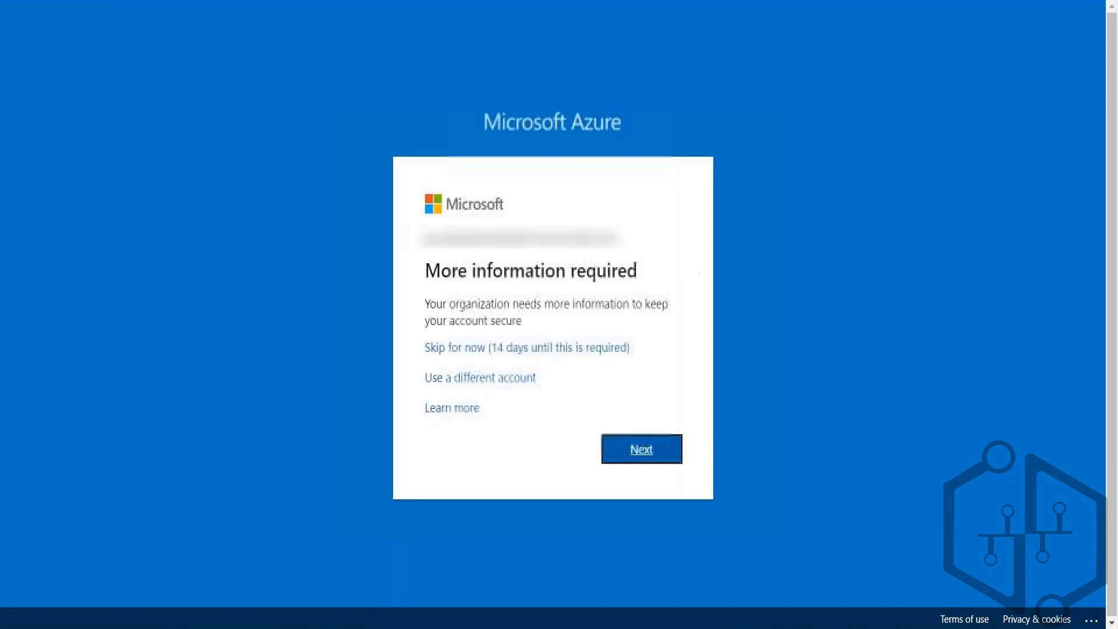
Step: Skip the additional security information for now, finish signing in, and postpone the Azure welcome tour
{"action": "left_click", "coordinate": [542, 348]}
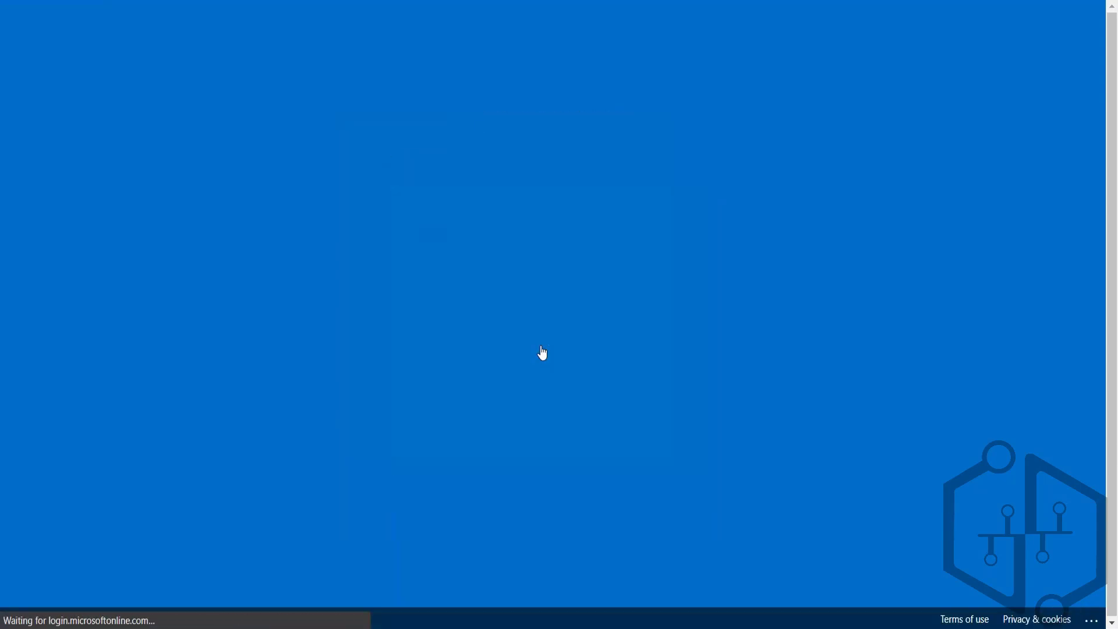
{"action": "left_click", "coordinate": [649, 429]}
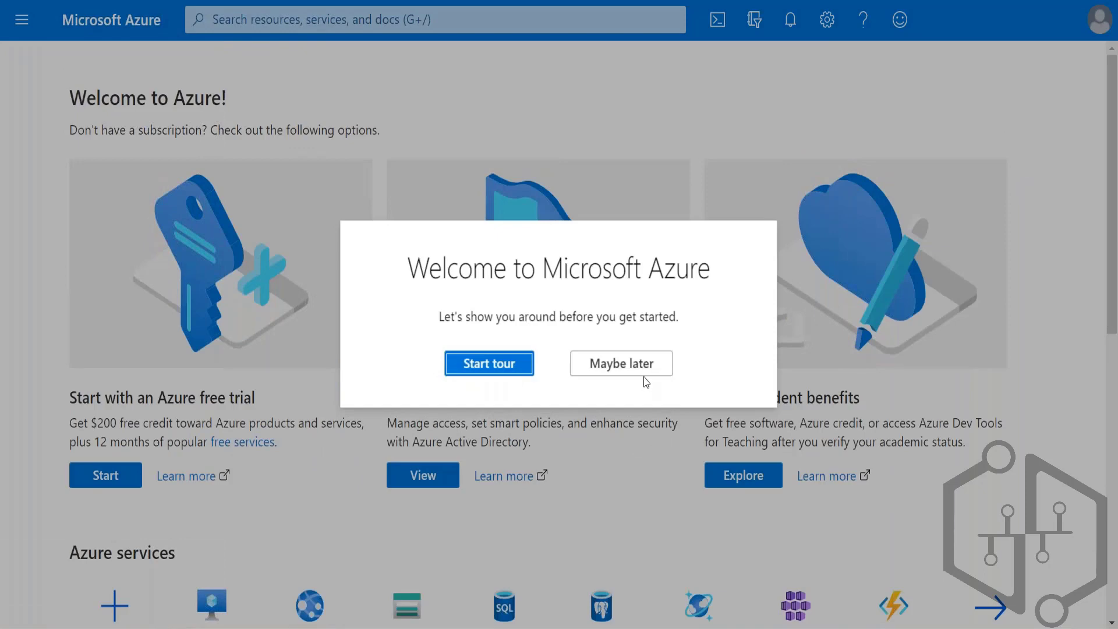
{"action": "left_click", "coordinate": [653, 364]}
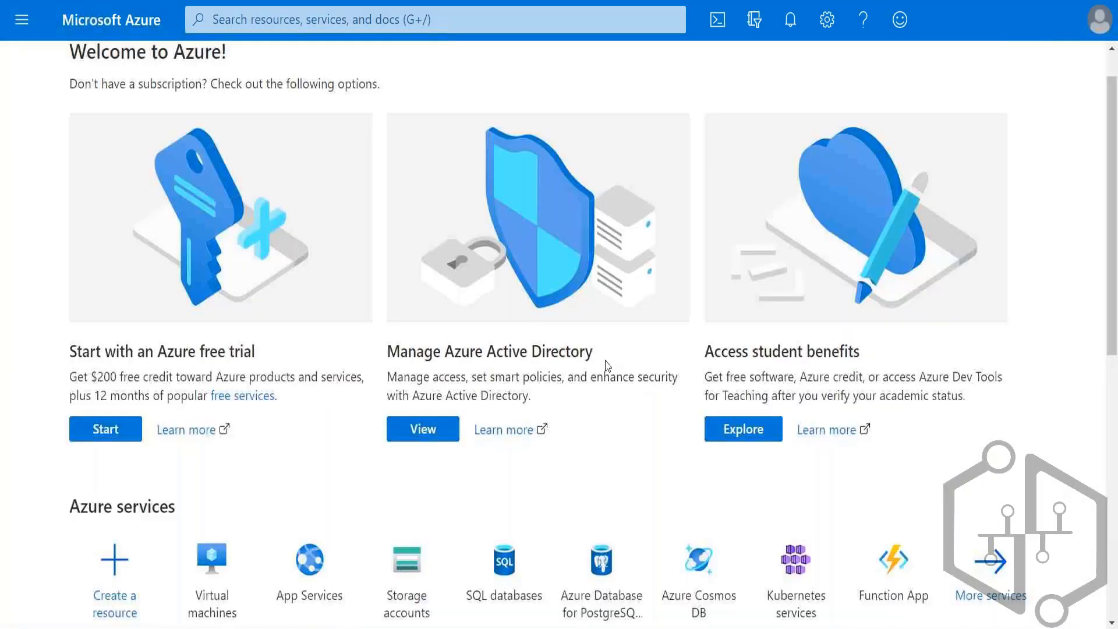
Step: Open Azure Active Directory as the signed-in user and view the users of AdatumLab500-04
{"action": "left_click", "coordinate": [21, 21]}
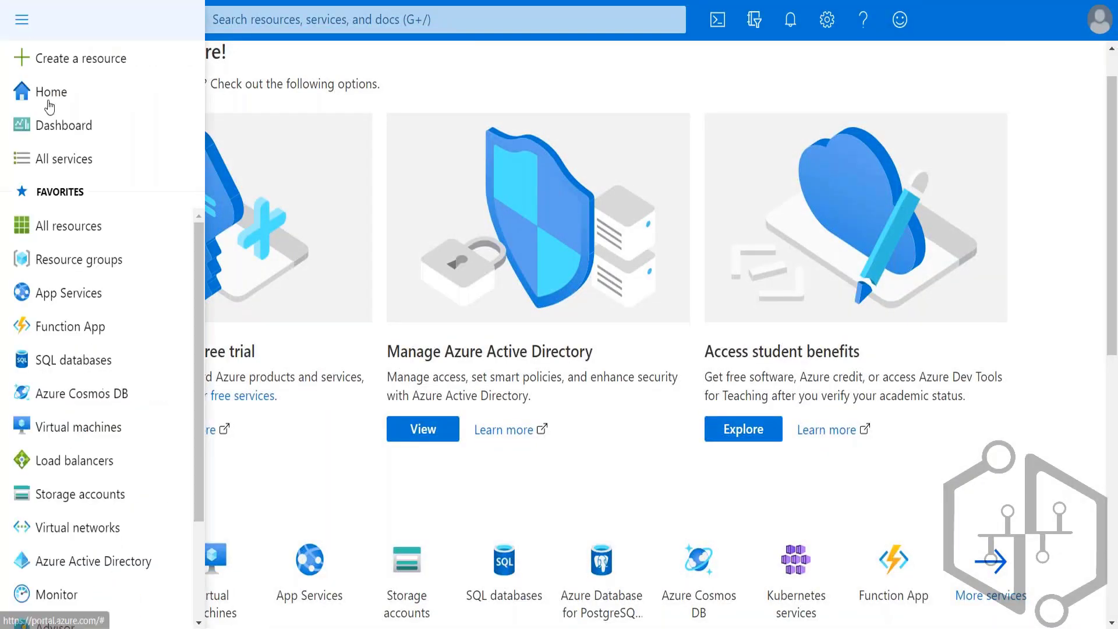
{"action": "left_click", "coordinate": [82, 571]}
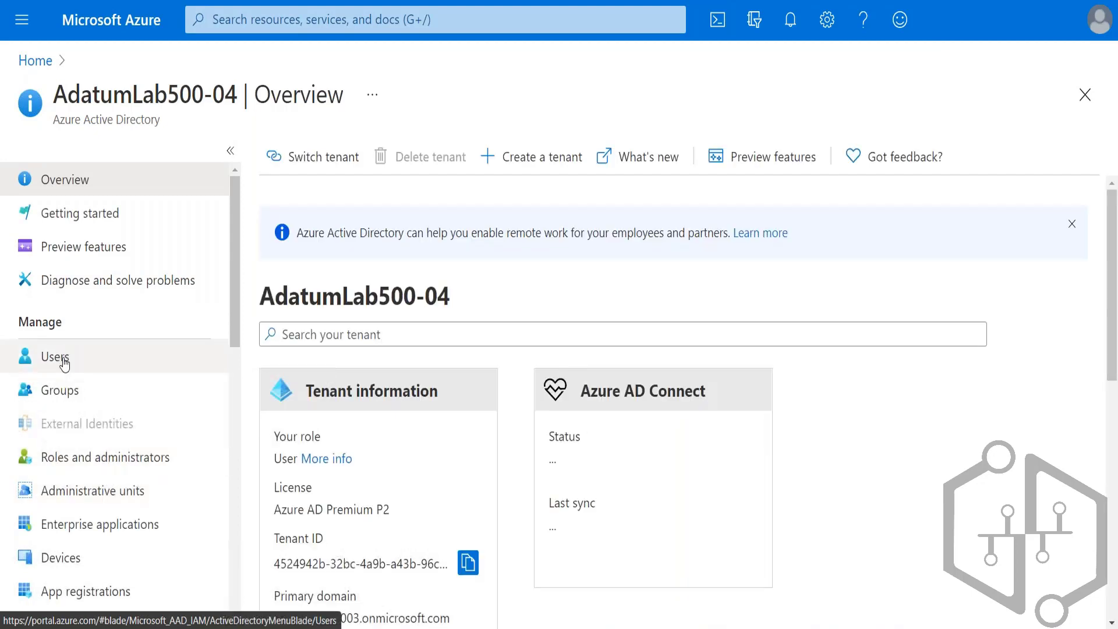
{"action": "left_click", "coordinate": [64, 362]}
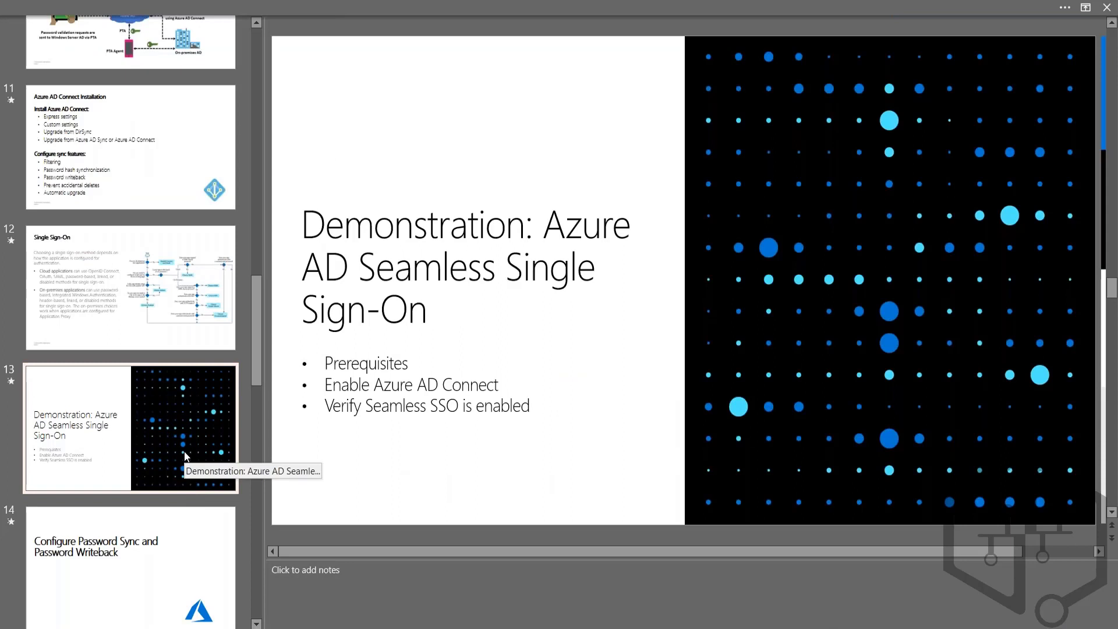
Step: Switch to PowerPoint, start the slide show from "Configure Password Sync and Password Writeback", and advance to "Enable Azure AD Self-Service Password Reset"
{"action": "left_click", "coordinate": [149, 561]}
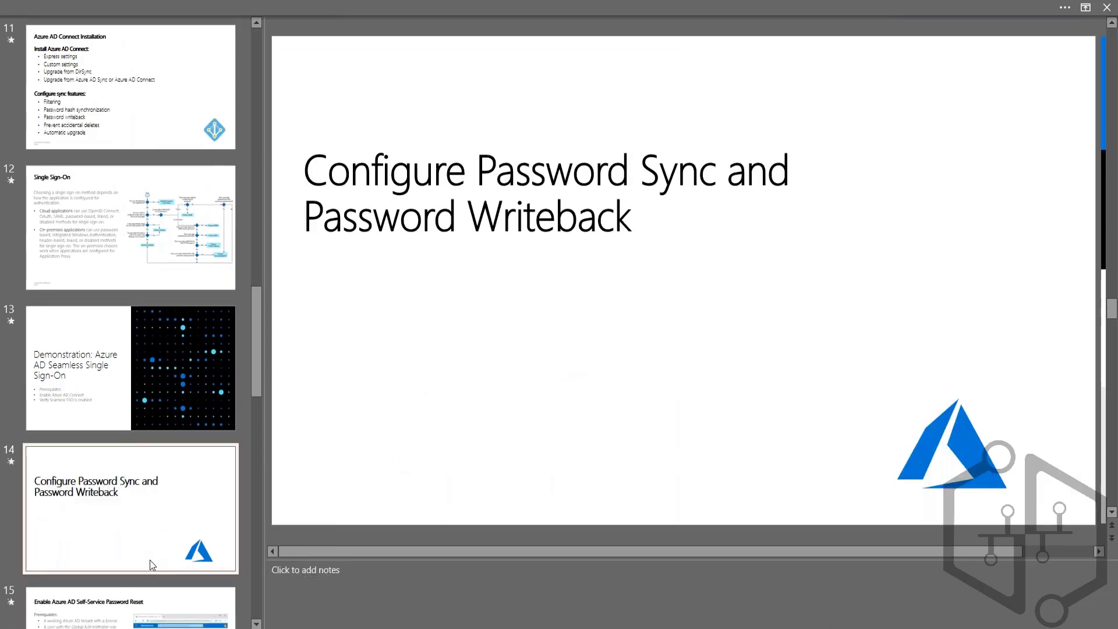
{"action": "key", "text": "shift+F5"}
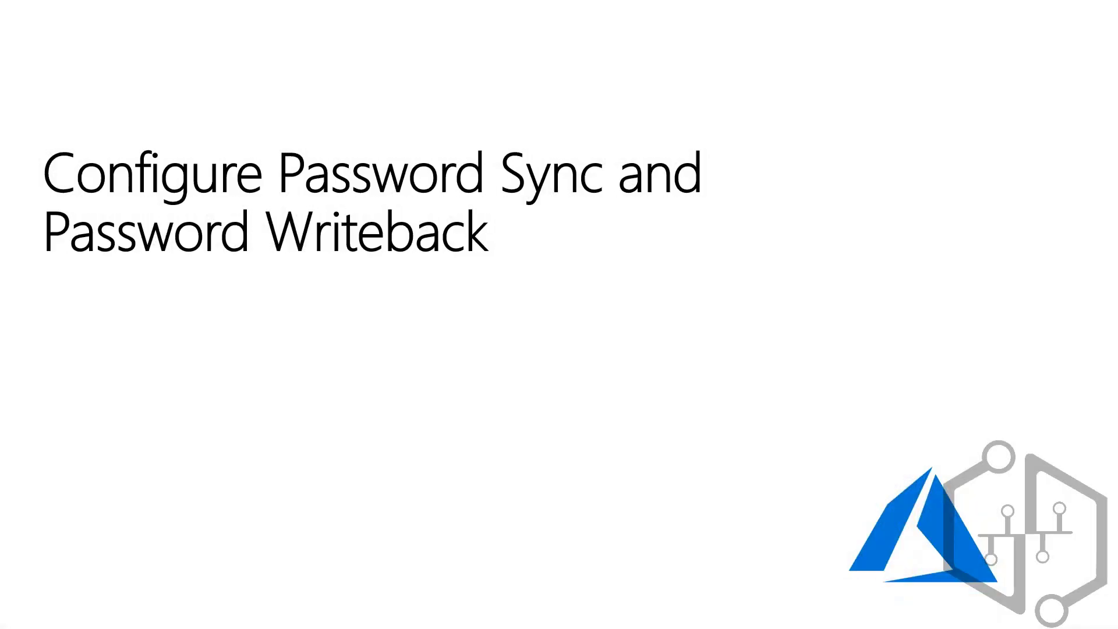
{"action": "key", "text": "Right"}
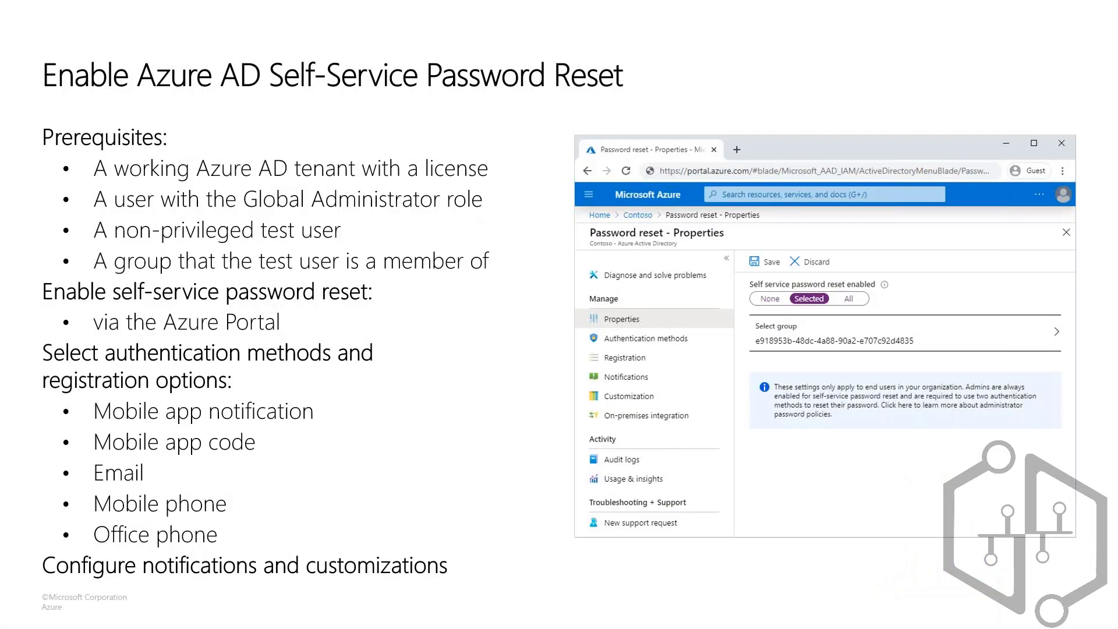
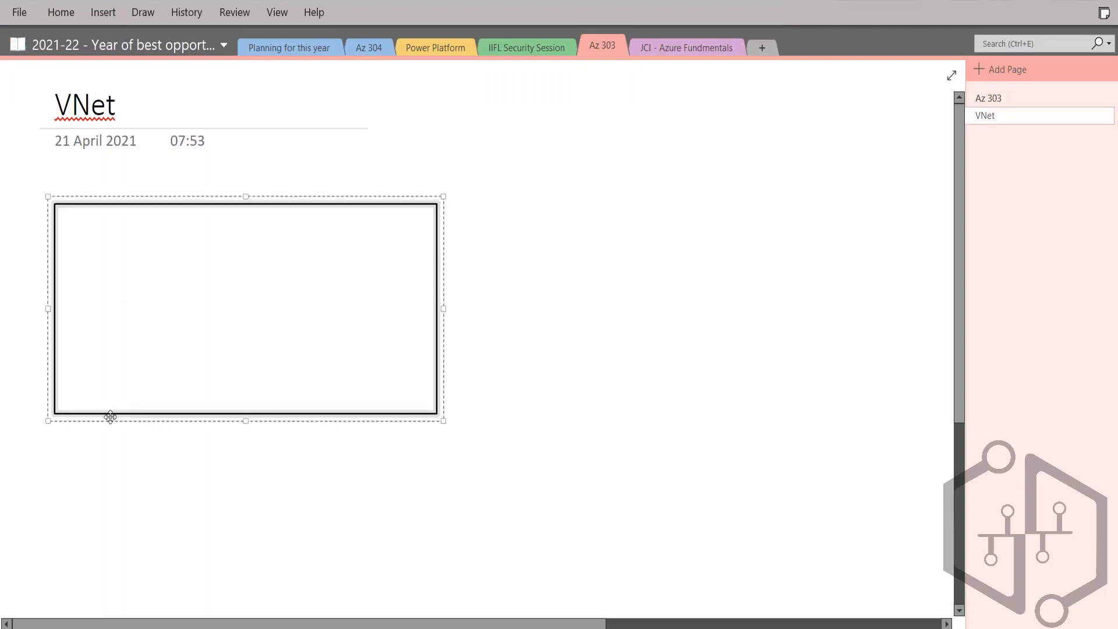
Step: Add the note "Vnet details - Svnet, southeastasia, networkrg" just below the large rectangle on the VNet page
{"action": "left_click", "coordinate": [145, 14]}
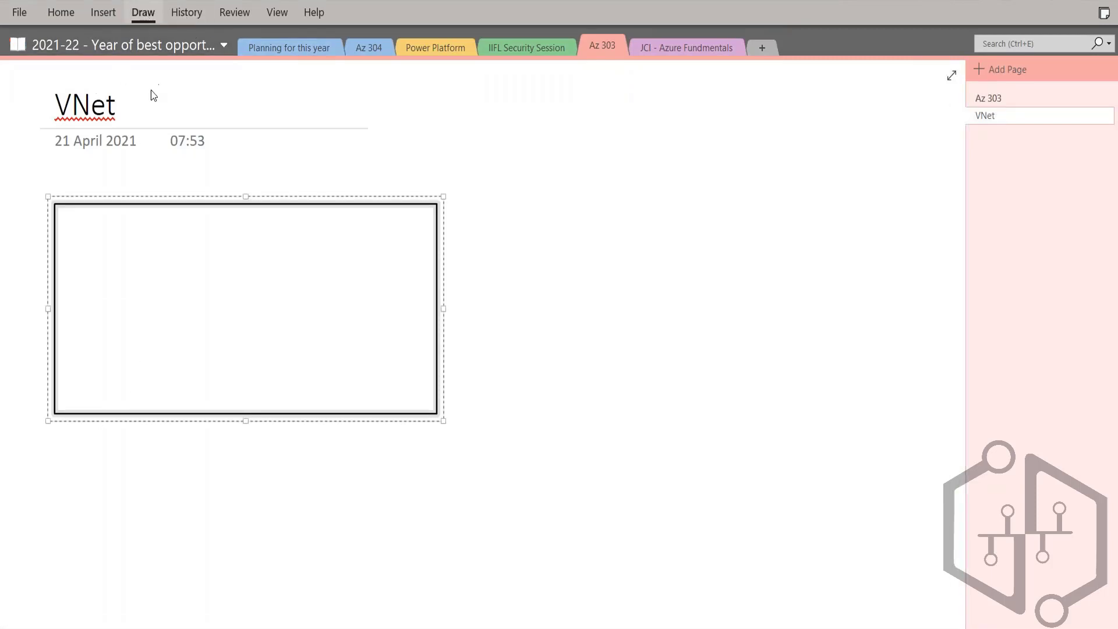
{"action": "left_click", "coordinate": [20, 45]}
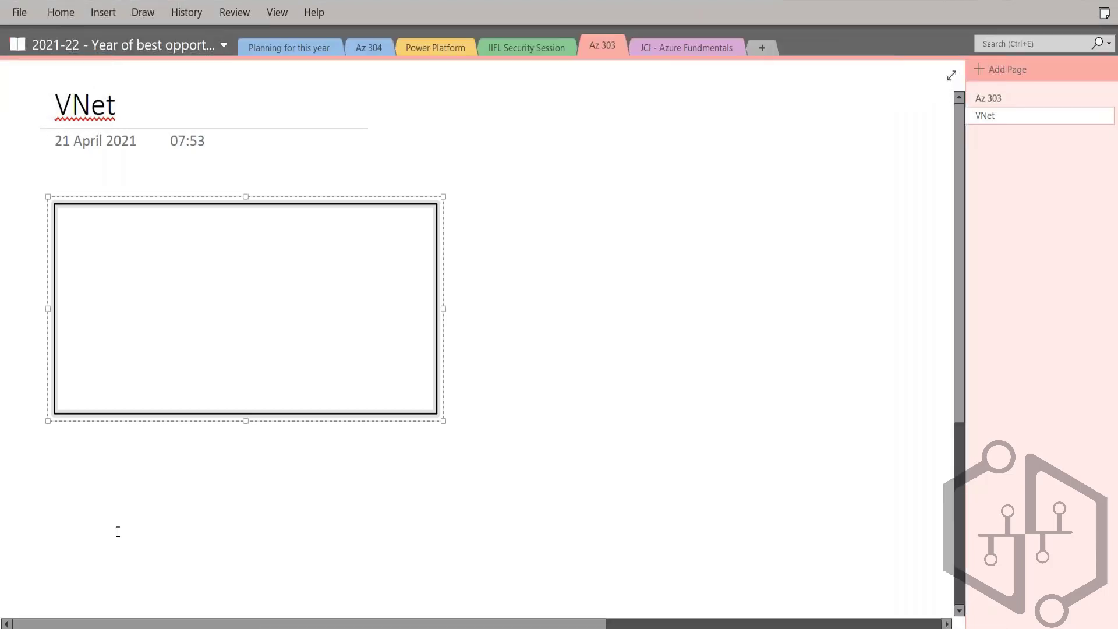
{"action": "left_click", "coordinate": [75, 421]}
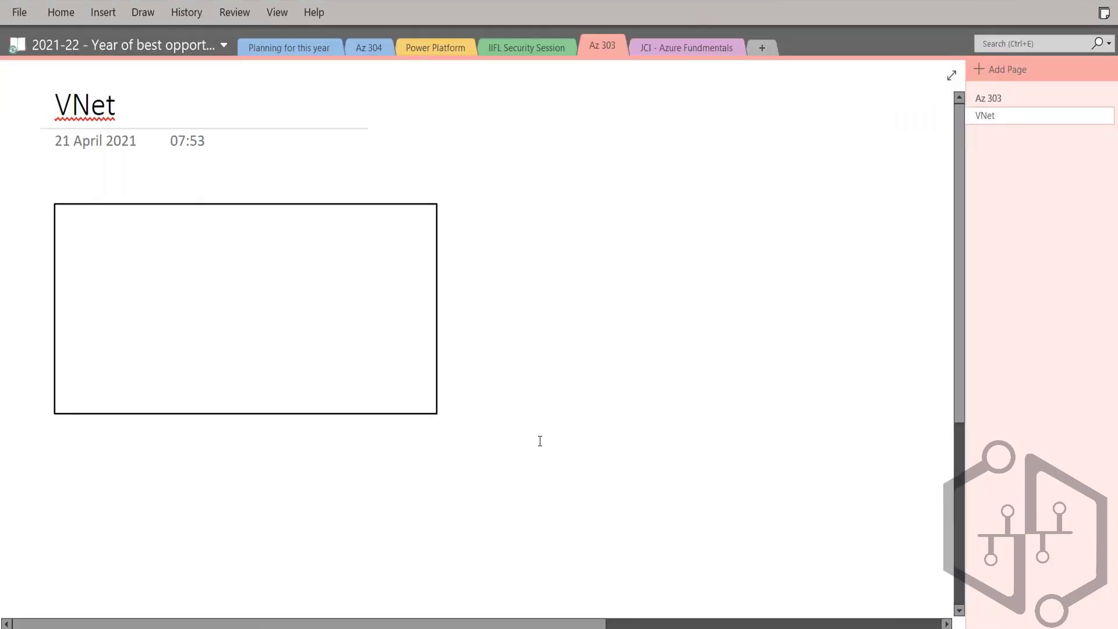
{"action": "type", "text": "svnet"}
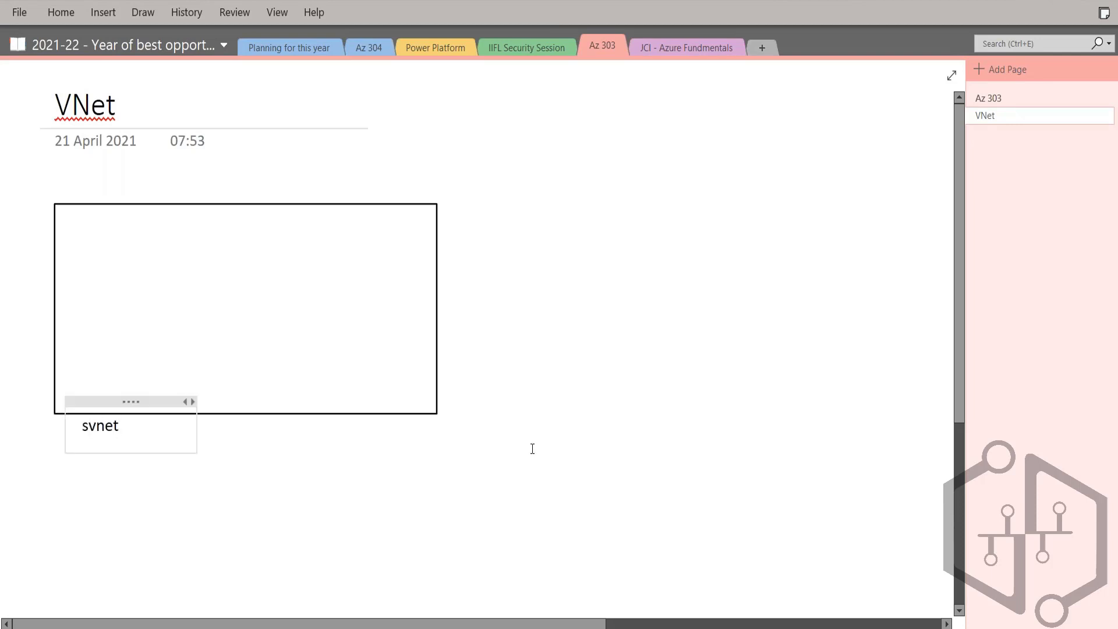
{"action": "type", "text": ", so"}
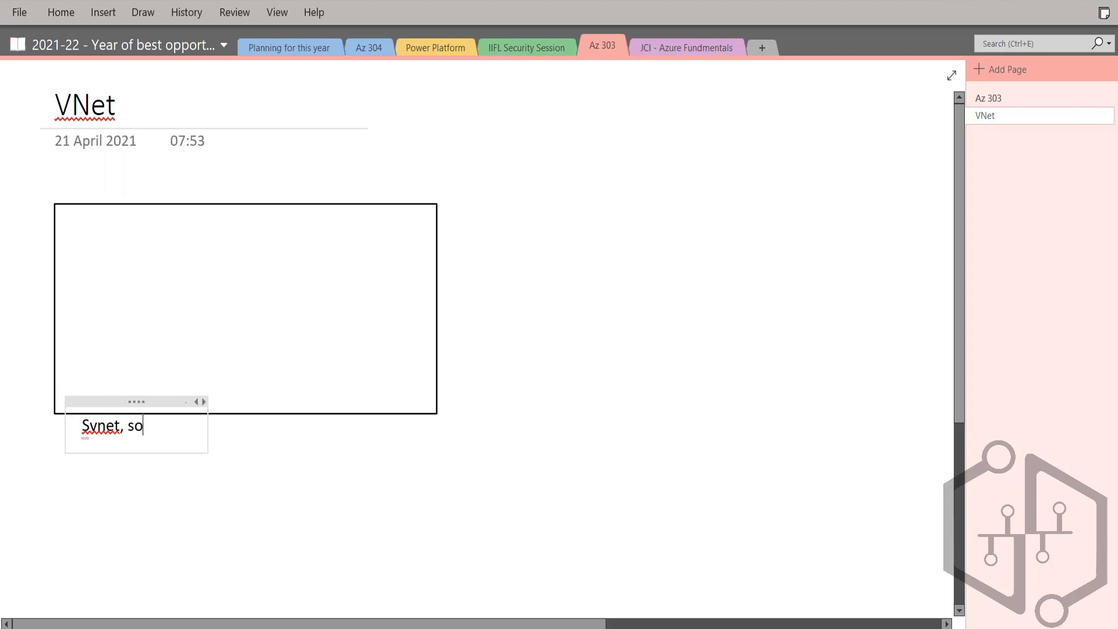
{"action": "type", "text": "utheasta"}
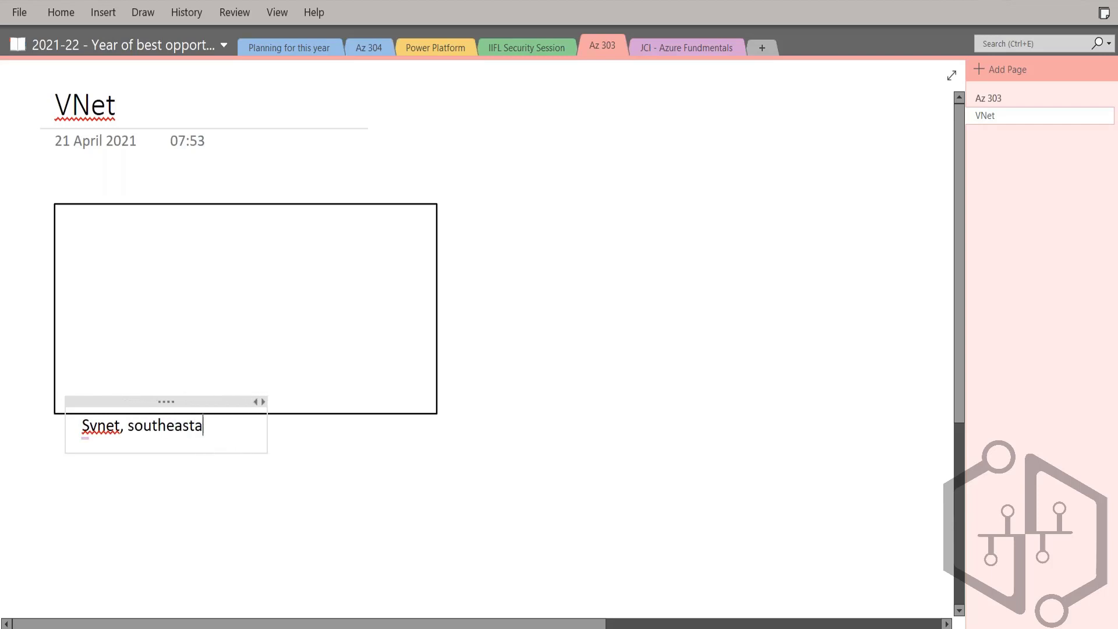
{"action": "type", "text": "sia, "}
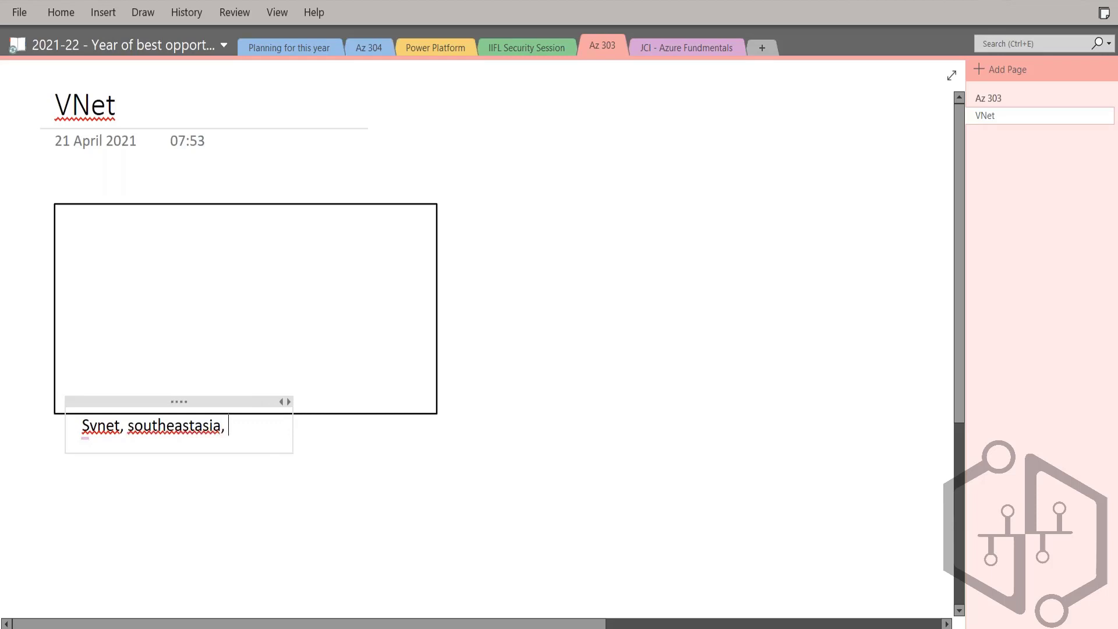
{"action": "type", "text": "networkrg"}
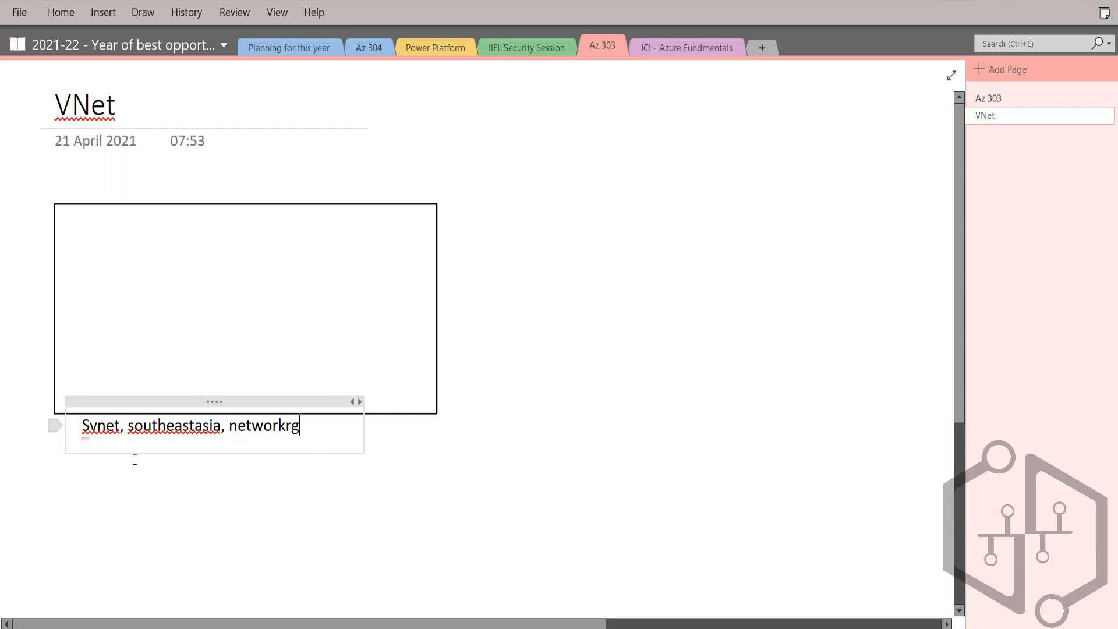
{"action": "type", "text": "Vnet details"}
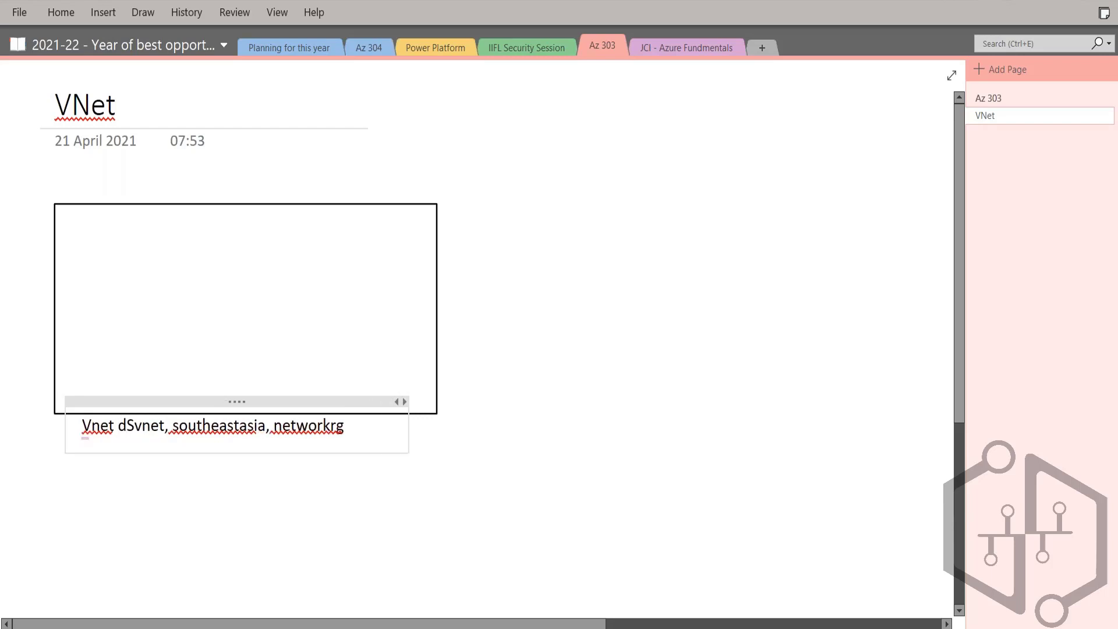
{"action": "type", "text": " -"}
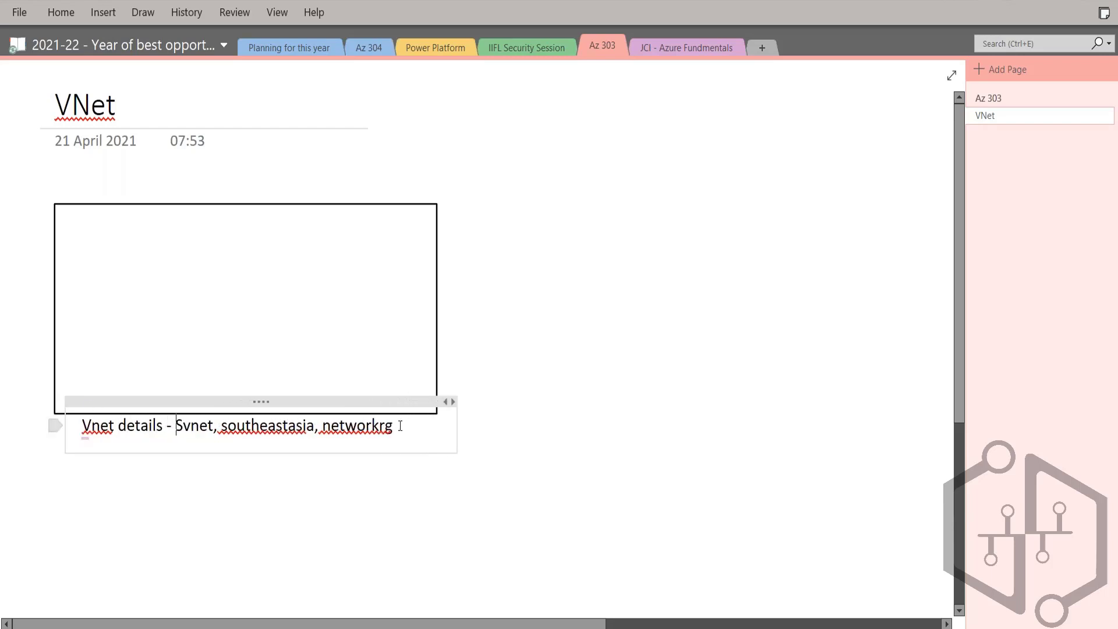
Step: Add the address space 10.0.0.0/16 on a new line under the Vnet details
{"action": "key", "text": "Return"}
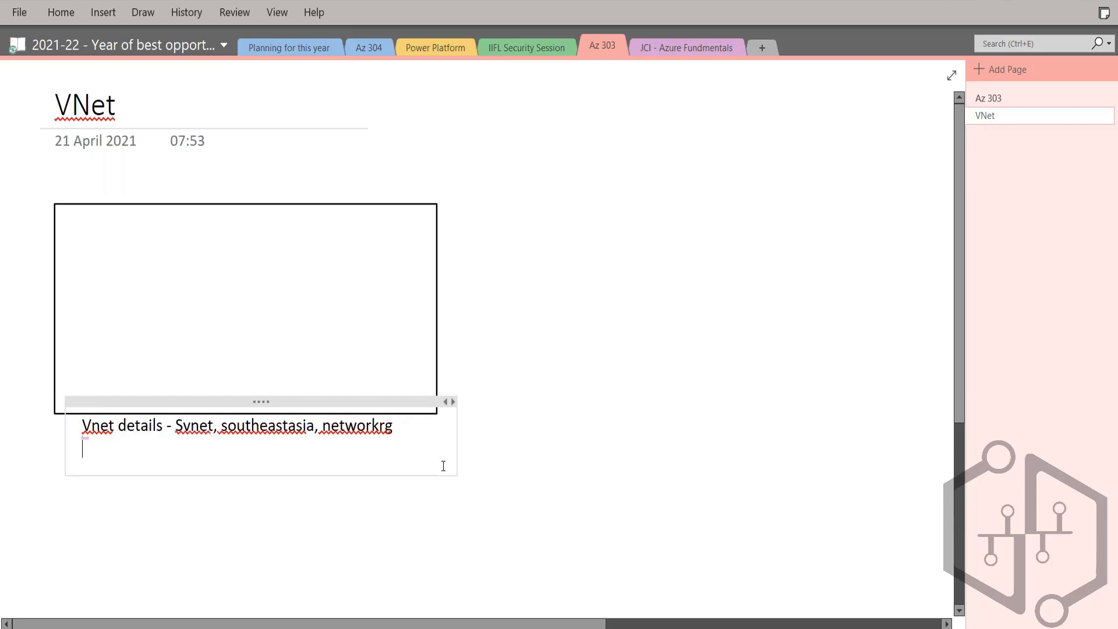
{"action": "type", "text": "10.0.0.0/16"}
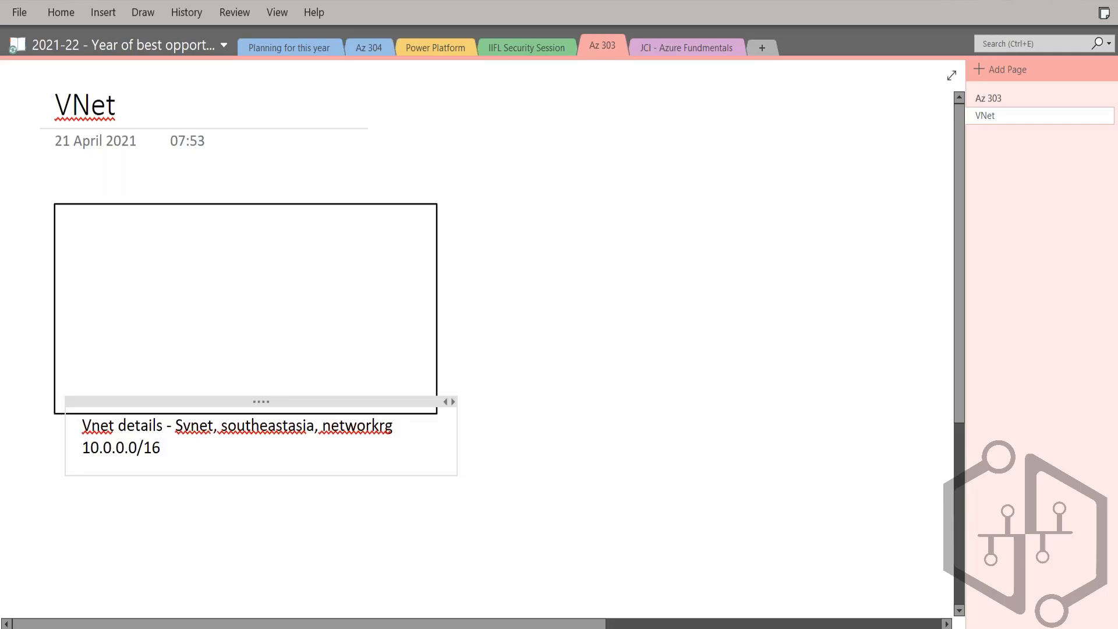
{"action": "key", "text": "shift+Home"}
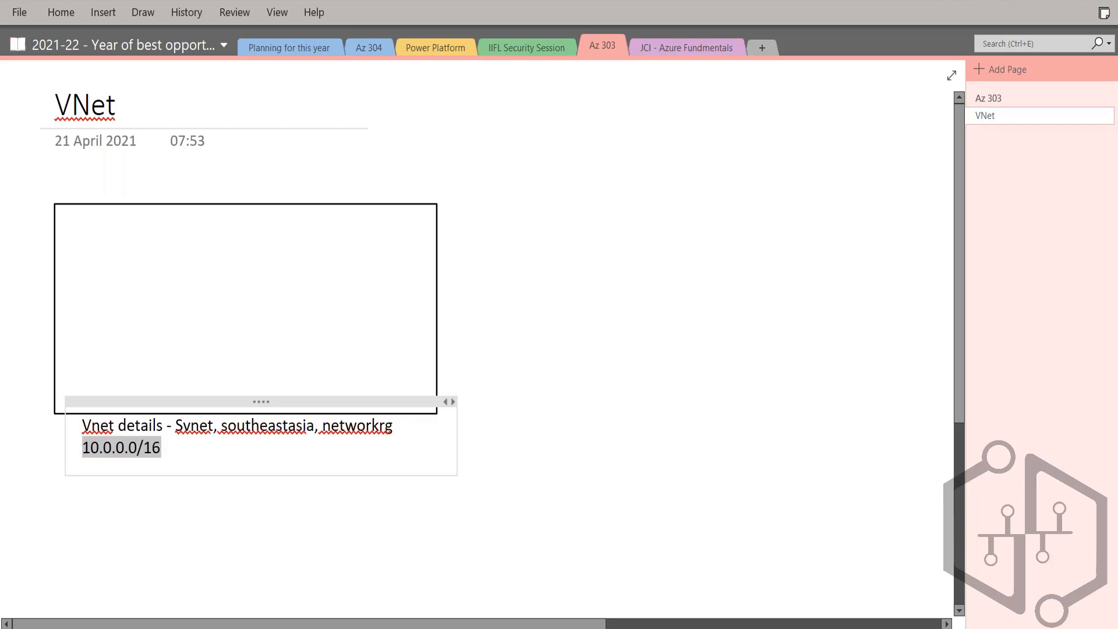
{"action": "key", "text": "End"}
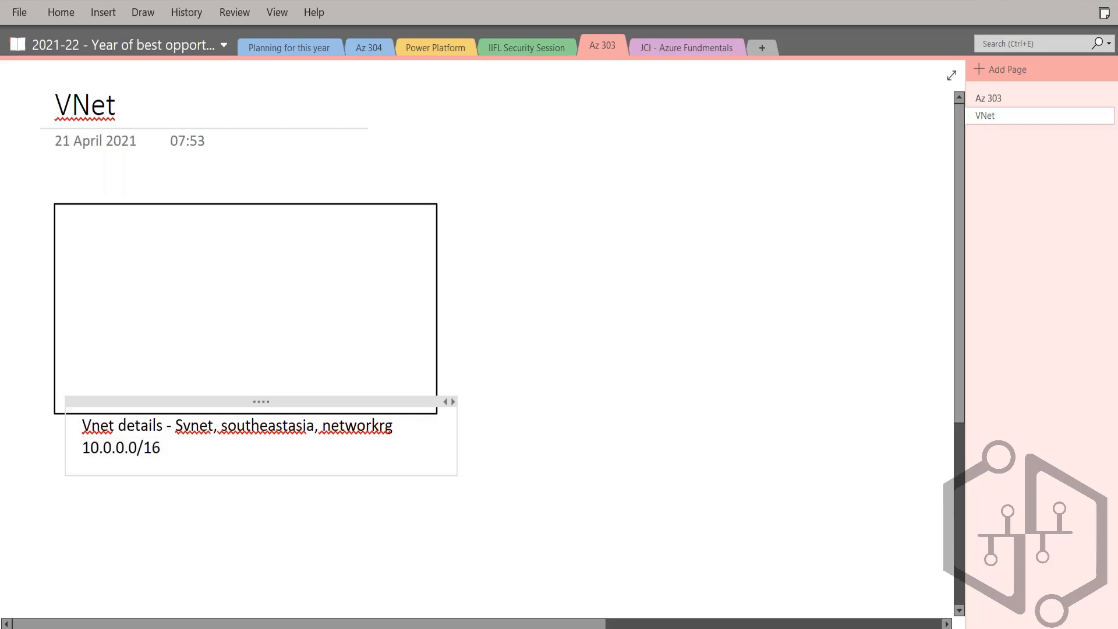
Step: Try the prefix lengths /29, /28, /27 and /24 on the address space, and set it back to /16
{"action": "key", "text": "BackSpace"}
{"action": "key", "text": "BackSpace"}
{"action": "type", "text": "29"}
{"action": "key", "text": "BackSpace"}
{"action": "type", "text": "8"}
{"action": "key", "text": "BackSpace"}
{"action": "type", "text": "7"}
{"action": "key", "text": "BackSpace"}
{"action": "type", "text": "4"}
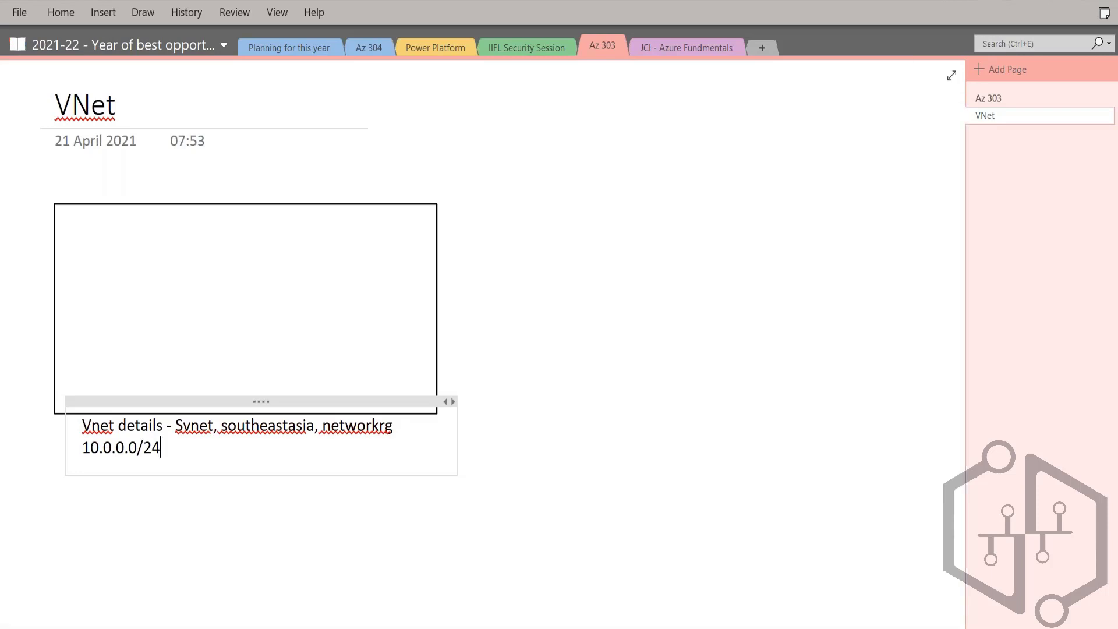
{"action": "key", "text": "BackSpace"}
{"action": "key", "text": "BackSpace"}
{"action": "type", "text": "16"}
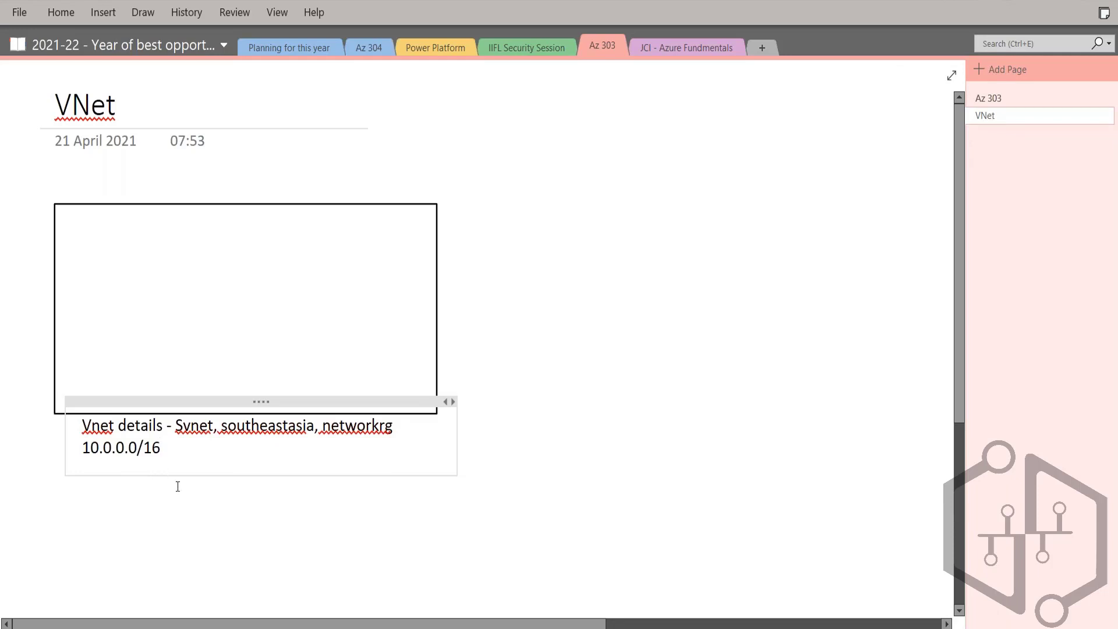
Step: Draw a tall, narrow rectangle for a subnet near the left edge inside the large VNet rectangle
{"action": "left_click", "coordinate": [124, 285]}
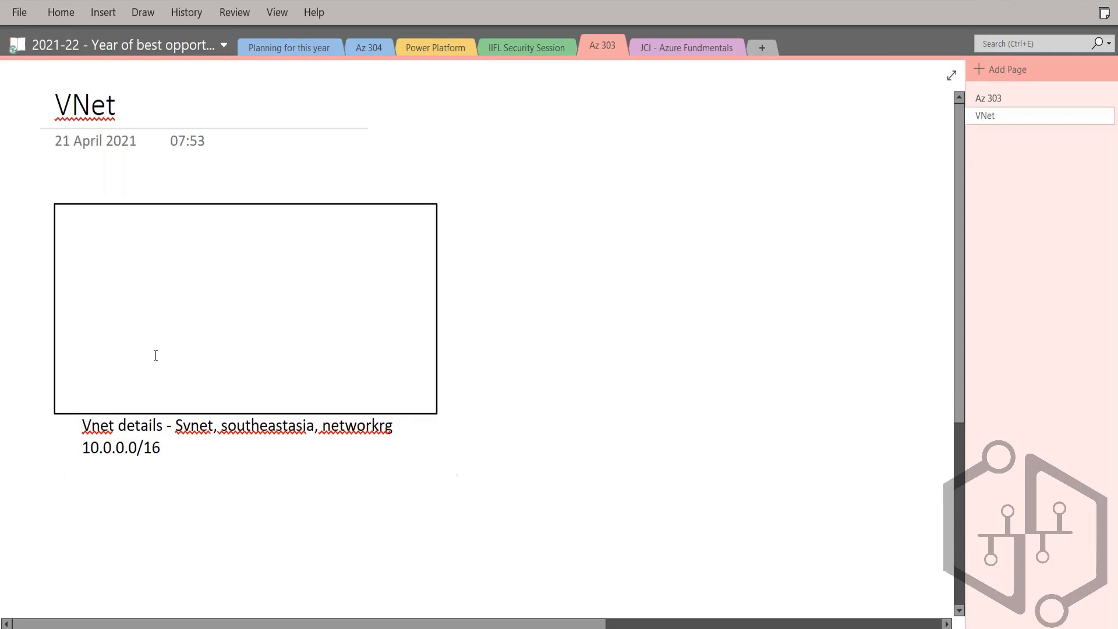
{"action": "left_click", "coordinate": [143, 13]}
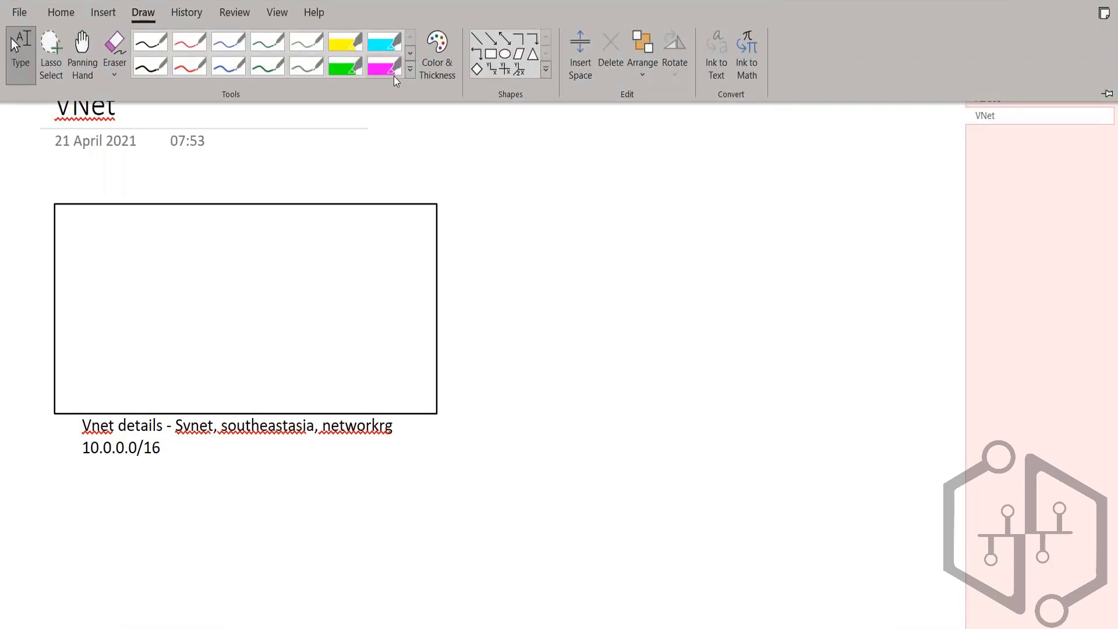
{"action": "left_click", "coordinate": [491, 54]}
{"action": "left_click_drag", "start_coordinate": [81, 233], "coordinate": [164, 384]}
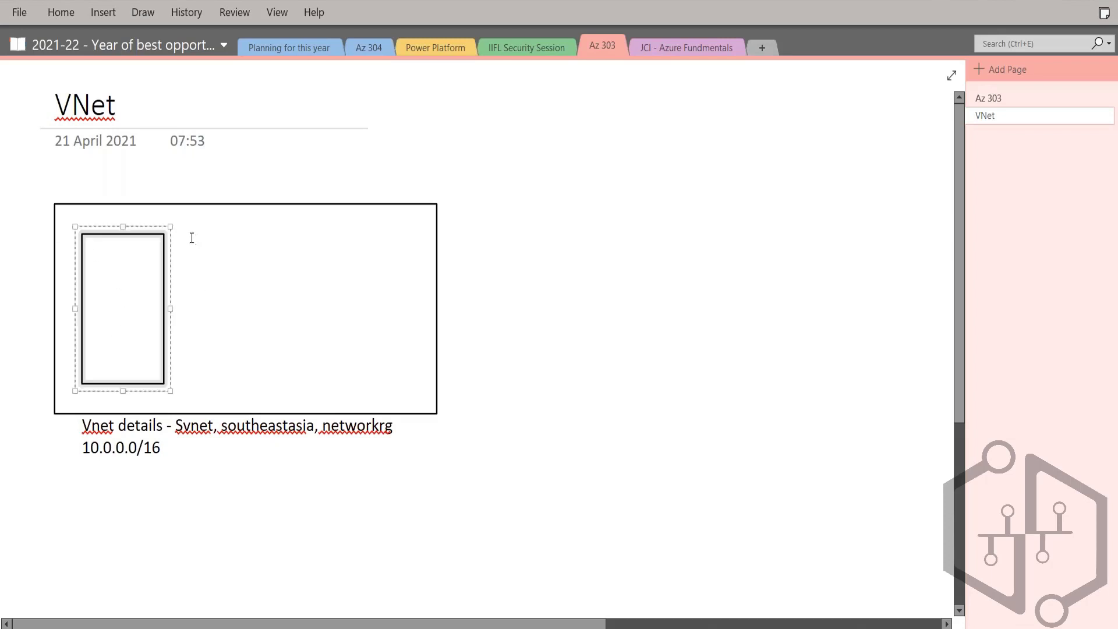
Step: Draw a second subnet rectangle of the same size to the right of the first one inside the VNet rectangle
{"action": "left_click", "coordinate": [215, 238]}
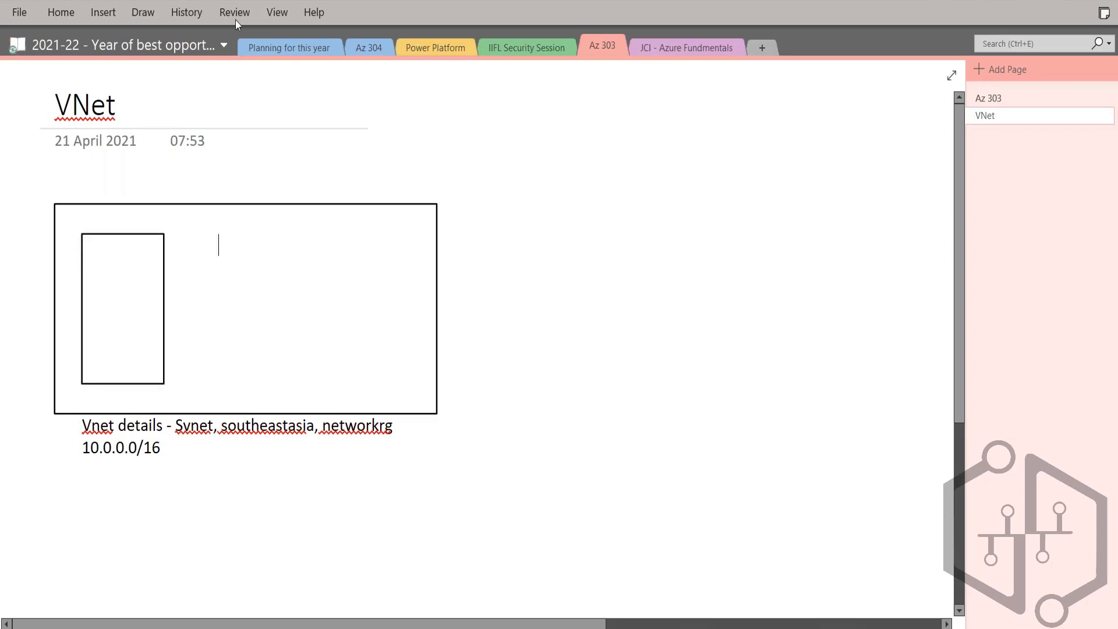
{"action": "left_click", "coordinate": [103, 12]}
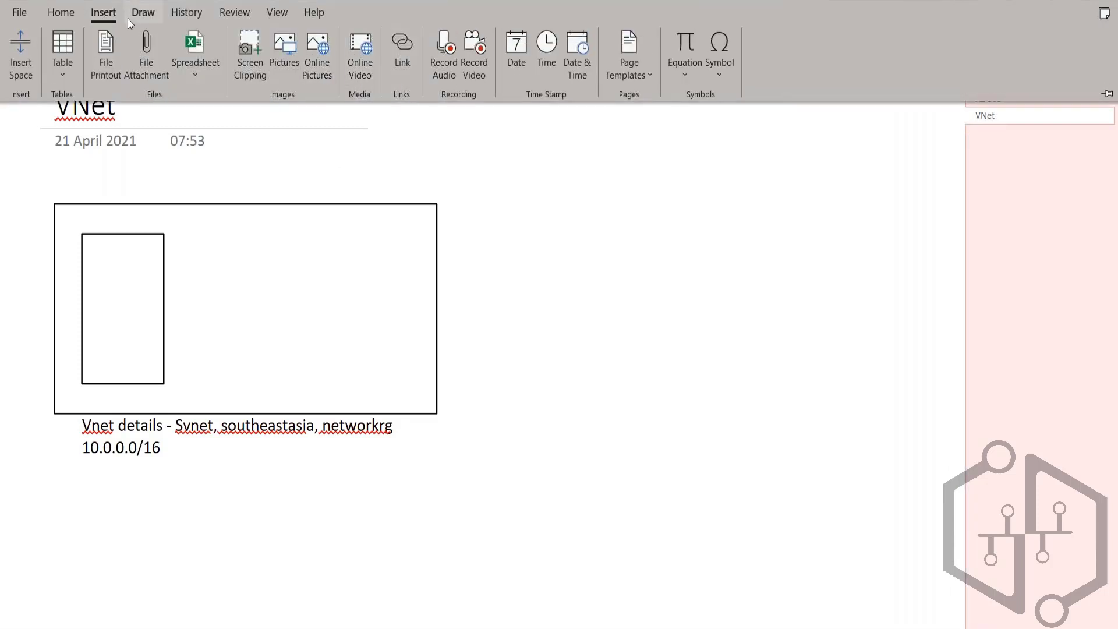
{"action": "left_click", "coordinate": [137, 13]}
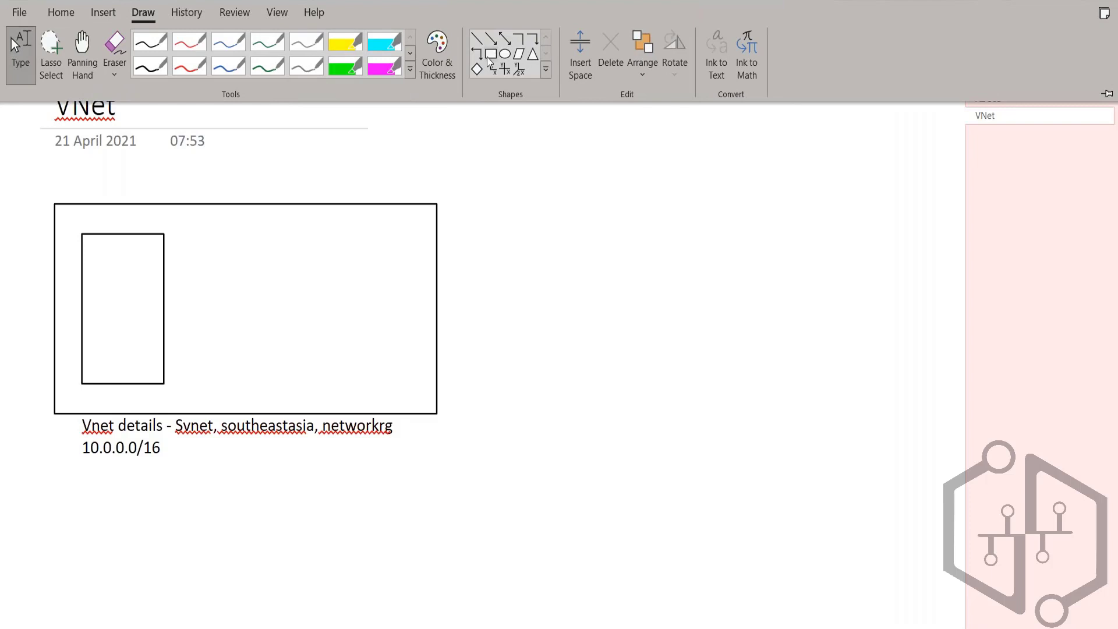
{"action": "left_click", "coordinate": [490, 54]}
{"action": "left_click_drag", "start_coordinate": [219, 233], "coordinate": [288, 372]}
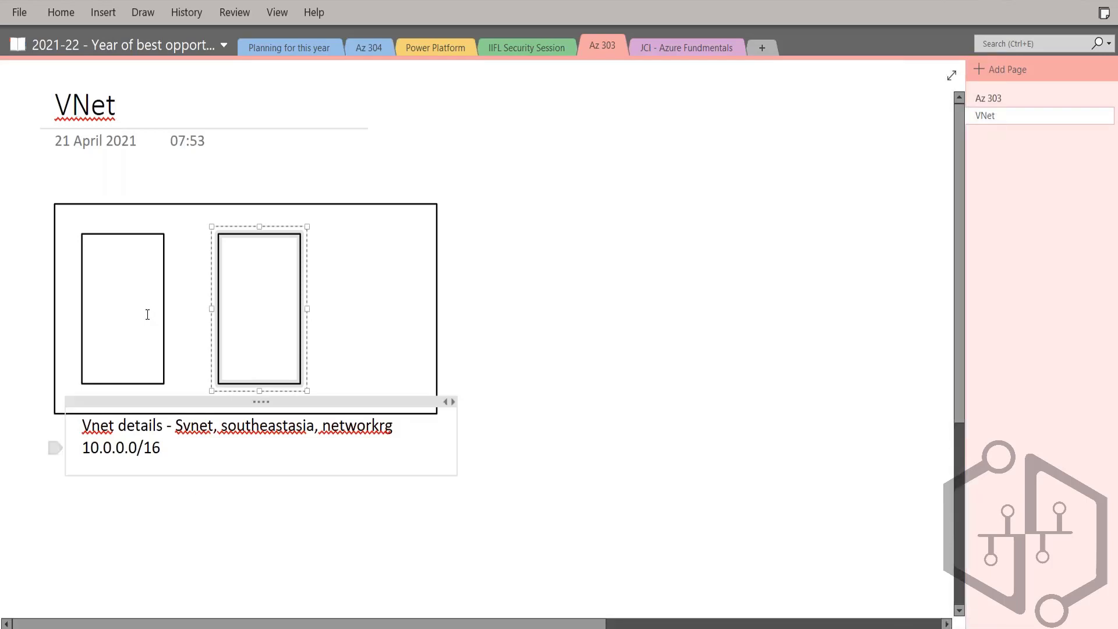
{"action": "left_click", "coordinate": [151, 505]}
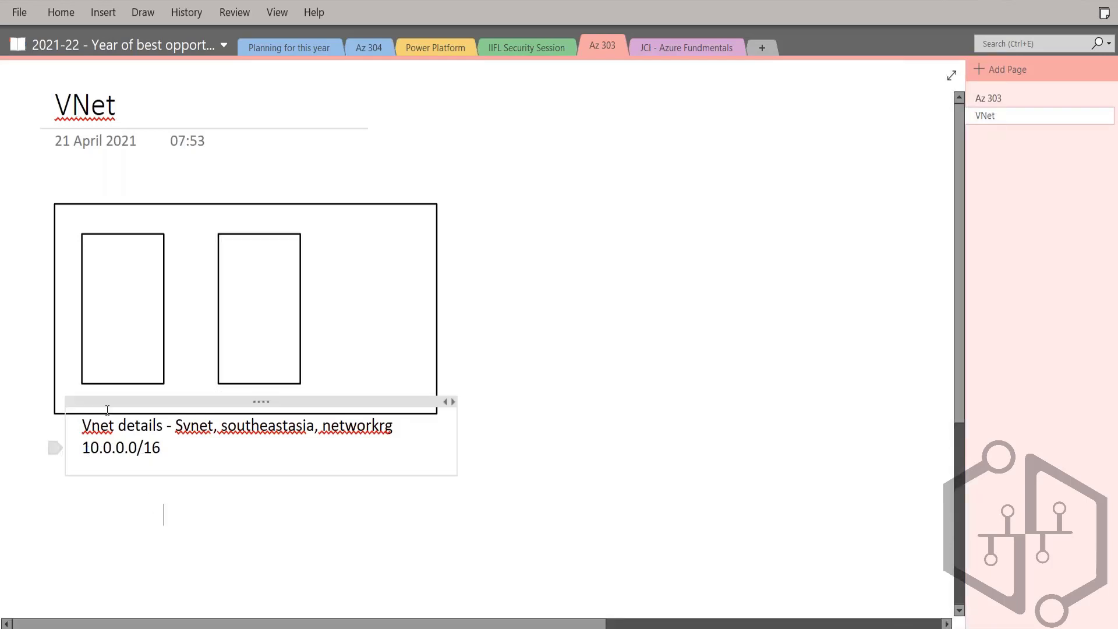
Step: Add the label "WebSubnet" and move it inside the upper edge of the first subnet rectangle
{"action": "left_click", "coordinate": [92, 224]}
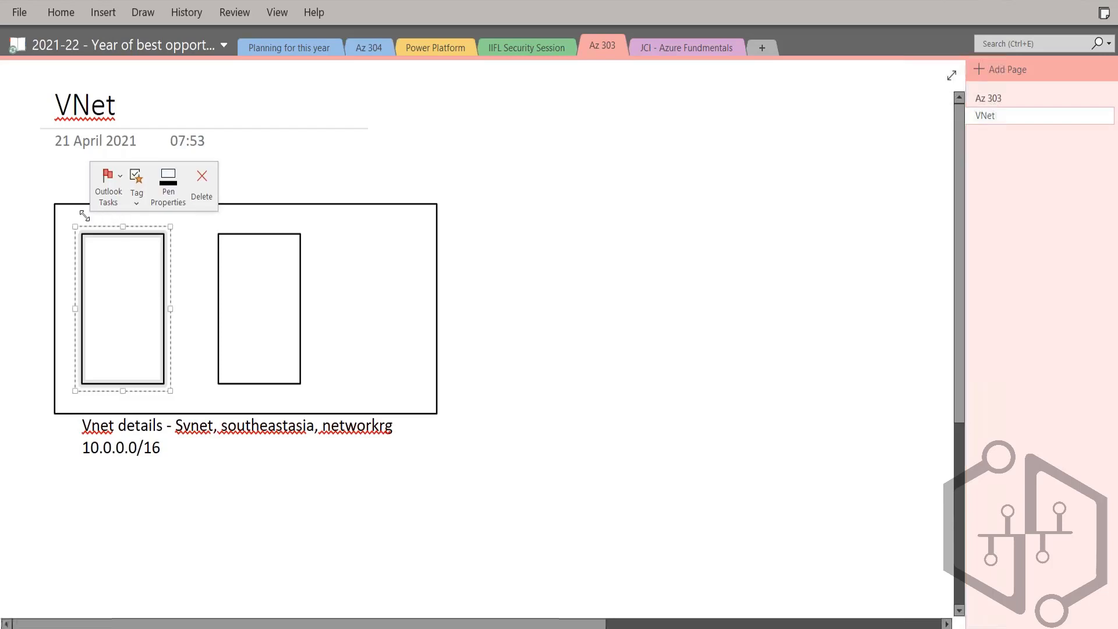
{"action": "left_click", "coordinate": [102, 221]}
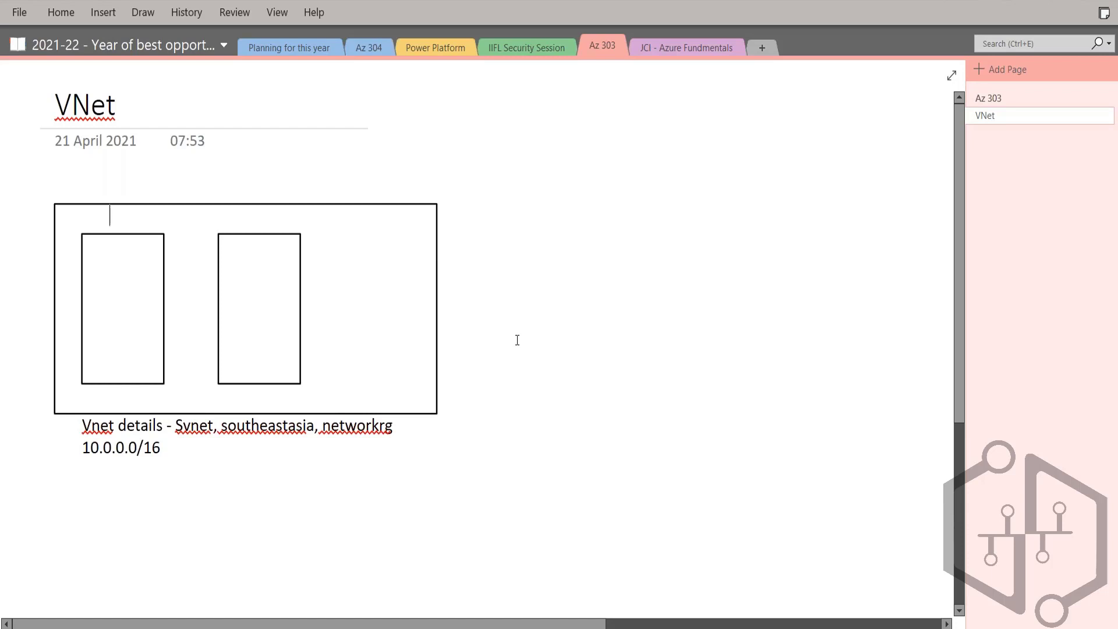
{"action": "type", "text": "WebSubnet"}
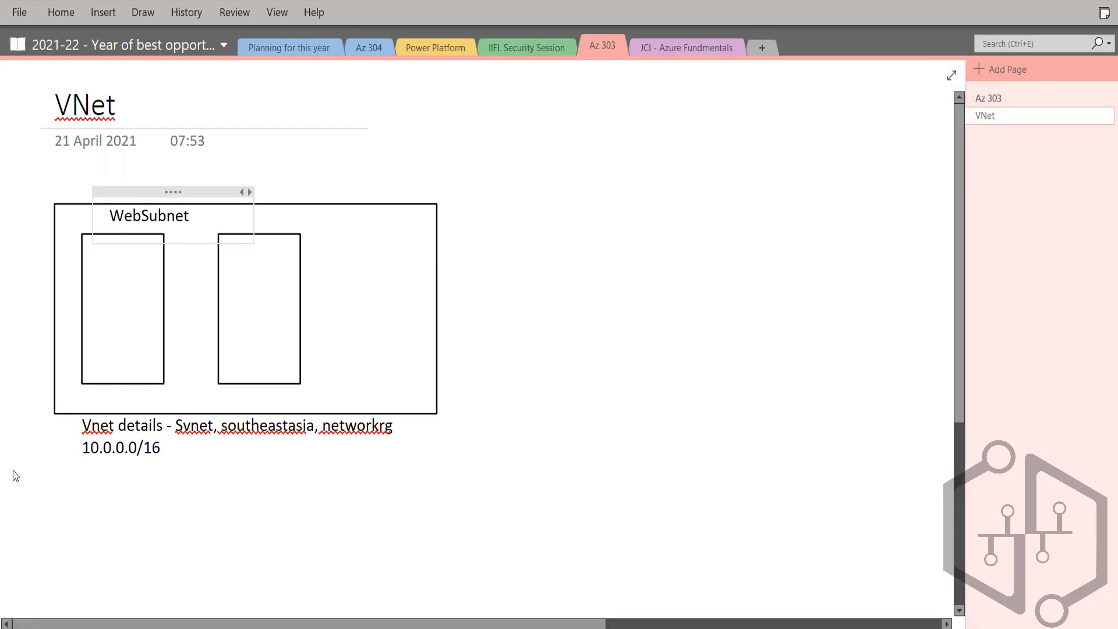
{"action": "left_click_drag", "start_coordinate": [175, 189], "coordinate": [145, 206]}
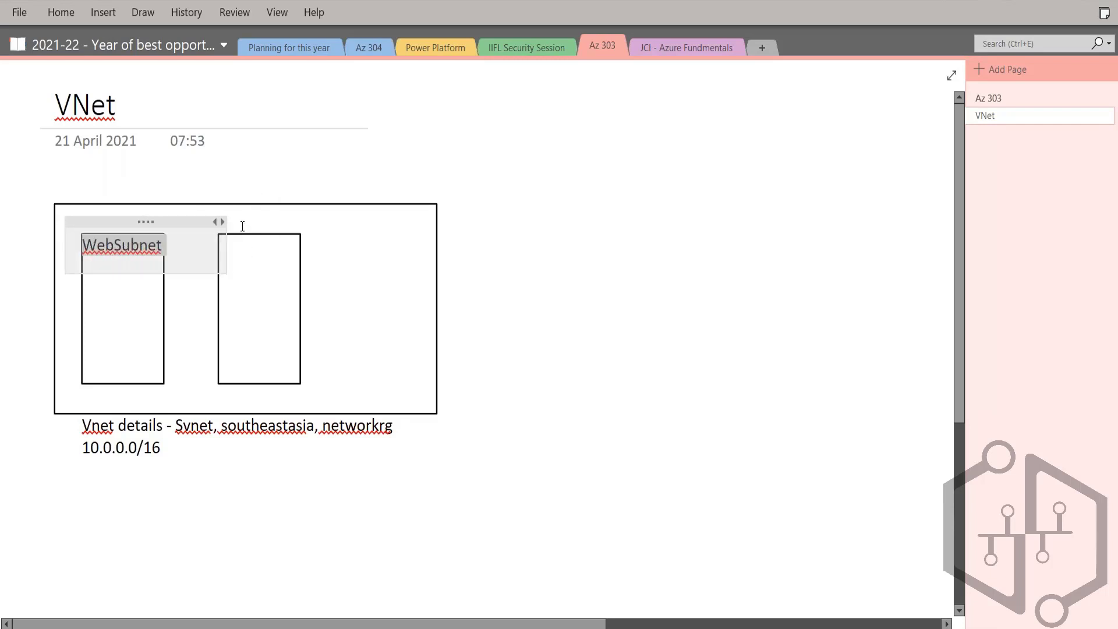
Step: Try to label the second subnet rectangle "DB" and undo the text entry
{"action": "left_click", "coordinate": [242, 234]}
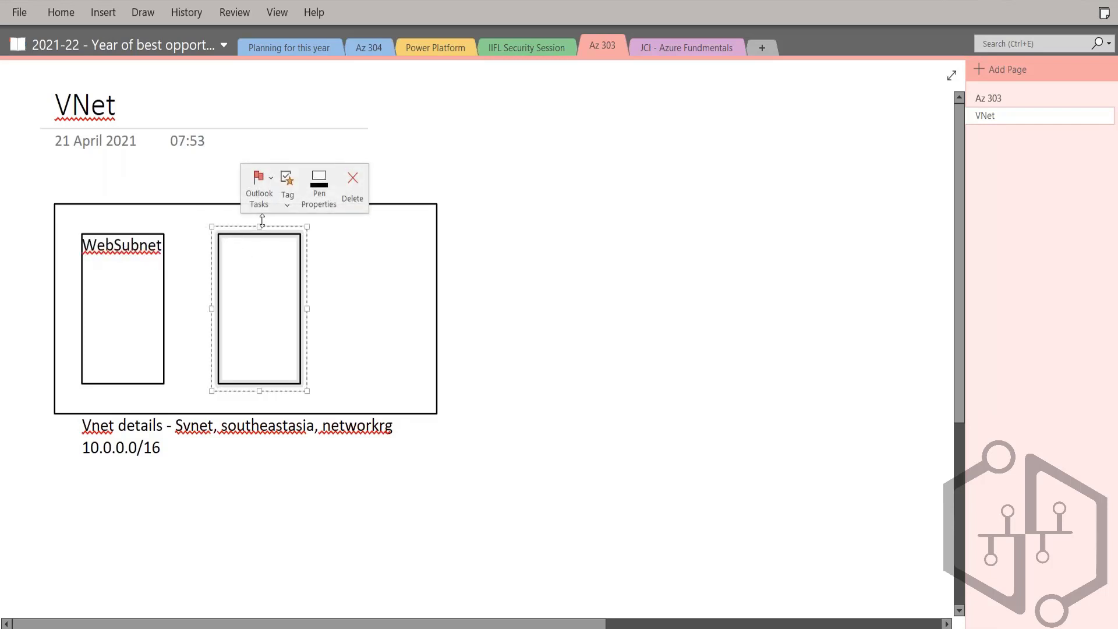
{"action": "type", "text": "DB"}
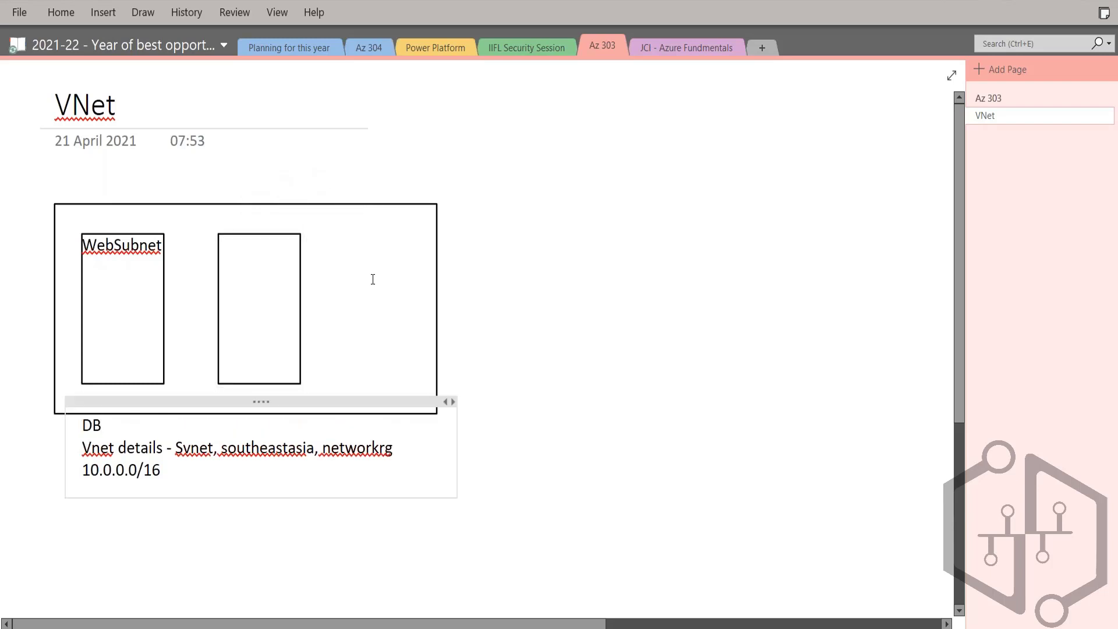
{"action": "key", "text": "ctrl+z"}
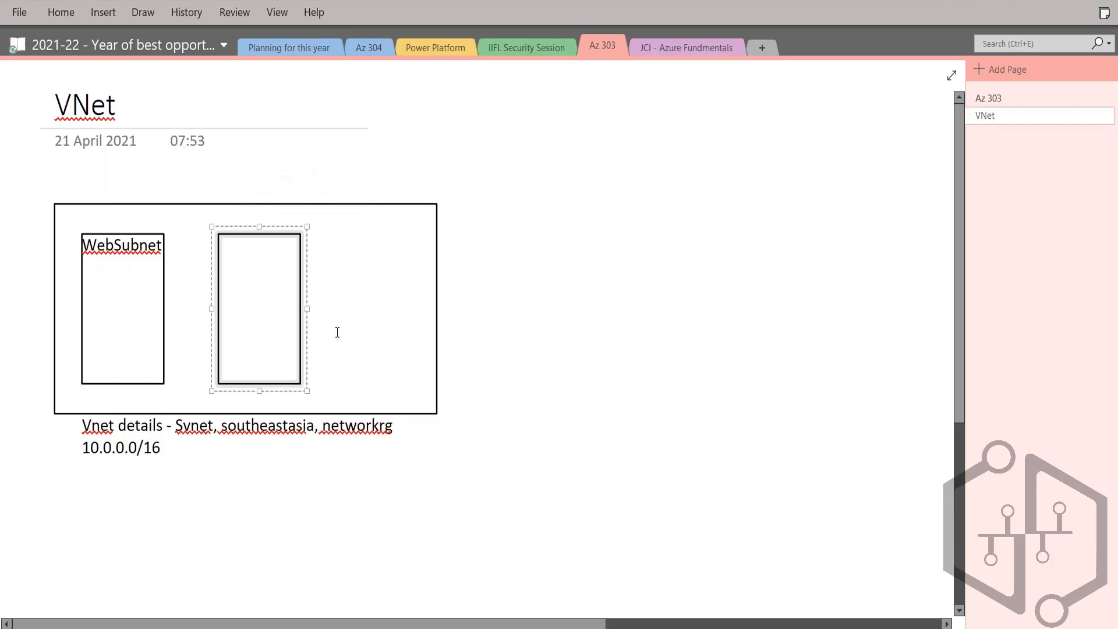
{"action": "double_click", "coordinate": [239, 246]}
{"action": "left_click", "coordinate": [234, 245]}
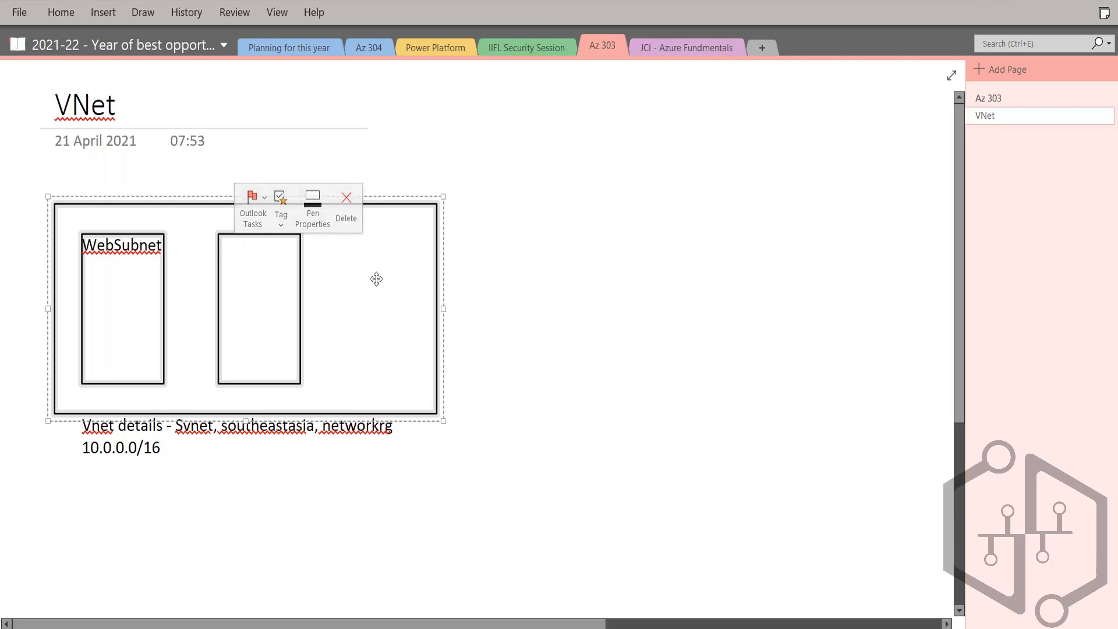
{"action": "left_click", "coordinate": [264, 258]}
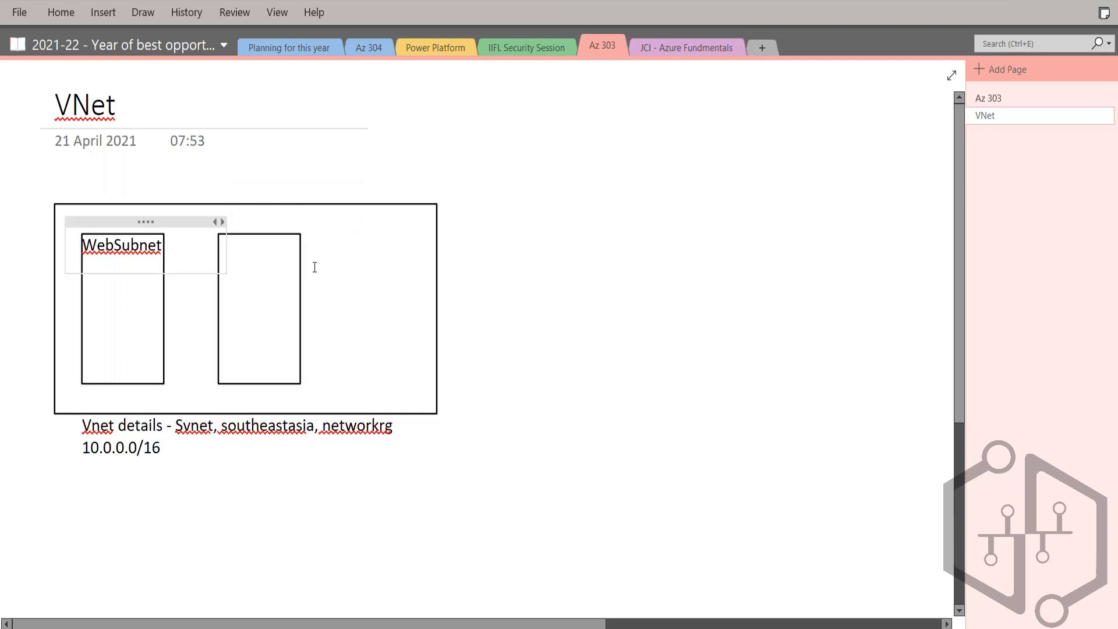
{"action": "left_click", "coordinate": [281, 248]}
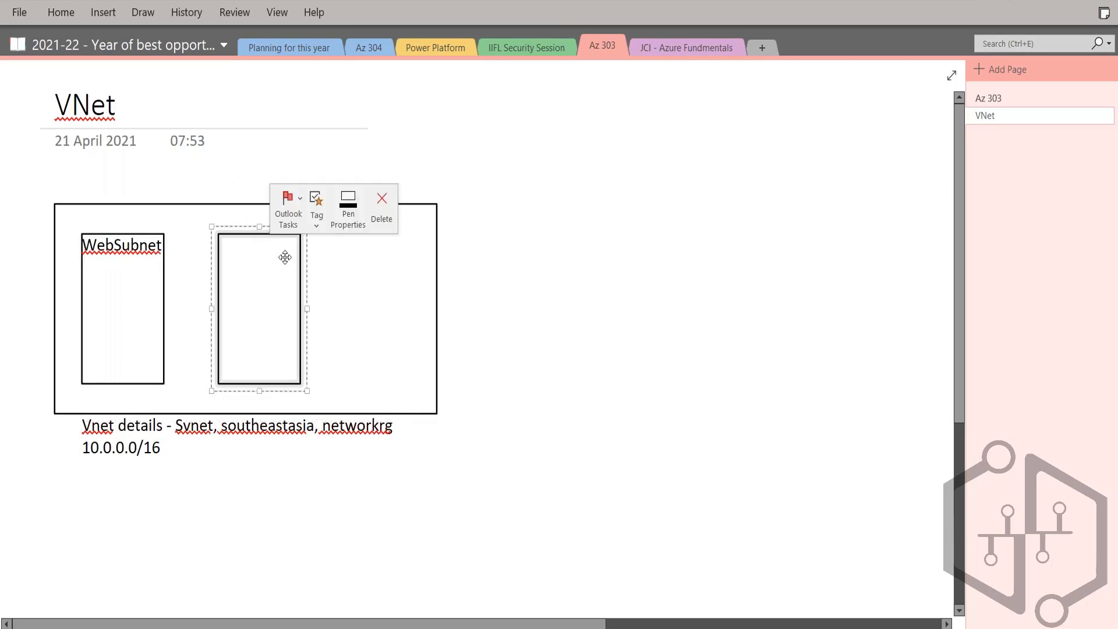
Step: Add the label "DBSubnet" in the empty area of the VNet rectangle and move it inside the upper edge of the second subnet rectangle
{"action": "left_click", "coordinate": [356, 249]}
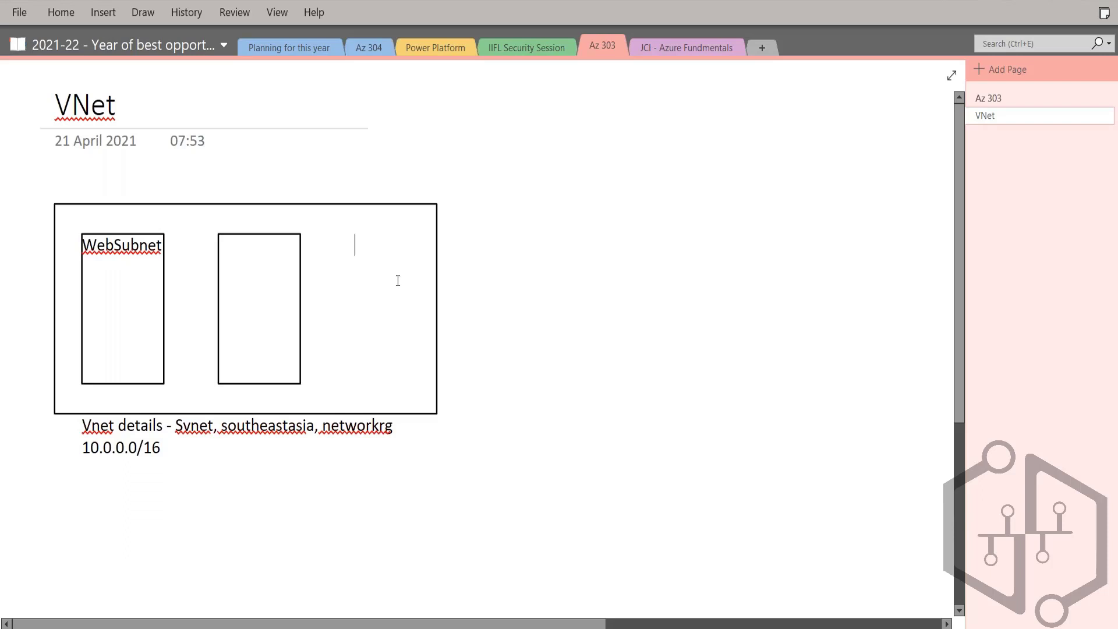
{"action": "type", "text": "DBSubnet"}
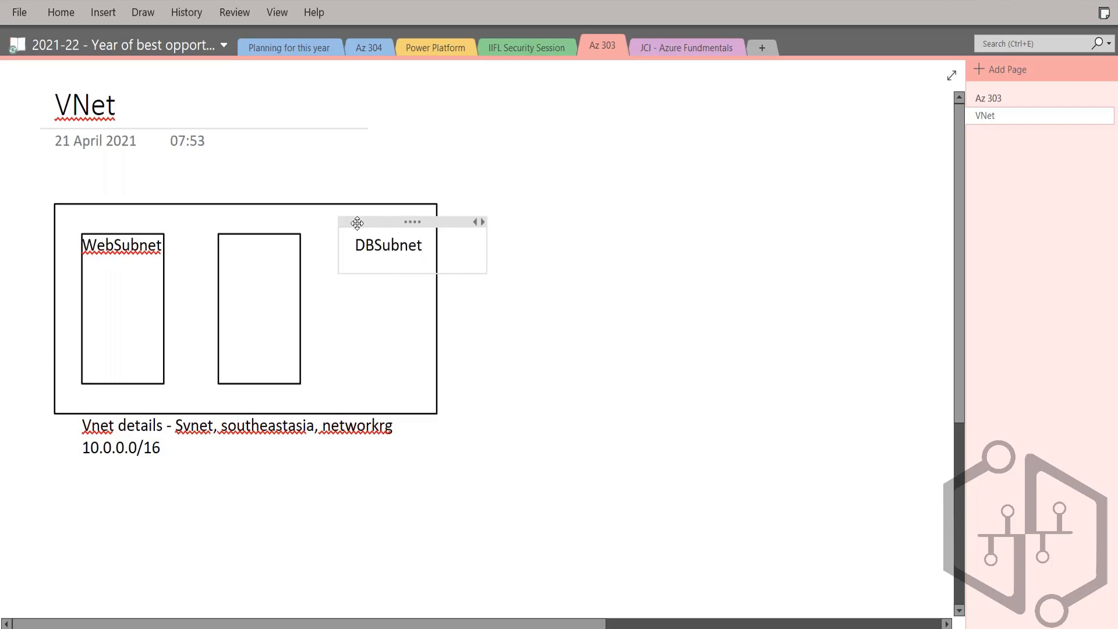
{"action": "left_click_drag", "start_coordinate": [357, 222], "coordinate": [257, 234]}
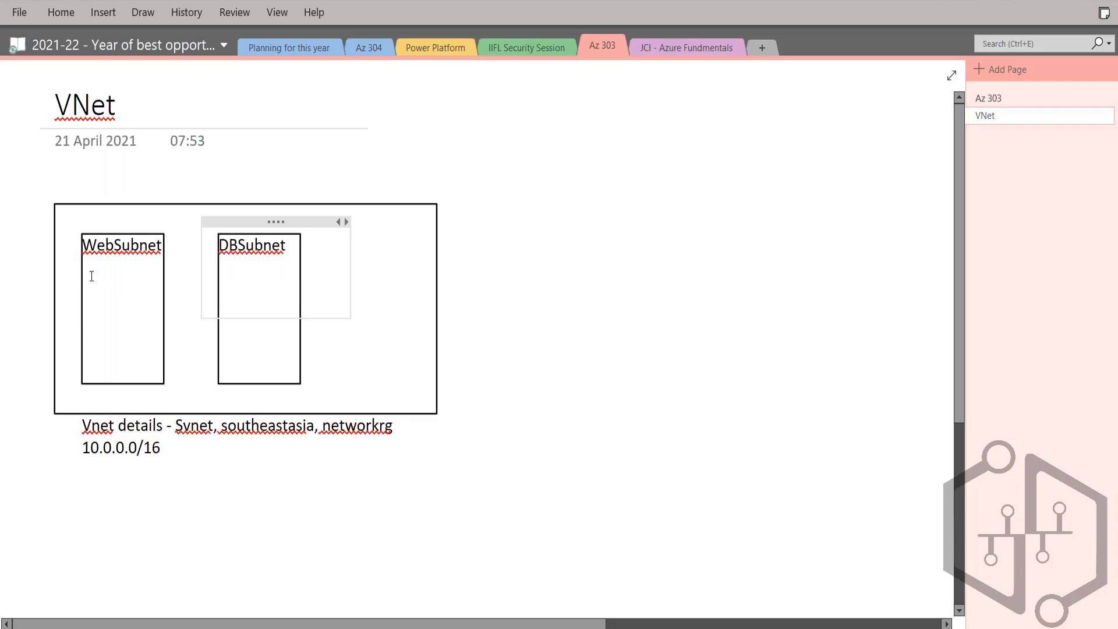
Step: Add the address range 10.0.0.0/24 on a new line below the WebSubnet label
{"action": "left_click", "coordinate": [82, 276]}
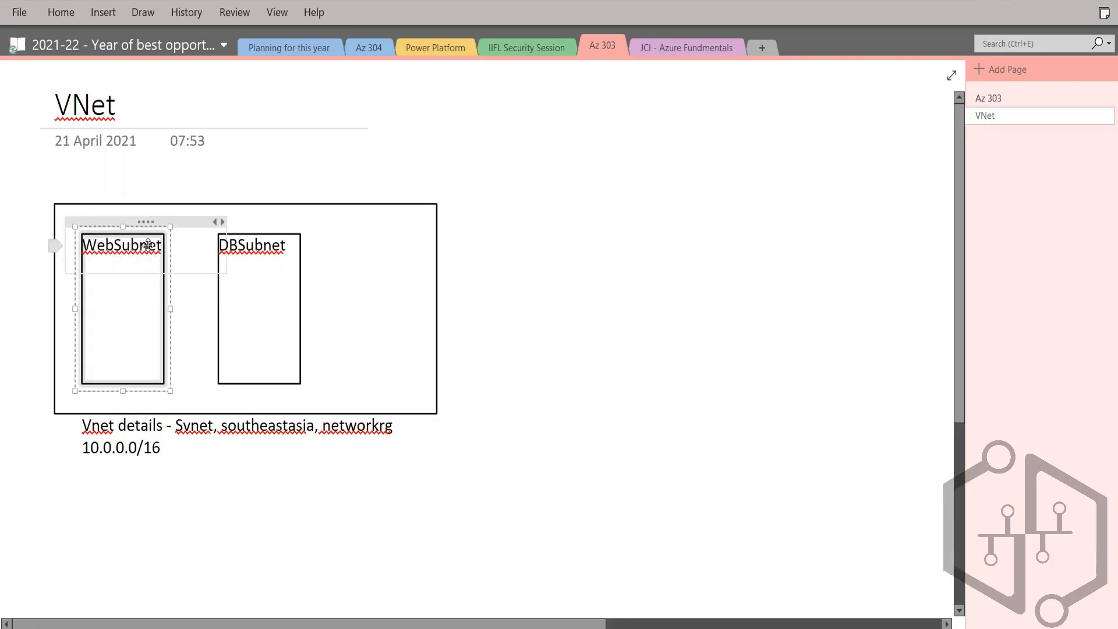
{"action": "left_click", "coordinate": [192, 246]}
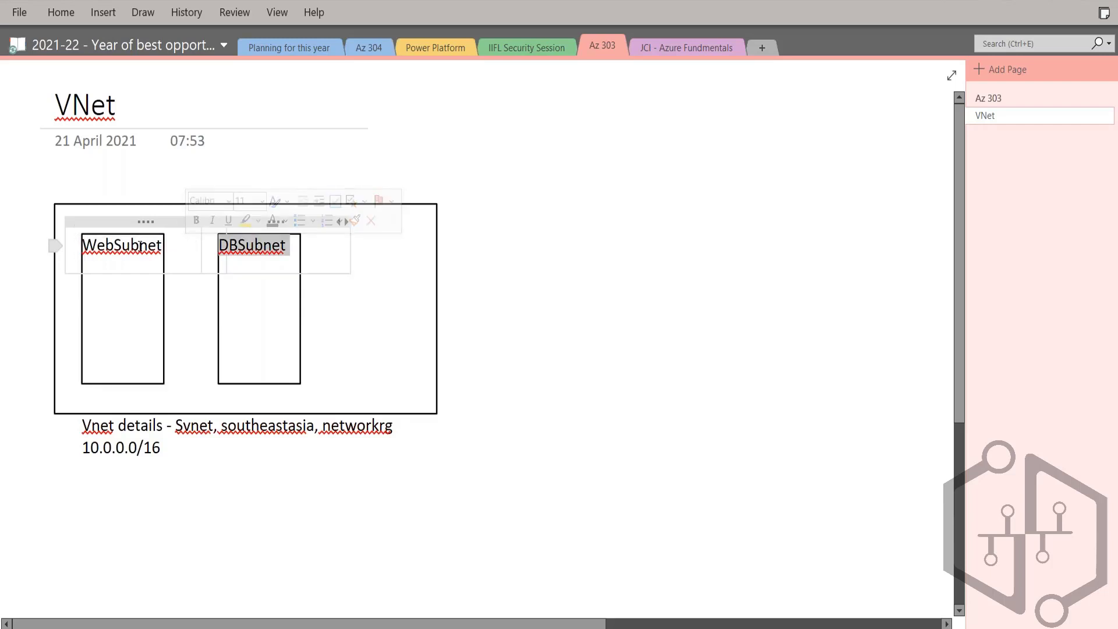
{"action": "left_click", "coordinate": [140, 246]}
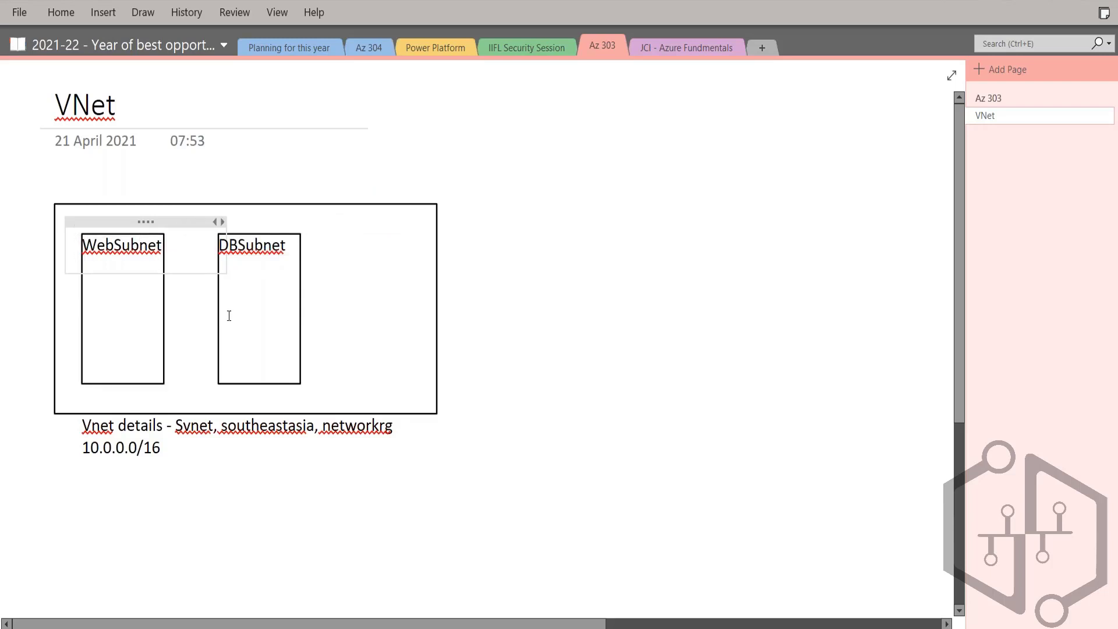
{"action": "key", "text": "Return"}
{"action": "type", "text": "10.0.0"}
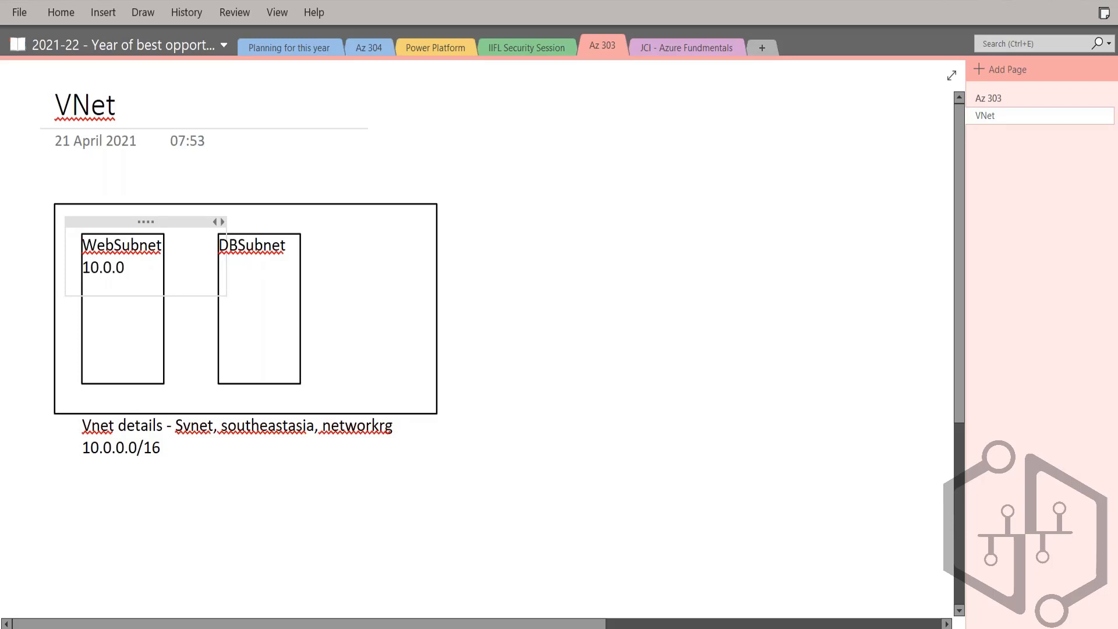
{"action": "type", "text": ".0/24"}
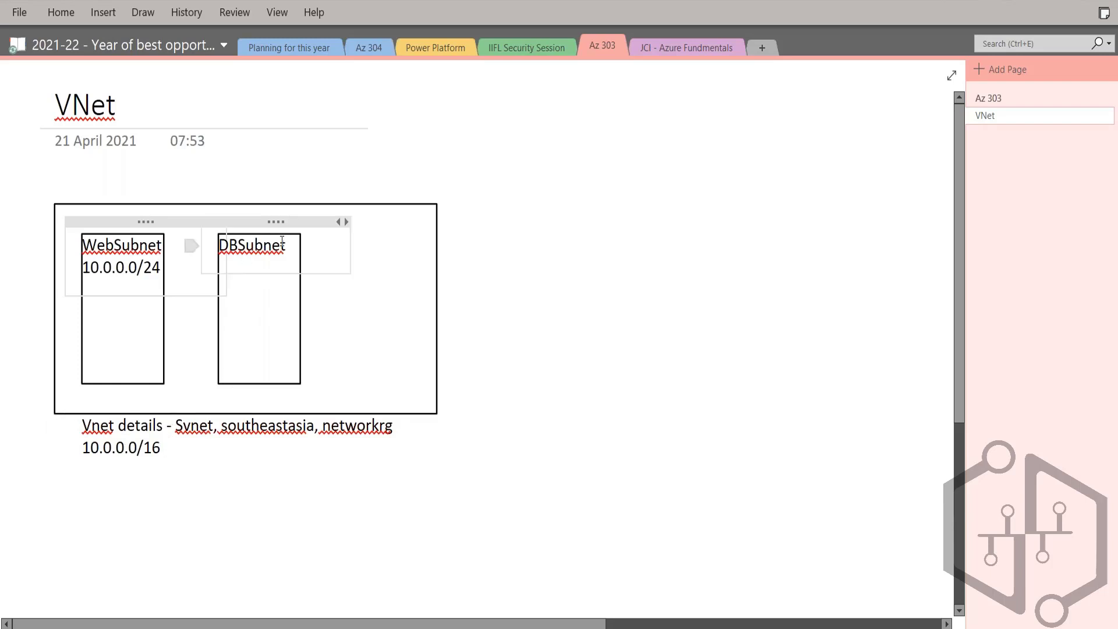
Step: Add the address range 10.0.1.0/24 on a new line below the DBSubnet label
{"action": "left_click", "coordinate": [291, 245]}
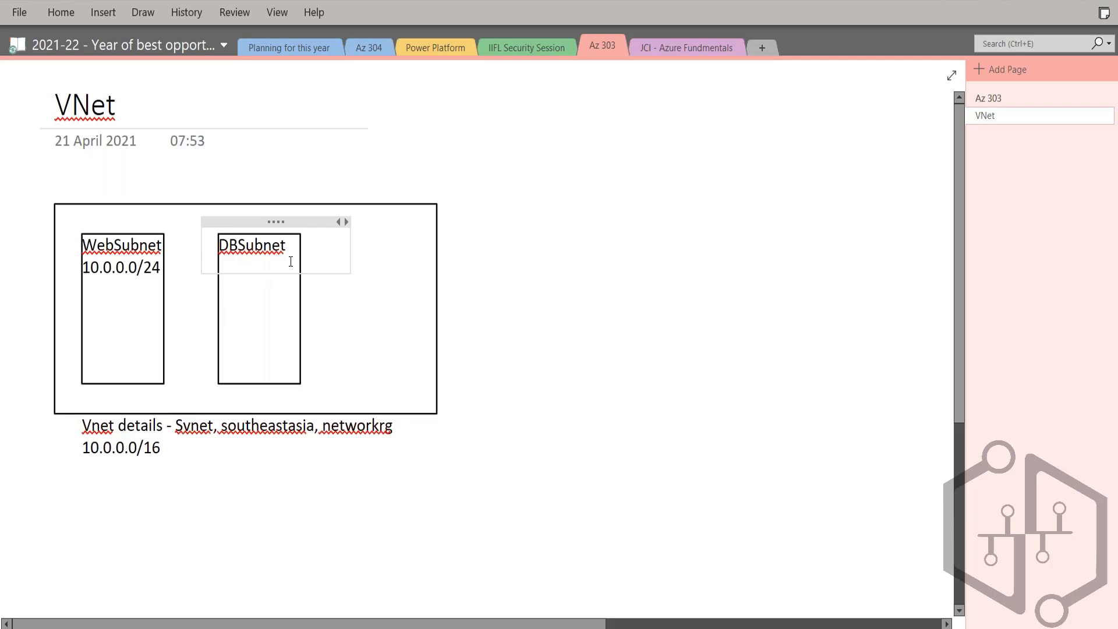
{"action": "key", "text": "Return"}
{"action": "type", "text": "10.0"}
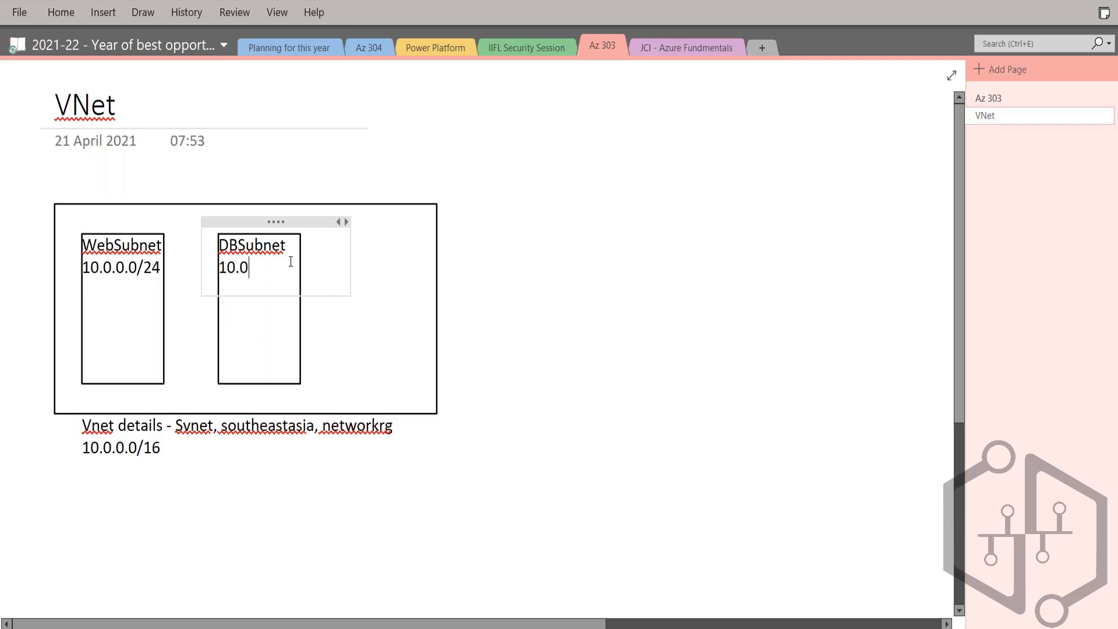
{"action": "type", "text": ".1.0/24"}
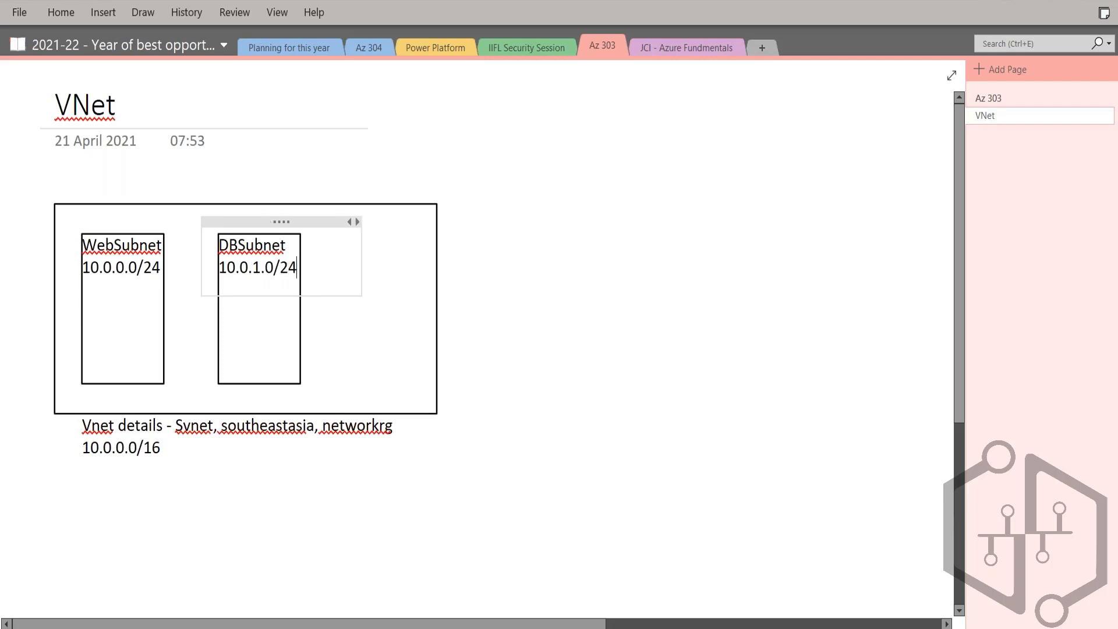
Step: Narrow the outer VNet rectangle by bringing its right edge closer to the DBSubnet rectangle, and switch to the Azure Virtual Networking slide
{"action": "left_click", "coordinate": [437, 312]}
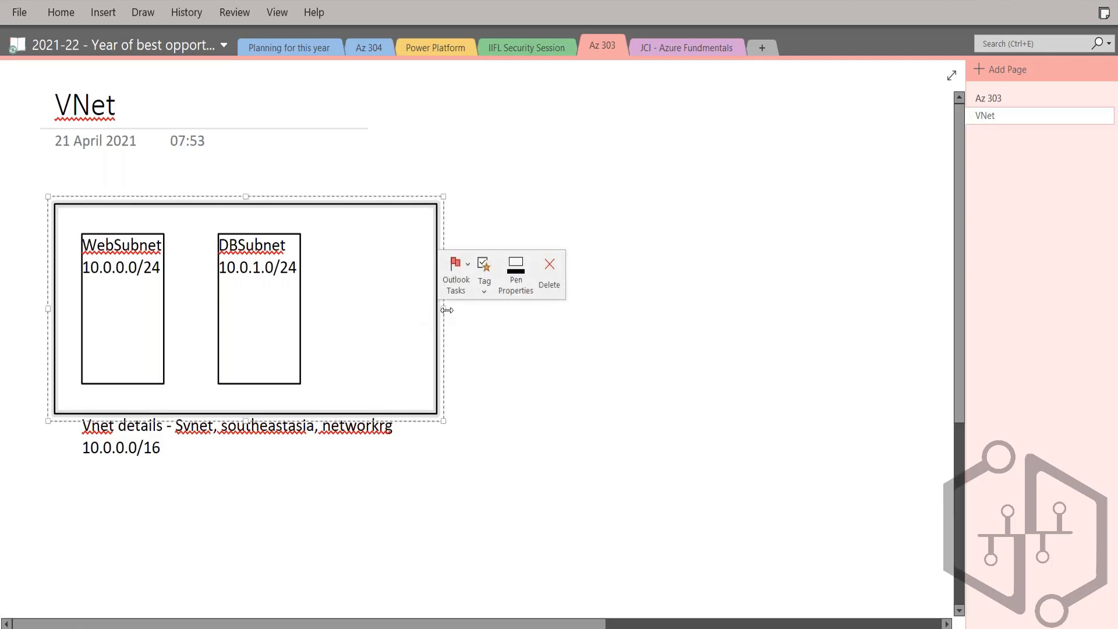
{"action": "left_click_drag", "start_coordinate": [437, 312], "coordinate": [395, 308]}
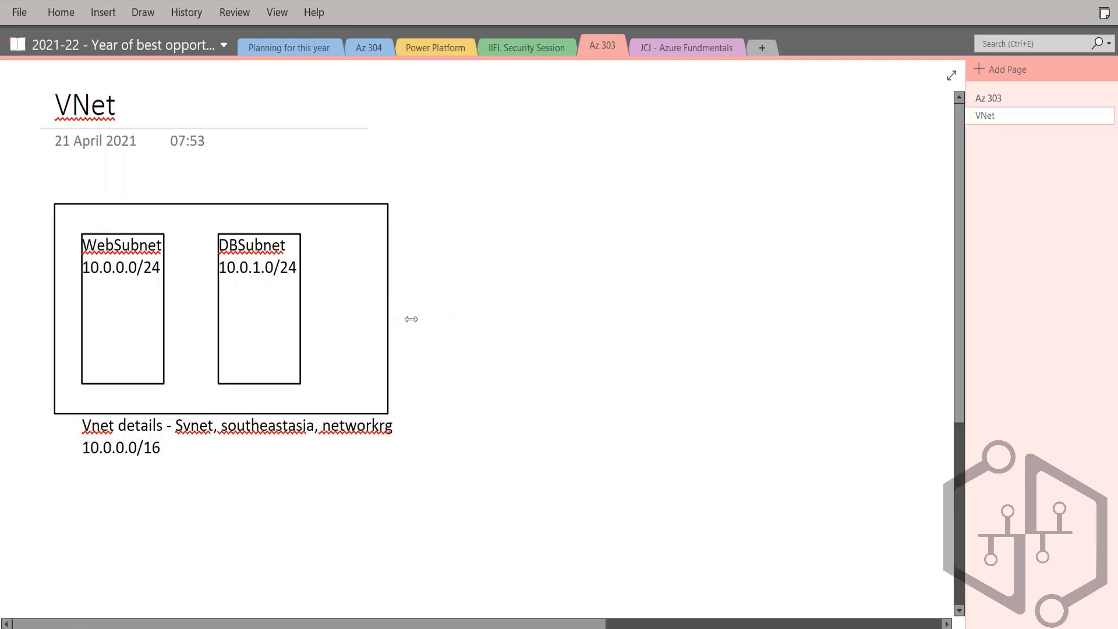
{"action": "left_click", "coordinate": [506, 313]}
{"action": "key", "text": "alt+Tab"}
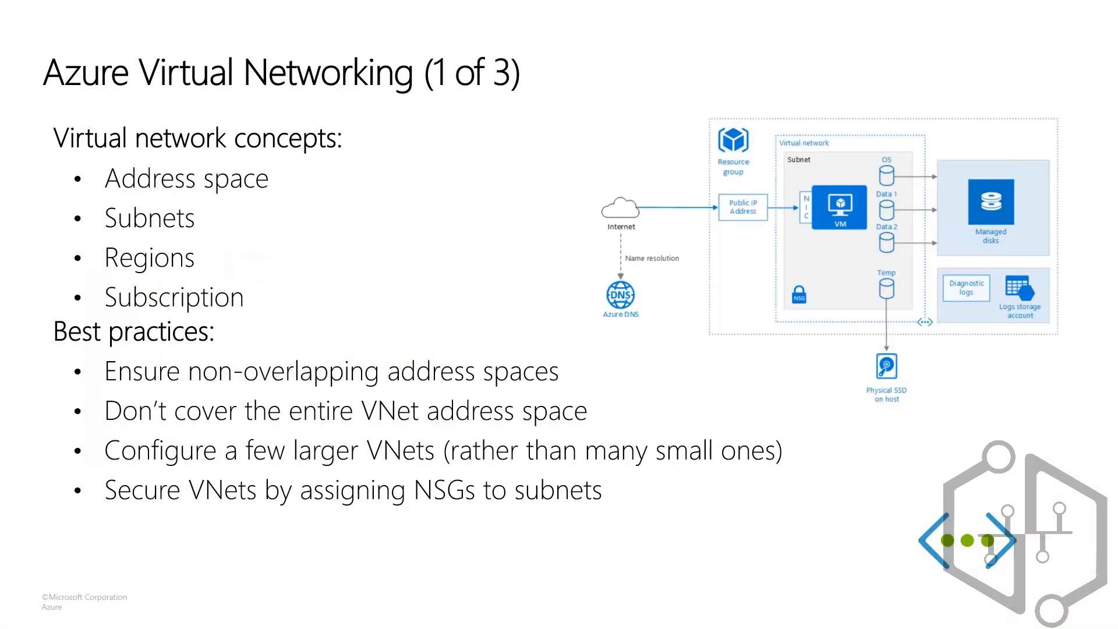